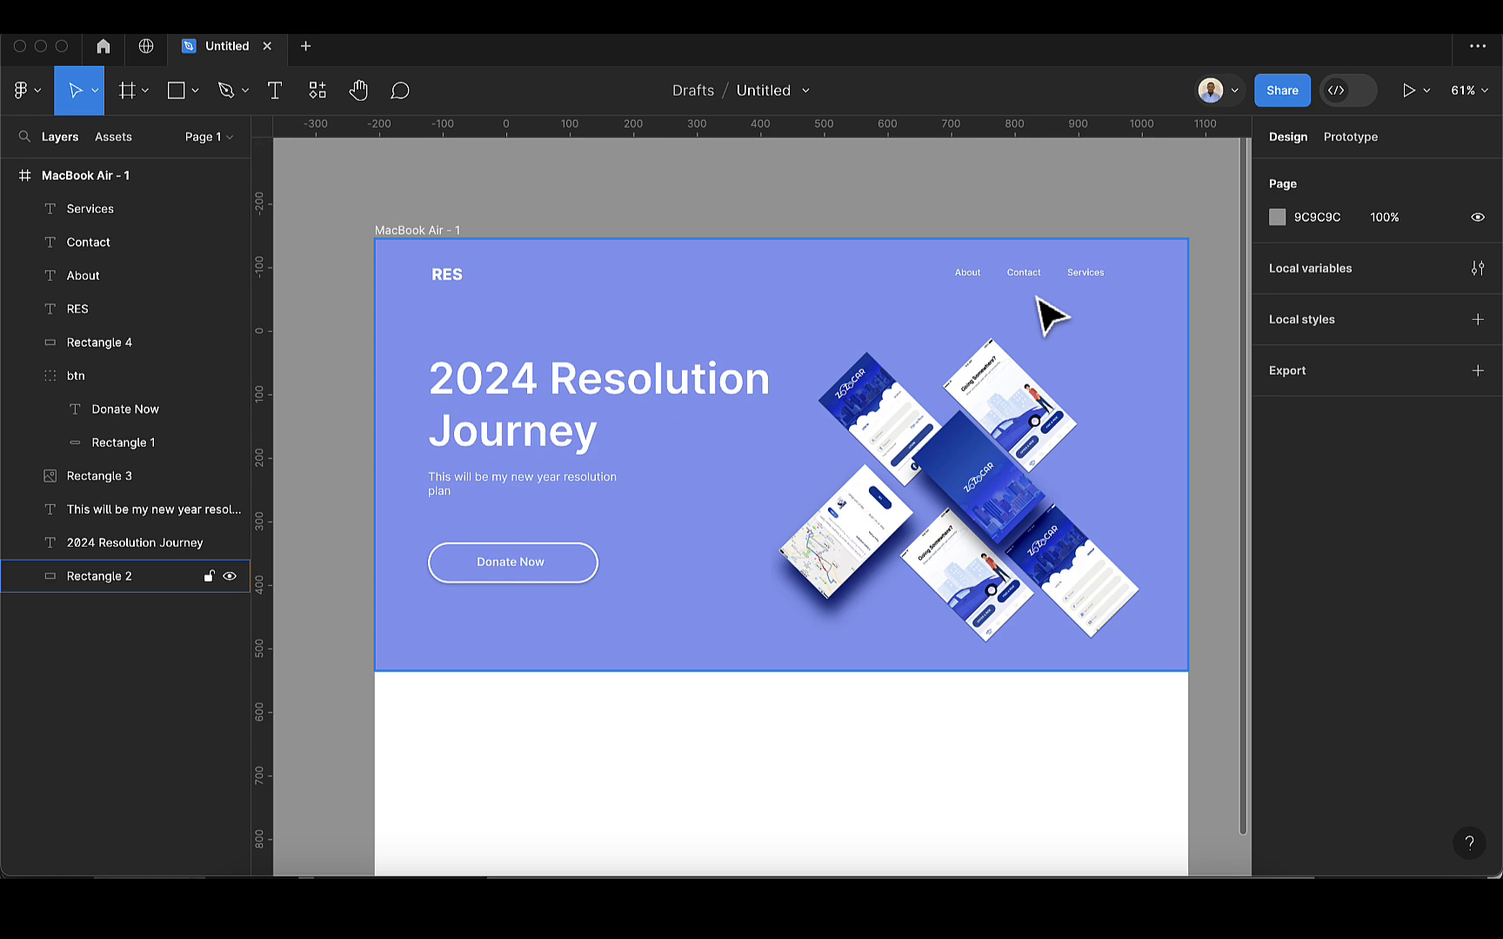
# Step: Close the open design and create a new blank design file
pyautogui.press('super+w')
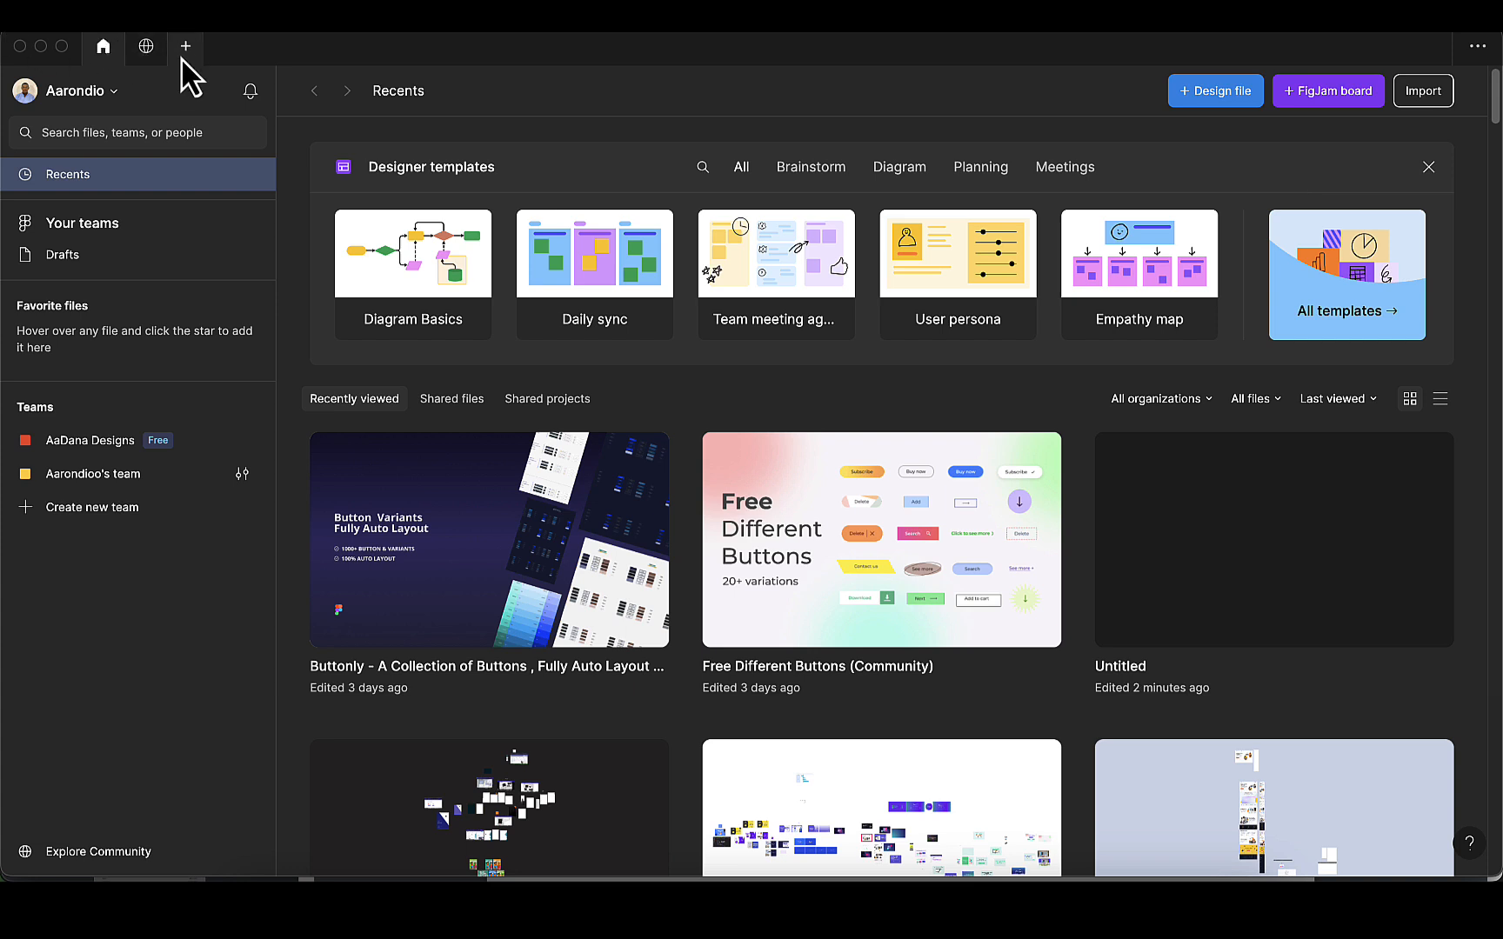
pyautogui.click(1197, 94)
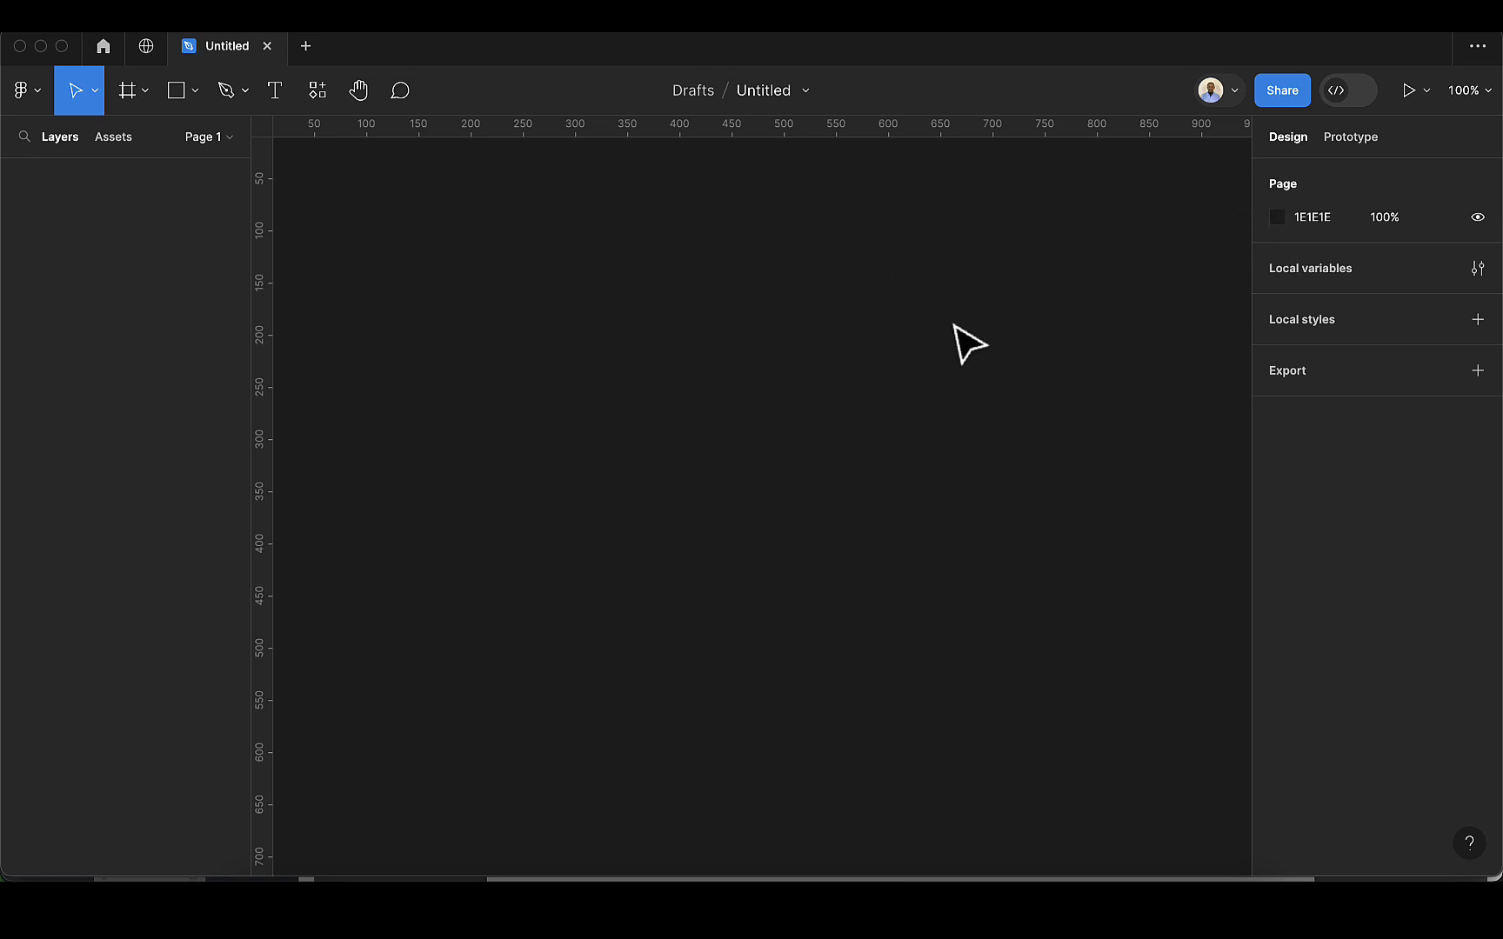
# Step: Set the page background of the new file to grey 9C9C9C
pyautogui.click(1278, 218)
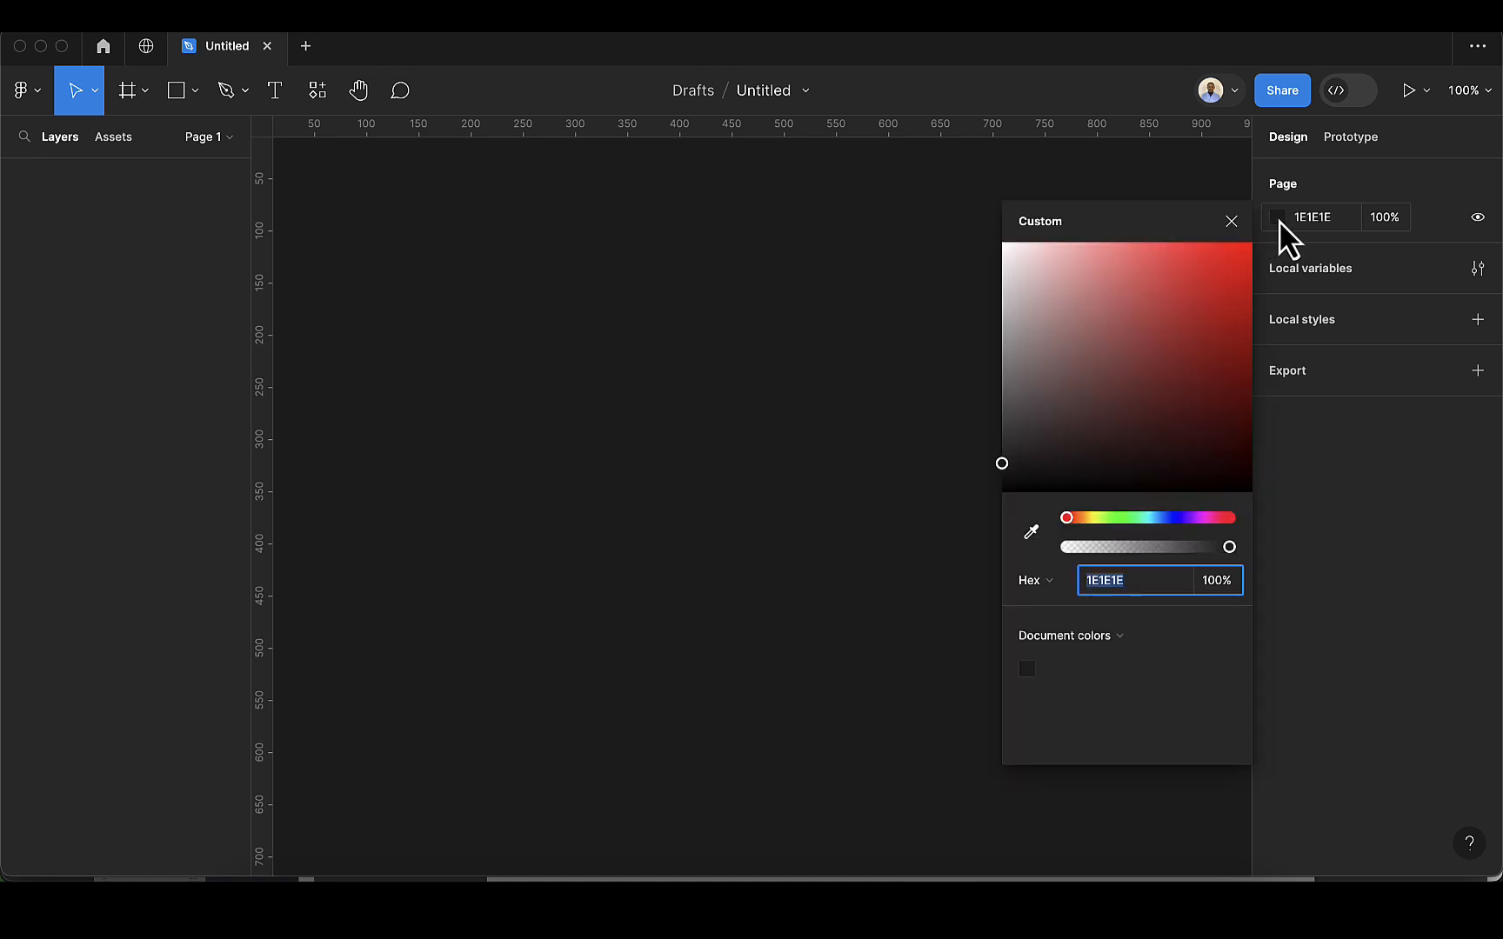
pyautogui.moveTo(1076, 346); pyautogui.dragTo(966, 348)
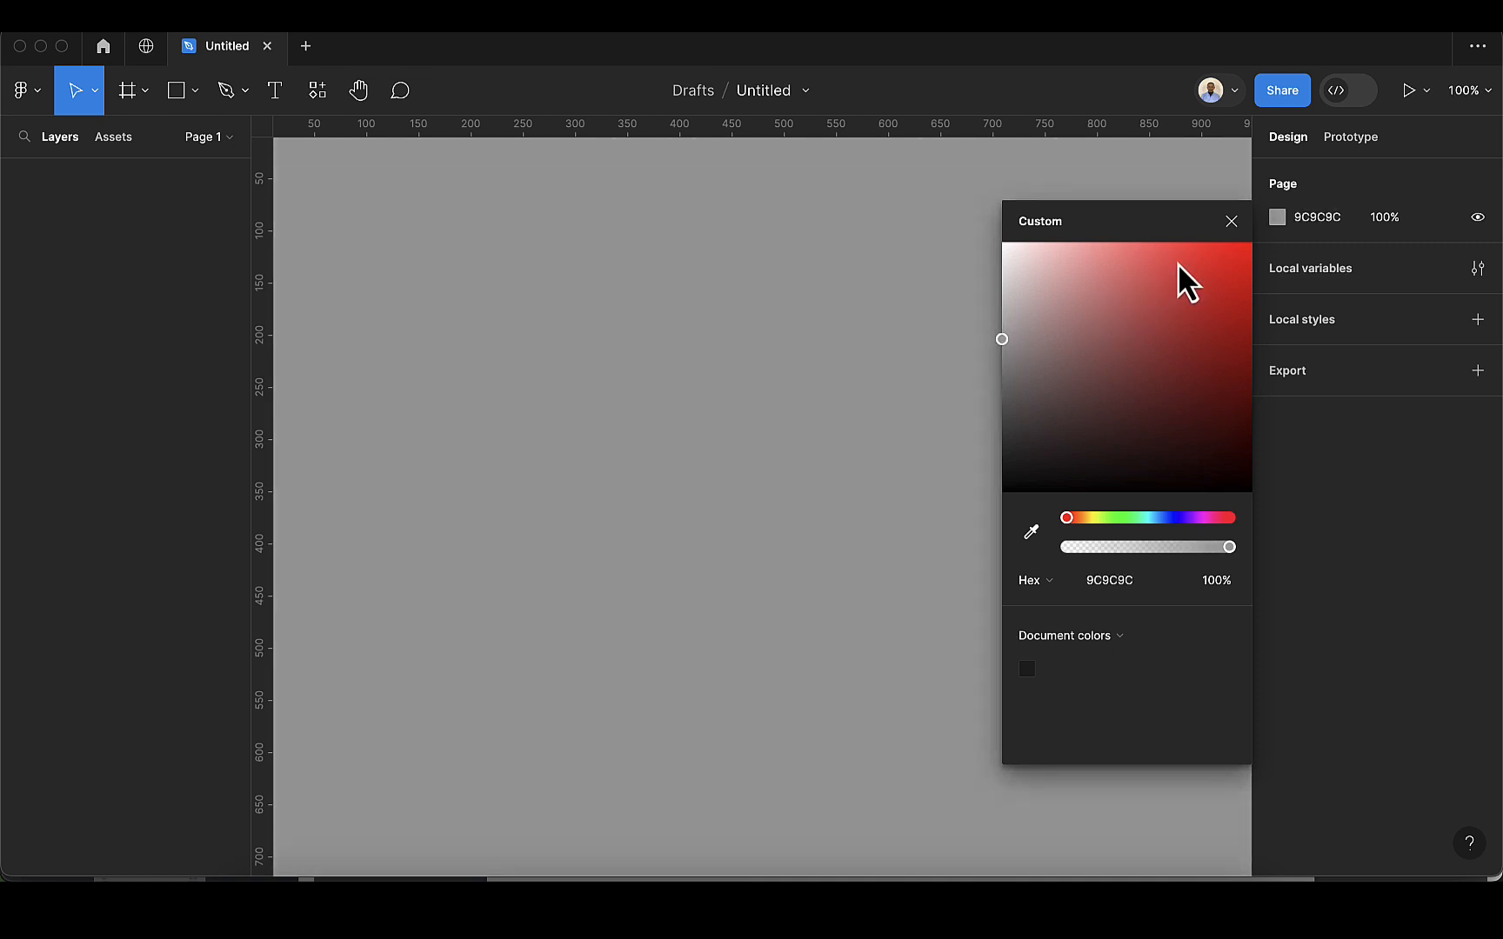
pyautogui.click(1231, 220)
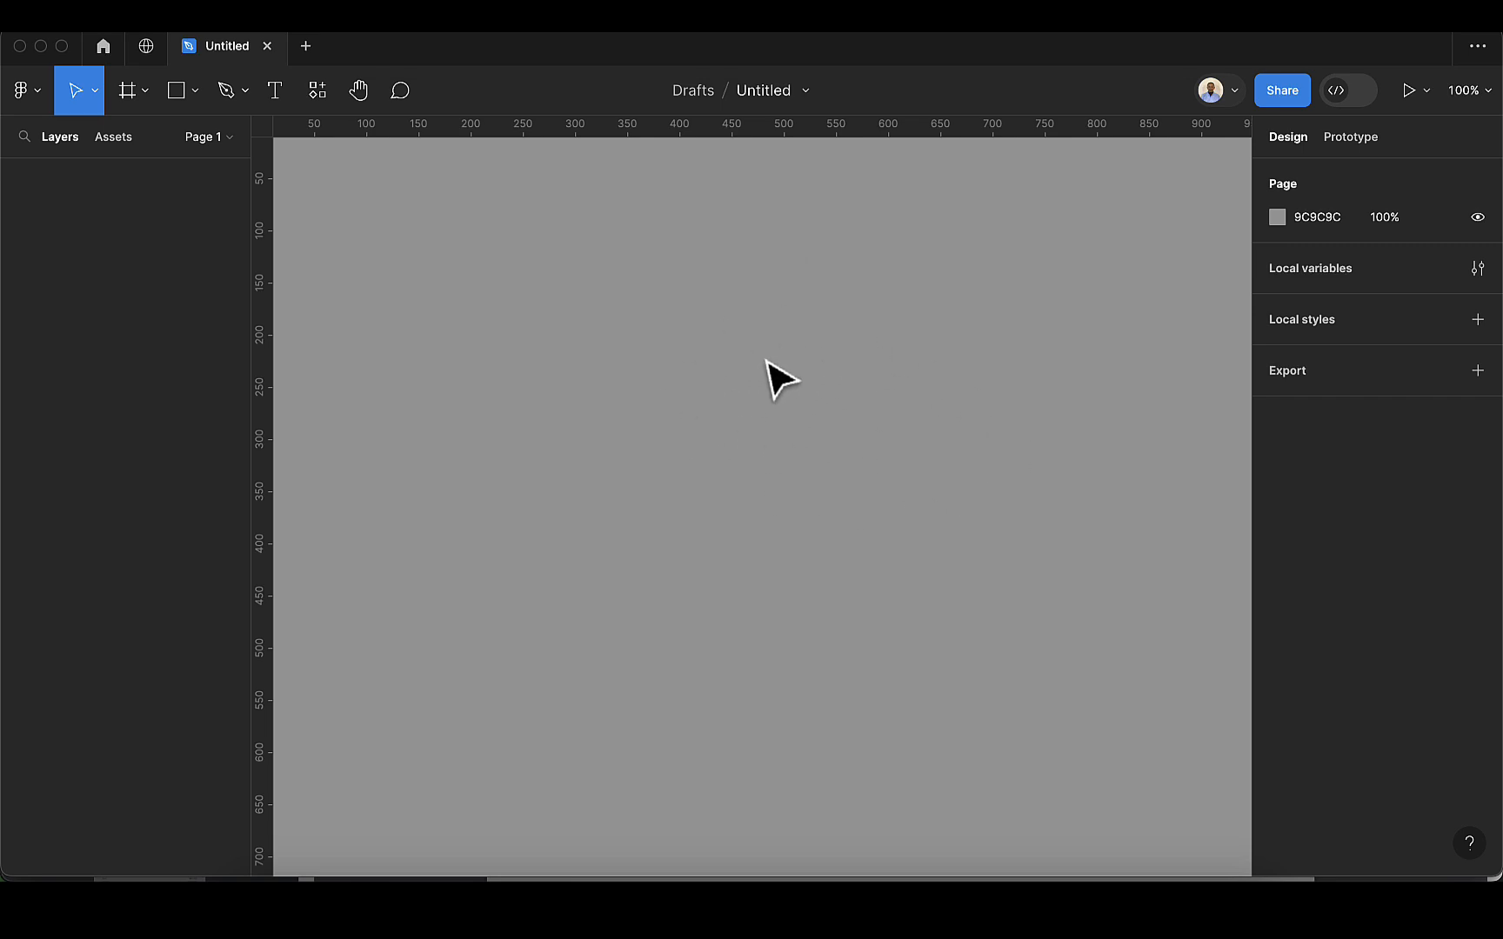
pyautogui.click(1275, 218)
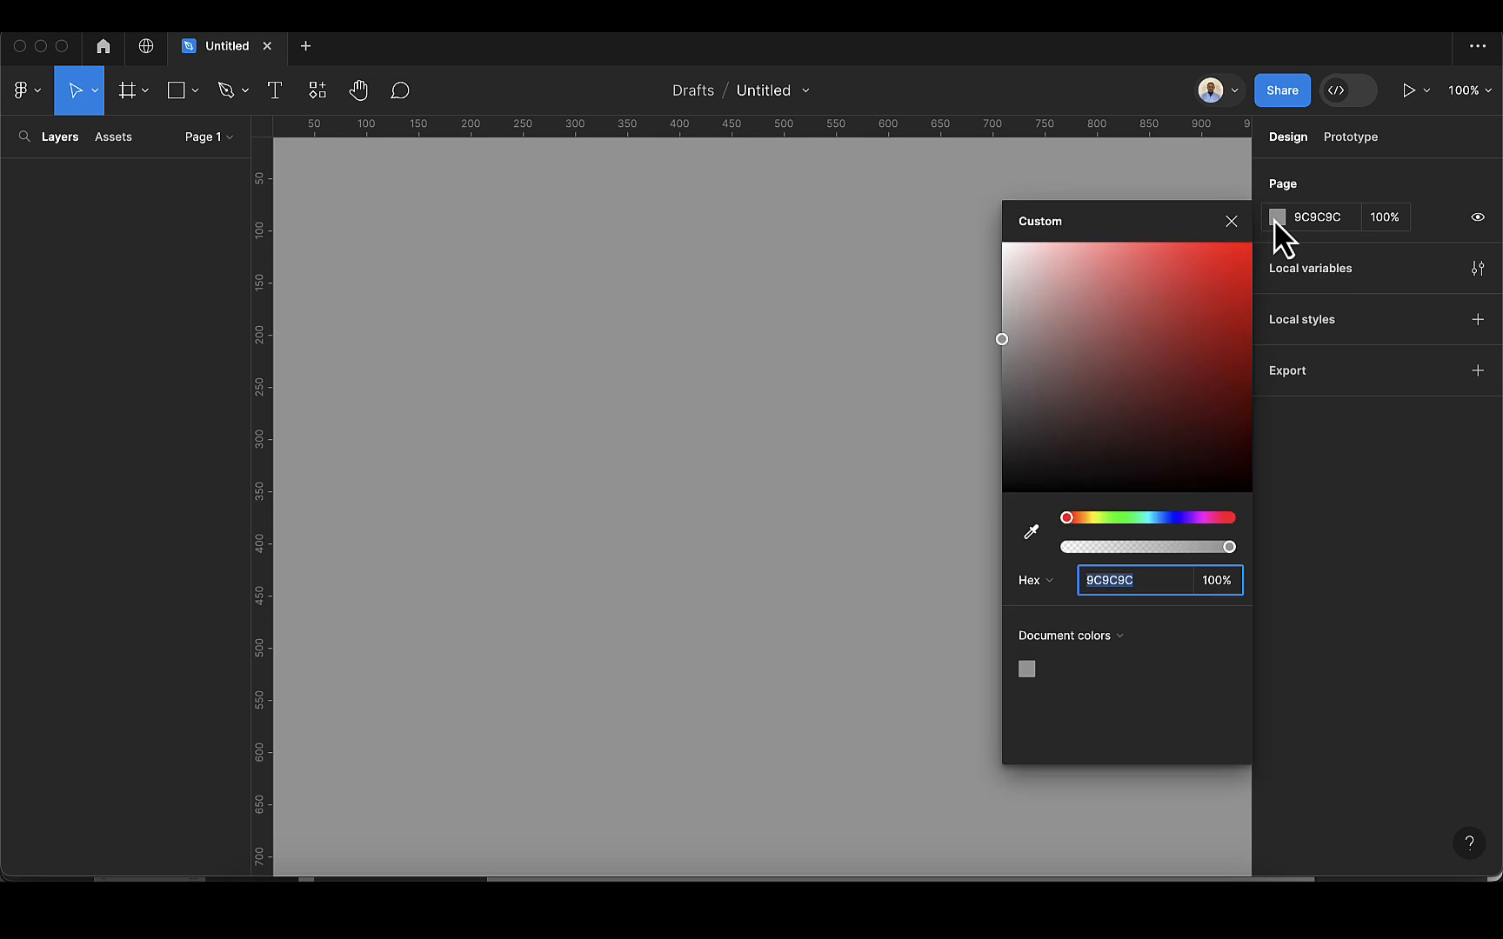
pyautogui.click(1231, 221)
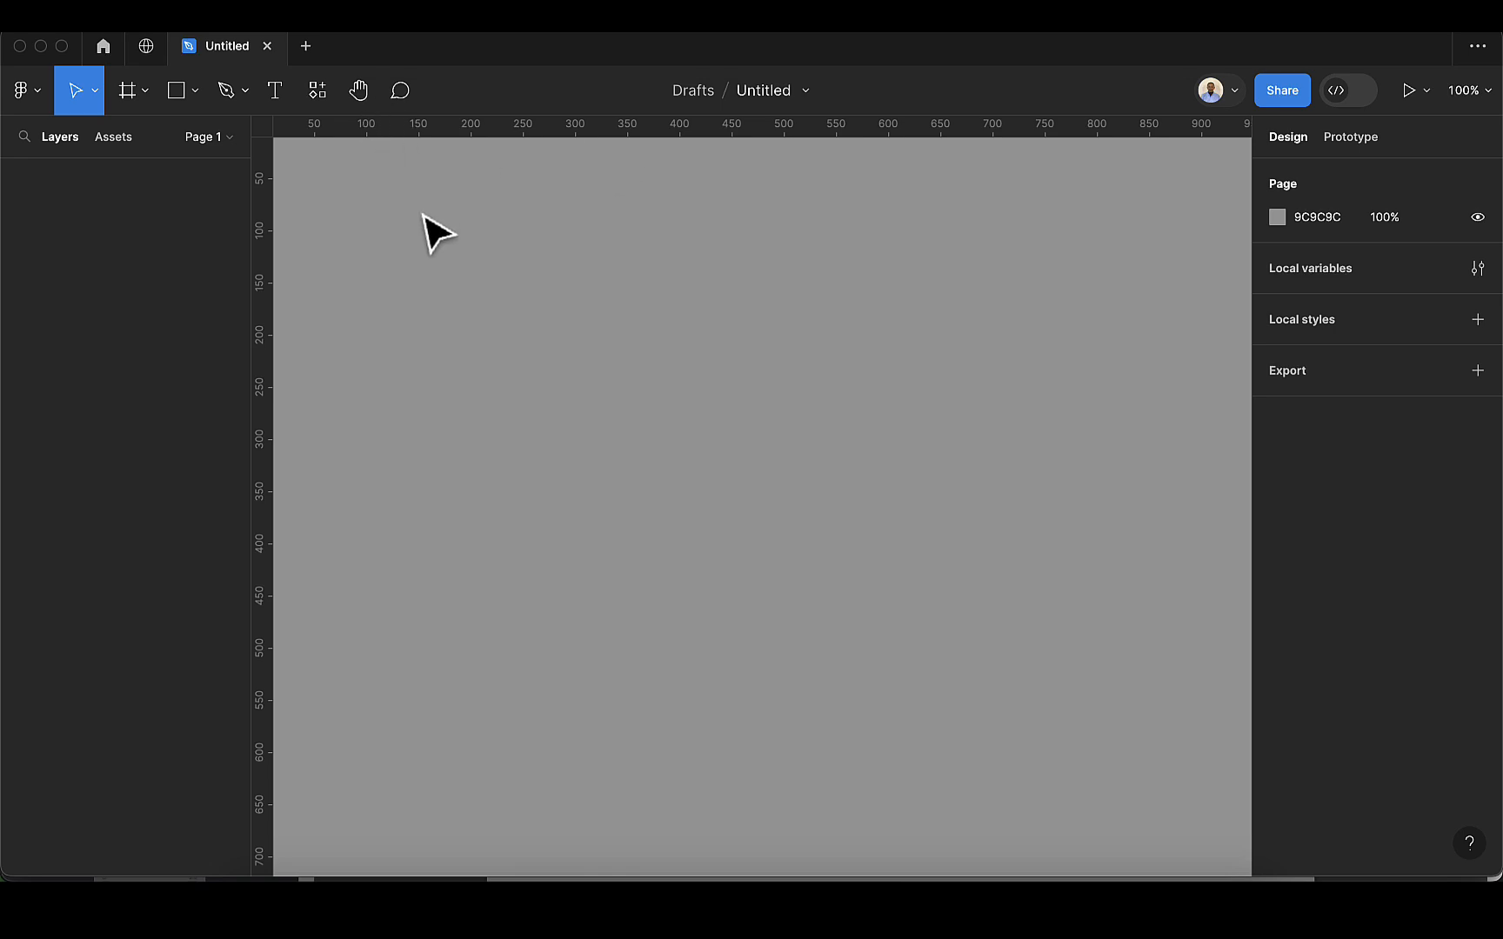
# Step: Add a MacBook Air frame (1280 × 832) from the desktop frame presets
pyautogui.click(126, 101)
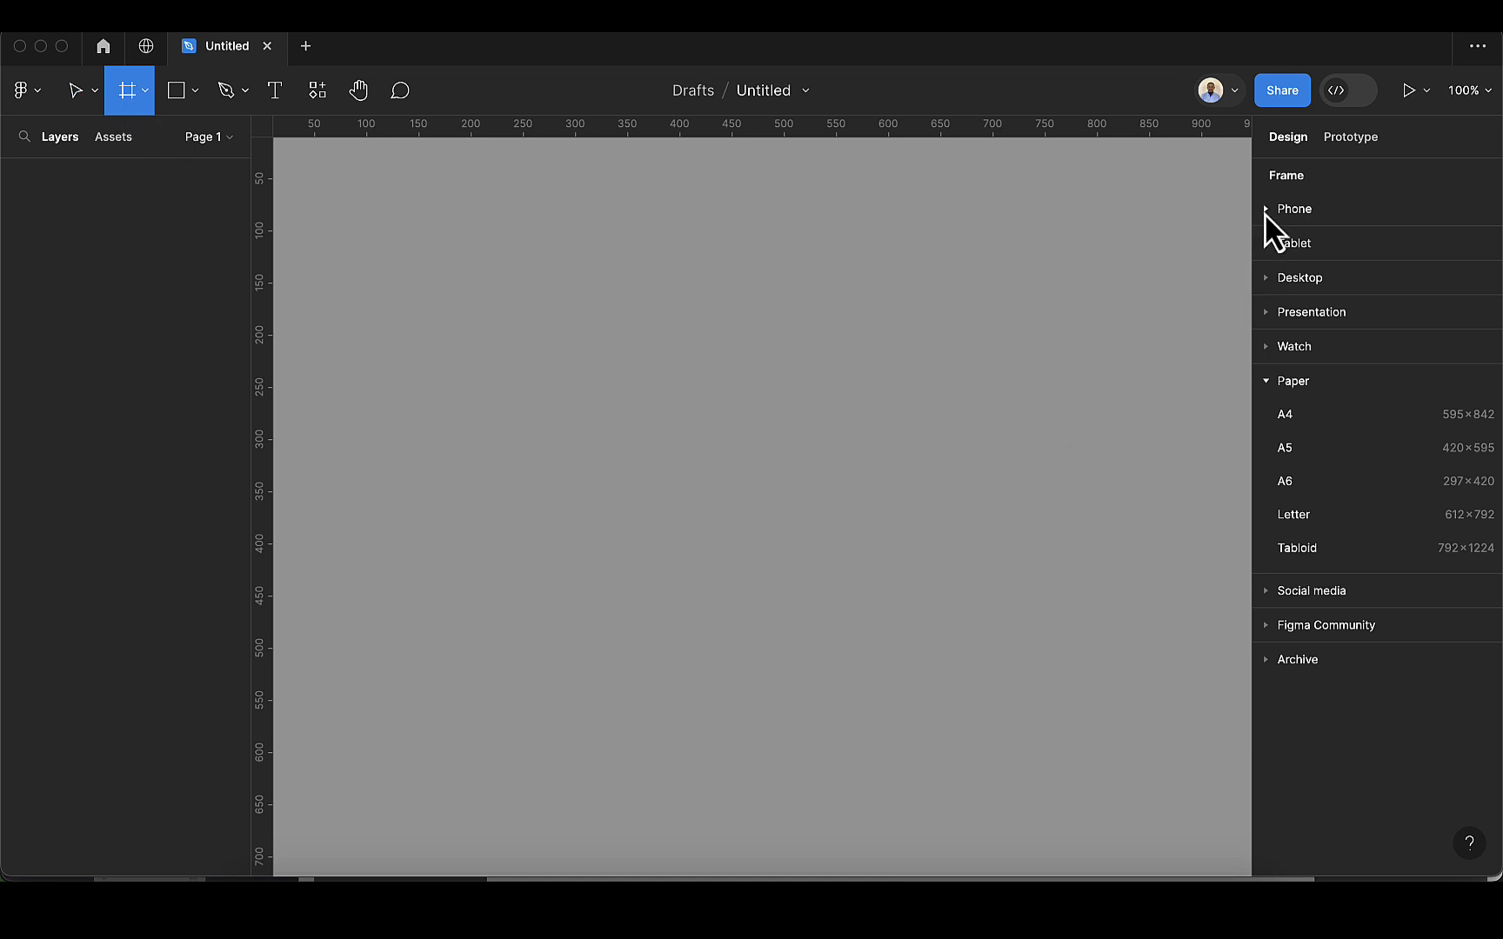
pyautogui.click(1267, 381)
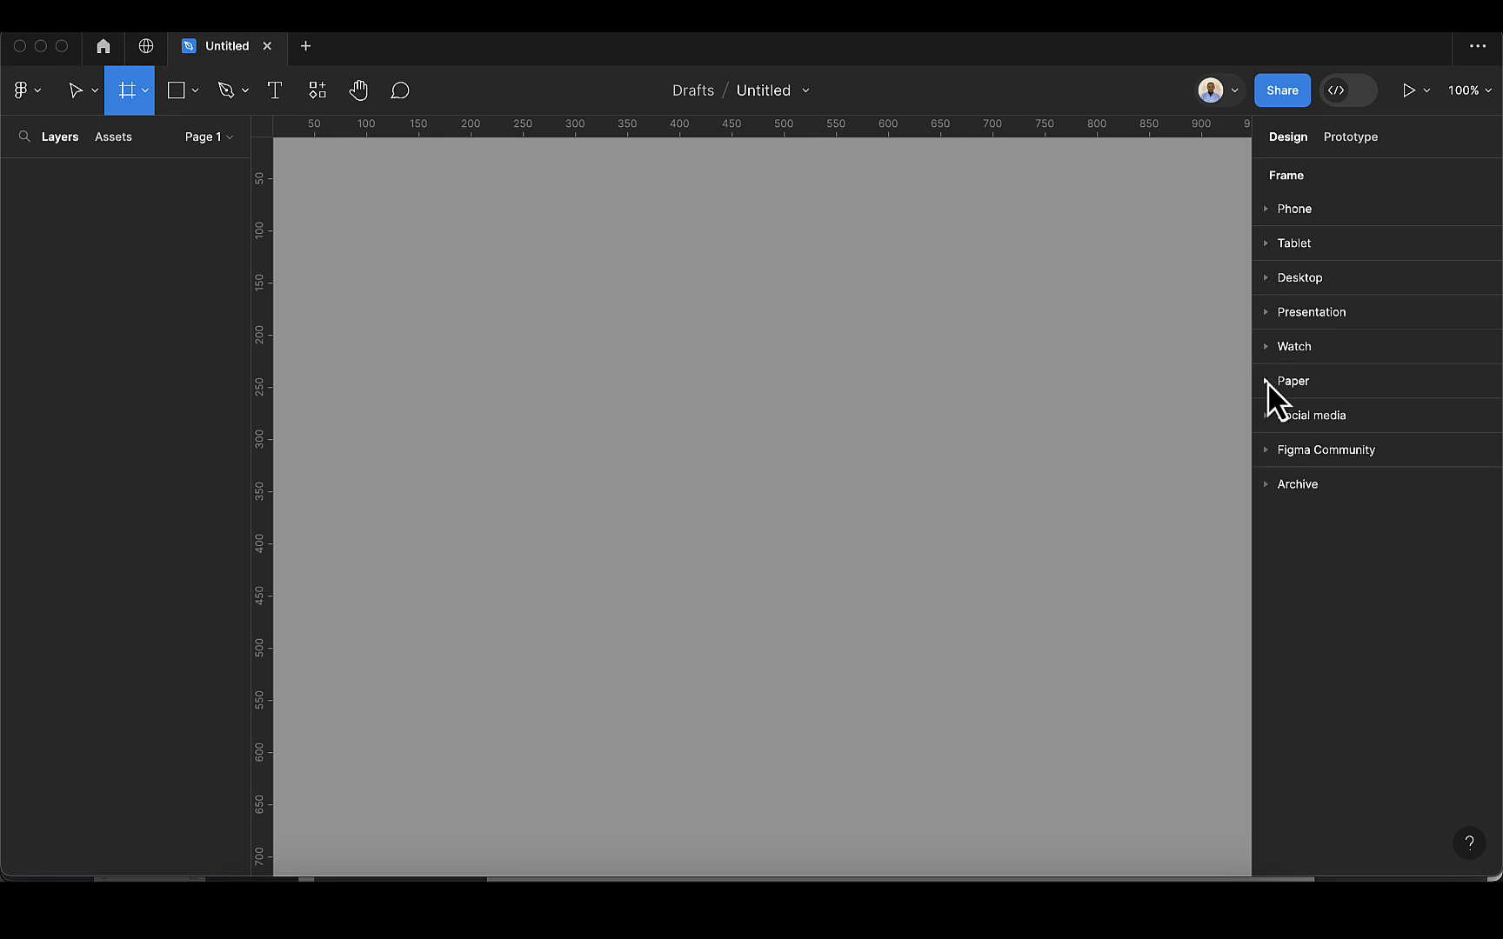
pyautogui.click(1271, 284)
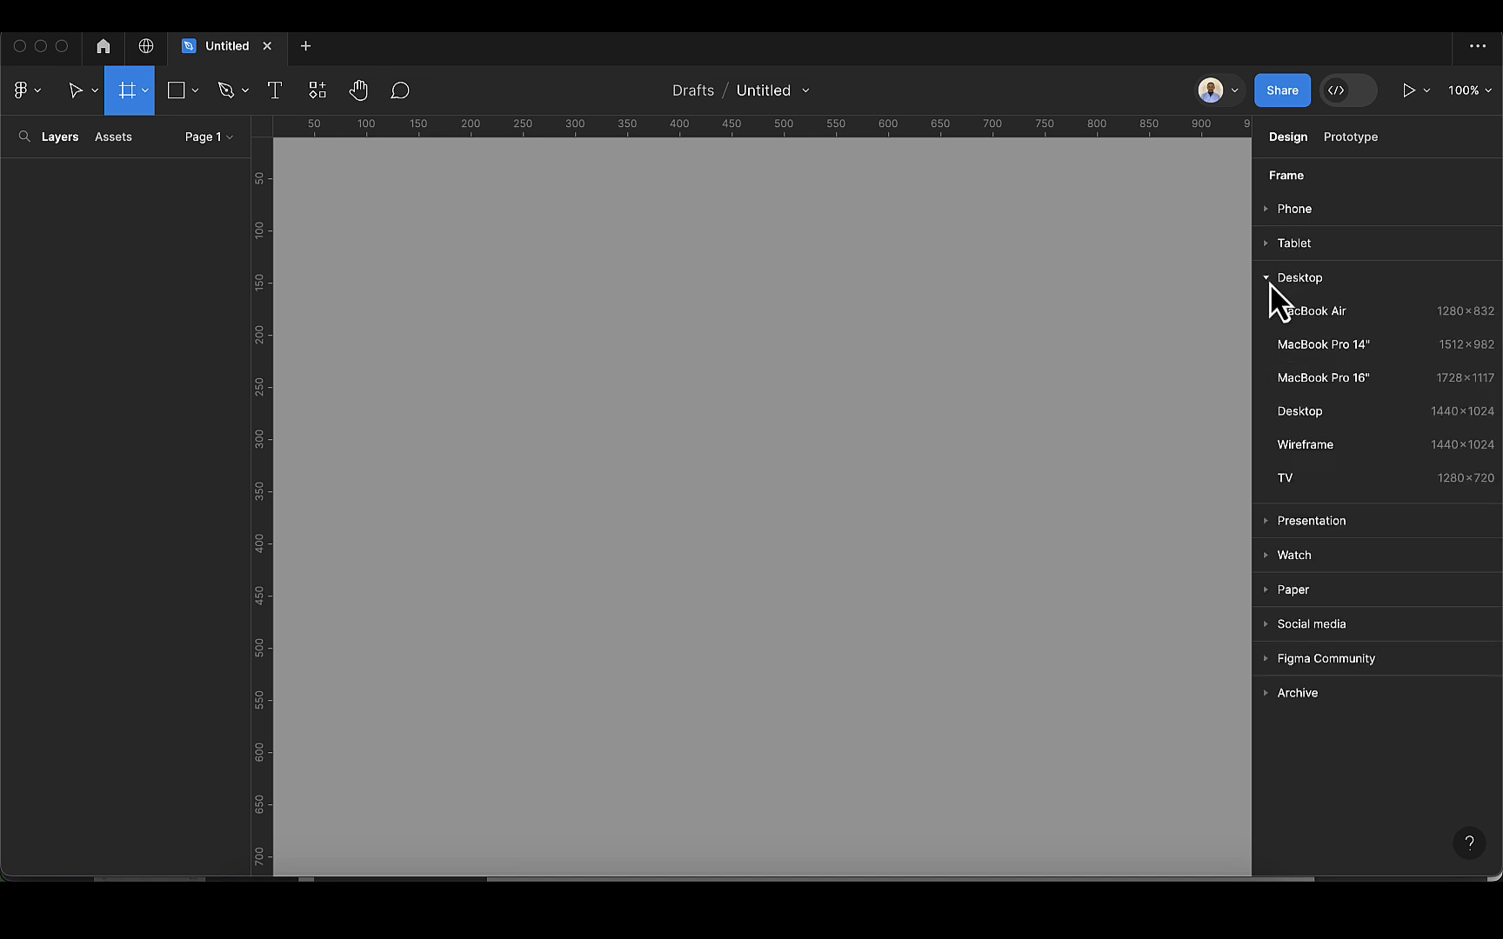
pyautogui.click(1270, 287)
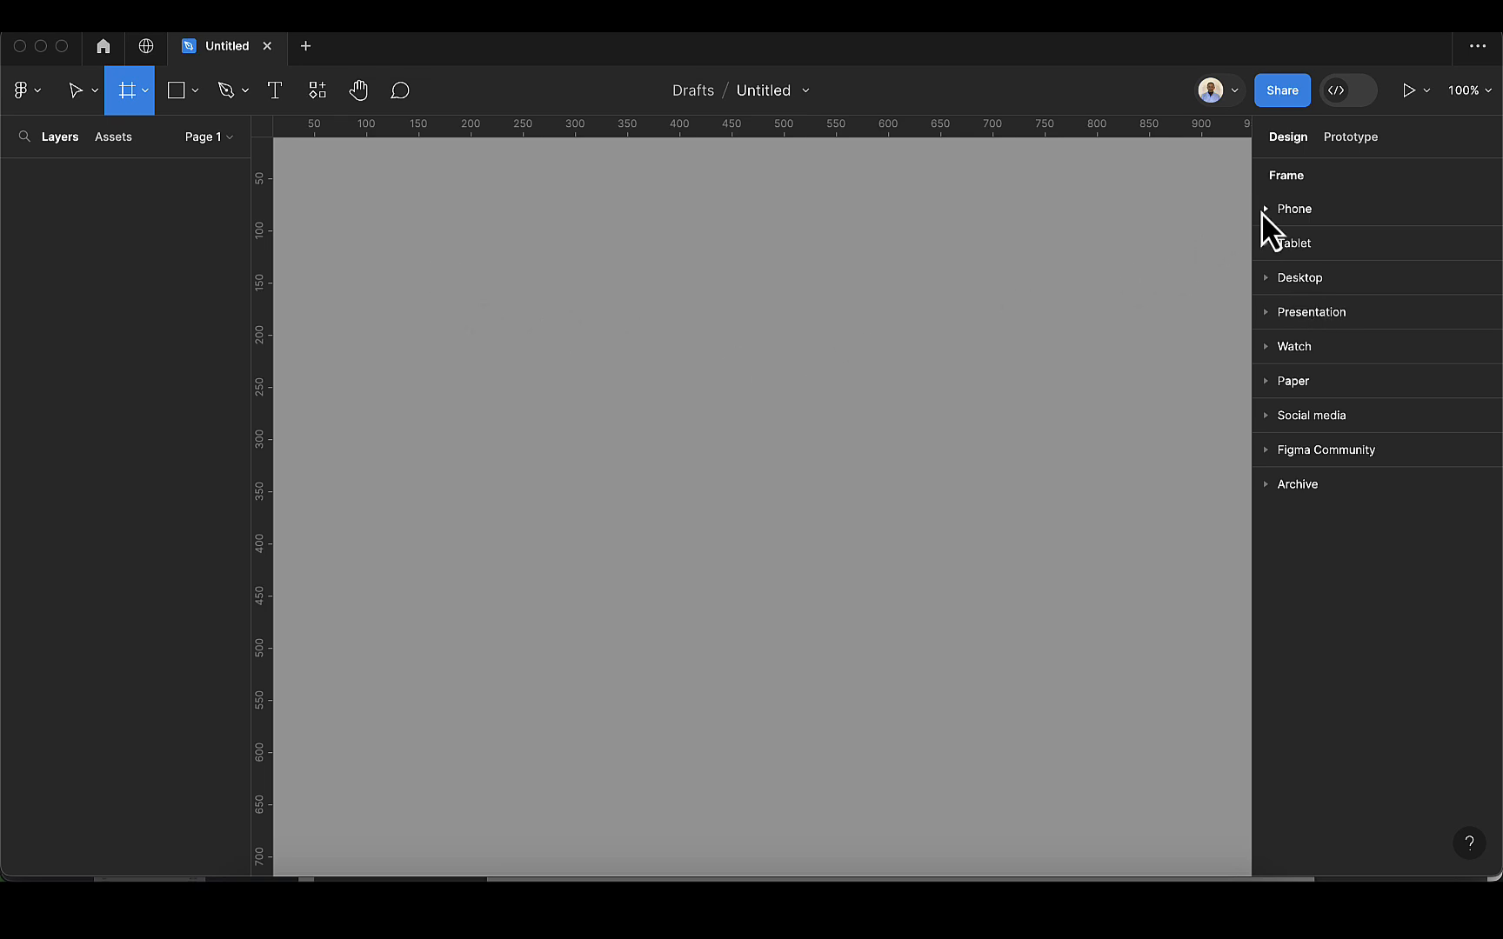
pyautogui.click(1266, 276)
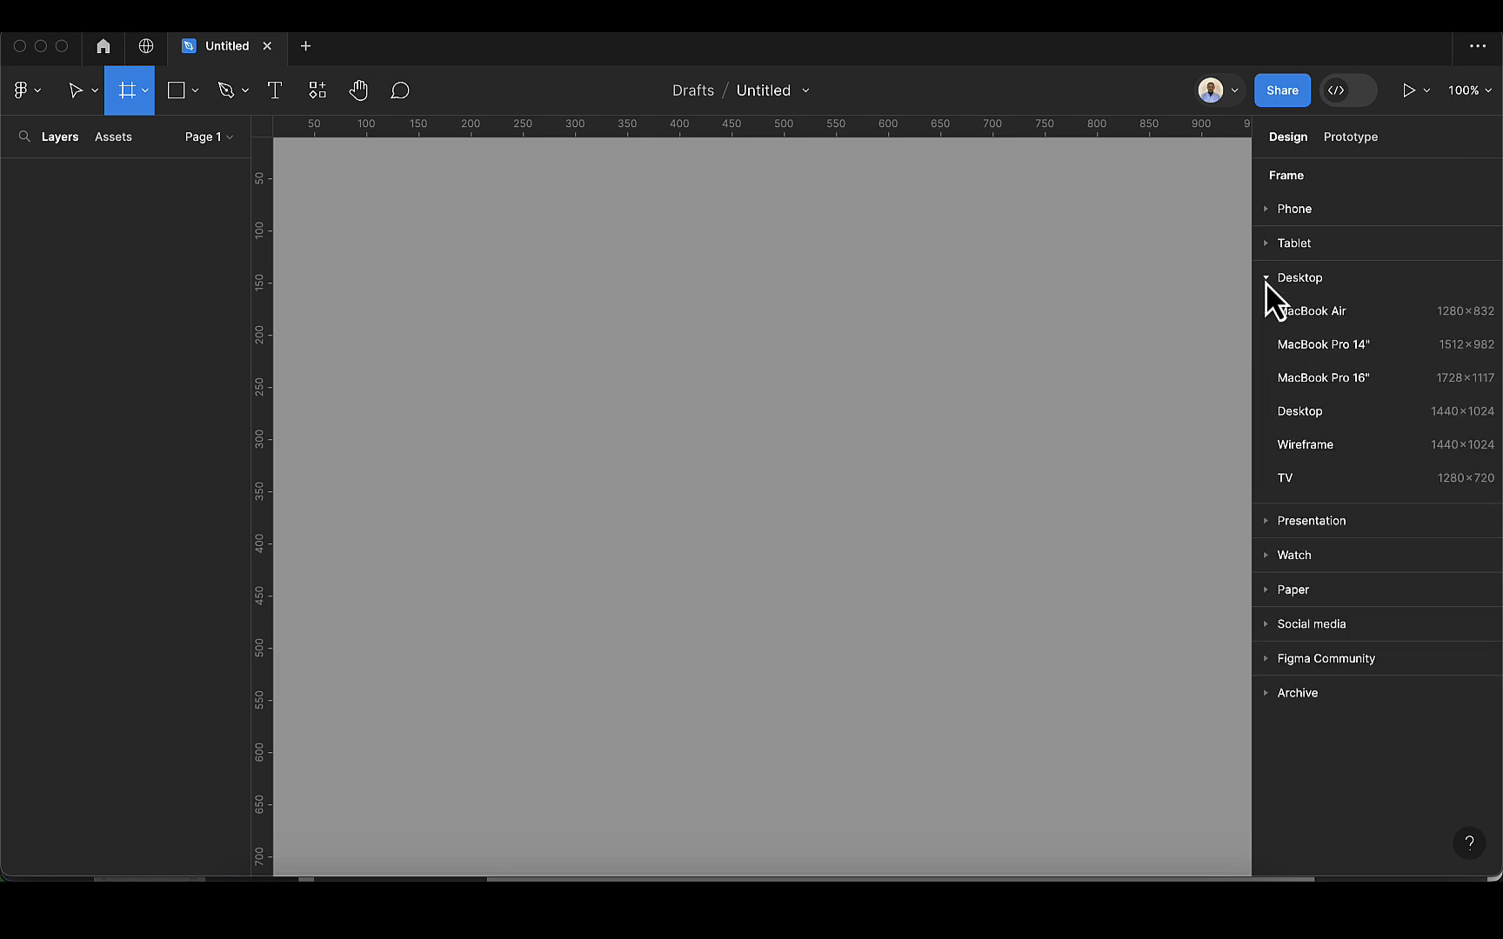
pyautogui.click(1299, 322)
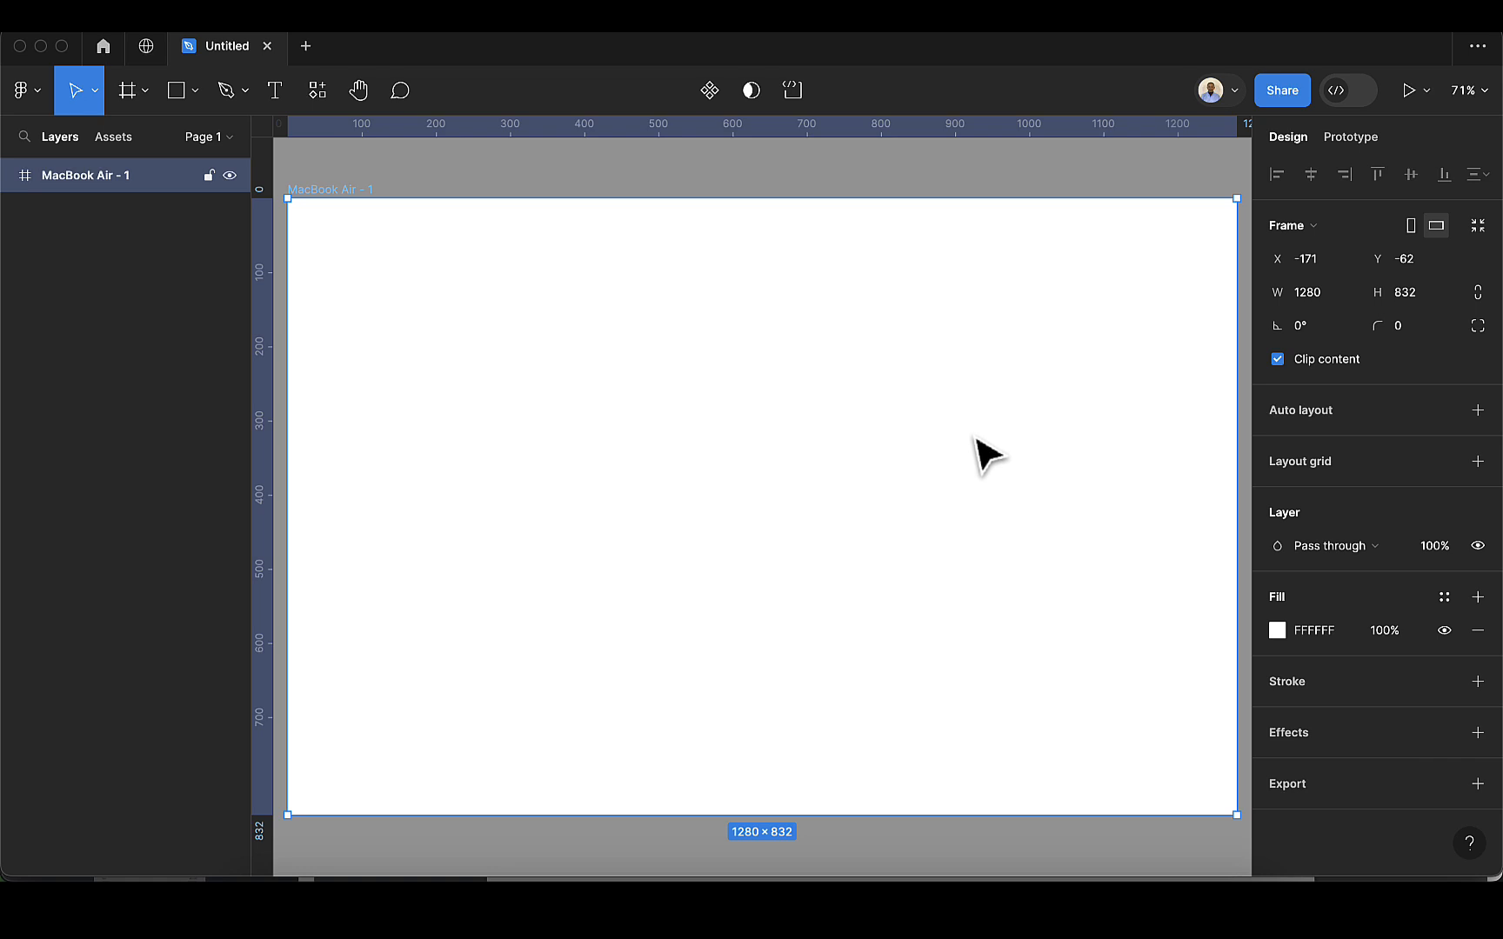
pyautogui.scroll(-5, 992, 457)
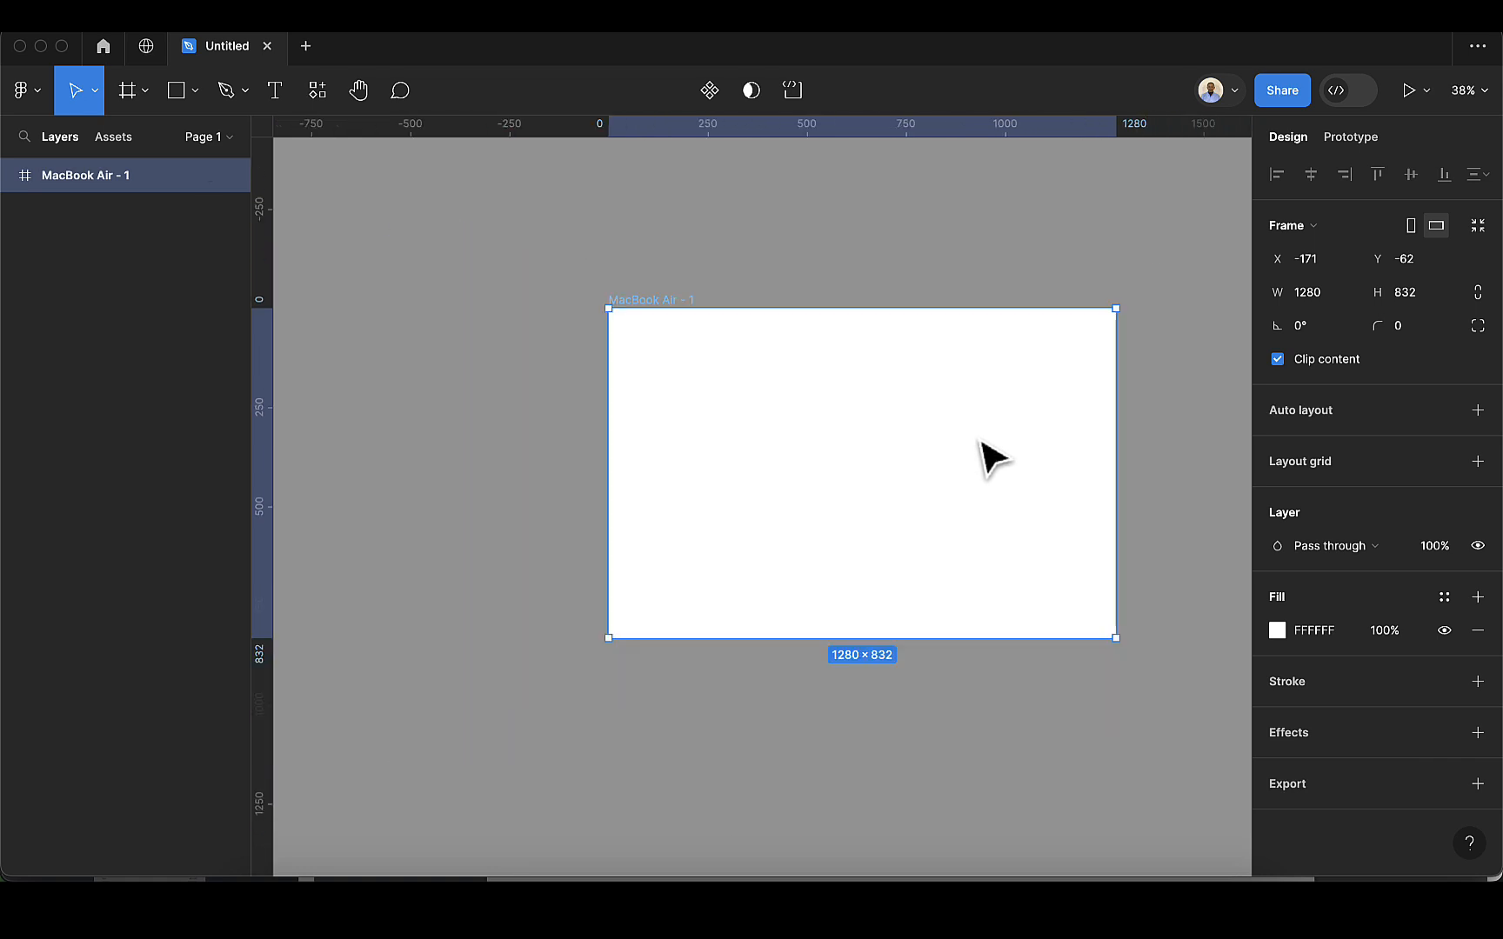
pyautogui.scroll(1, 991, 457)
pyautogui.scroll(-3, 992, 457)
pyautogui.scroll(1, 992, 458)
pyautogui.scroll(2, 984, 446)
pyautogui.scroll(-2, 984, 446)
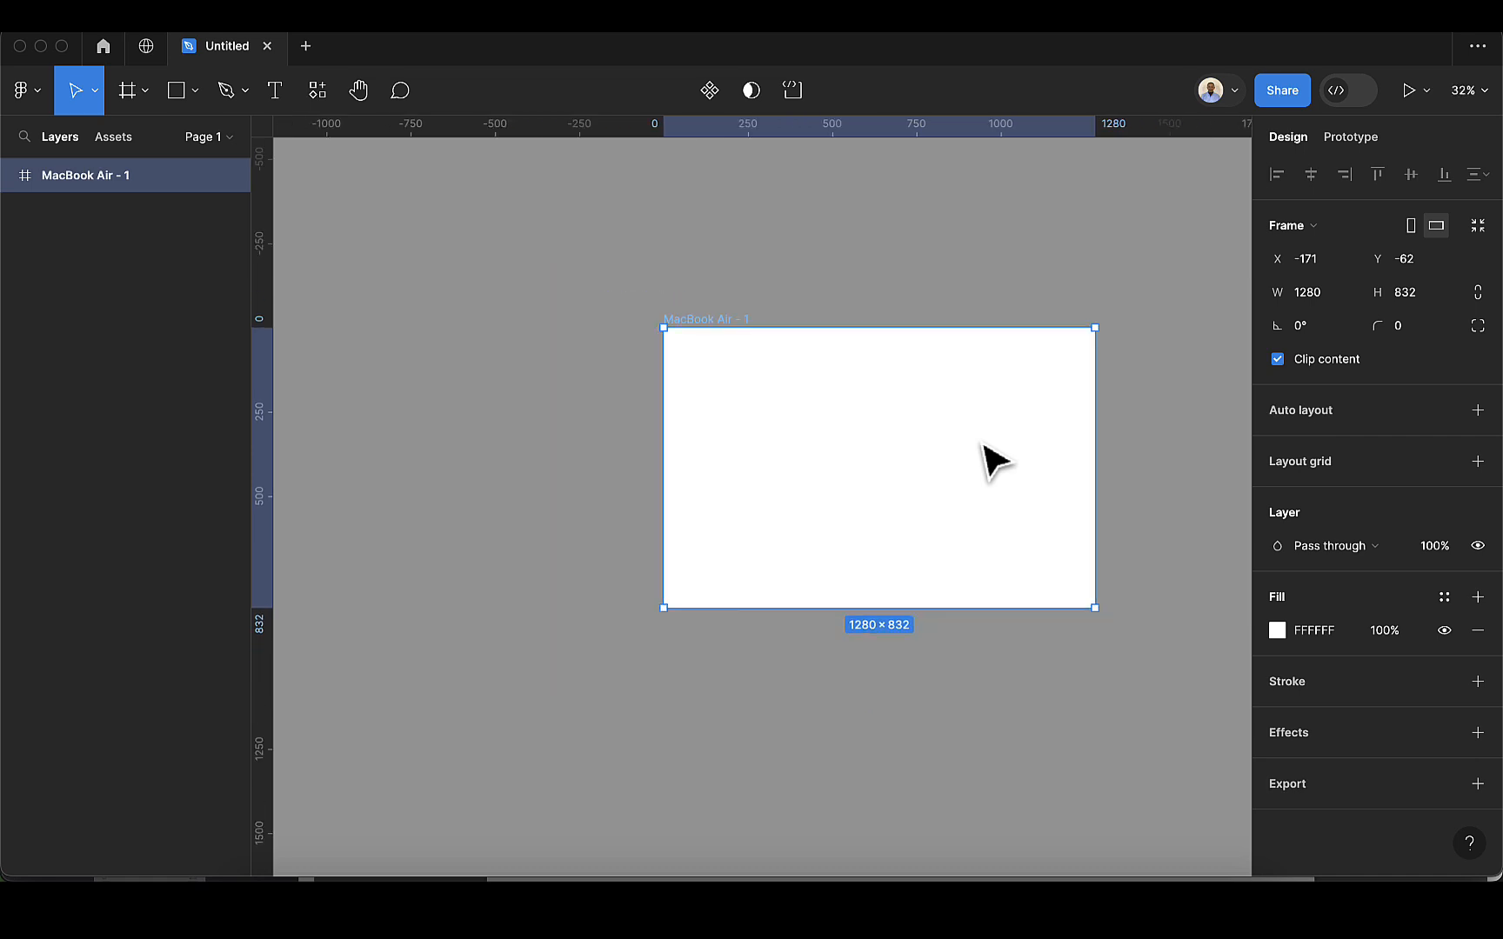
pyautogui.scroll(2, 992, 456)
pyautogui.scroll(-3, 991, 457)
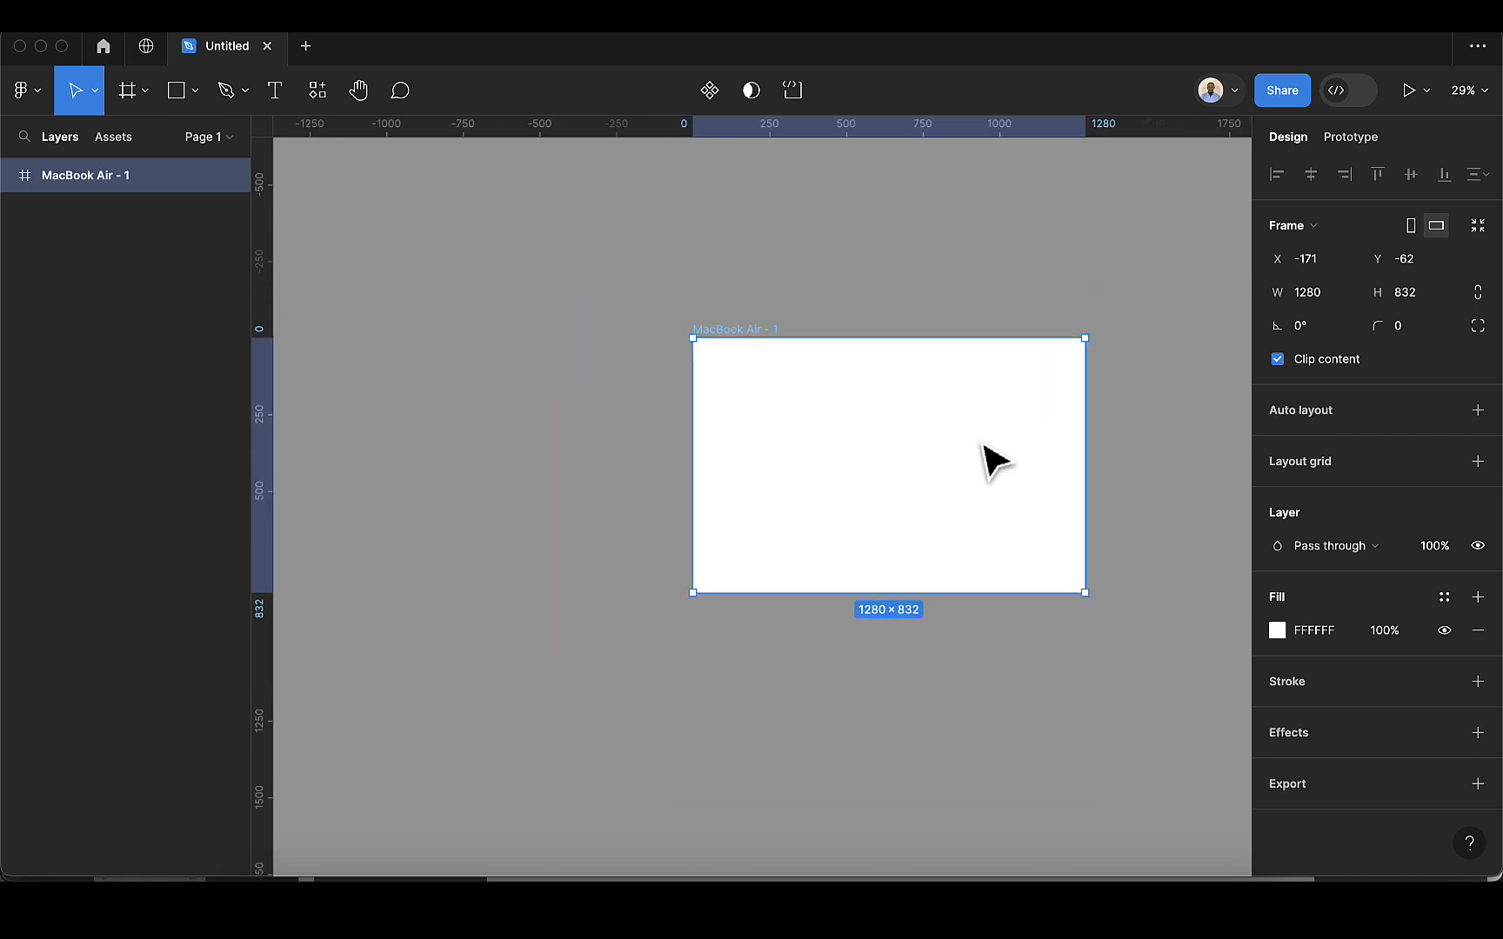
pyautogui.scroll(5, 986, 448)
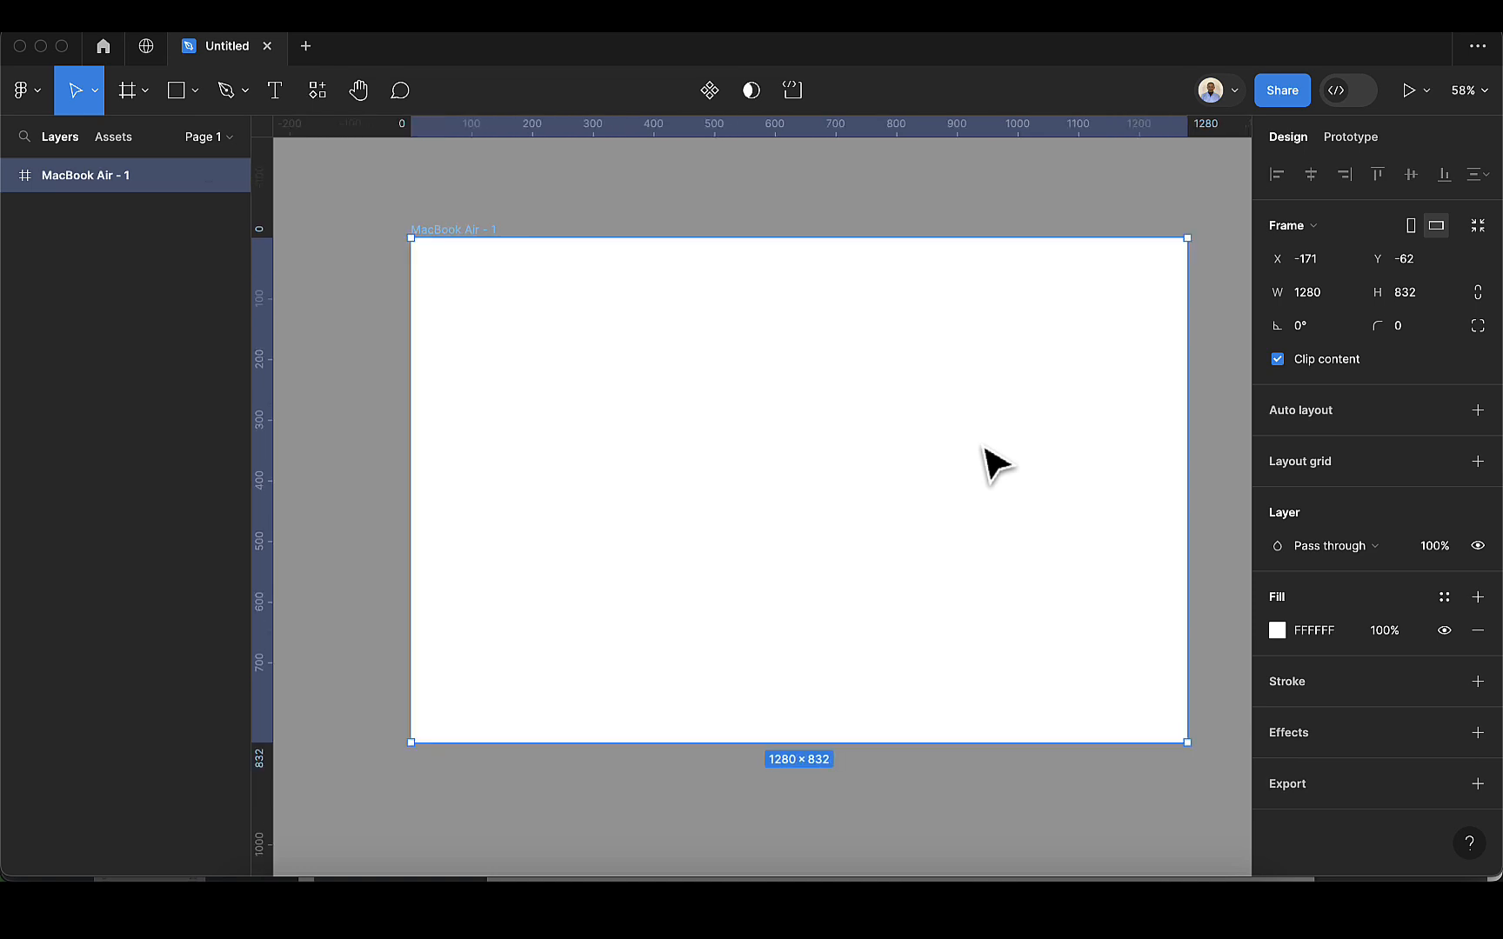
# Step: Extend the MacBook Air frame downward to a height of about 1051, keeping the width at 1280
pyautogui.scroll(-2, 985, 448)
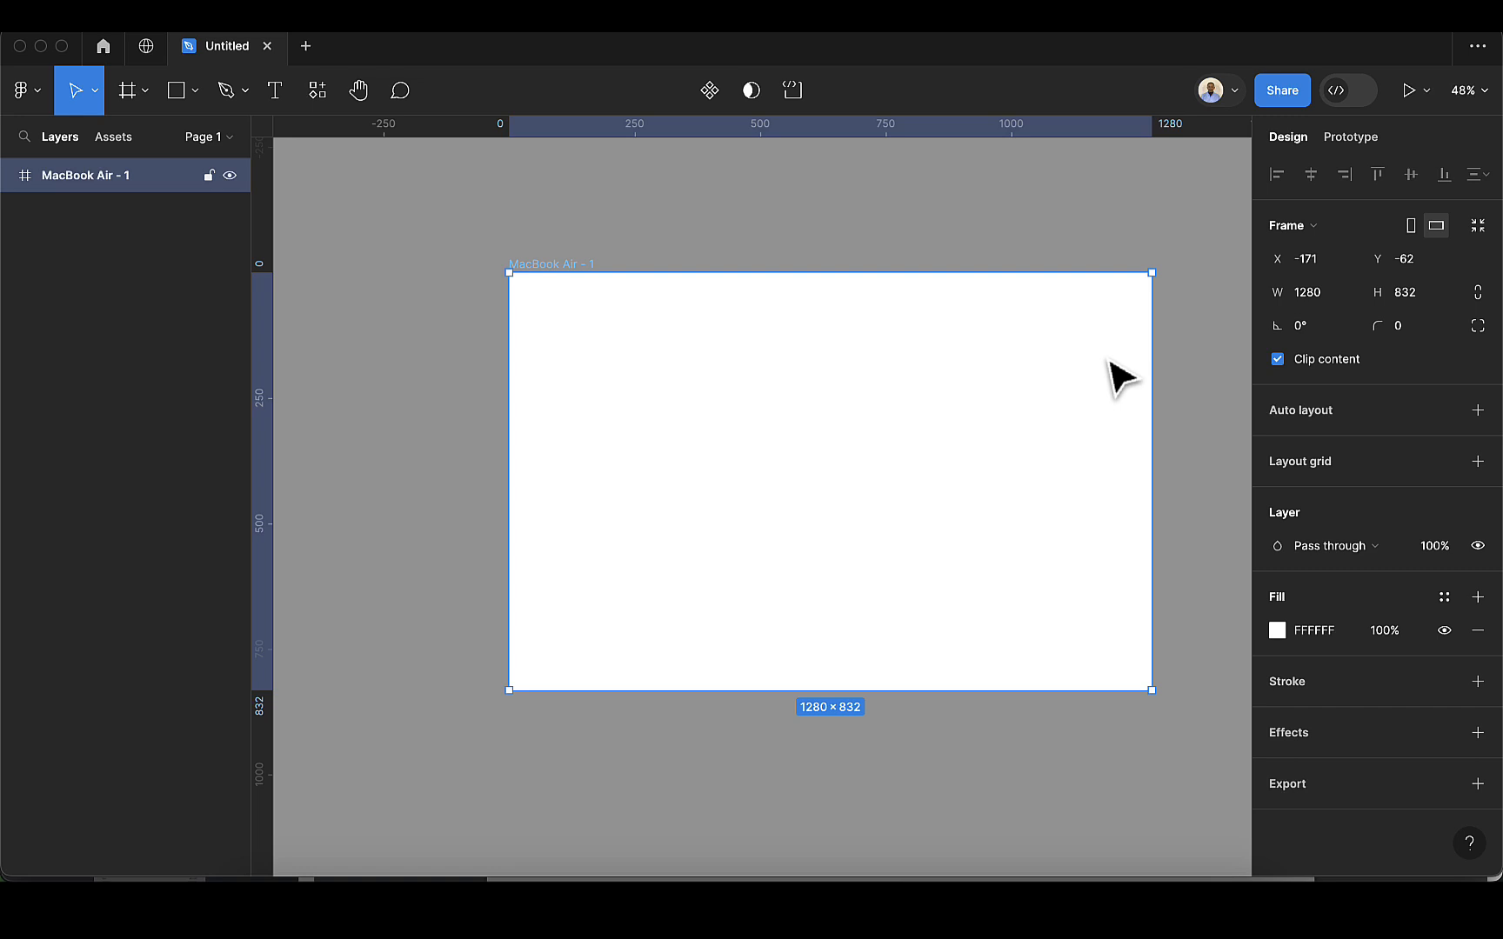
pyautogui.moveTo(994, 695); pyautogui.dragTo(1023, 851)
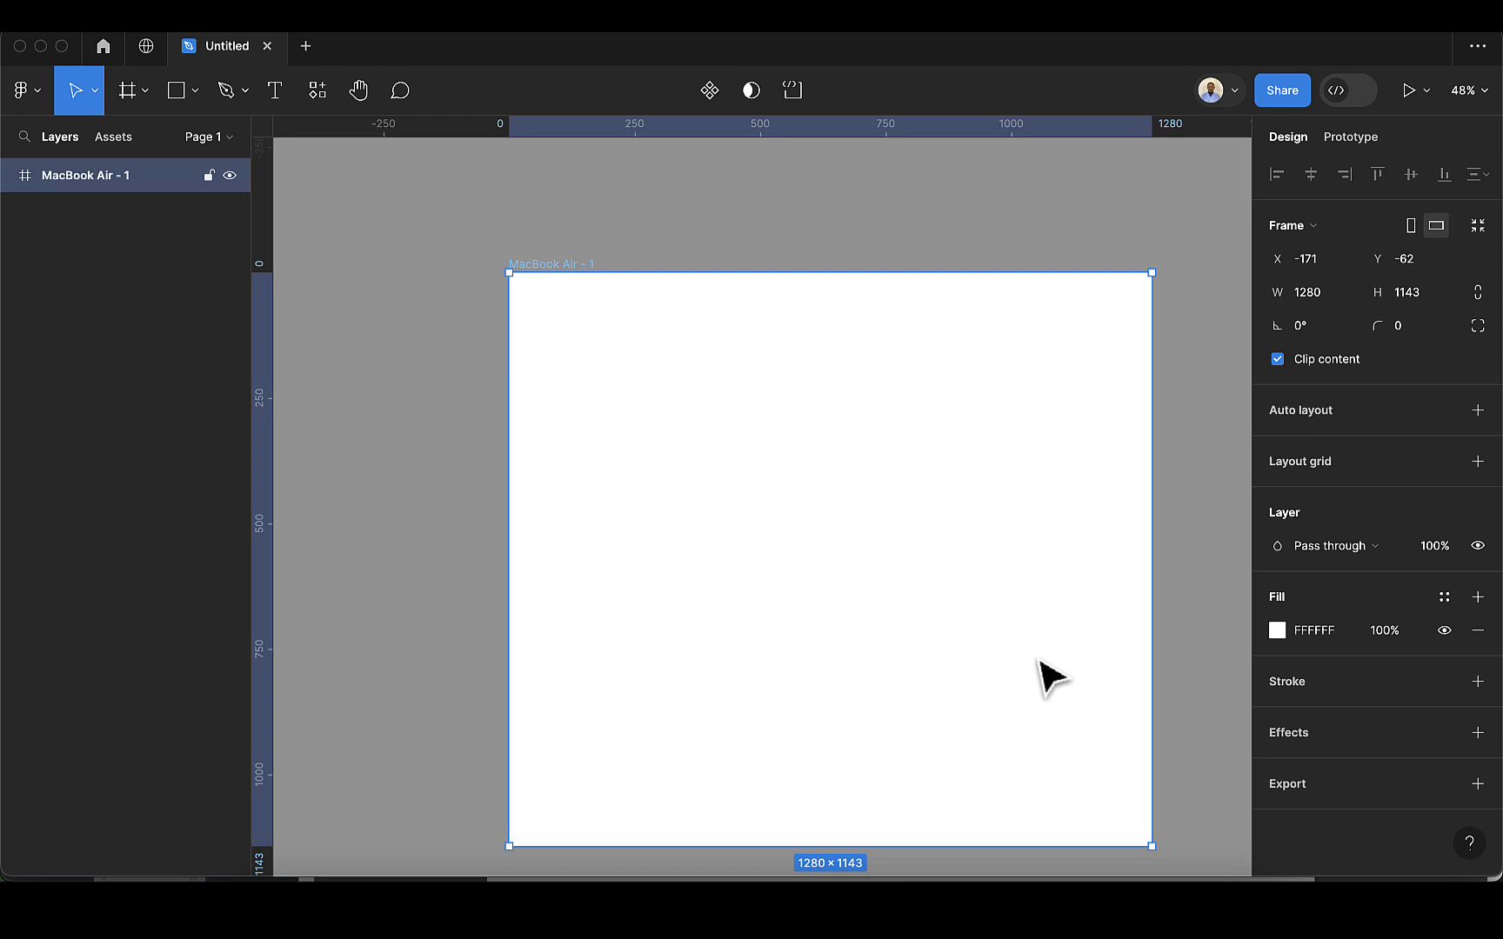
pyautogui.moveTo(972, 848); pyautogui.dragTo(948, 614)
pyautogui.scroll(3, 961, 633)
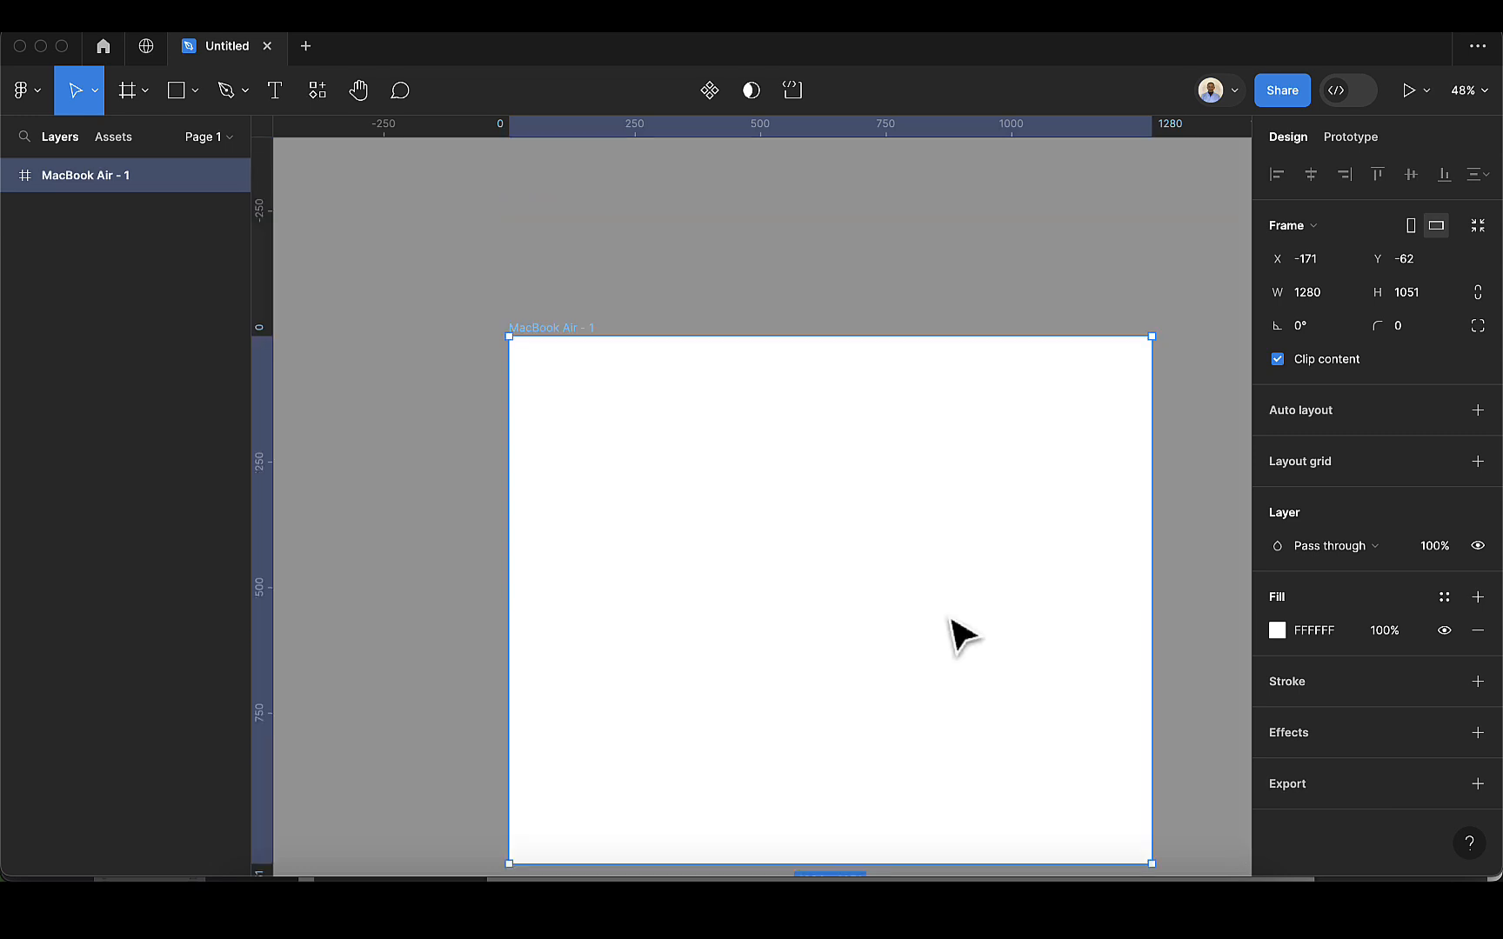
pyautogui.scroll(-1, 952, 621)
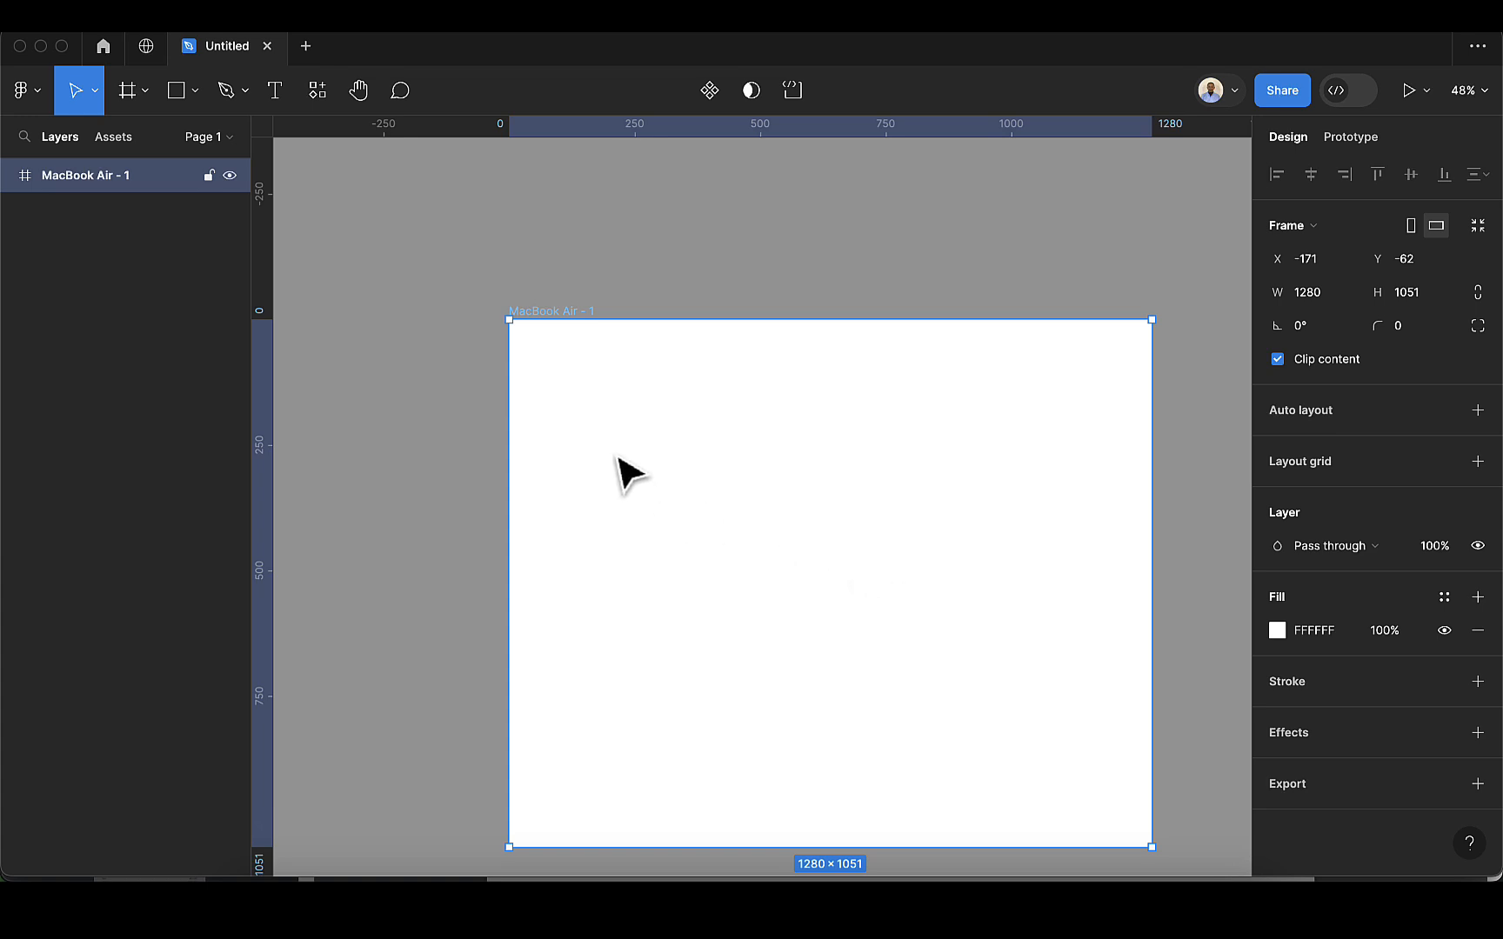
# Step: Draw a rectangle about 253 × 221 near the frame's upper-left corner, at about X 167, Y 124
pyautogui.click(177, 92)
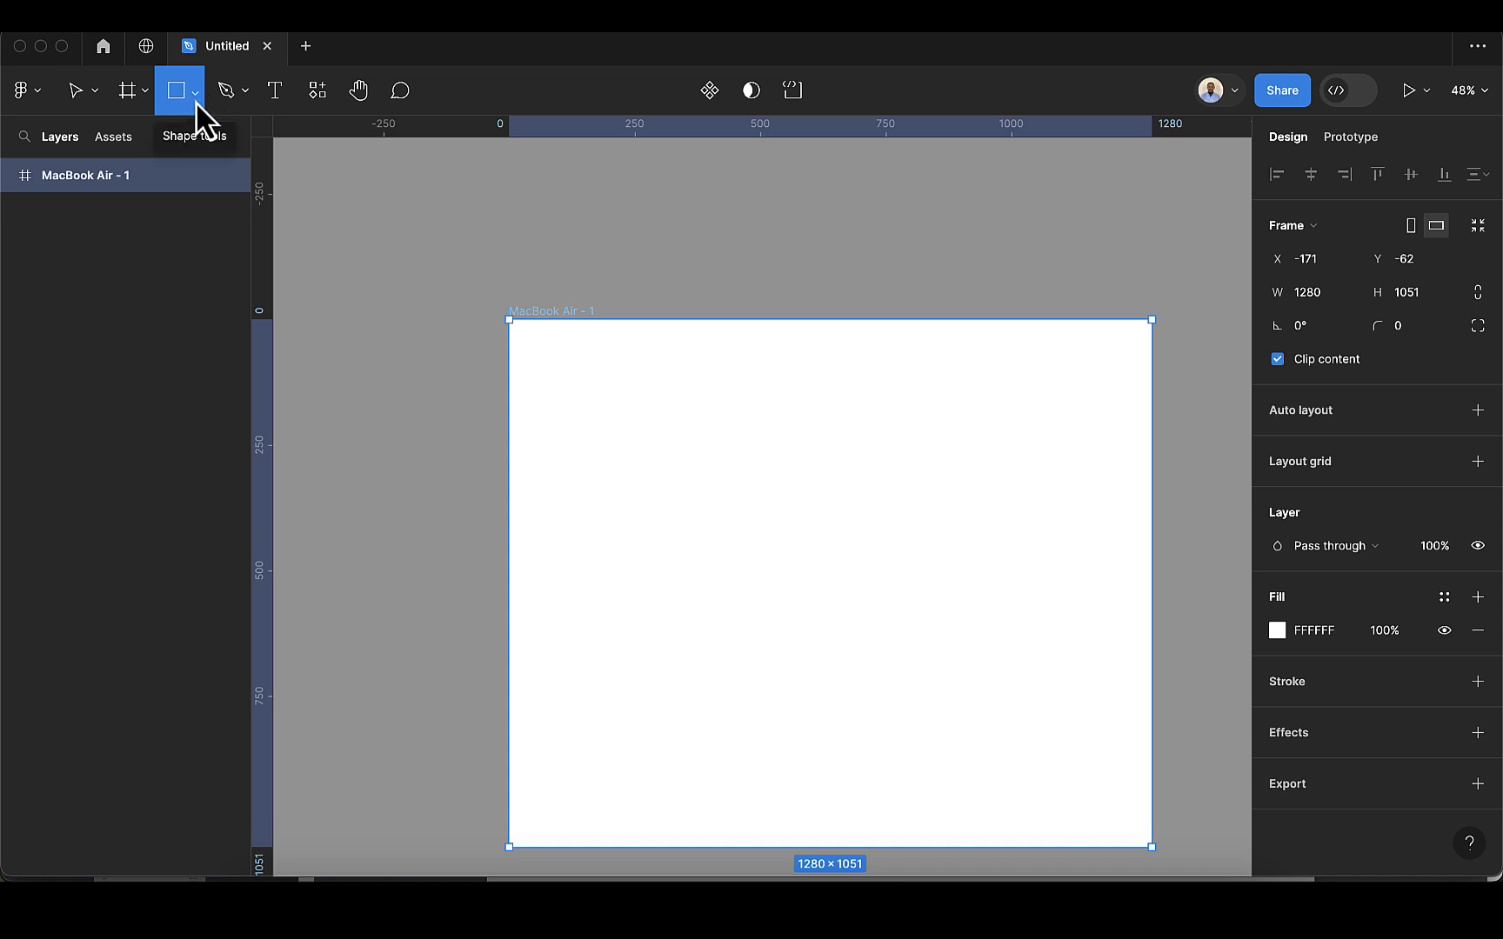
pyautogui.click(196, 100)
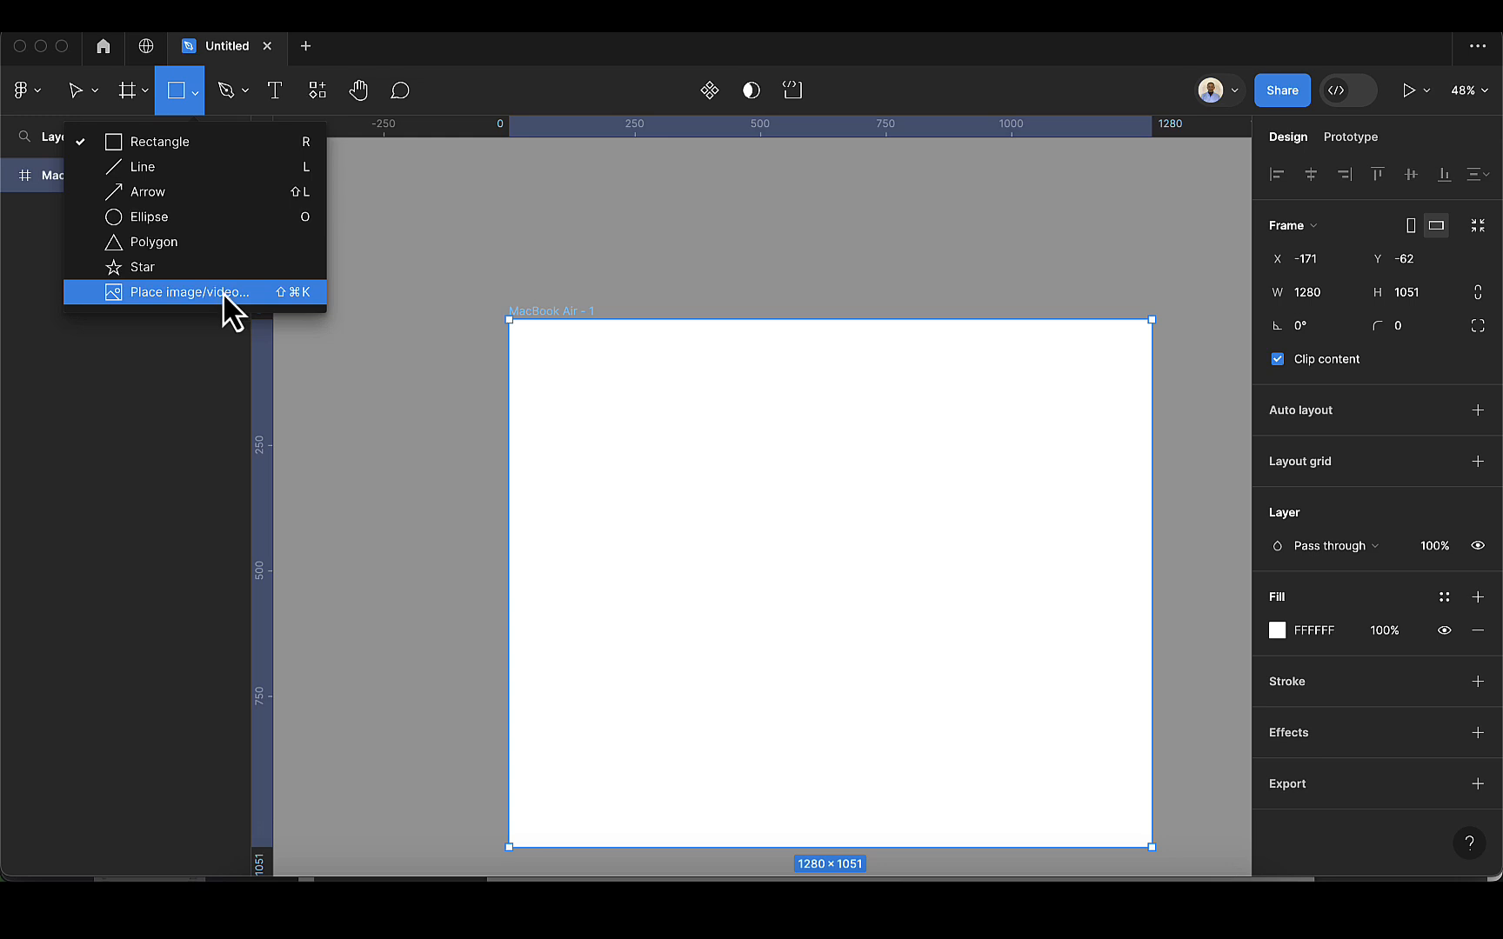
pyautogui.click(180, 144)
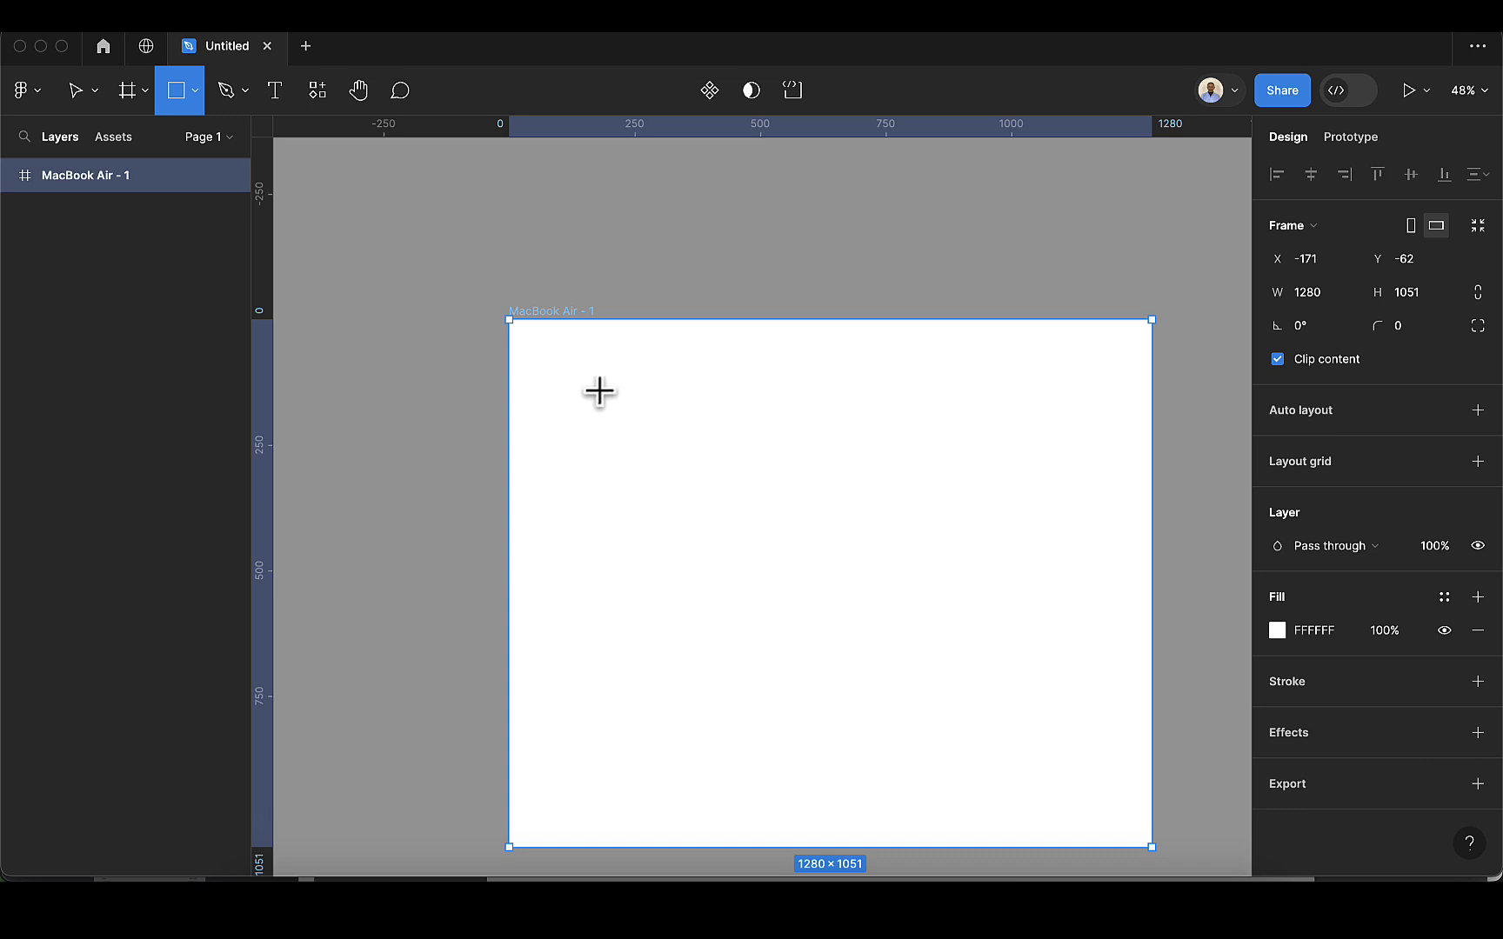
pyautogui.moveTo(594, 383); pyautogui.dragTo(720, 493)
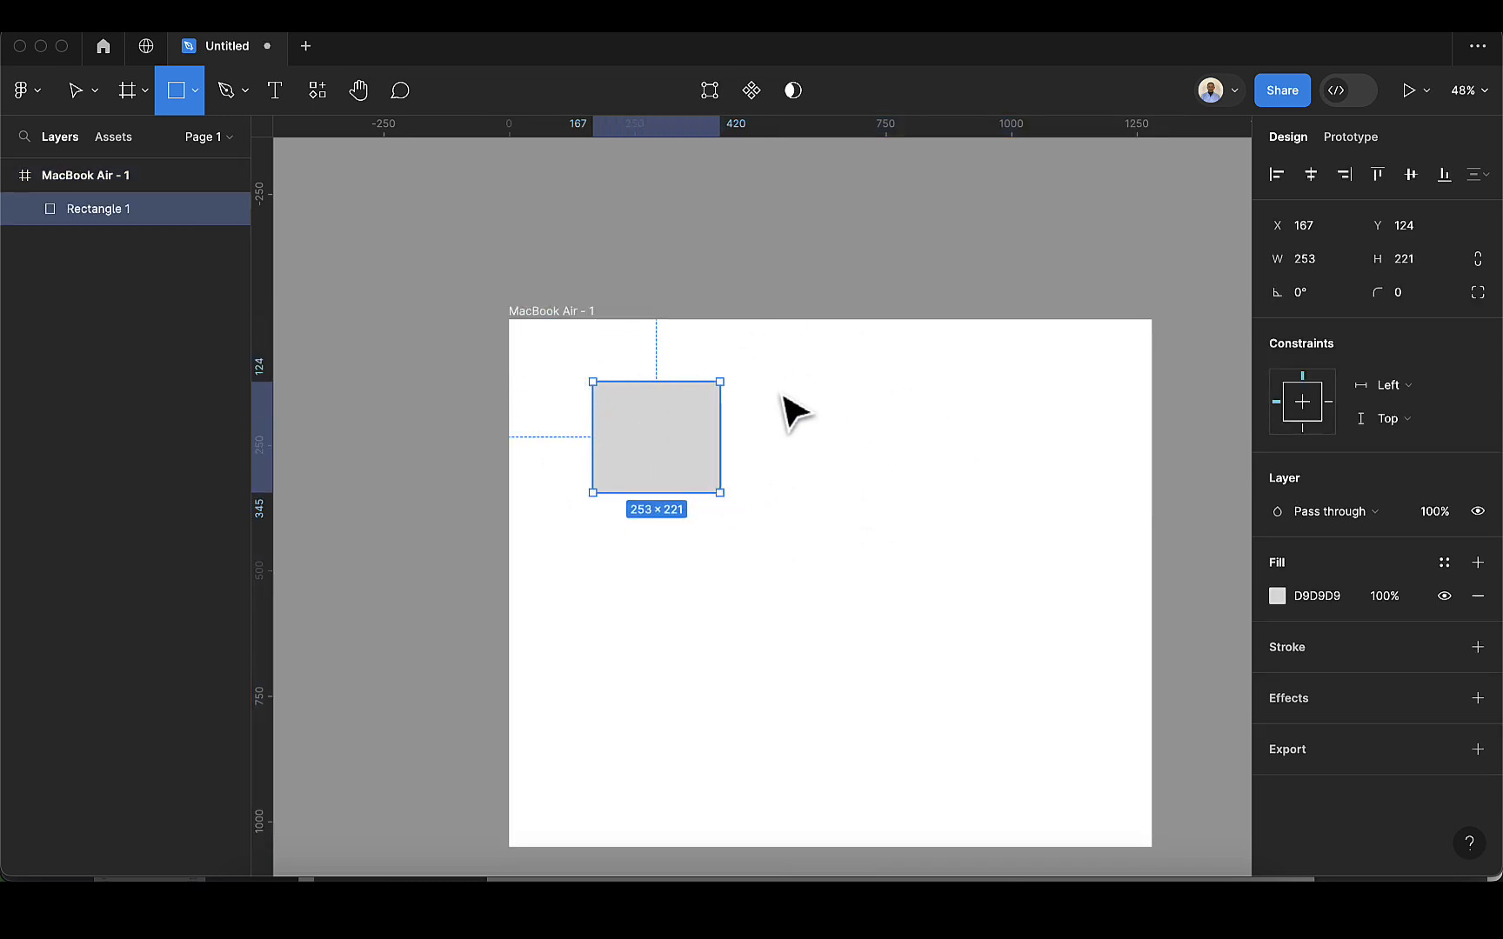
pyautogui.press('v')
# Step: Move the frame with its rectangle to about X -238, Y -149 and select the rectangle
pyautogui.click(546, 311)
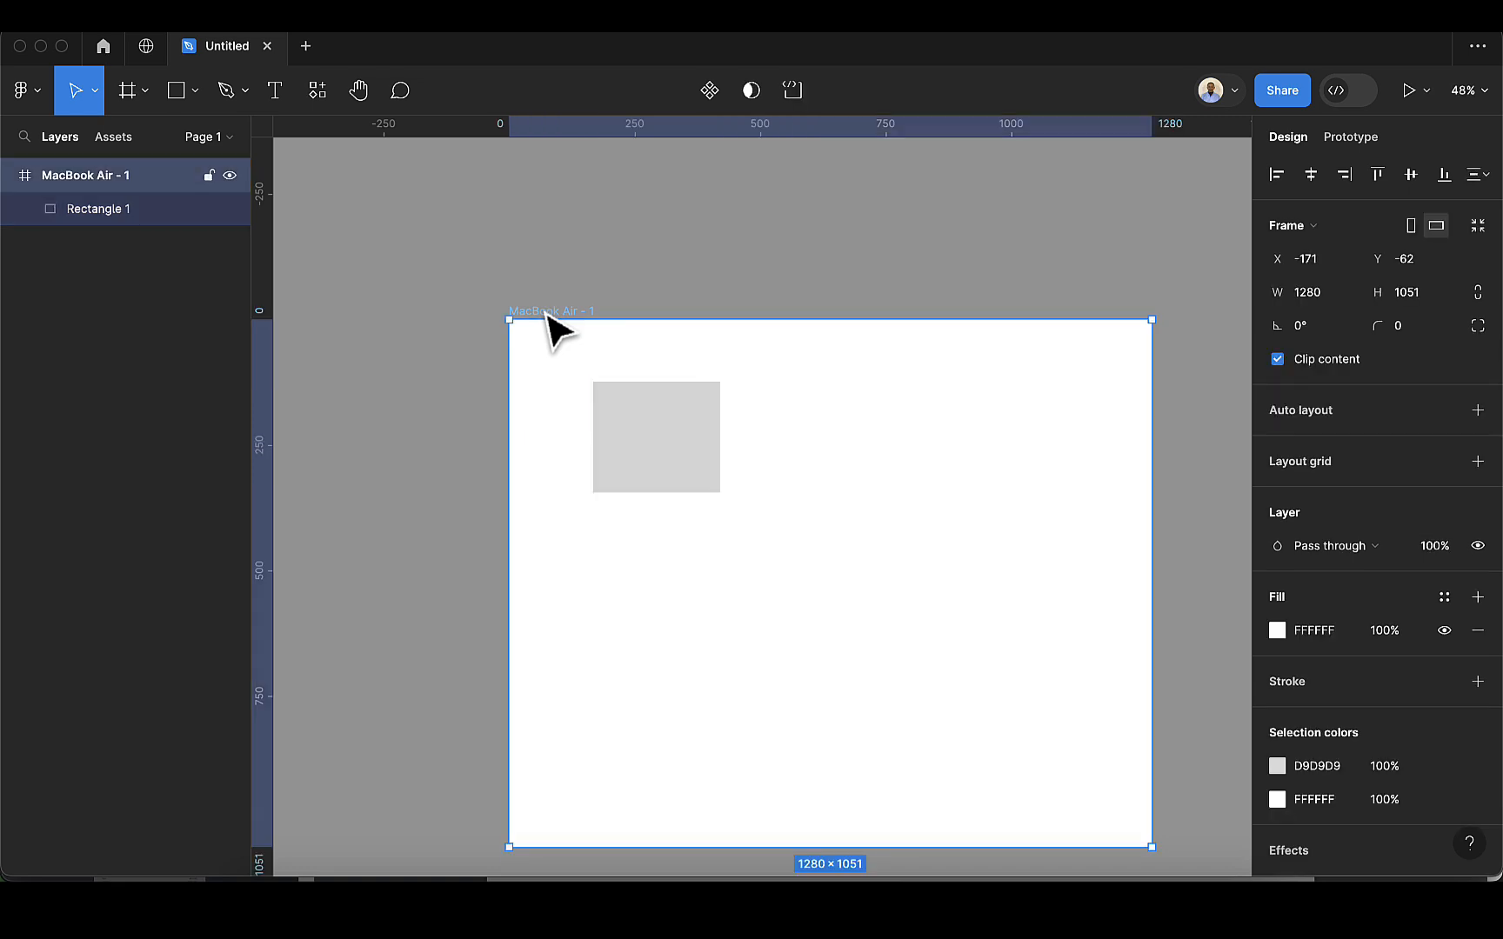
pyautogui.moveTo(546, 312); pyautogui.dragTo(512, 269)
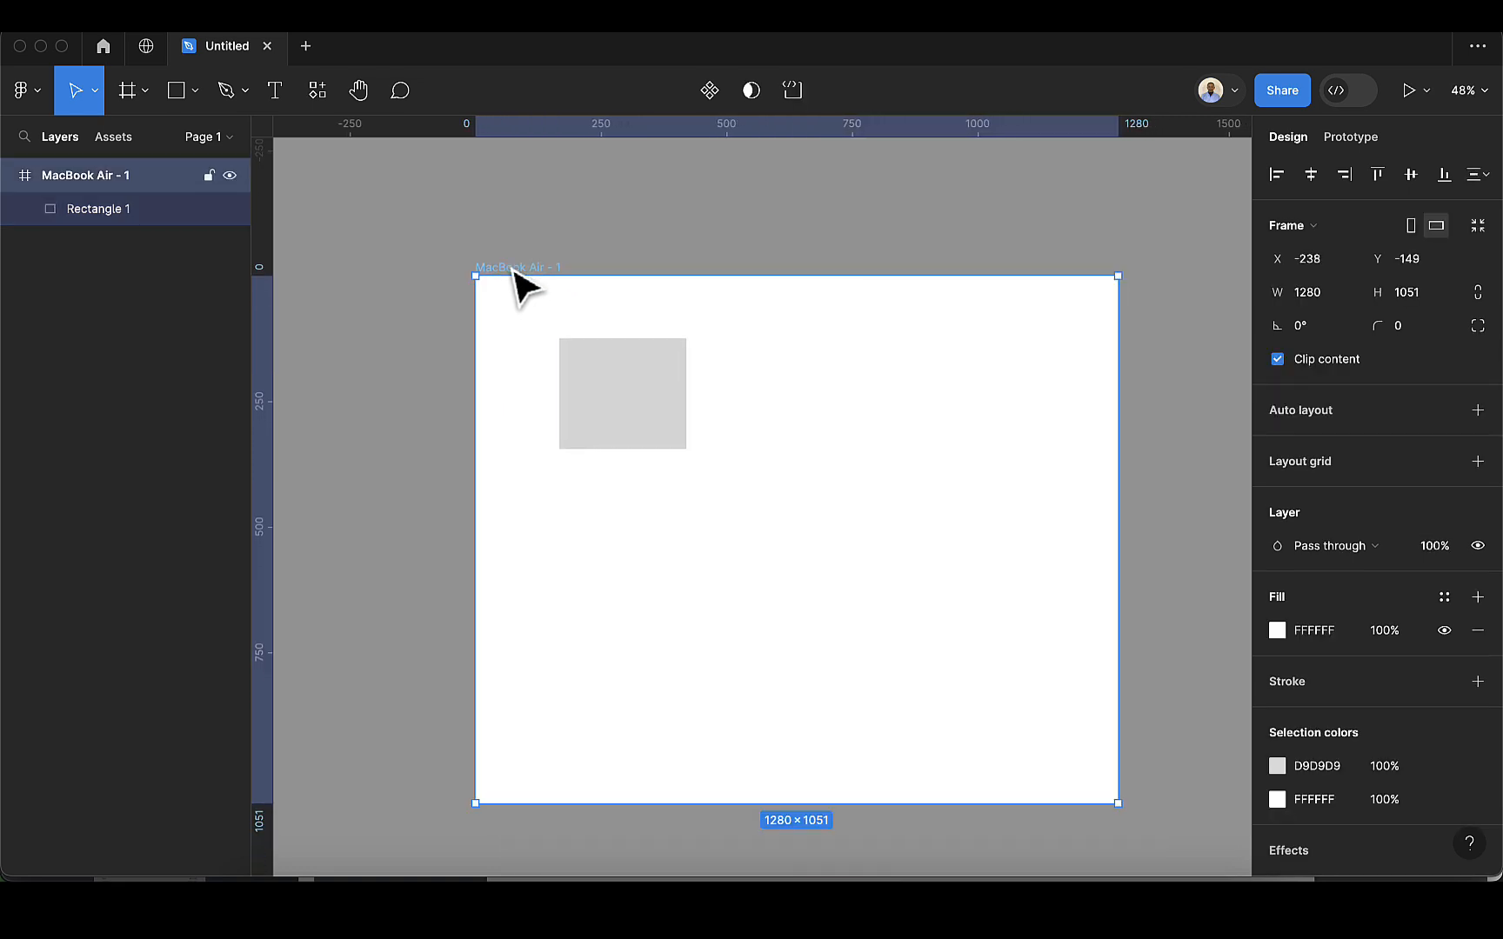
pyautogui.click(608, 391)
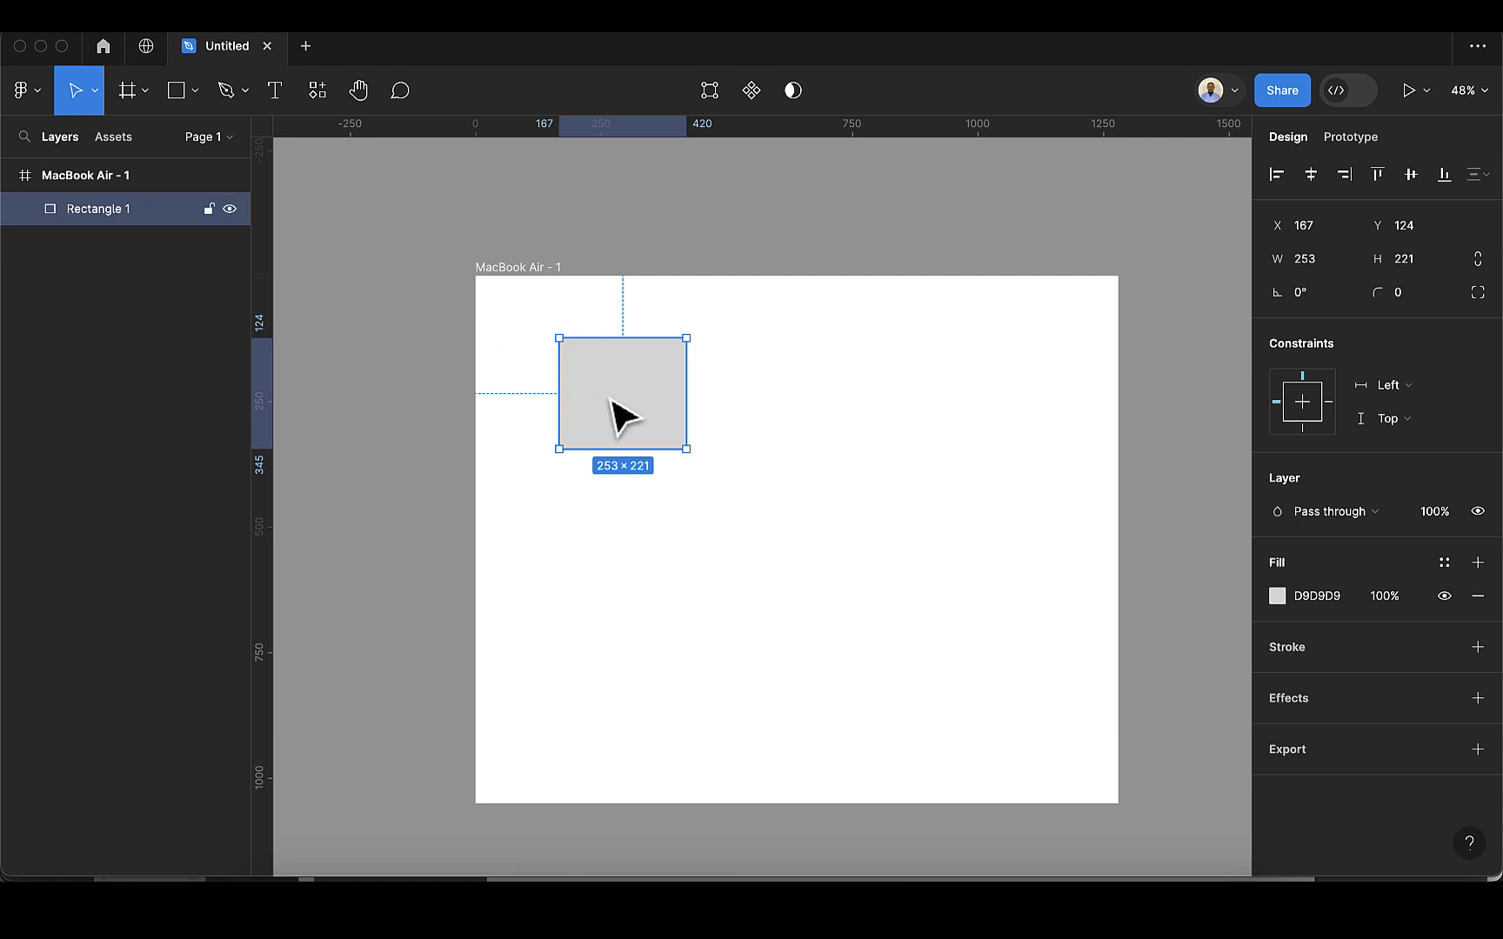
# Step: Draw a second rectangle about 228 × 247 to the right of the first, at about X 640, Y 145 in the frame
pyautogui.click(176, 102)
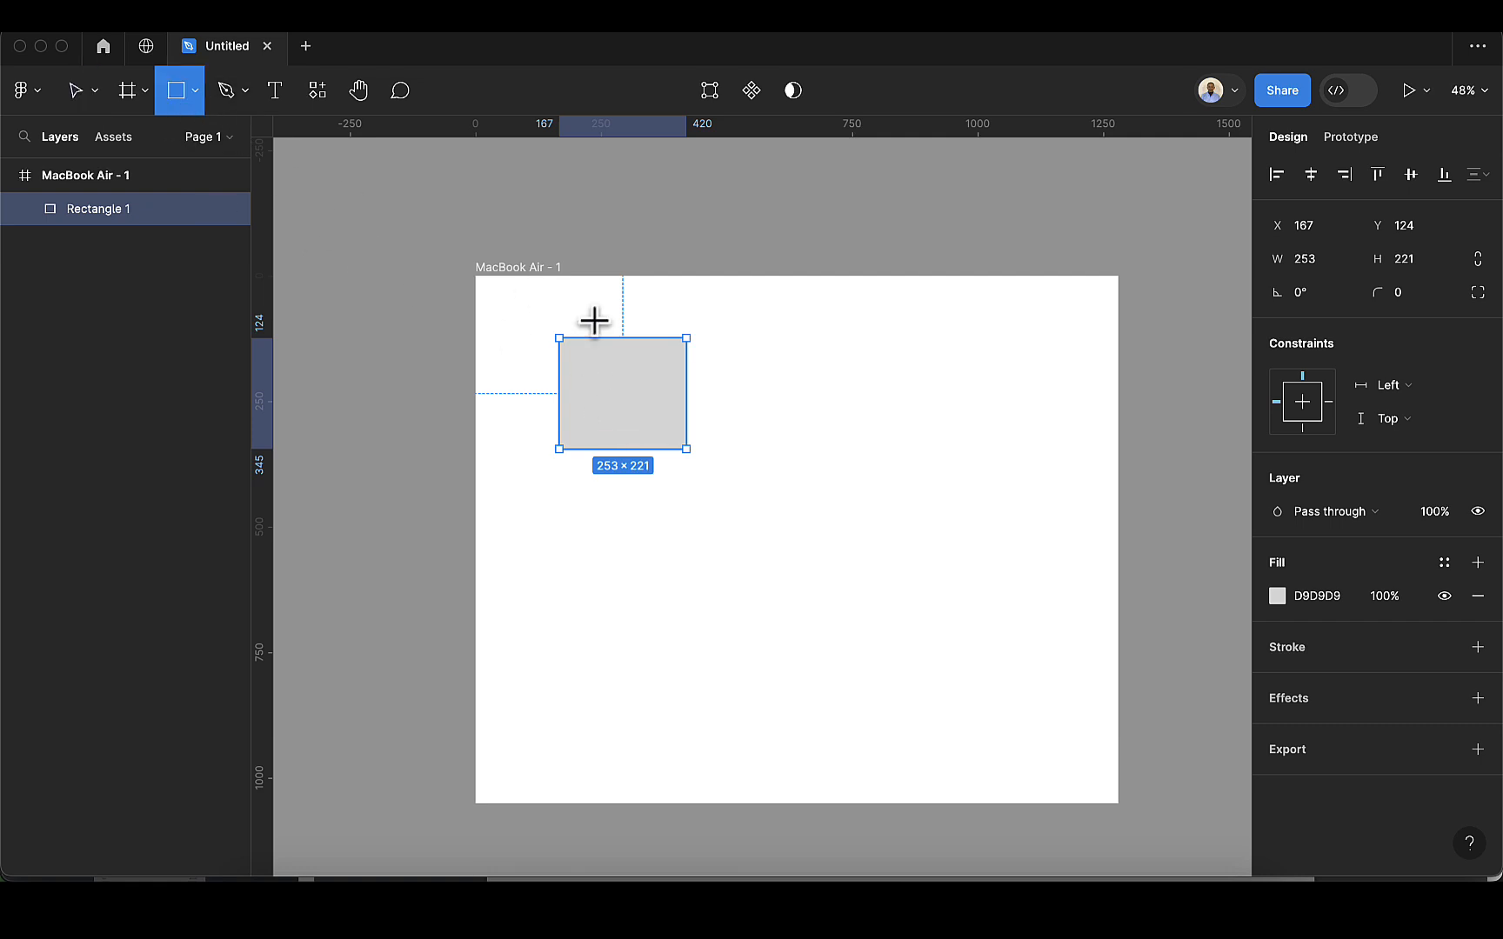
pyautogui.moveTo(797, 348)
pyautogui.mouseDown()
pyautogui.moveTo(845, 419)
pyautogui.moveTo(914, 474)
pyautogui.mouseUp()
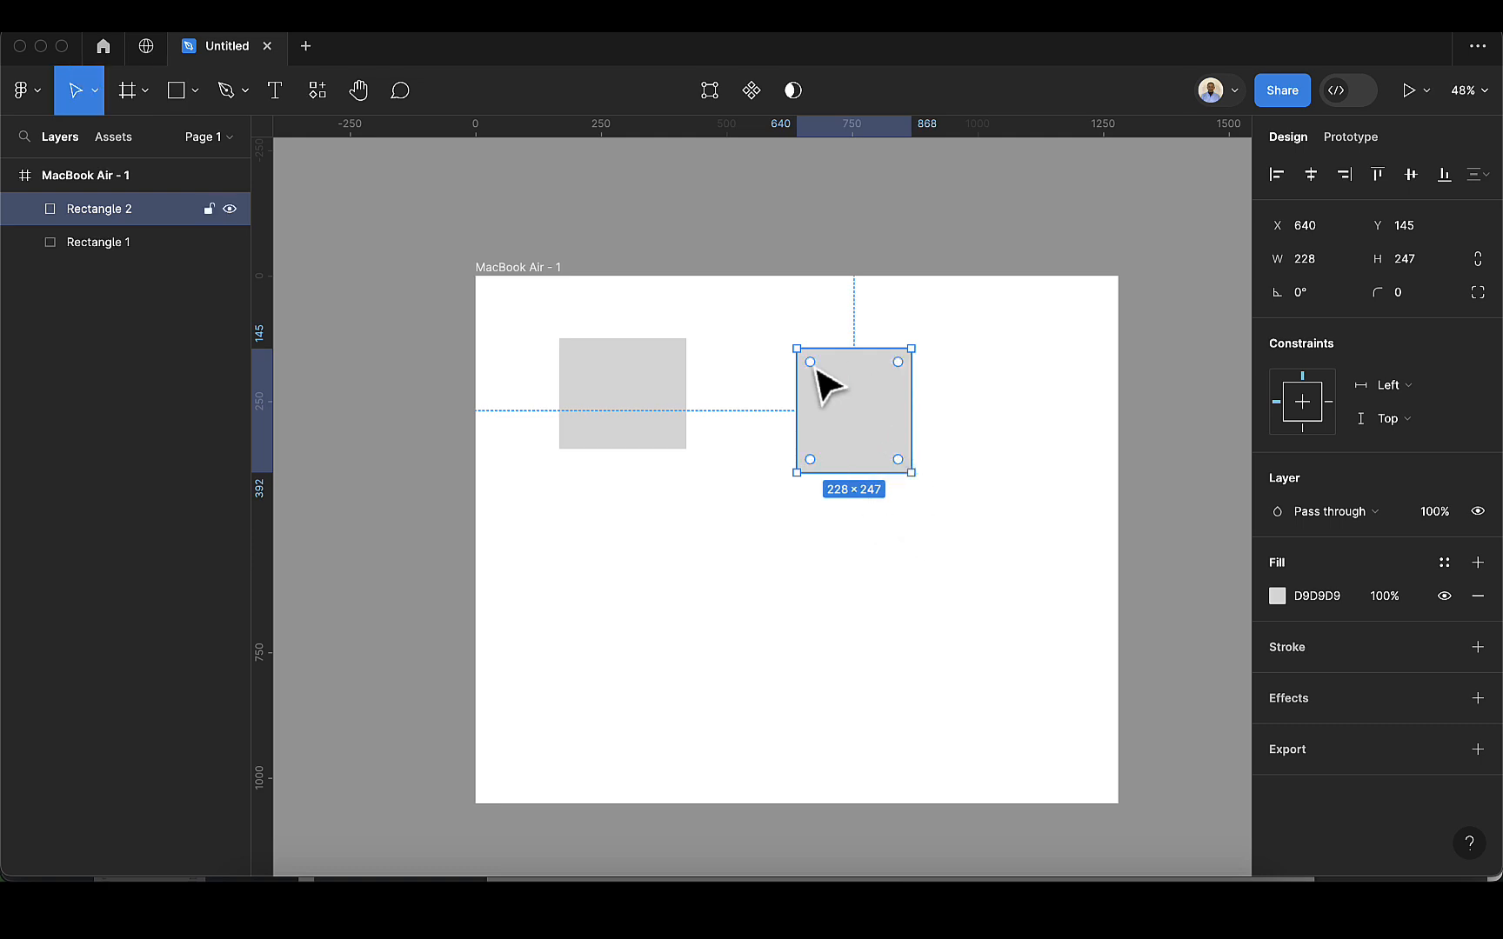
# Step: Move the frame with both rectangles to about X -207, Y -145 and select the first rectangle
pyautogui.click(536, 269)
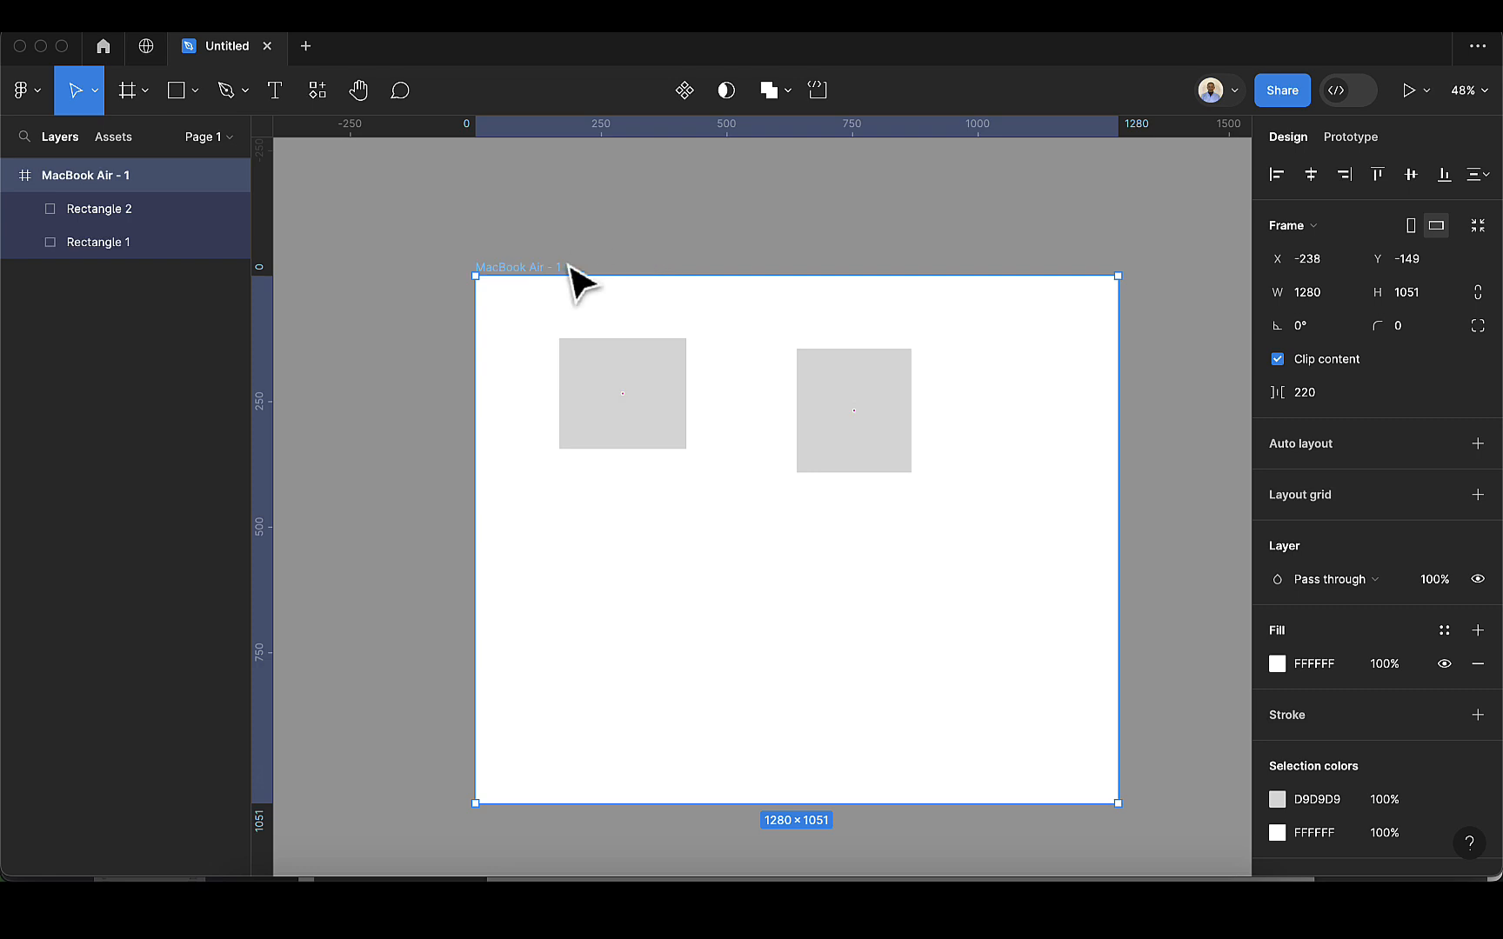
pyautogui.moveTo(542, 267)
pyautogui.mouseDown()
pyautogui.moveTo(497, 288)
pyautogui.moveTo(594, 278)
pyautogui.moveTo(544, 245)
pyautogui.moveTo(556, 278)
pyautogui.mouseUp()
pyautogui.click(652, 426)
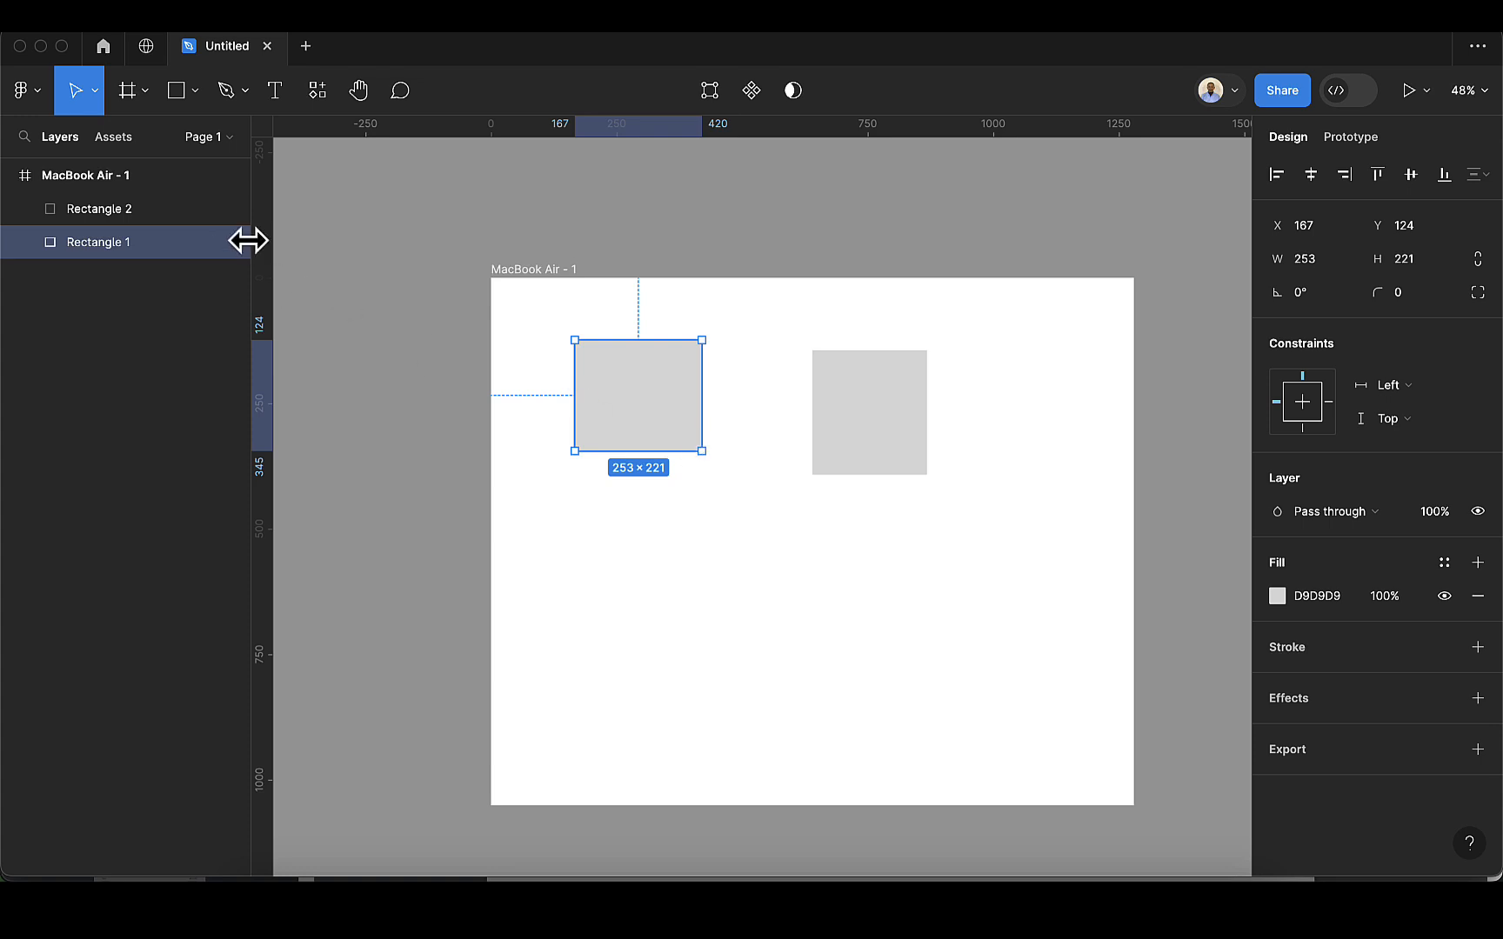
# Step: Collapse and re-expand the frame's layers to view its nested rectangles, and select the whole frame
pyautogui.click(9, 176)
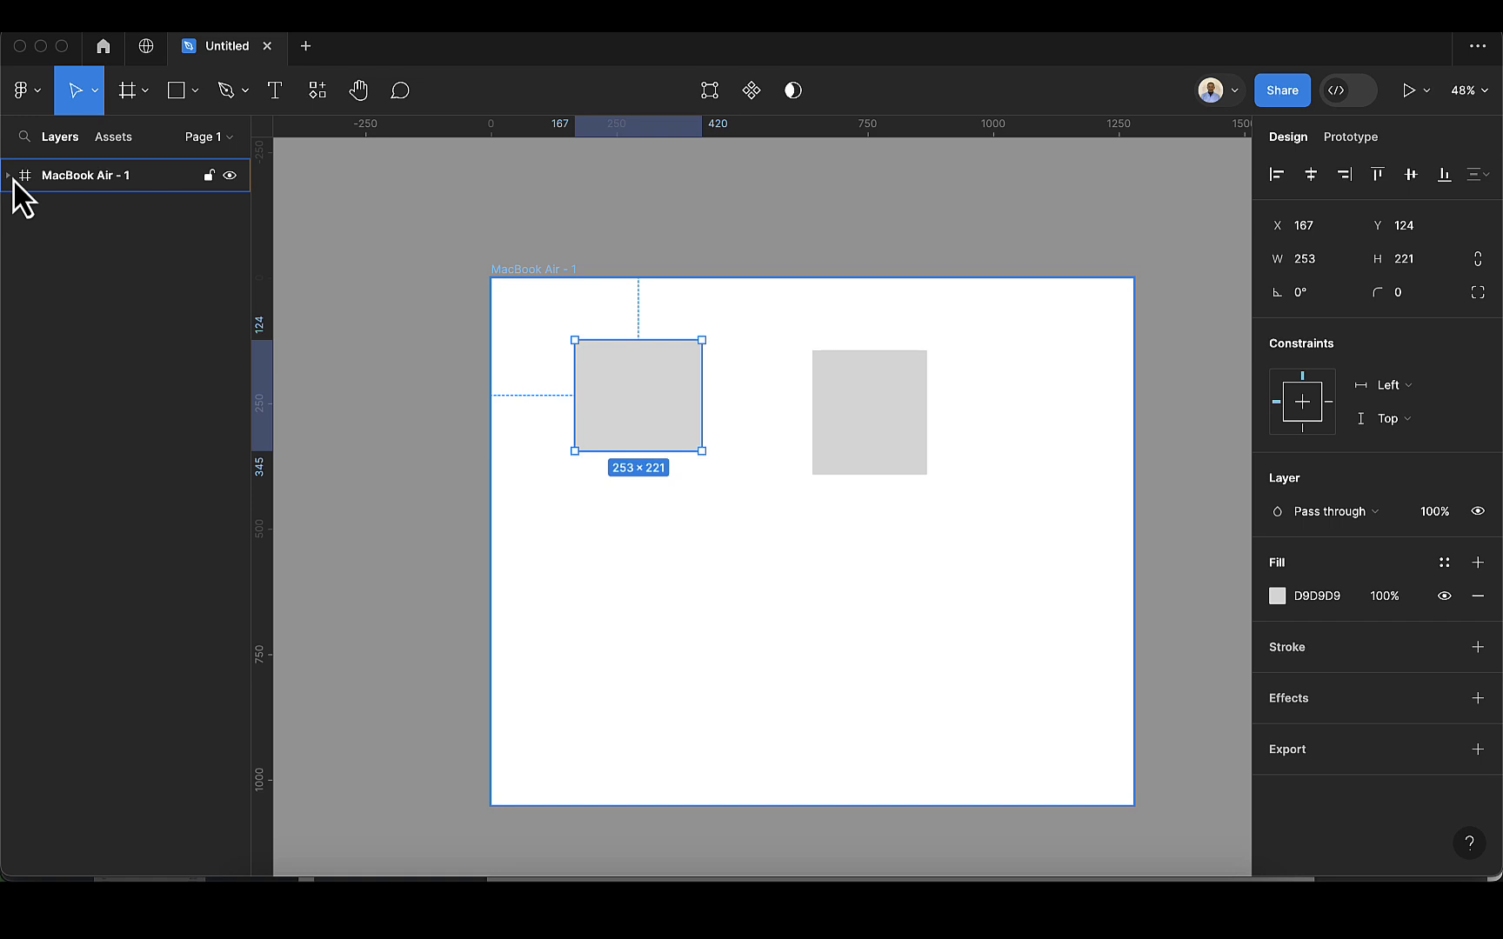
pyautogui.click(10, 176)
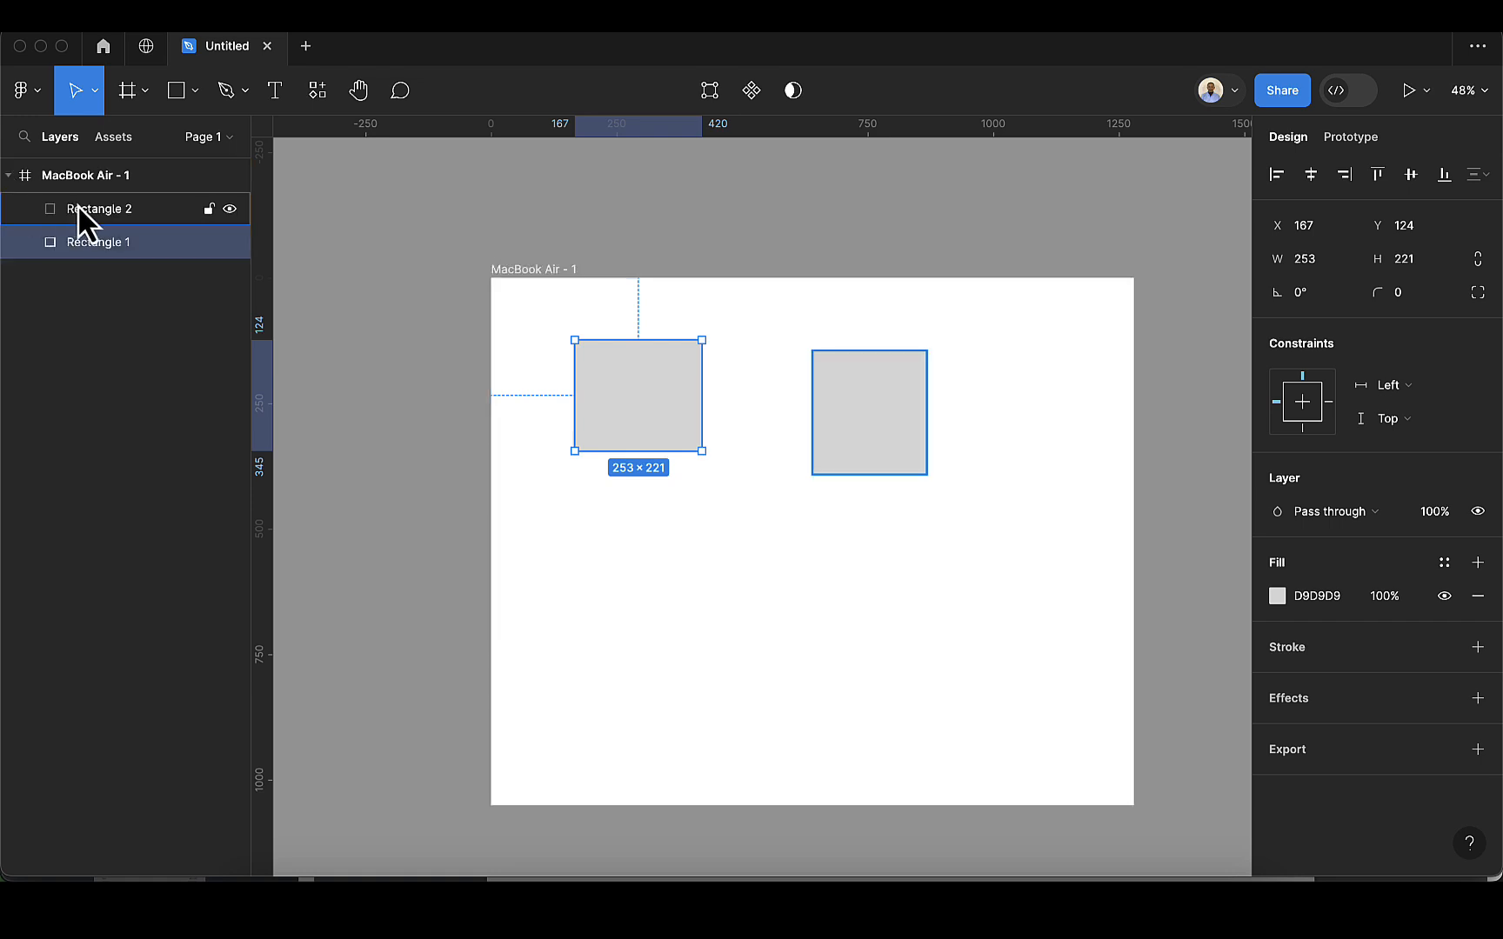
pyautogui.click(538, 271)
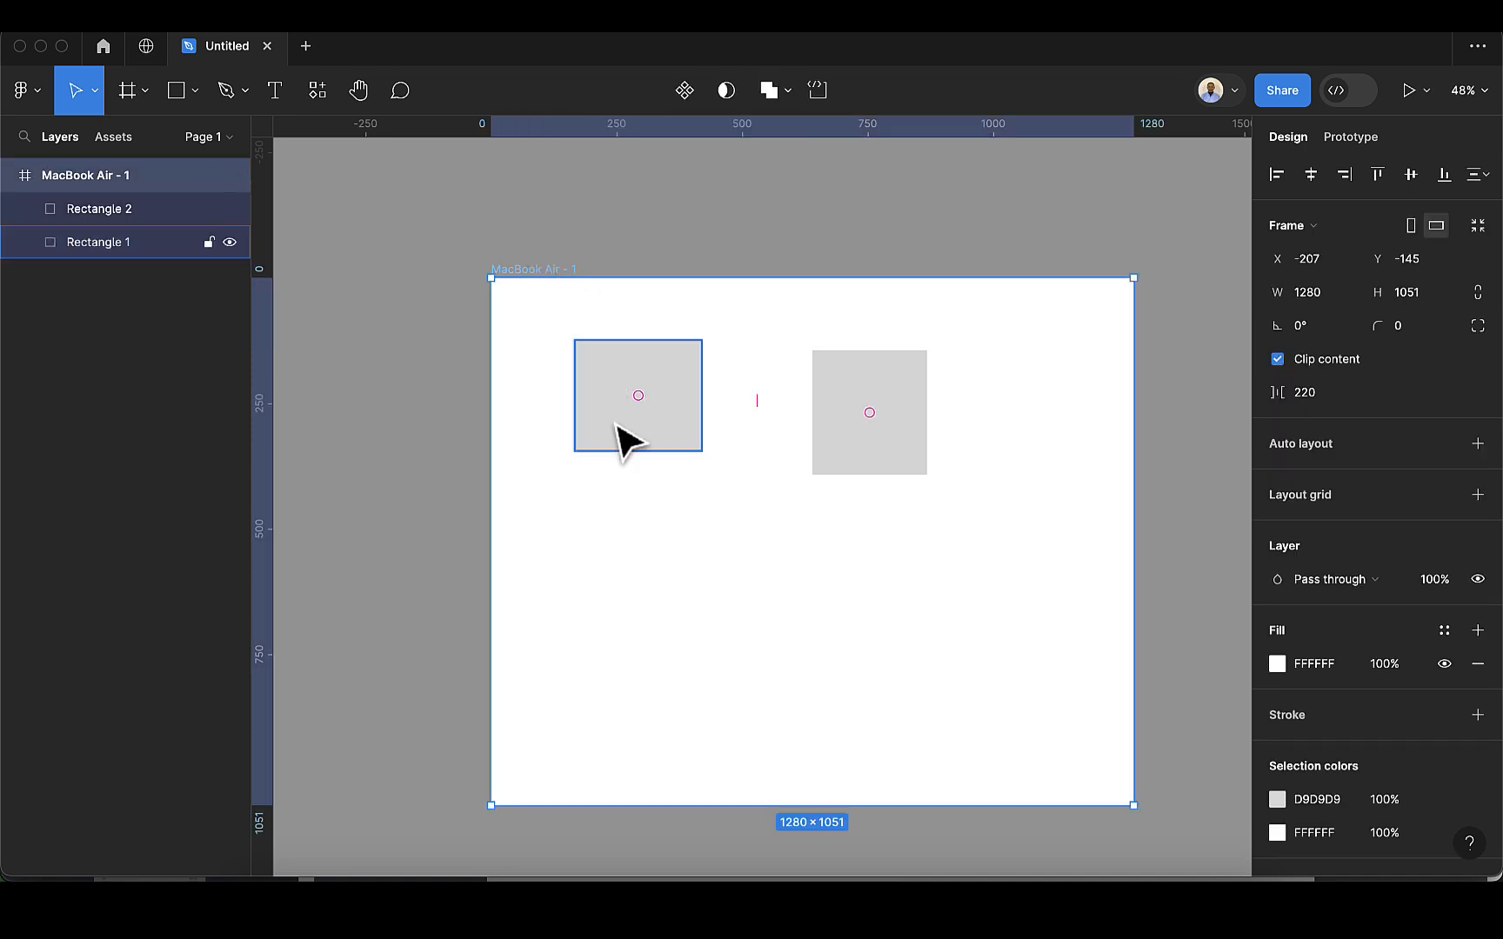
# Step: Select the first rectangle and reduce its height to about 62 by moving its lower edge up, keeping its width
pyautogui.scroll(1, 630, 415)
pyautogui.scroll(2, 629, 415)
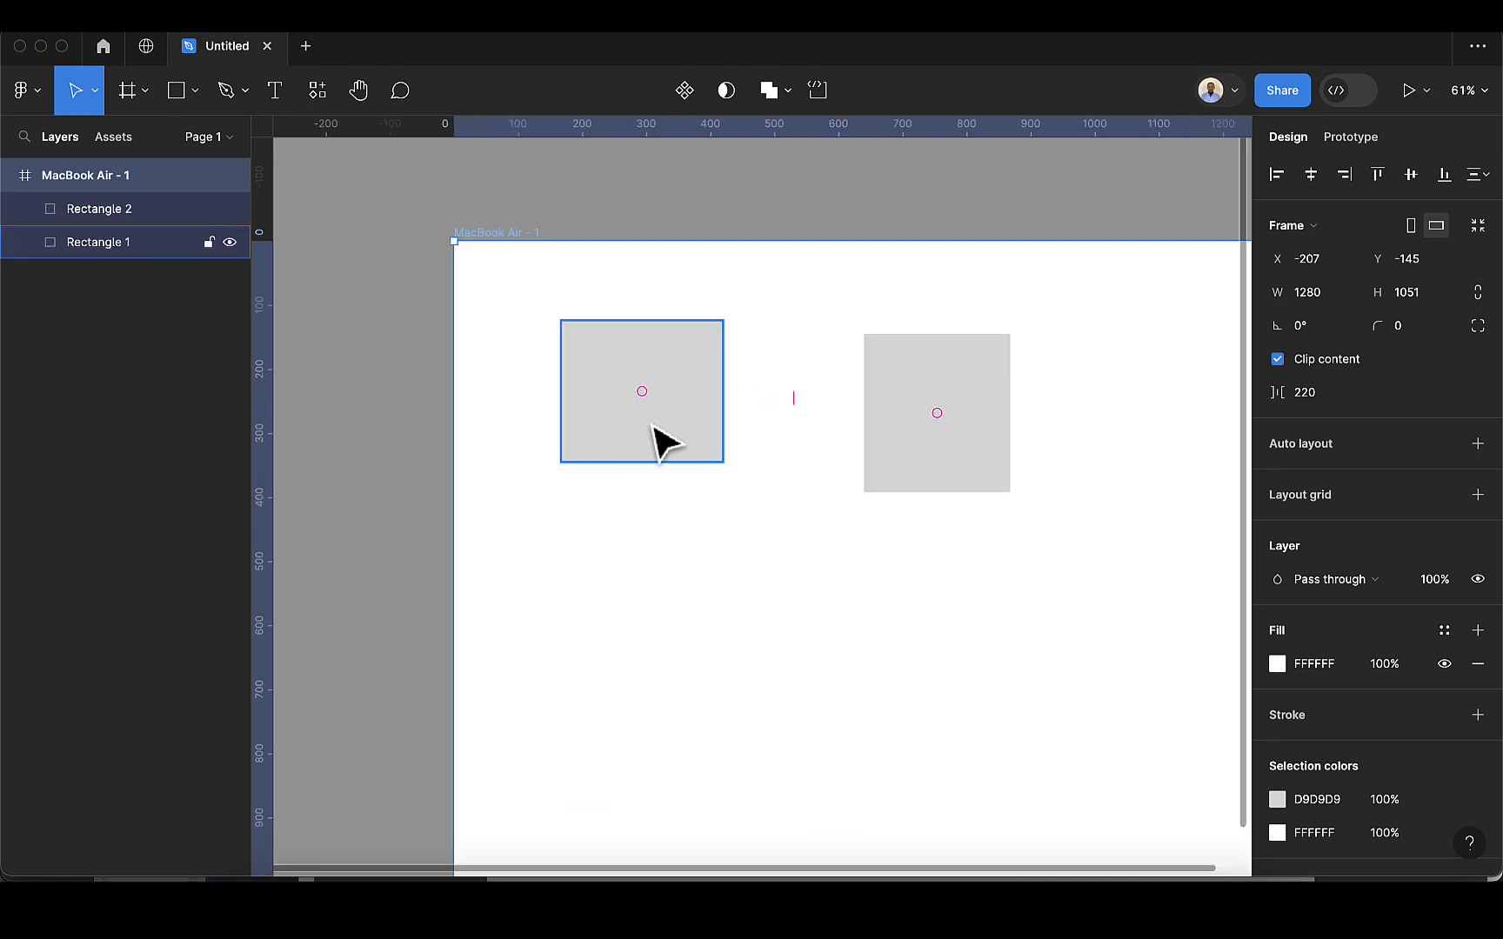
pyautogui.scroll(1, 670, 431)
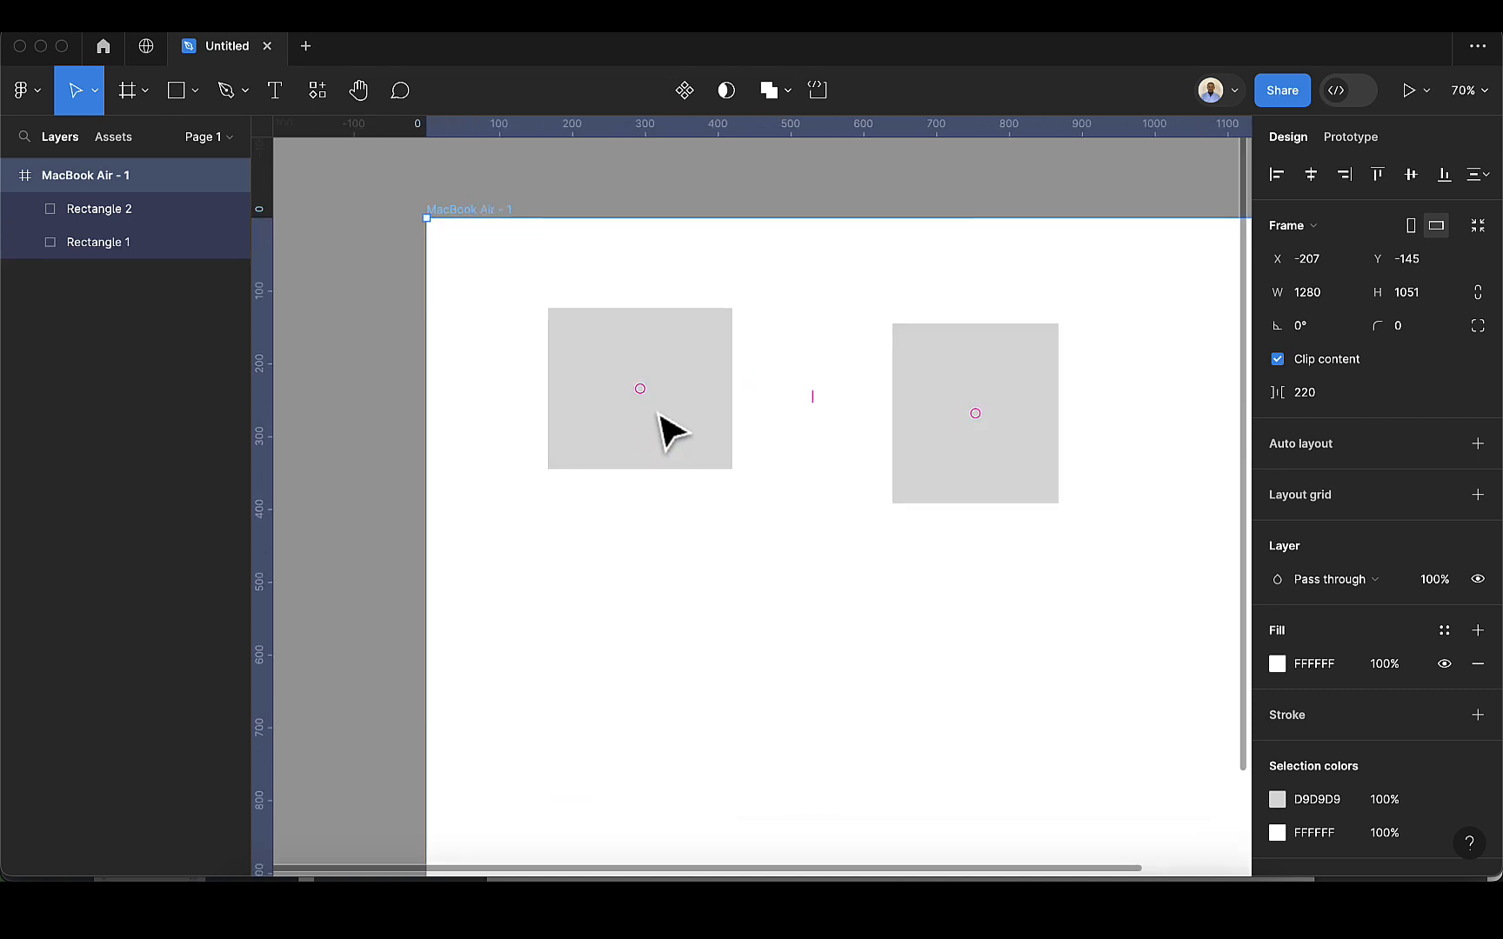
pyautogui.scroll(1, 669, 430)
pyautogui.scroll(1, 669, 431)
pyautogui.scroll(1, 670, 430)
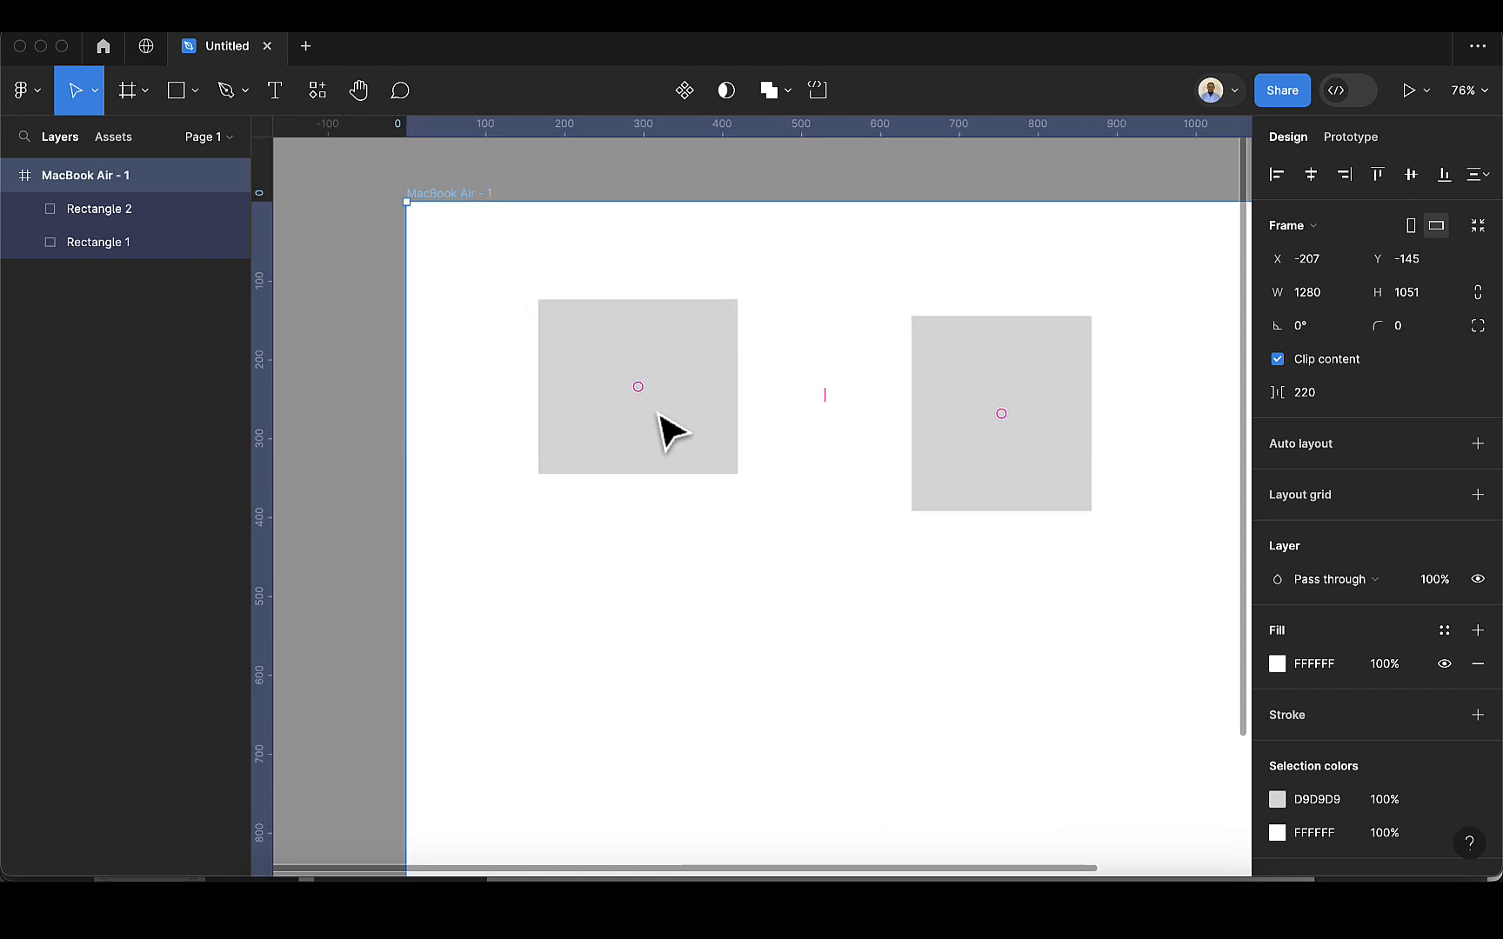
pyautogui.scroll(1, 669, 430)
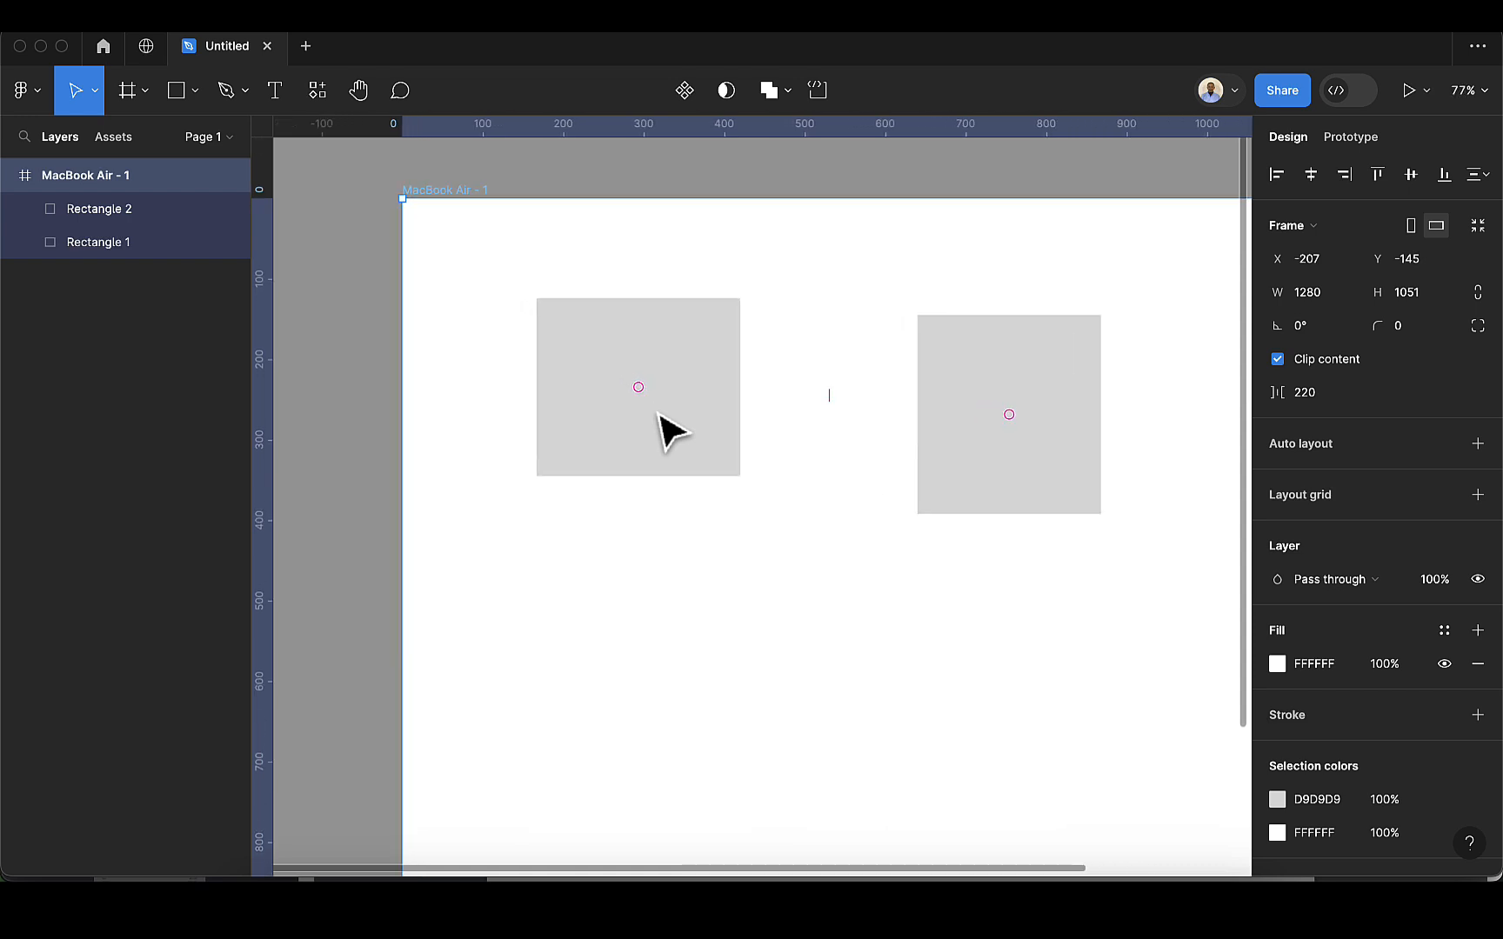
pyautogui.scroll(-1, 669, 431)
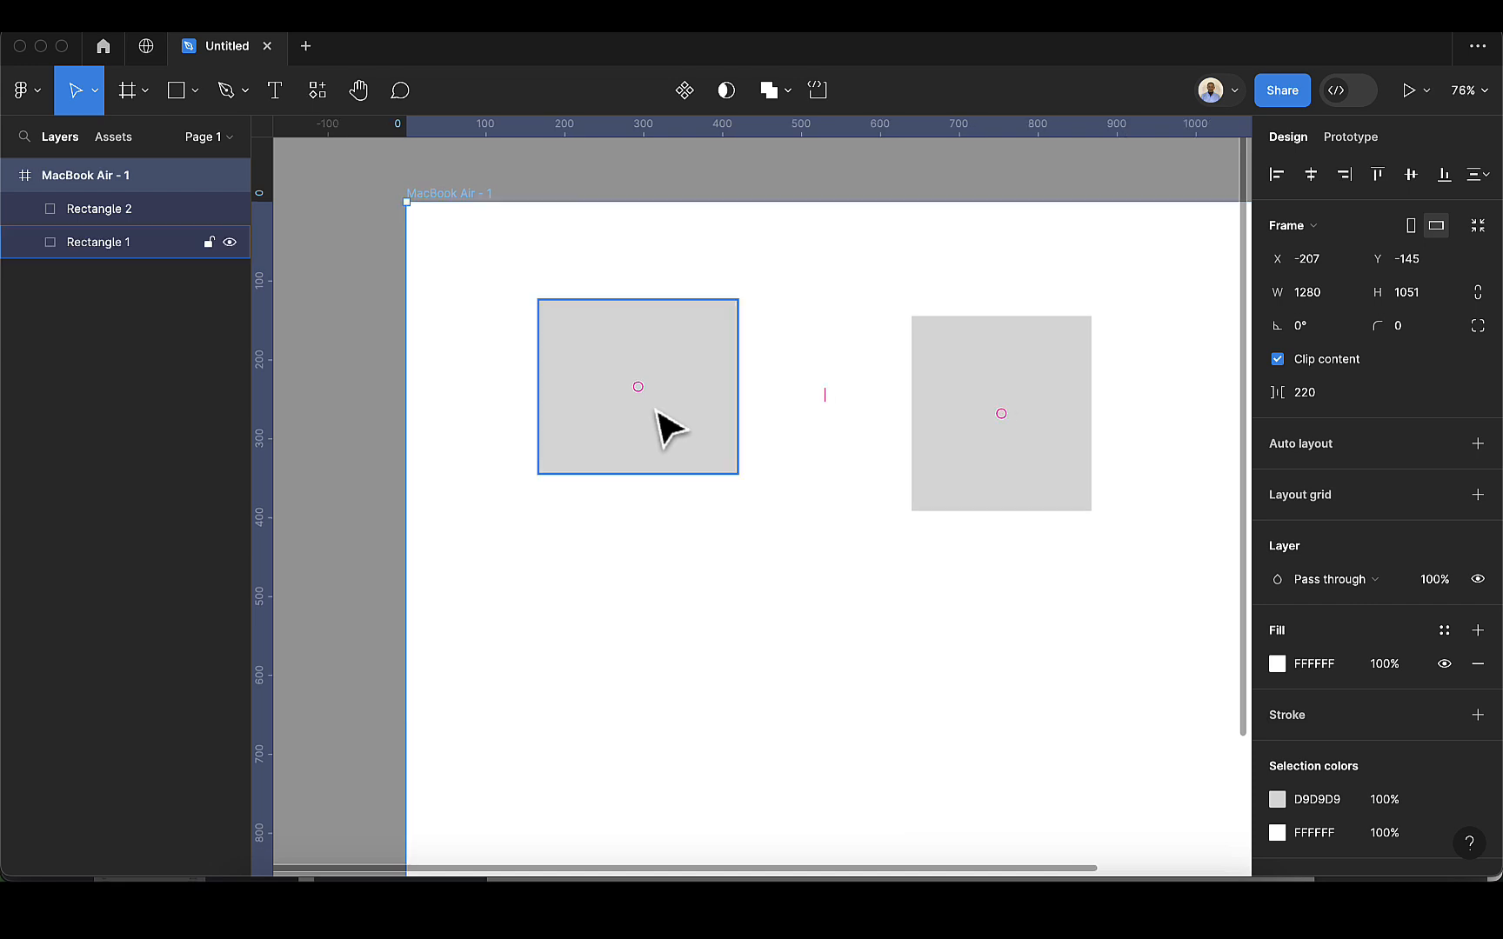
pyautogui.click(668, 428)
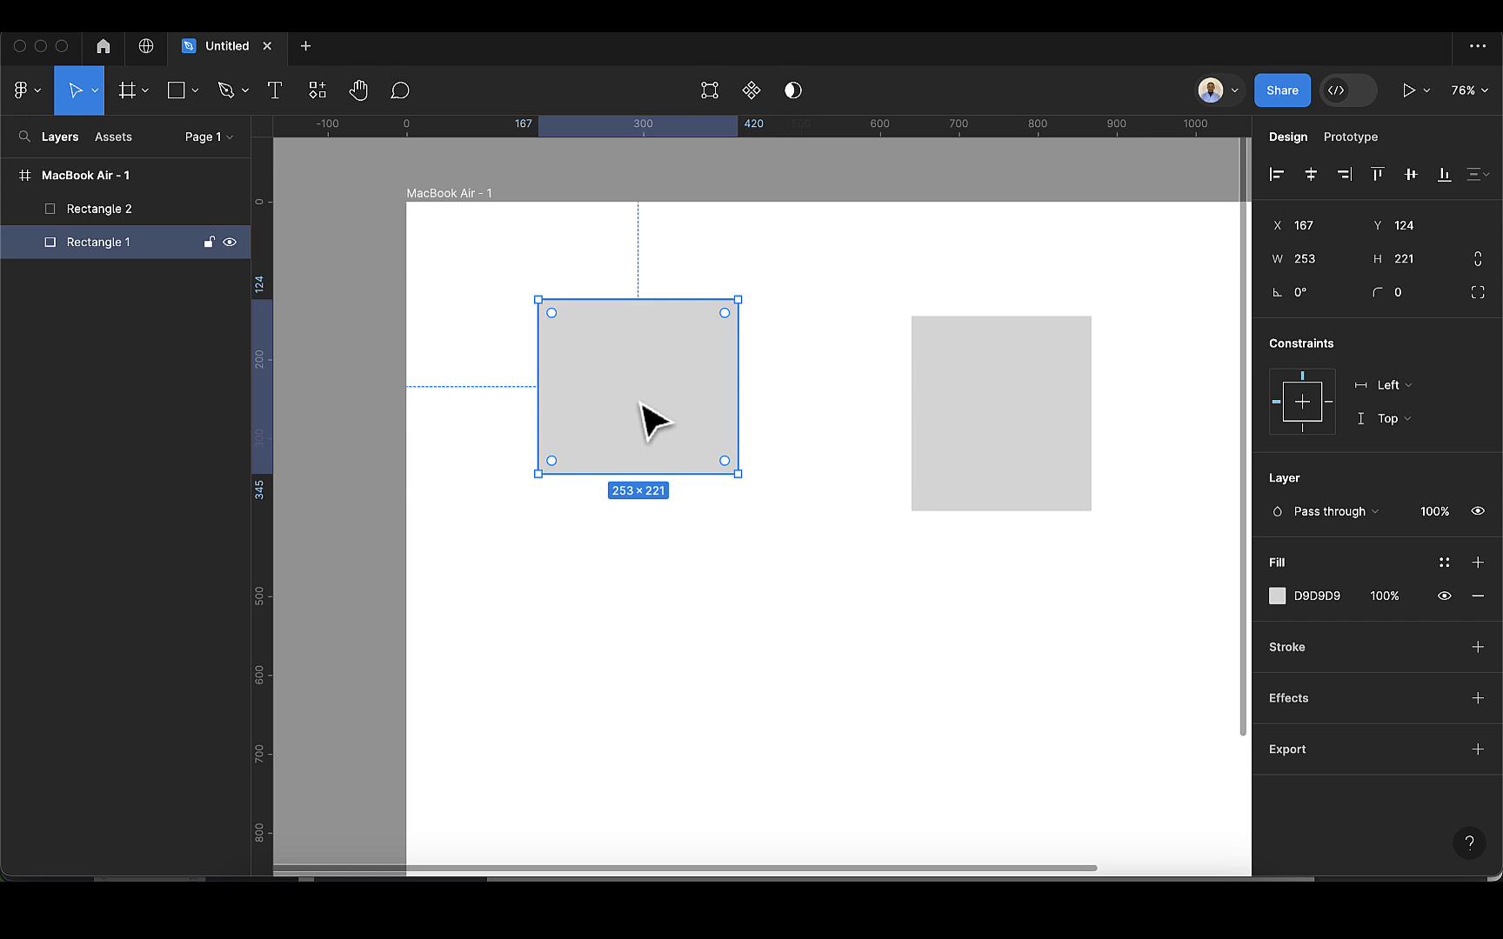
pyautogui.moveTo(650, 474); pyautogui.dragTo(652, 354)
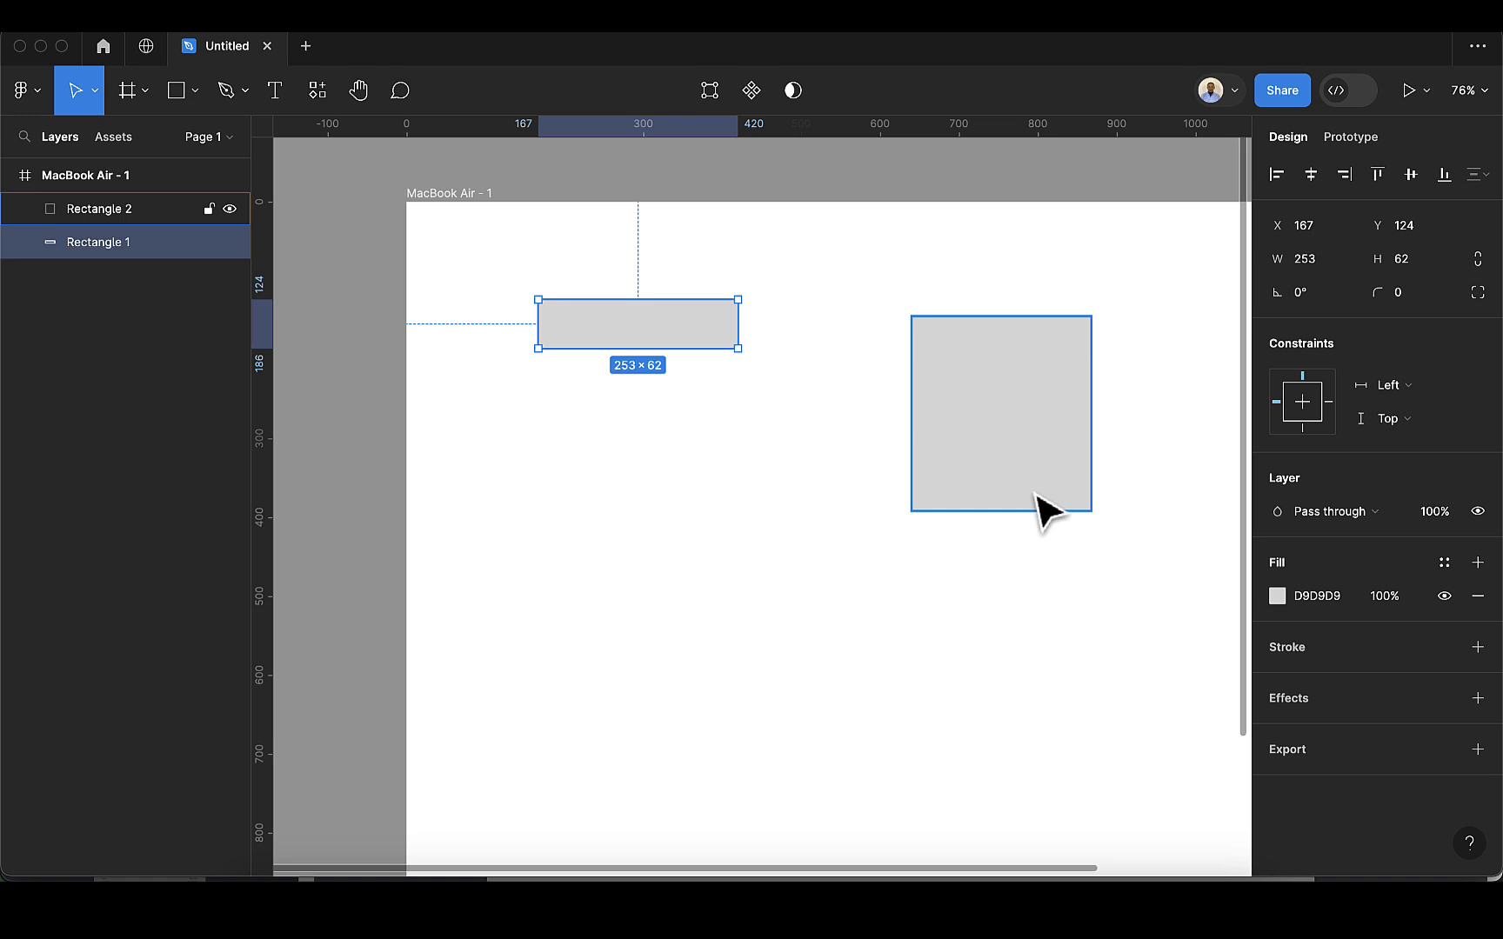
# Step: Move the flattened rectangle below the grey square, to about X 487, Y 495 in the frame
pyautogui.scroll(-3, 1035, 496)
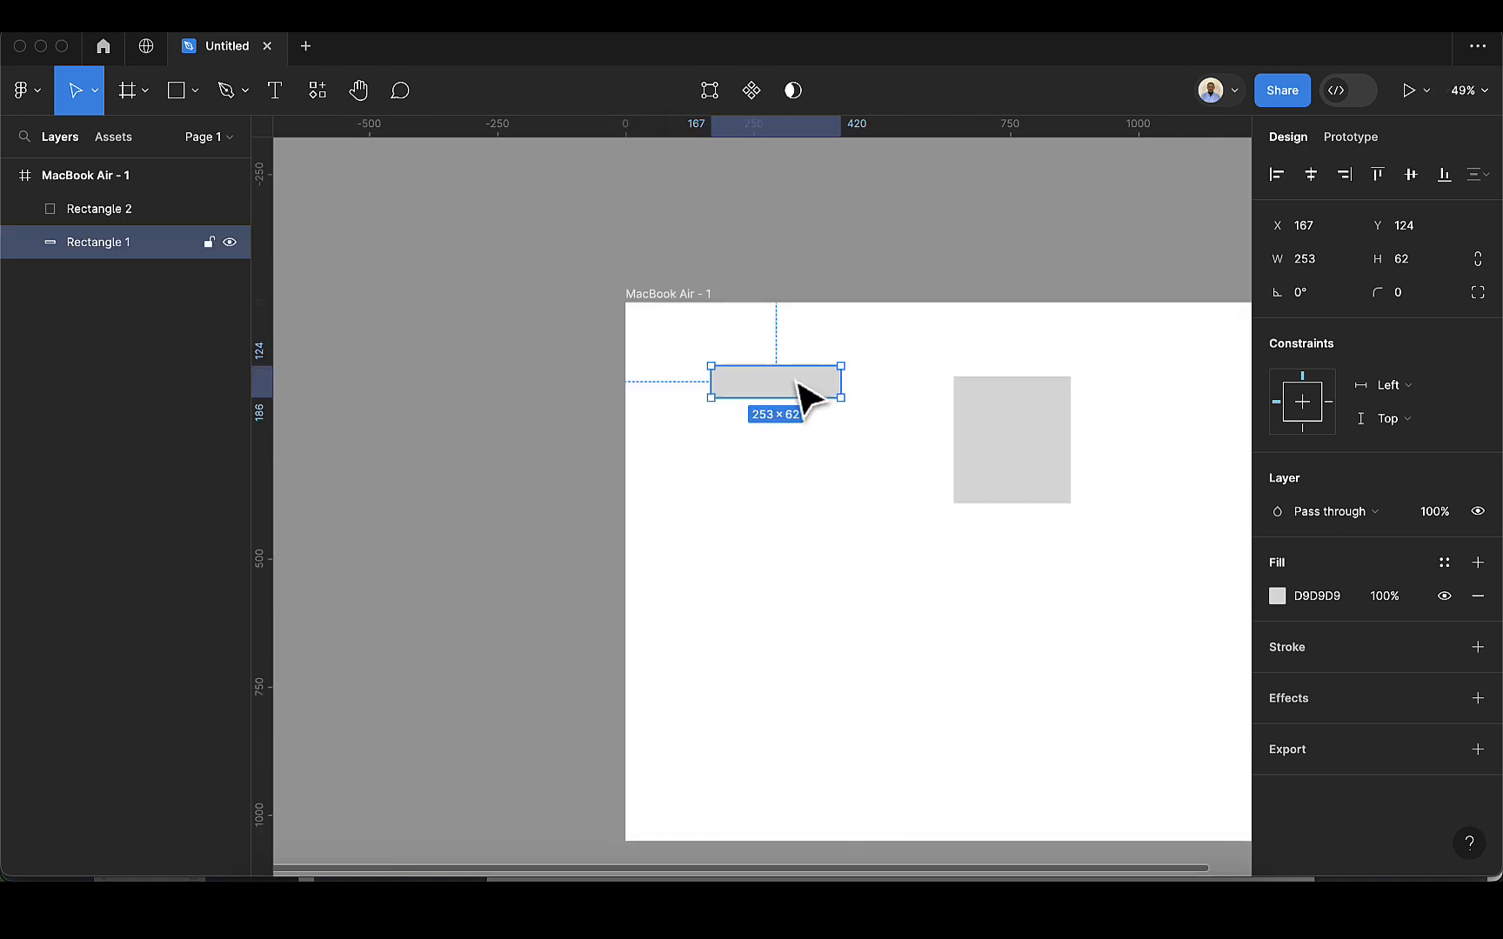
pyautogui.hscroll(3, 731, 353)
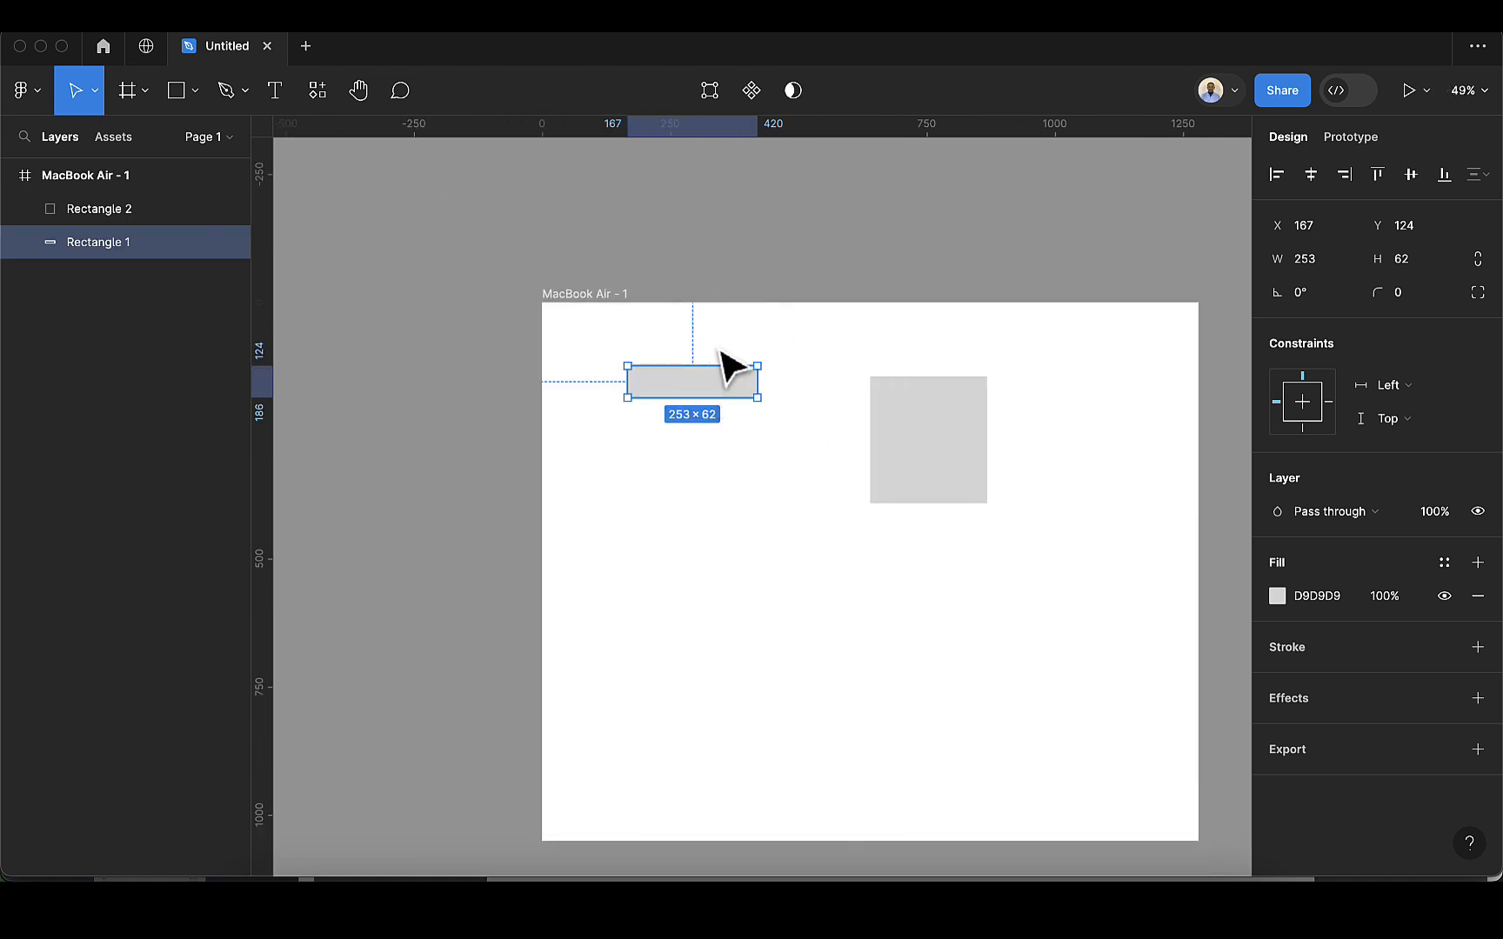
pyautogui.moveTo(714, 383); pyautogui.dragTo(884, 576)
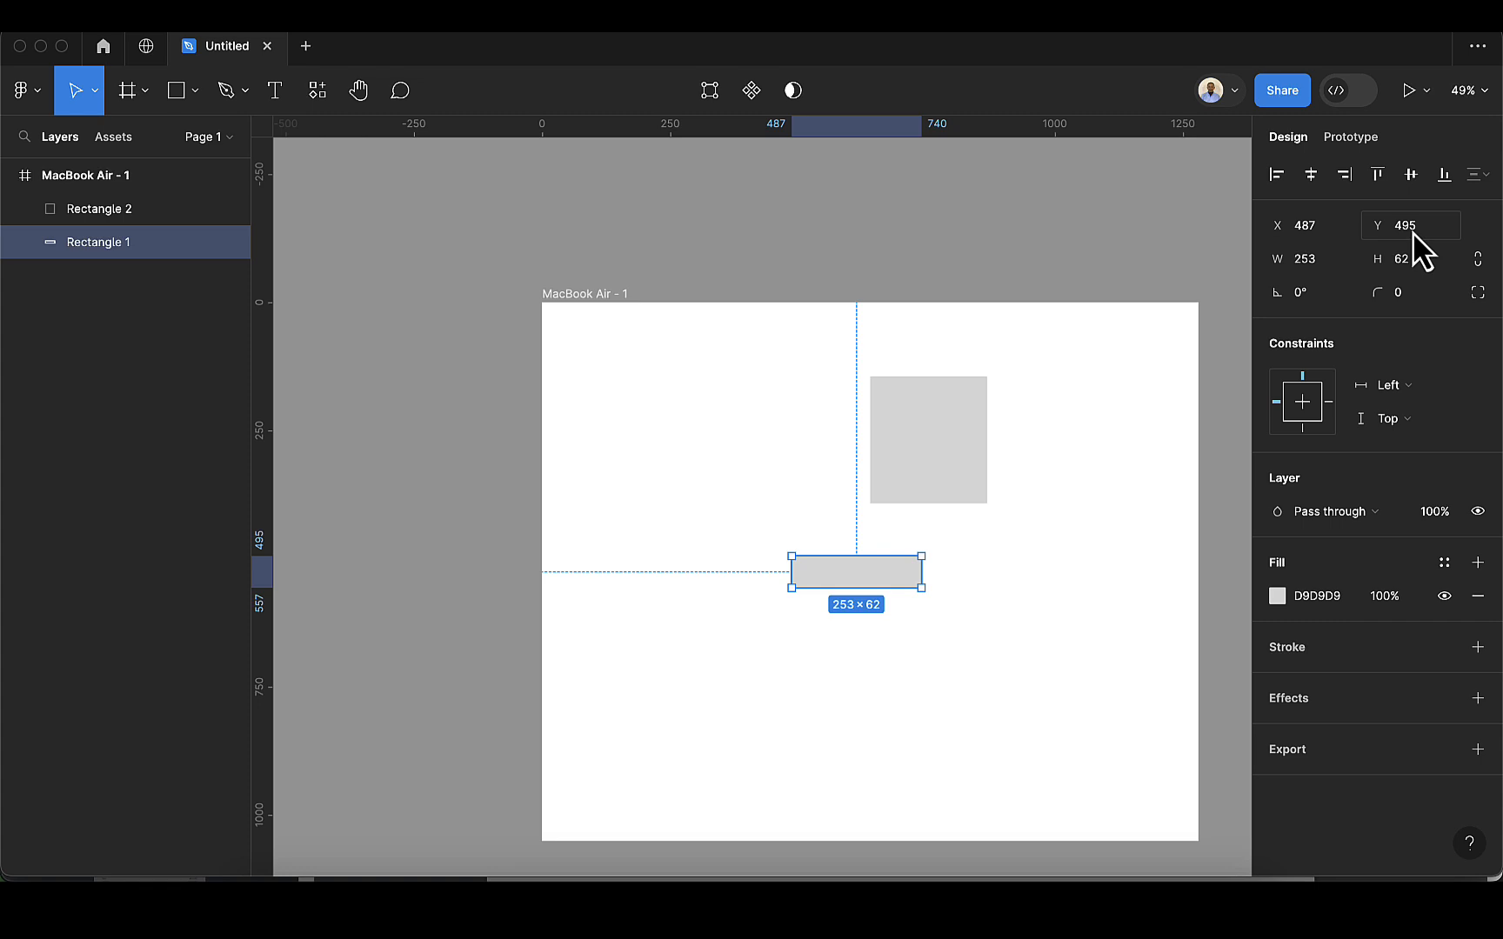
# Step: Try a width of 400 on the flattened rectangle and settle on a width of 250
pyautogui.click(1317, 261)
pyautogui.press('Return')
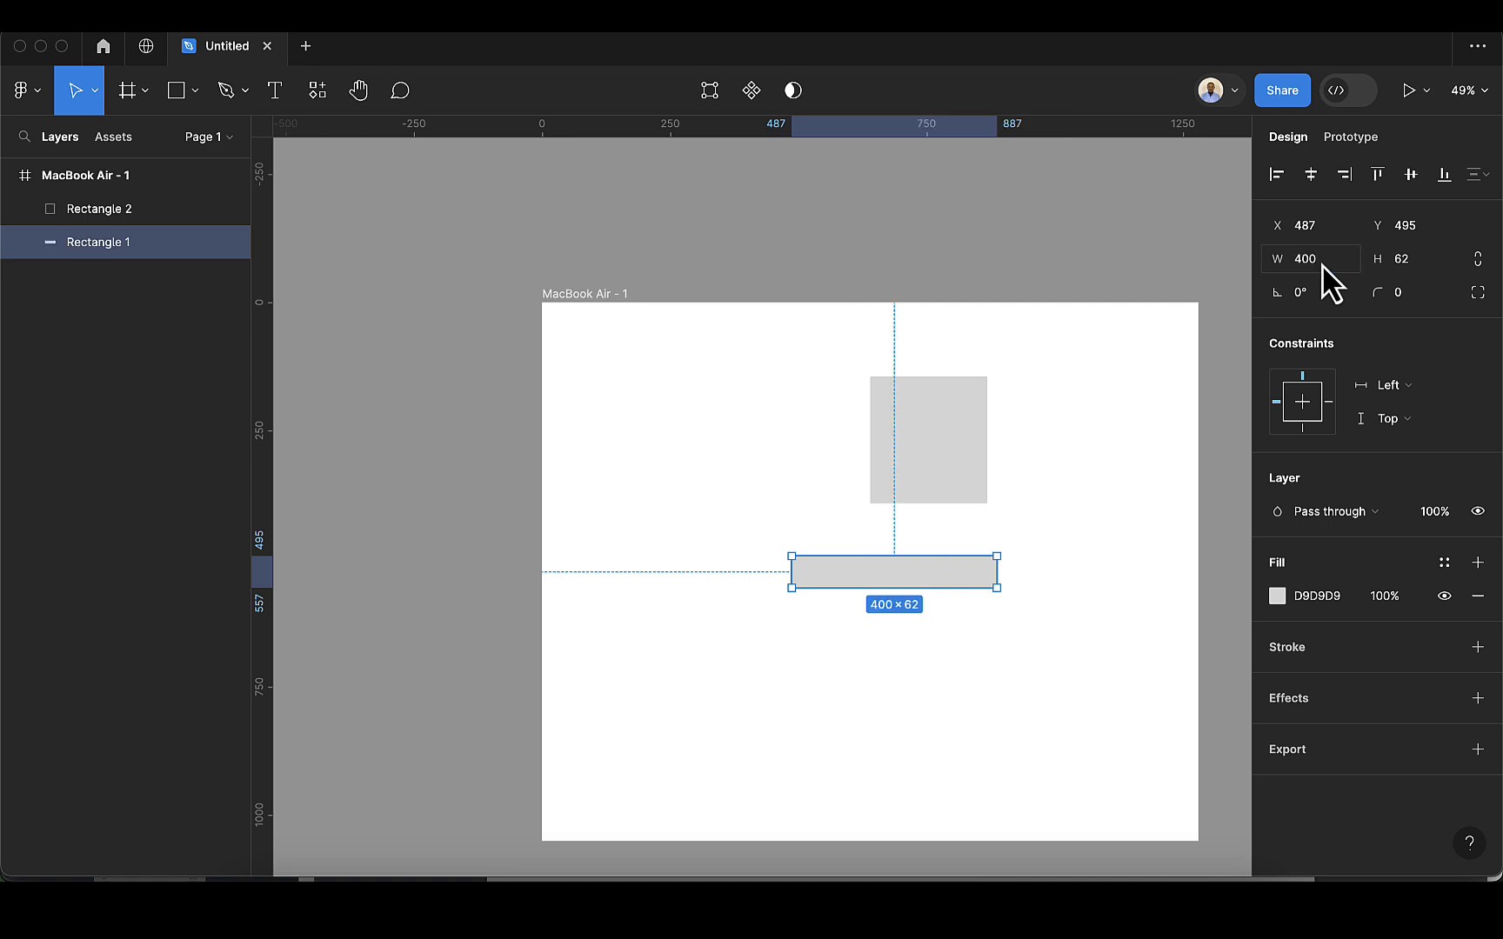
pyautogui.click(1346, 265)
pyautogui.write('250')
pyautogui.press('Return')
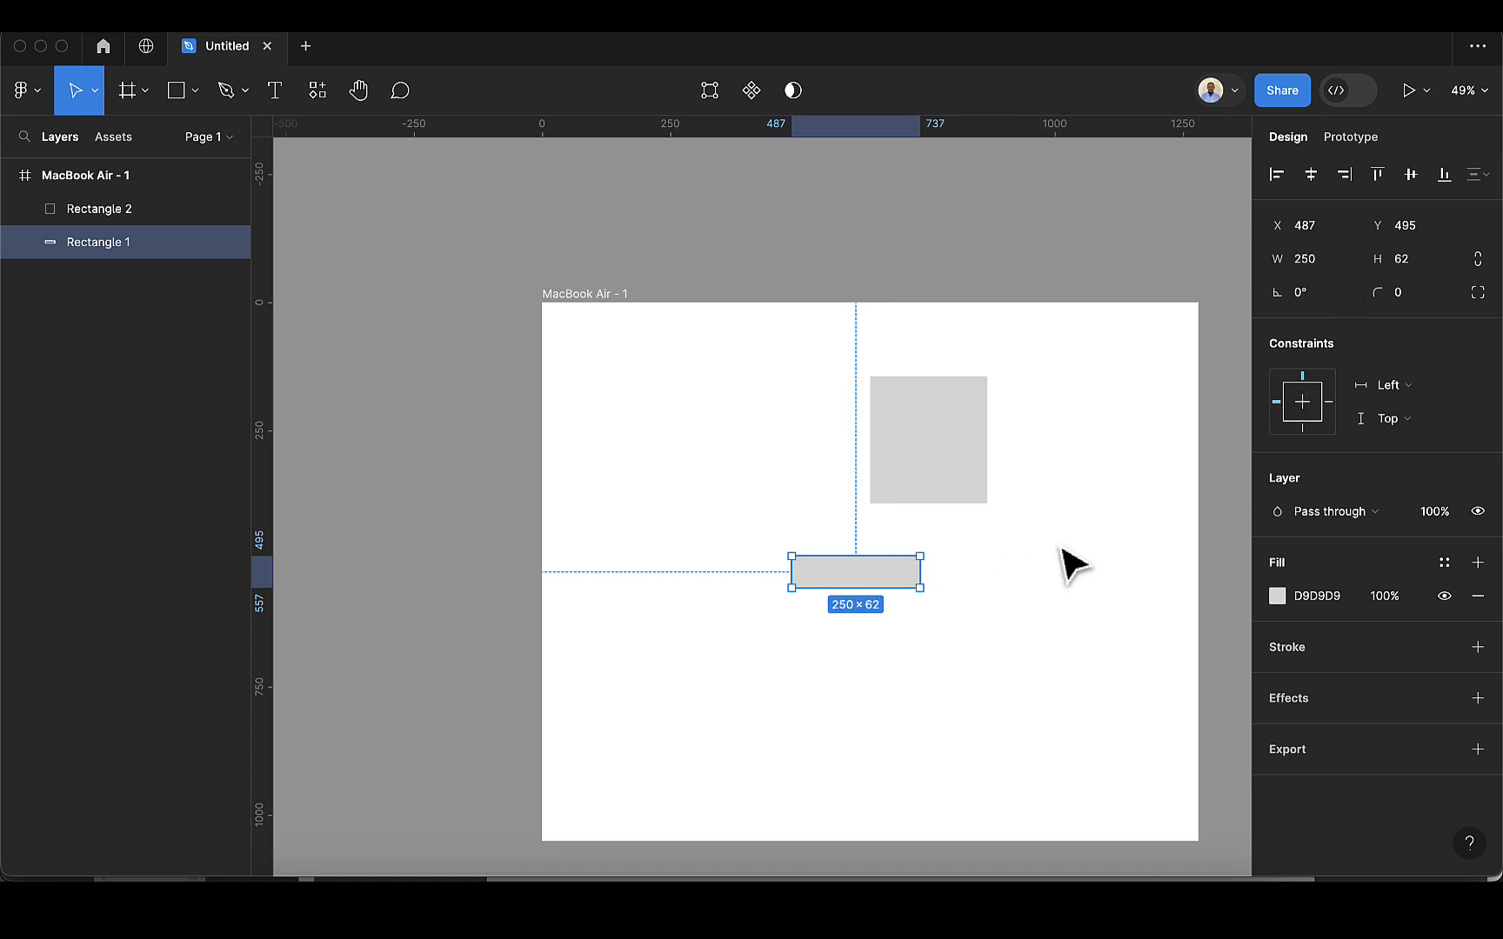
# Step: Try a height of 80 on the 250-wide rectangle and settle on a height of 48
pyautogui.click(1411, 265)
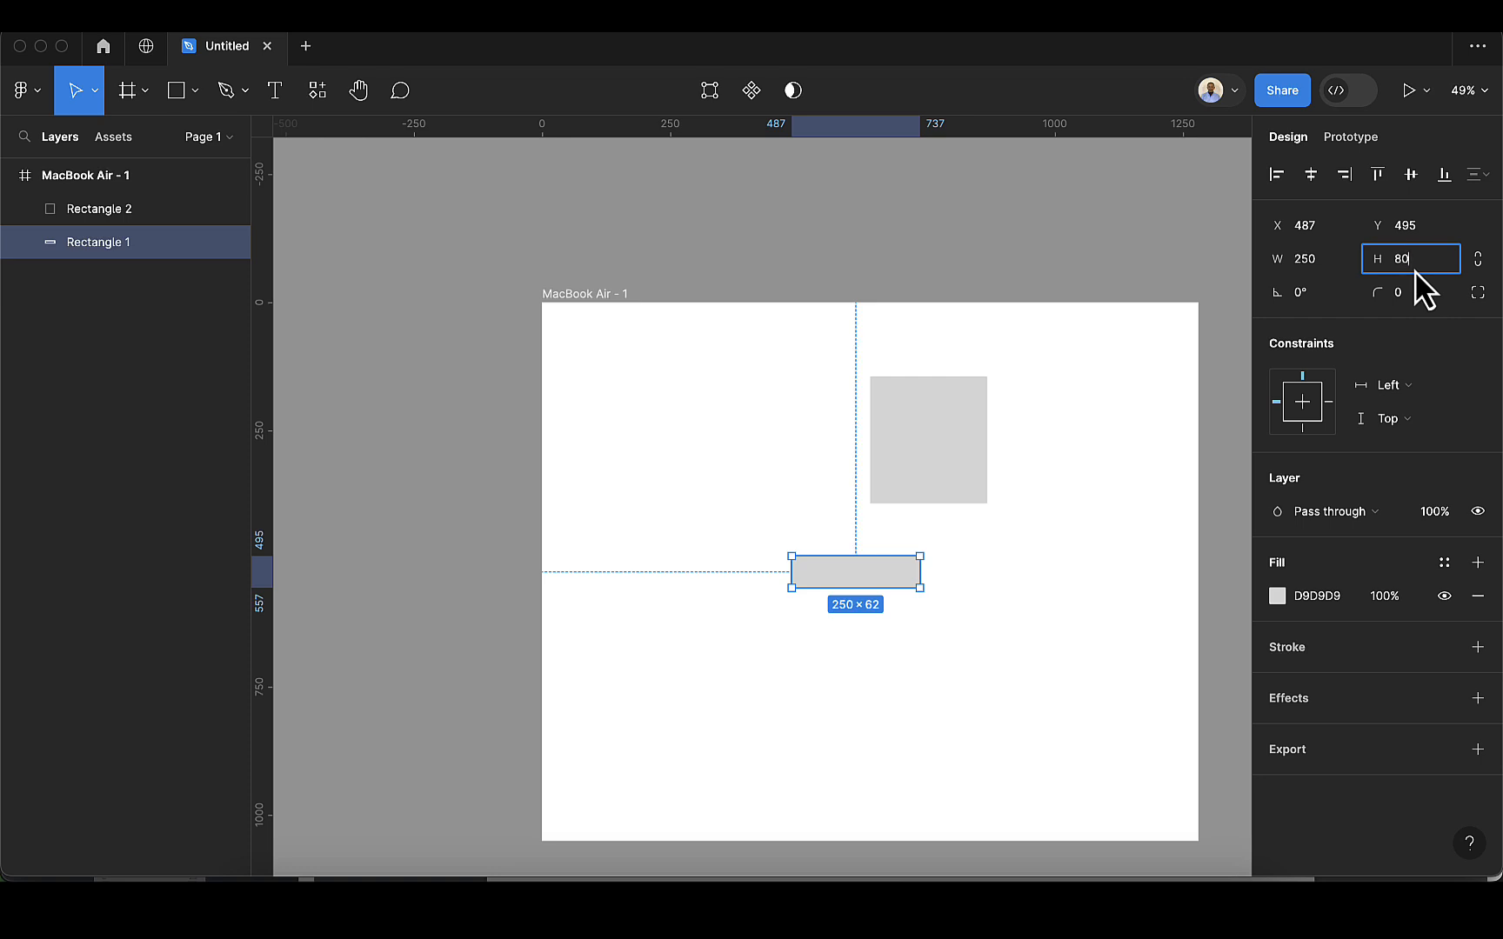
pyautogui.press('Return')
pyautogui.click(1418, 272)
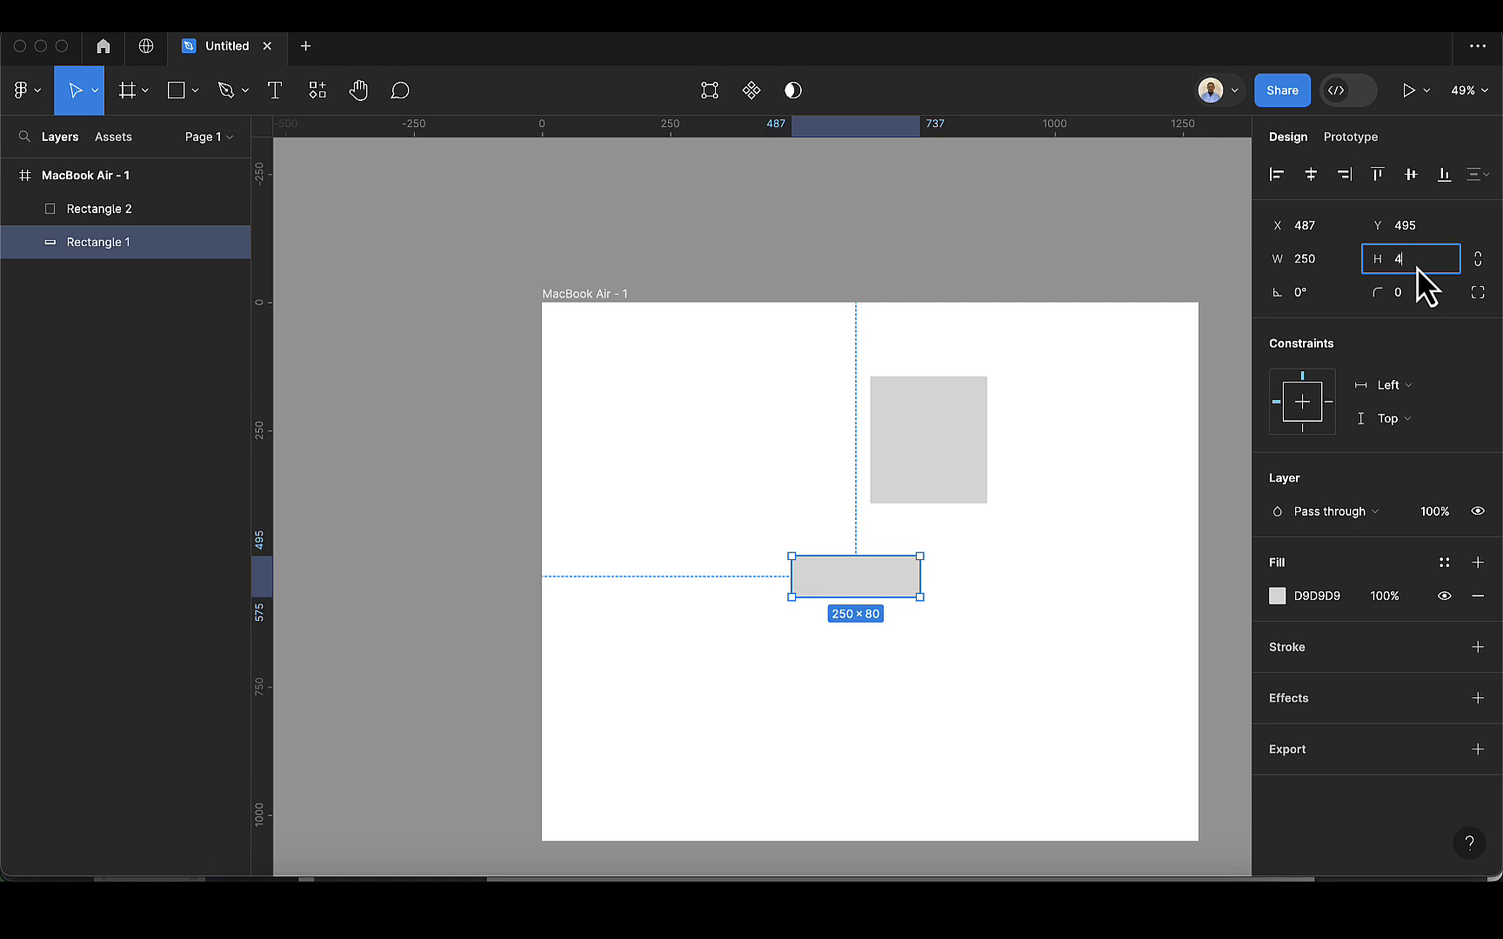
pyautogui.write('48')
pyautogui.press('Return')
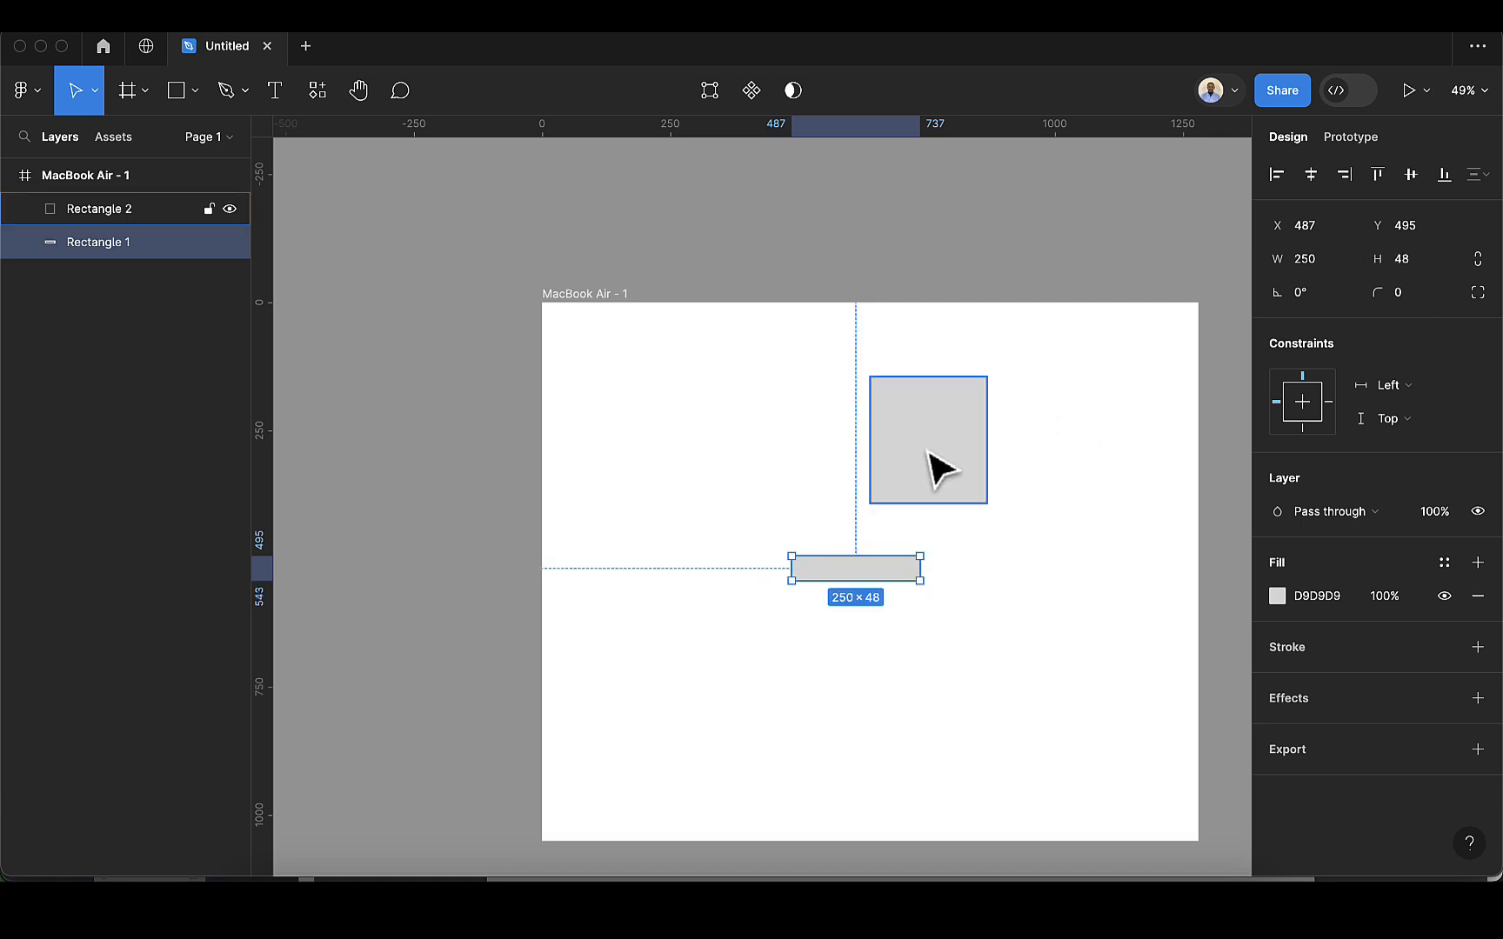
# Step: Try rotating the 250 × 48 rectangle to 90° and 180°, and return its rotation to 0°
pyautogui.scroll(3, 966, 592)
pyautogui.scroll(-5, 853, 585)
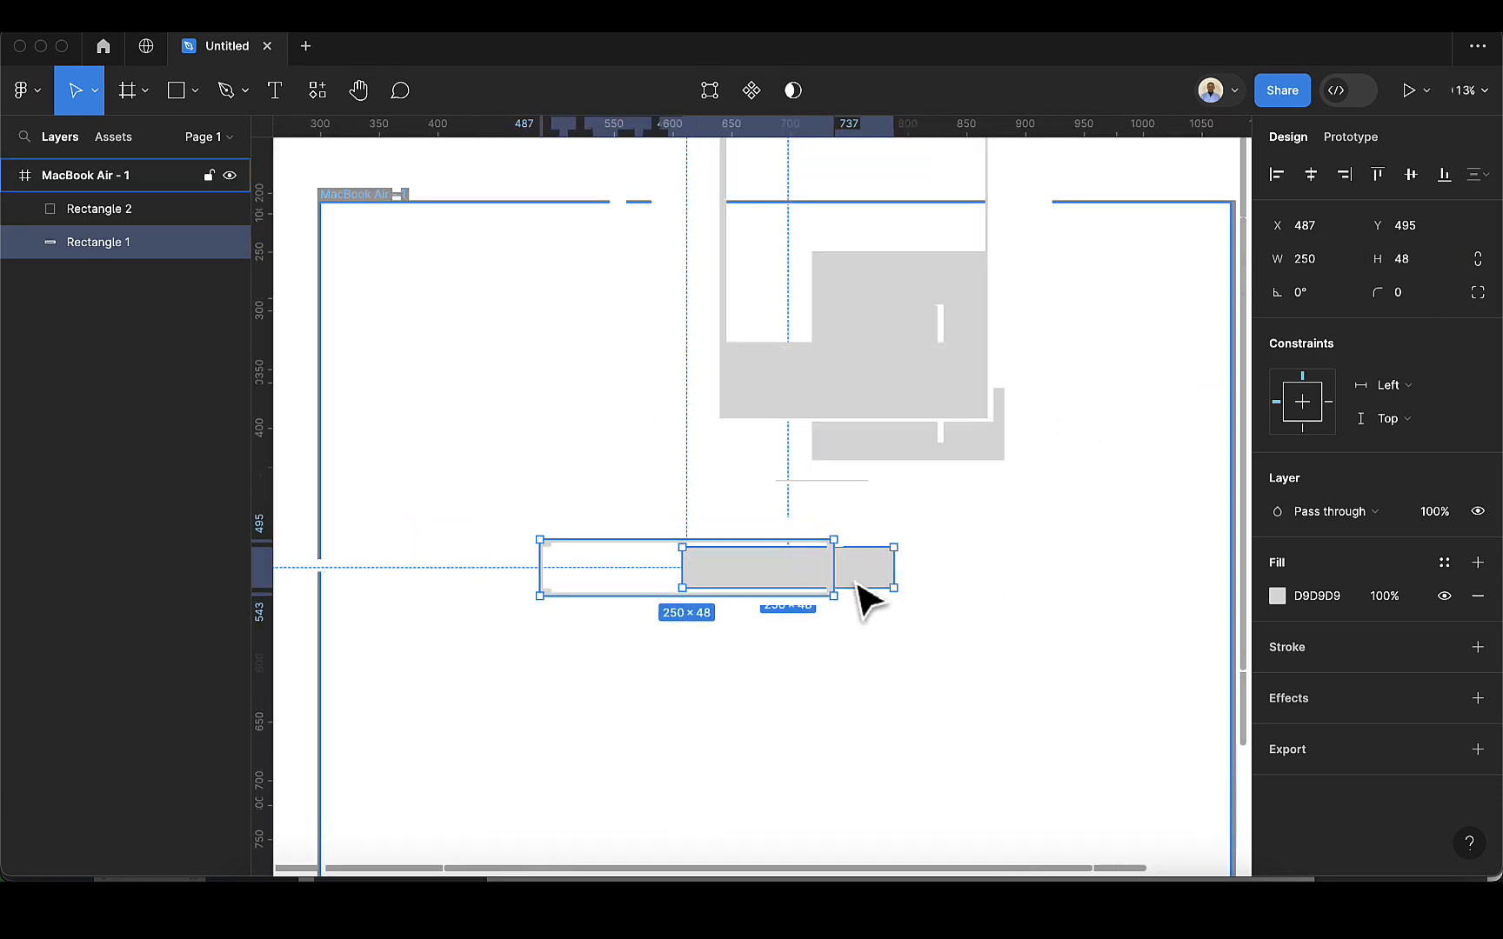
pyautogui.click(1332, 296)
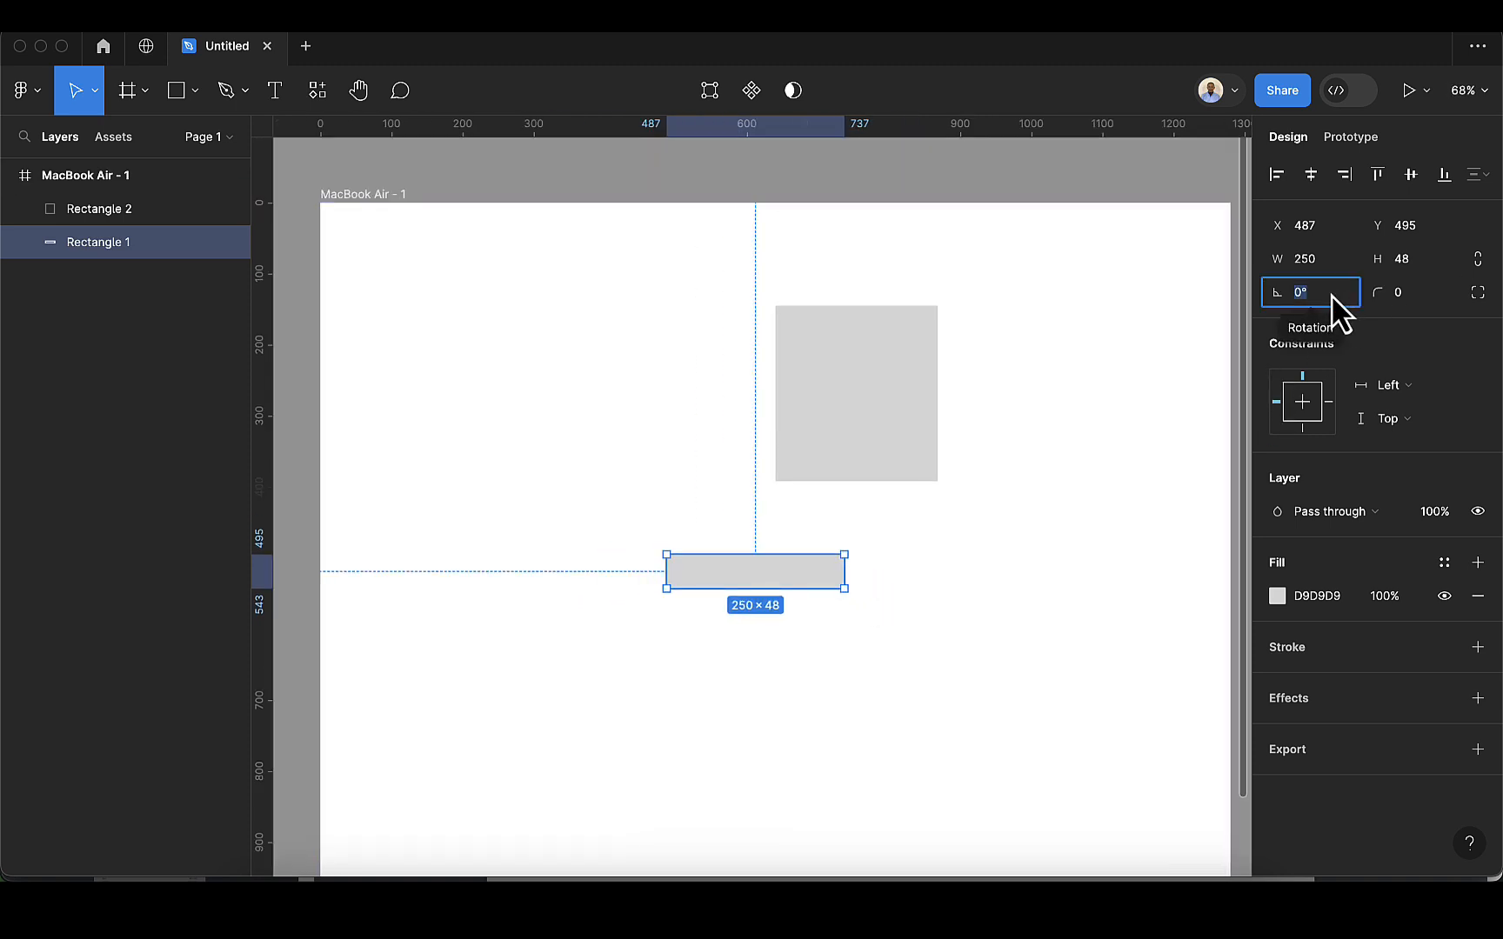
pyautogui.write('9')
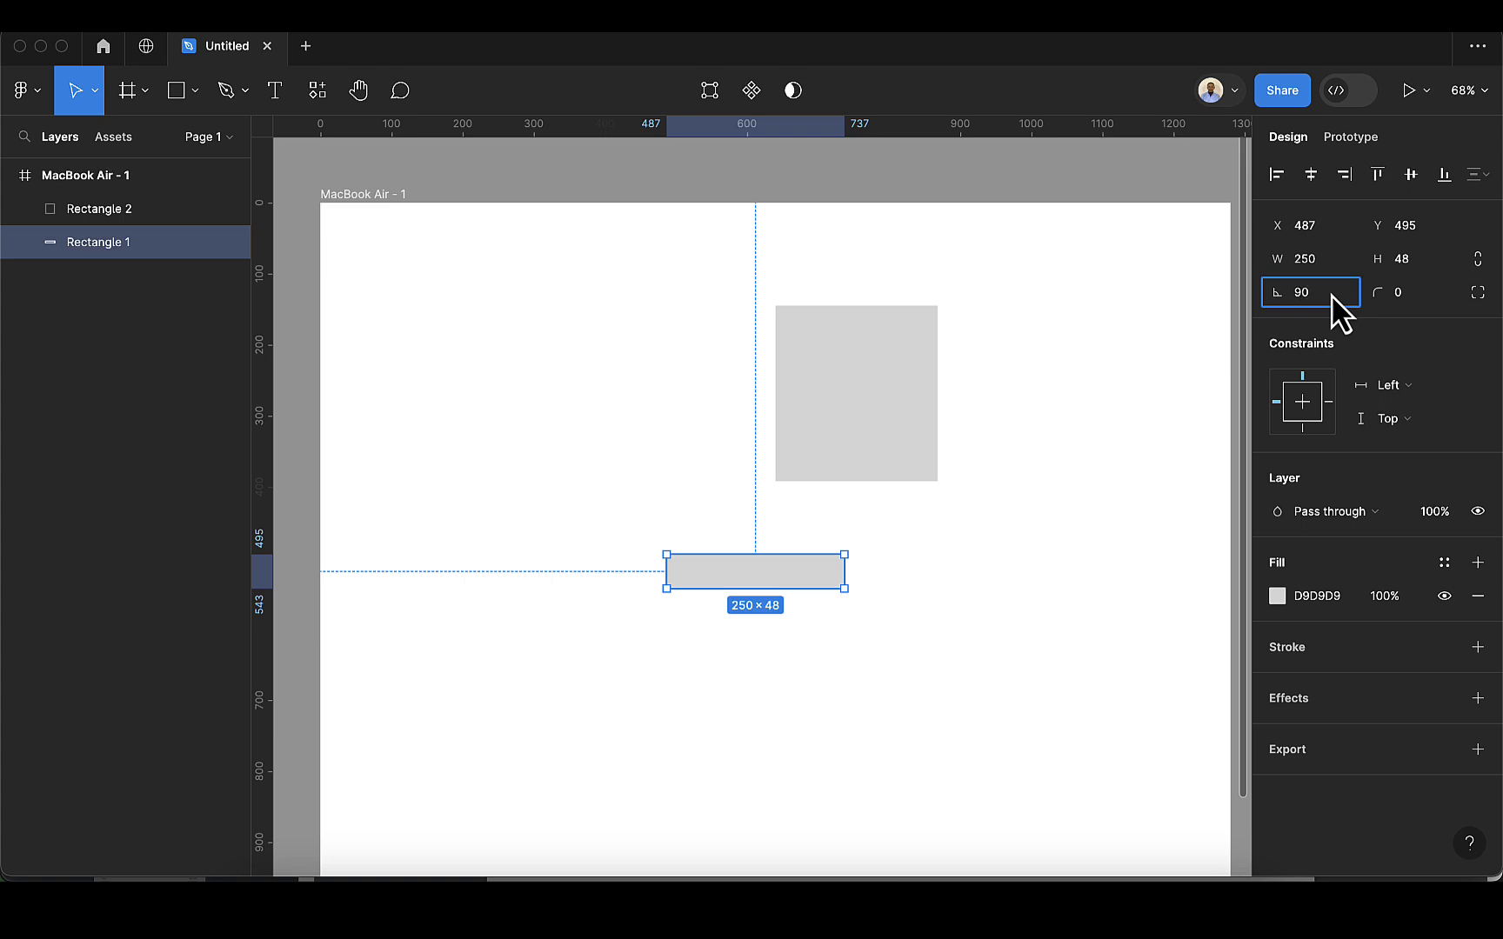
pyautogui.press('Return')
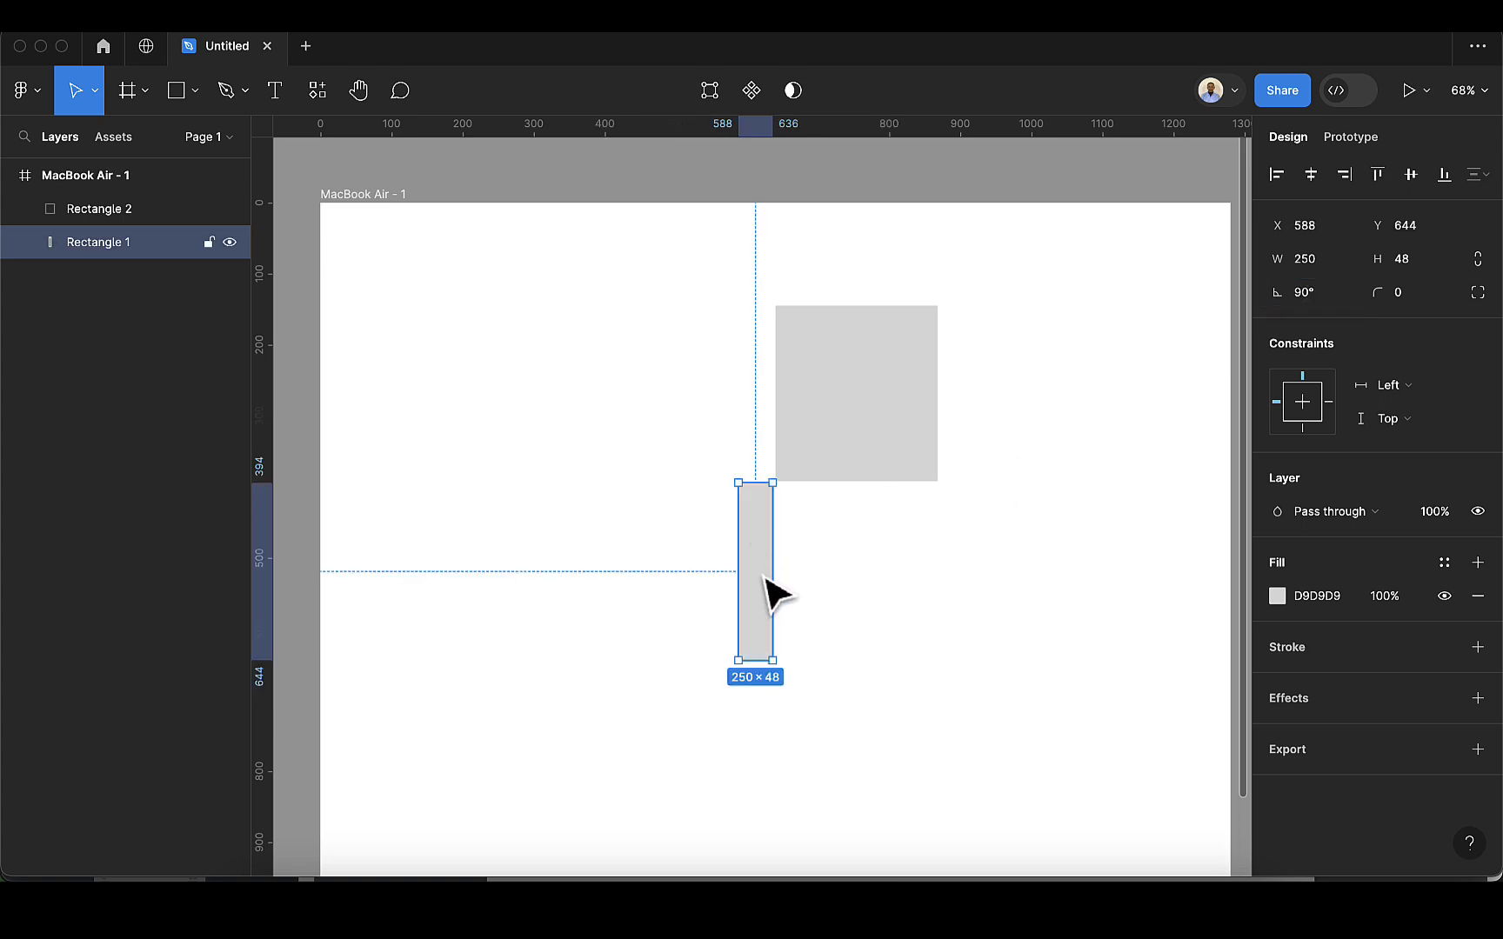
pyautogui.click(1319, 298)
pyautogui.write('180')
pyautogui.press('Return')
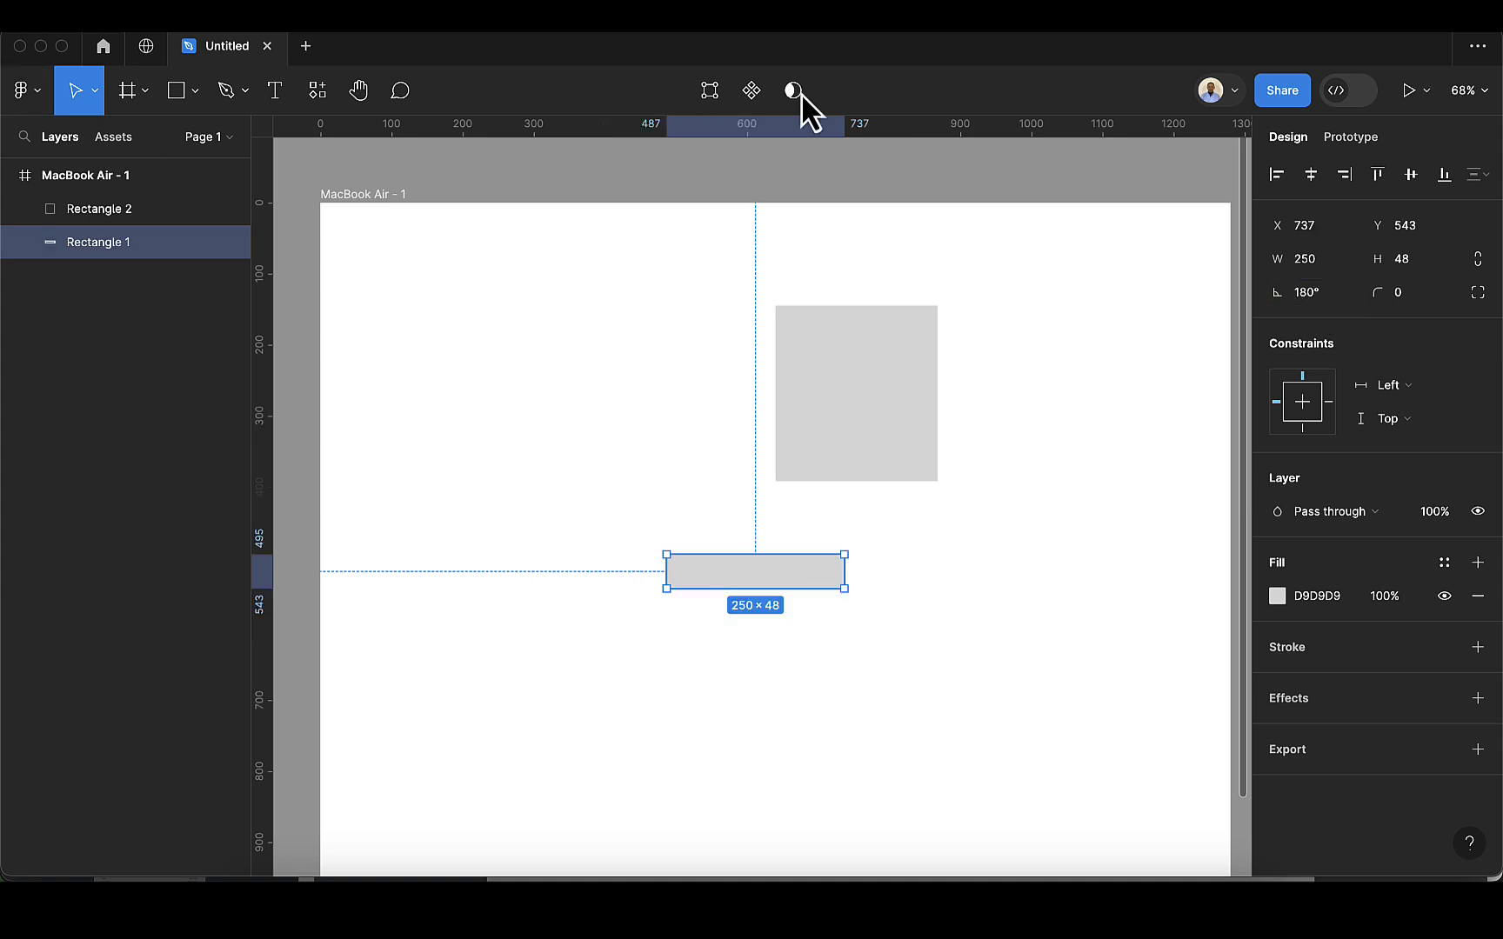
pyautogui.click(1340, 299)
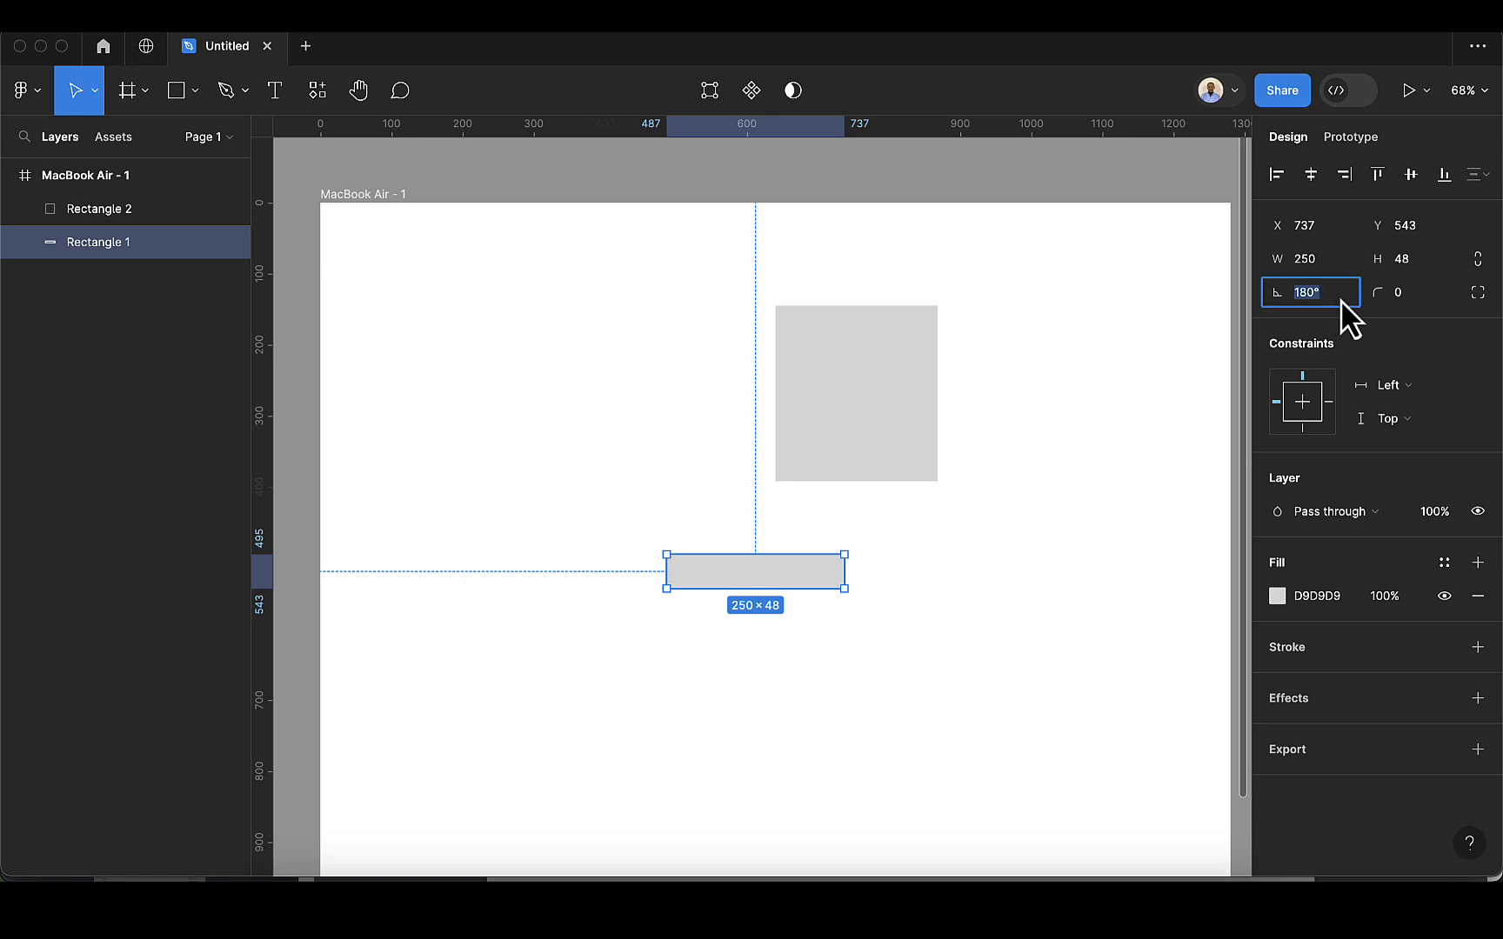
pyautogui.write('0')
pyautogui.press('Return')
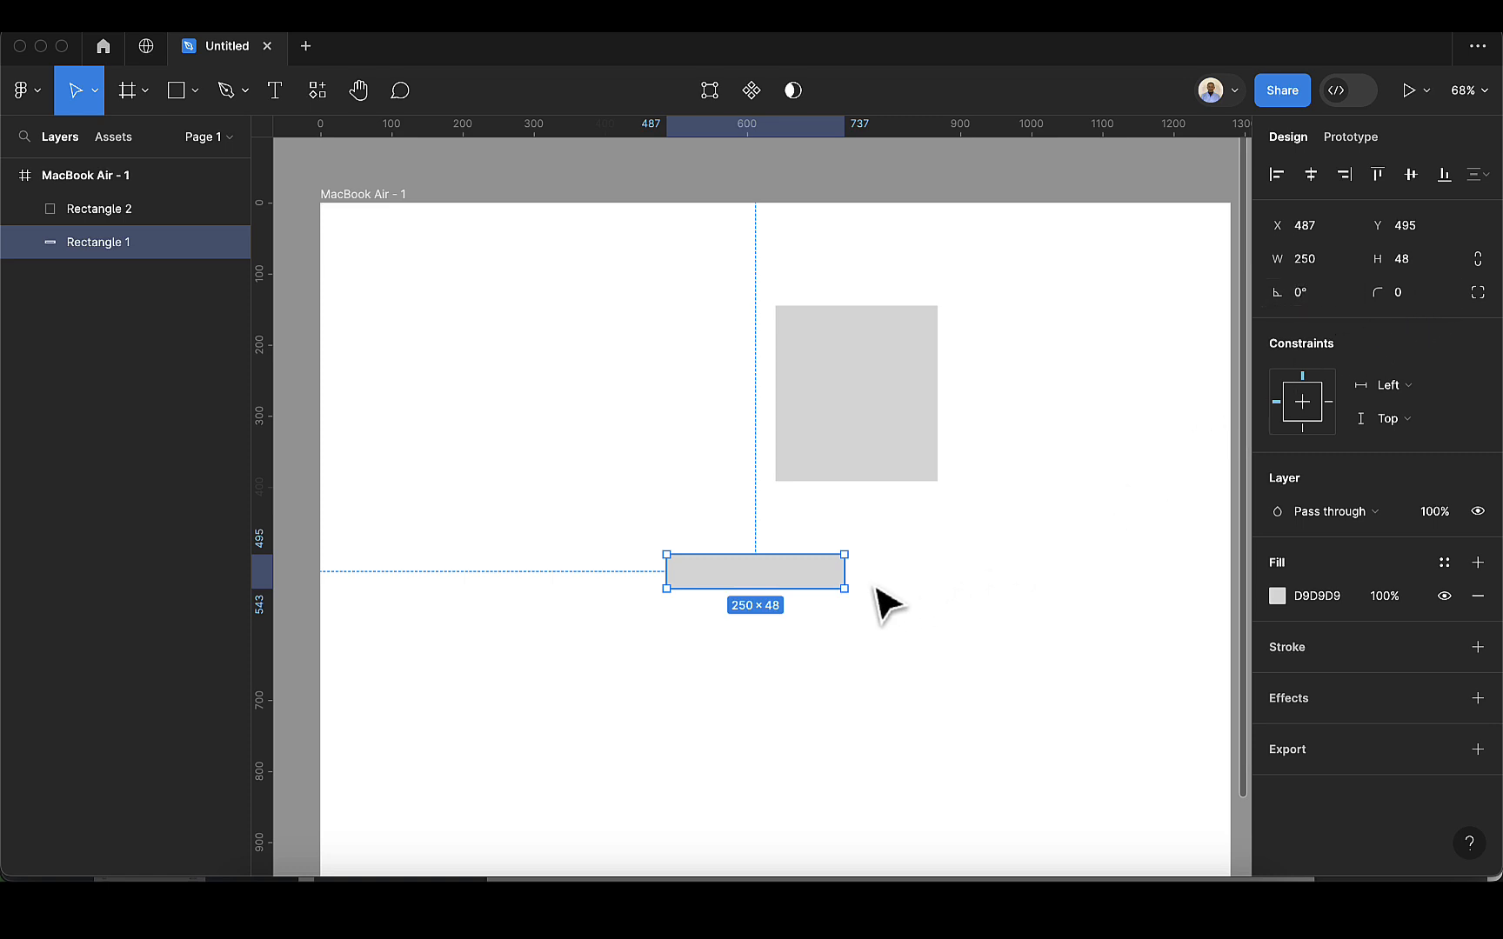
# Step: Set the 250 × 48 rectangle's corner radius to 8 and deselect it to inspect the rounded corners
pyautogui.scroll(1, 800, 600)
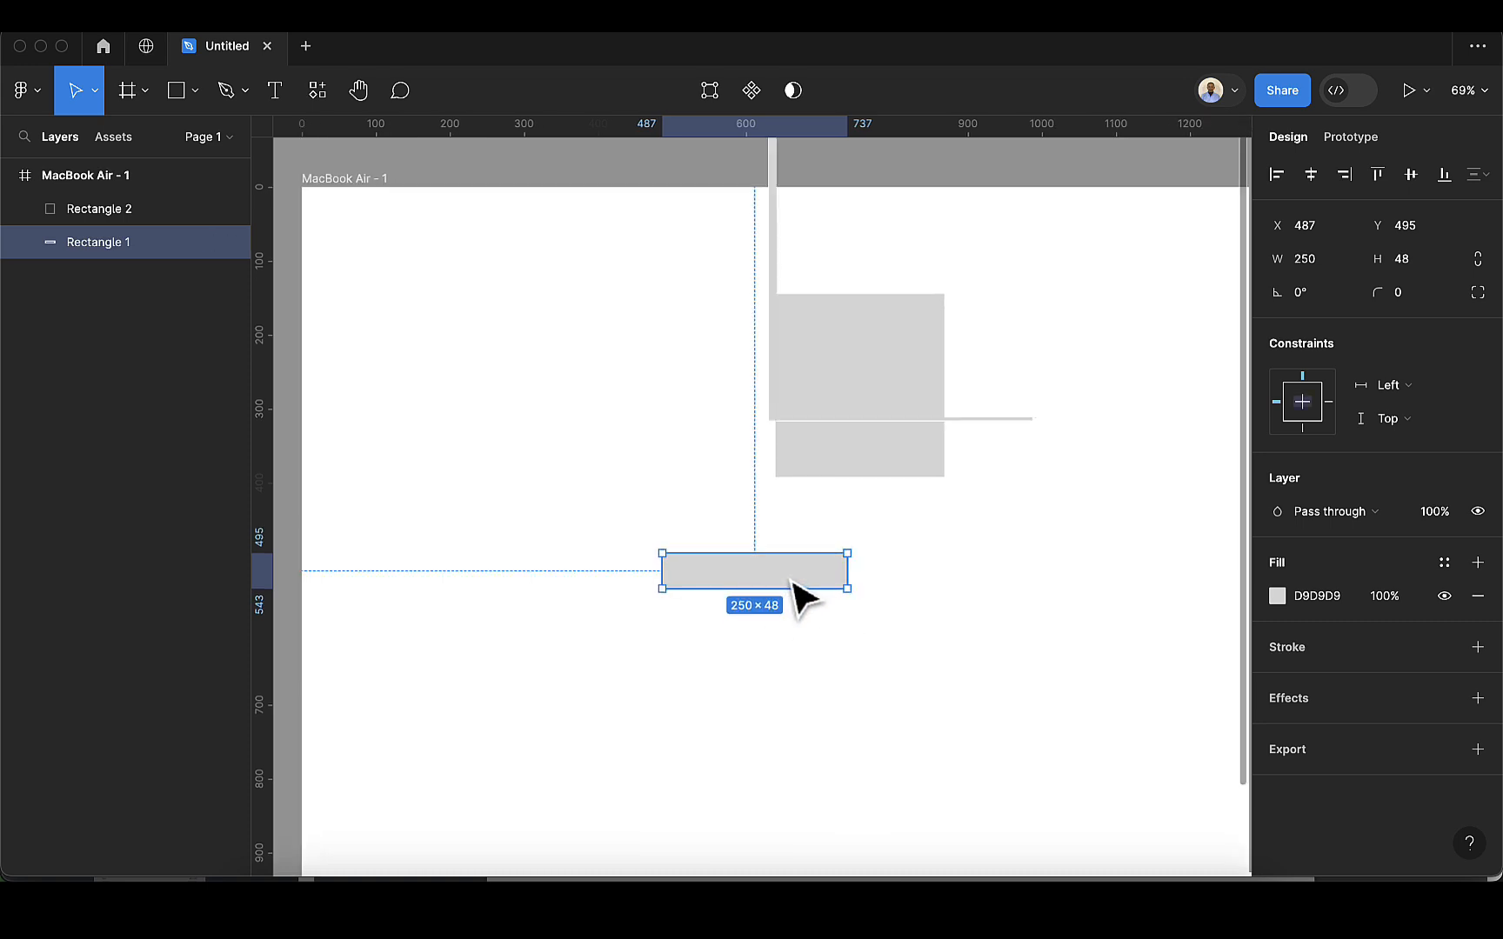
pyautogui.scroll(5, 735, 577)
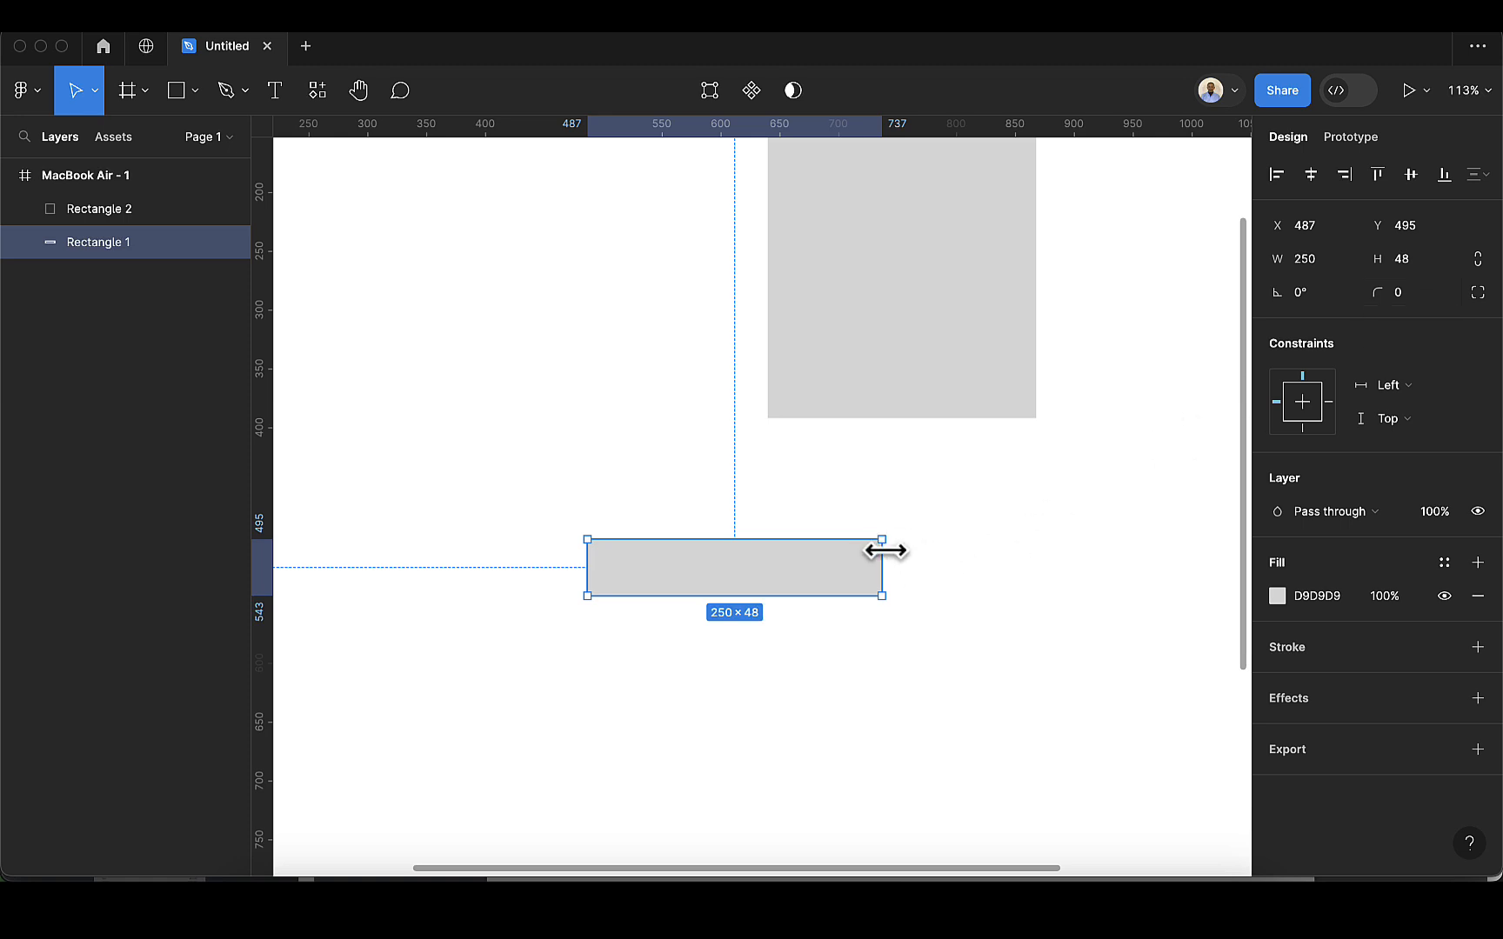
pyautogui.scroll(3, 884, 551)
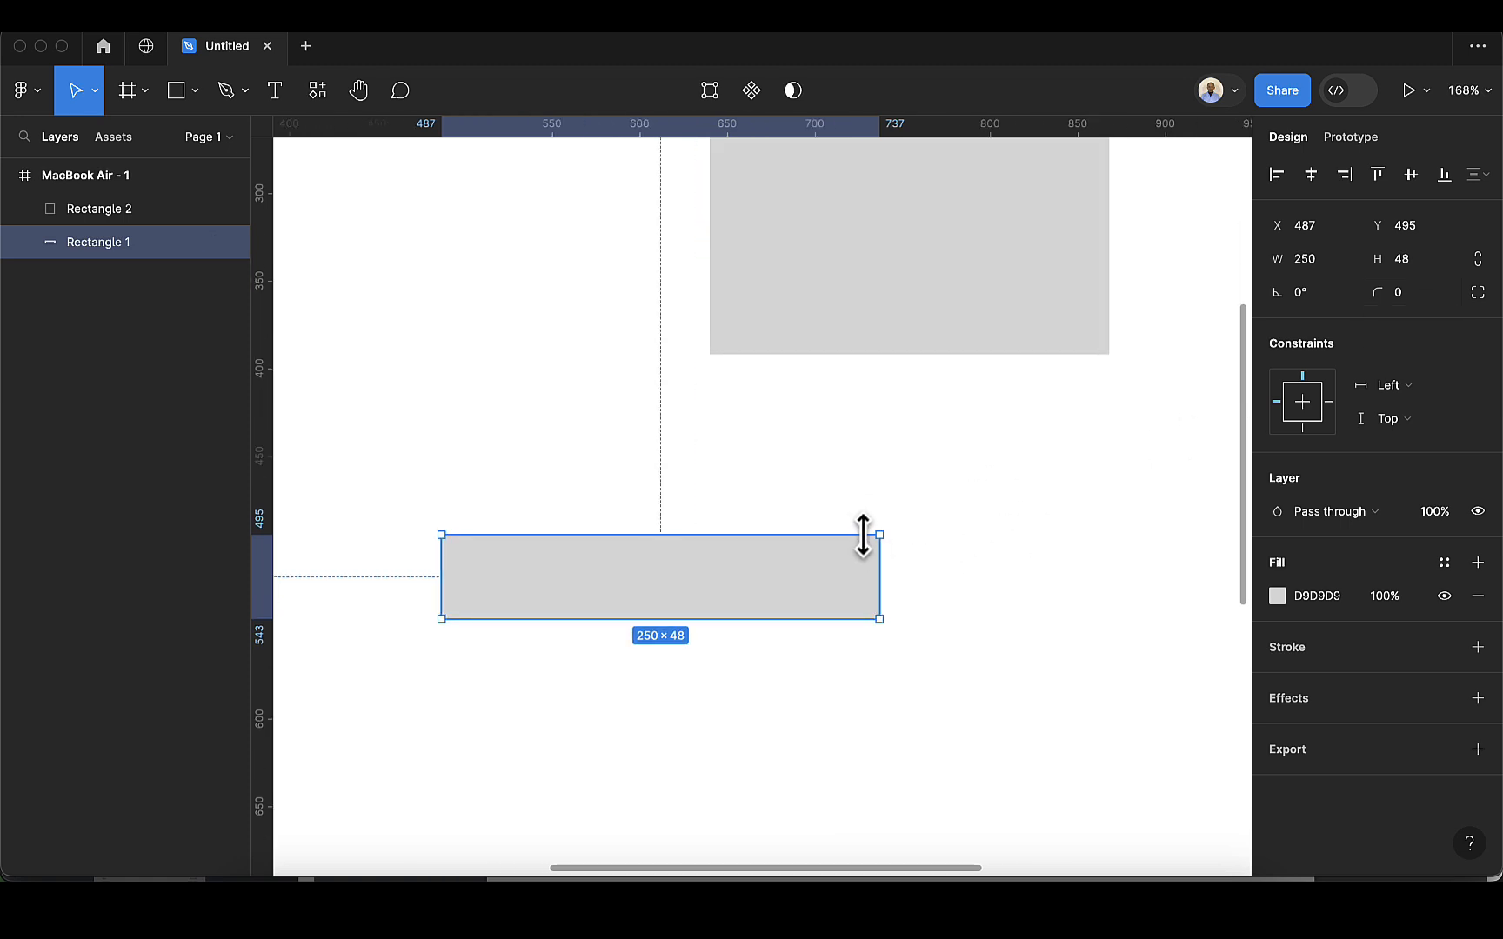
pyautogui.click(1416, 298)
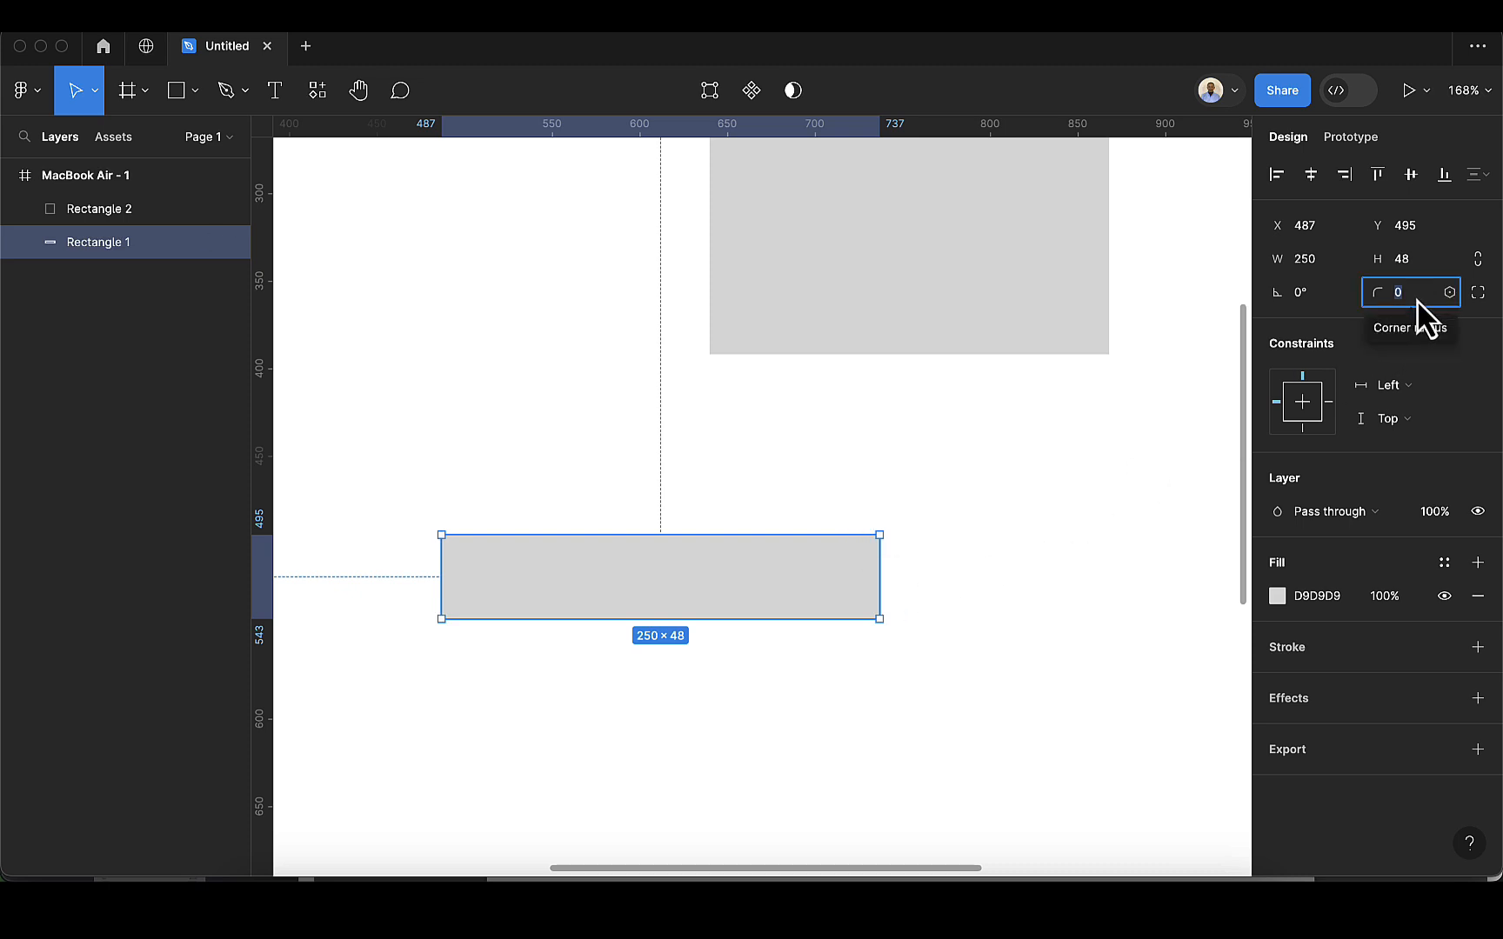
pyautogui.write('8')
pyautogui.press('Return')
pyautogui.click(955, 580)
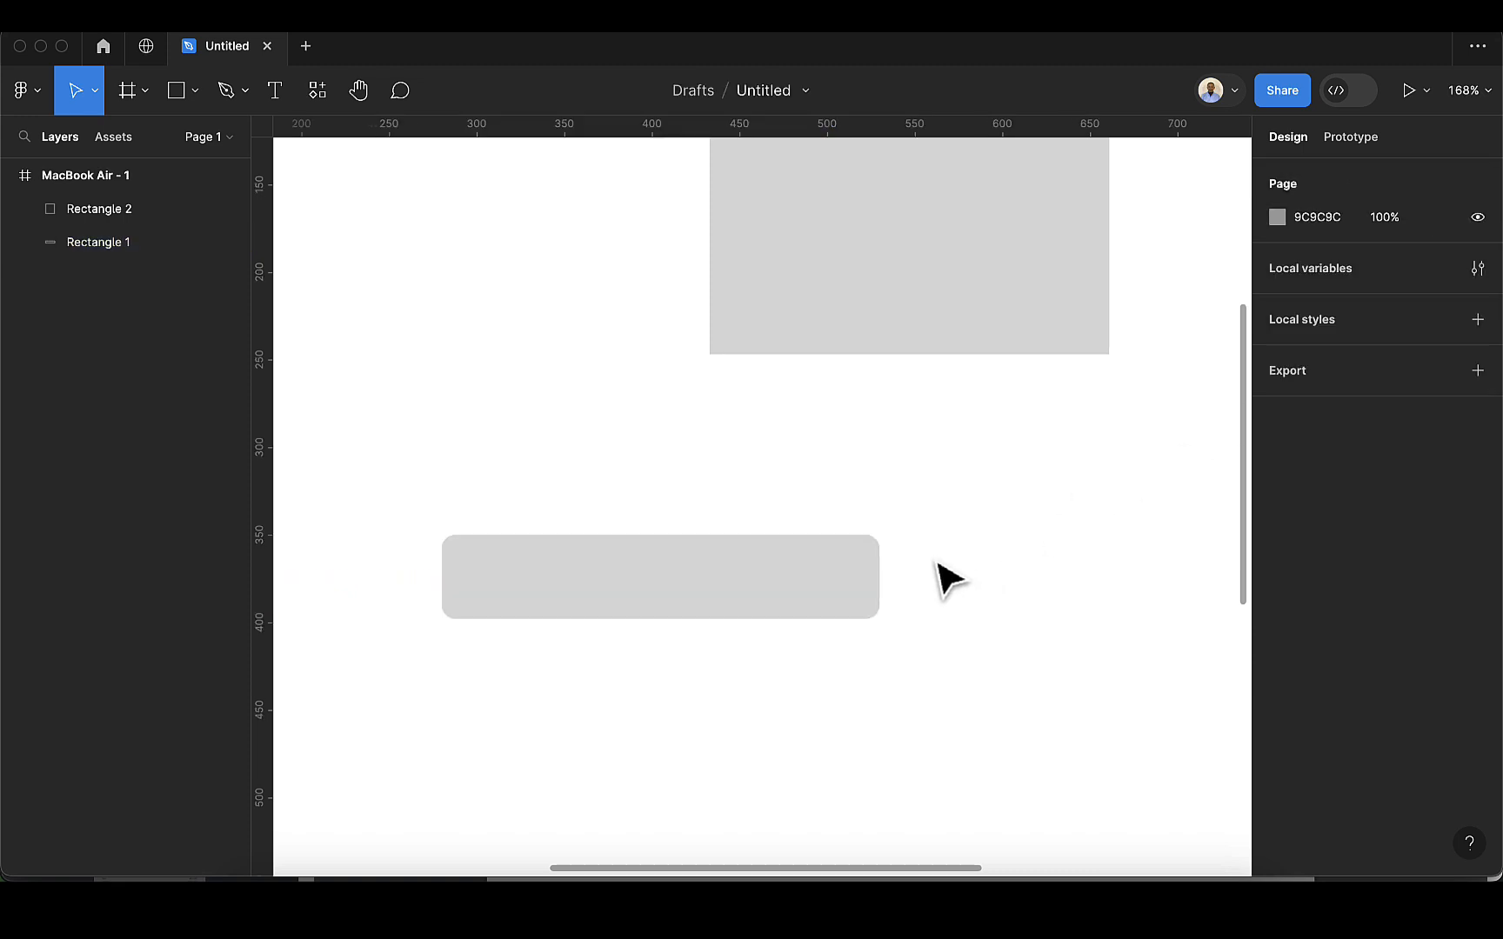
pyautogui.click(861, 581)
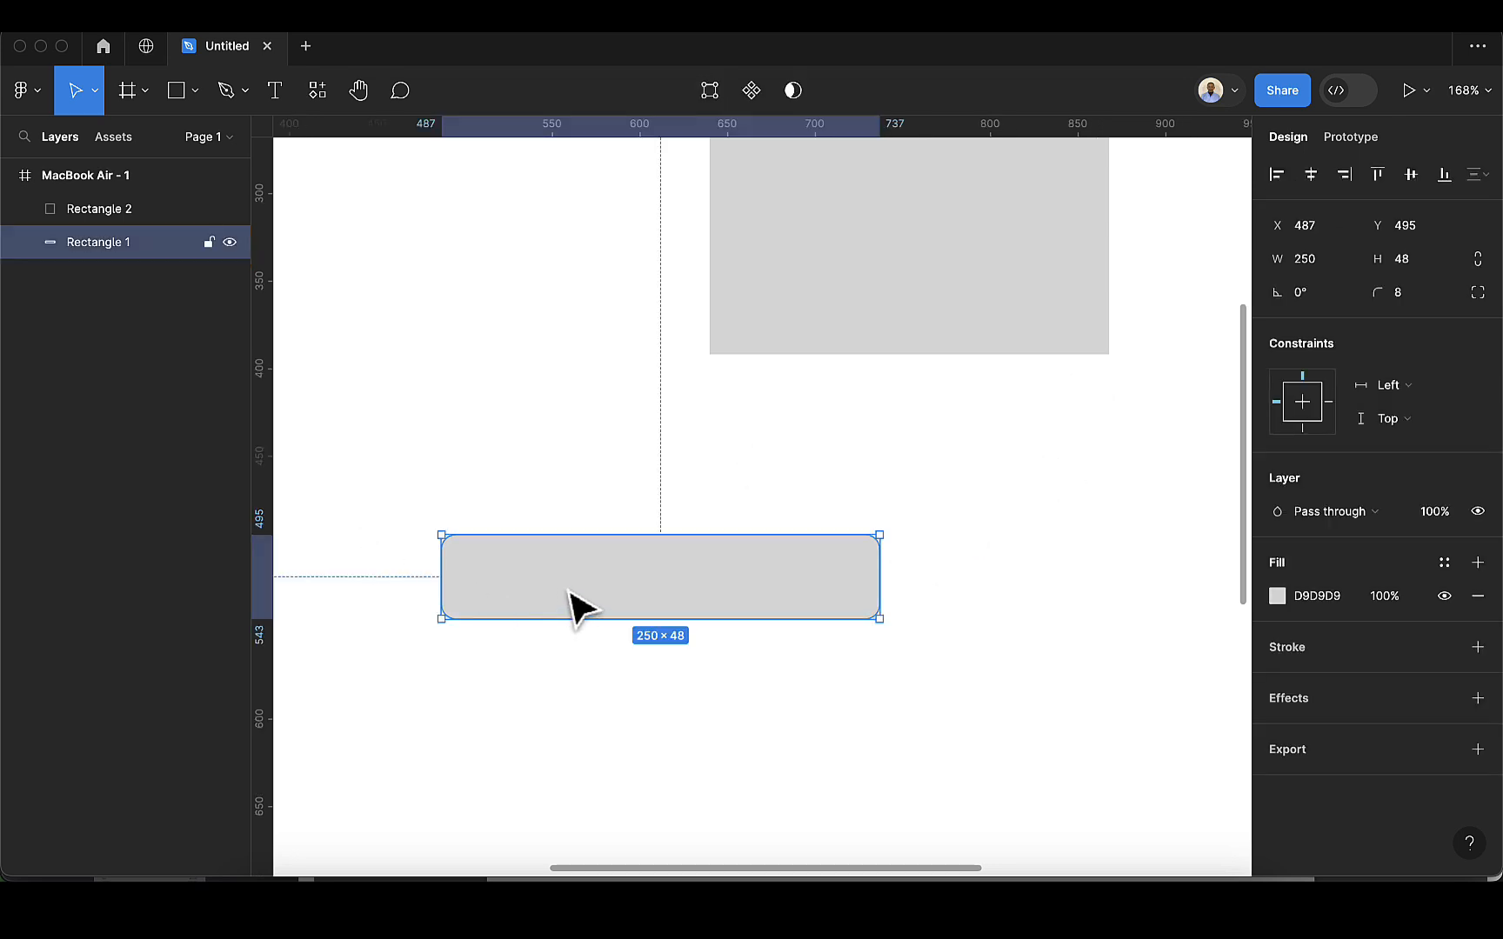
pyautogui.click(638, 528)
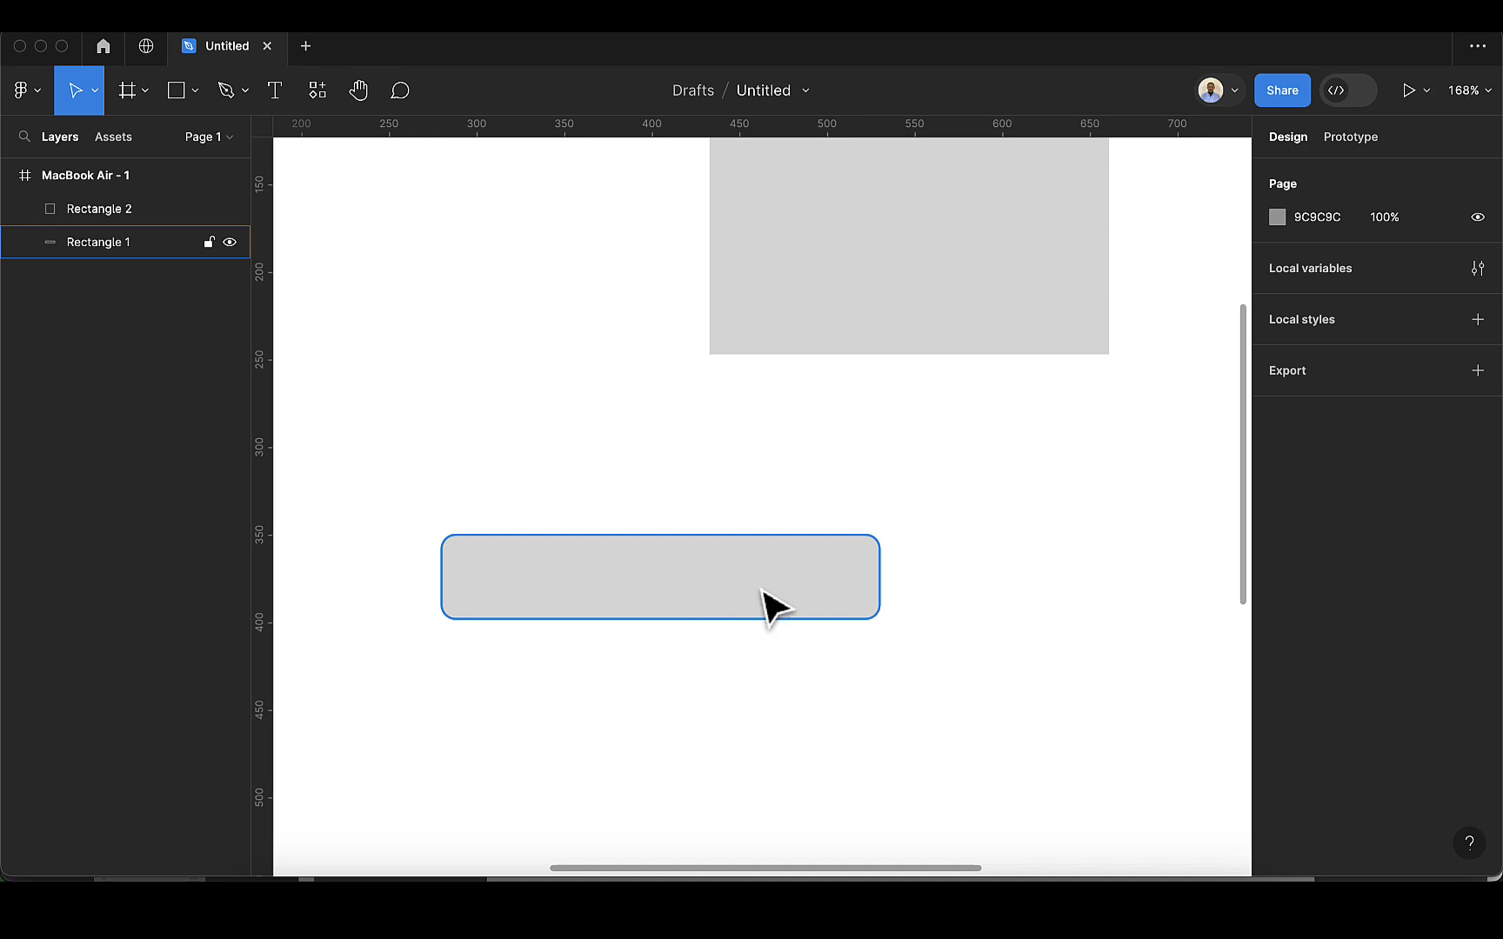
# Step: Select the rounded rectangle again and set its corner radius to 32 for a pill shape
pyautogui.click(838, 613)
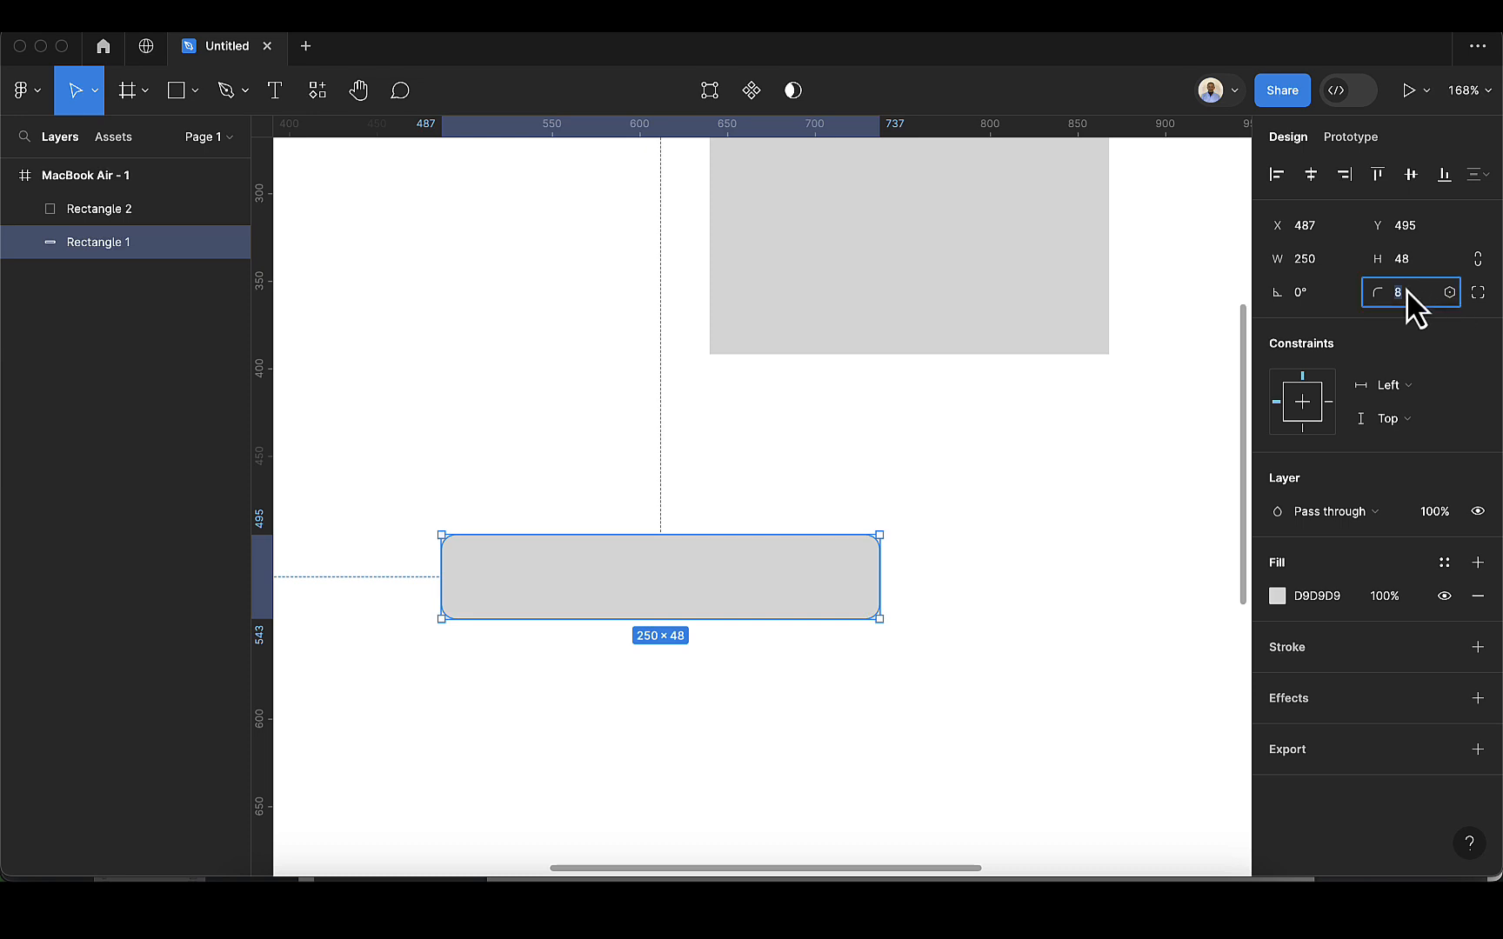
pyautogui.press('BackSpace')
pyautogui.press('Return')
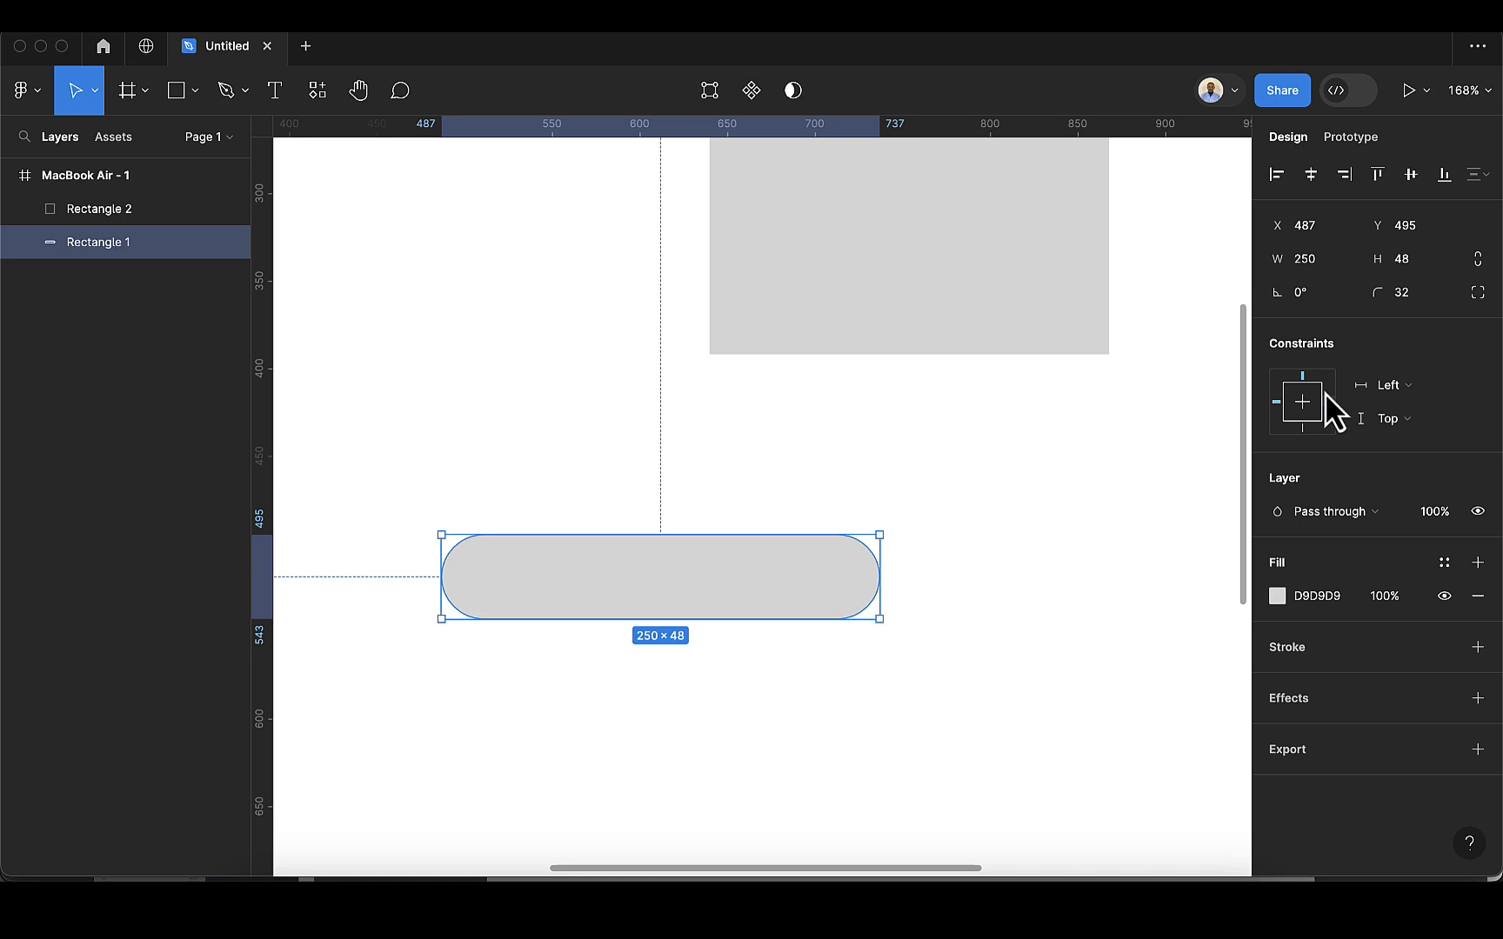
# Step: Change the pill-shaped rectangle's fill to the bright blue 4871FF
pyautogui.click(1277, 598)
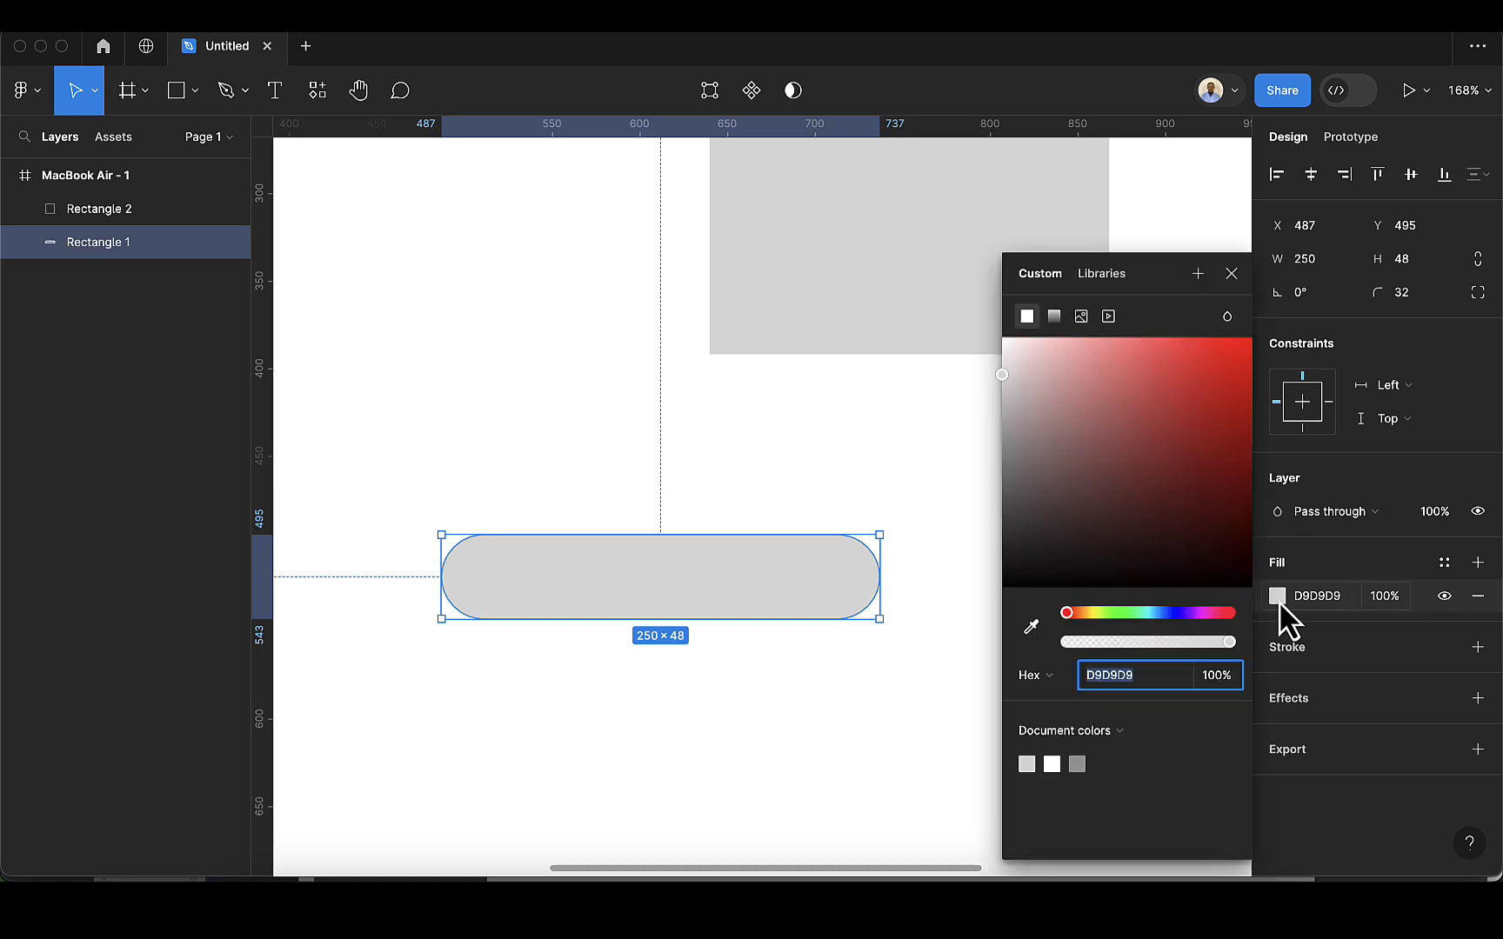
pyautogui.click(1171, 614)
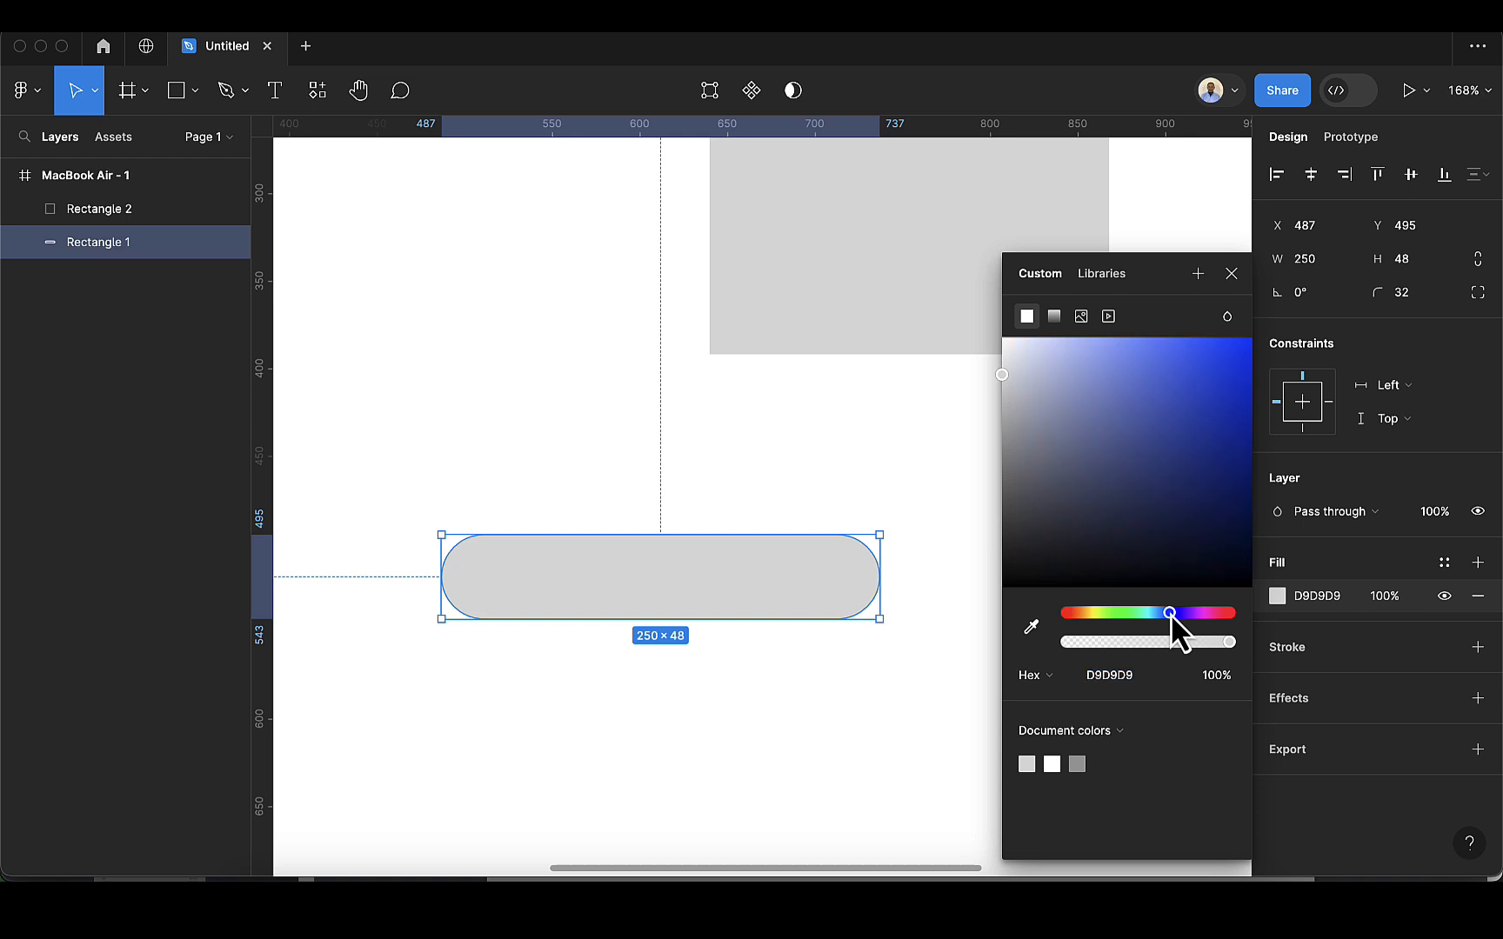
pyautogui.click(1205, 411)
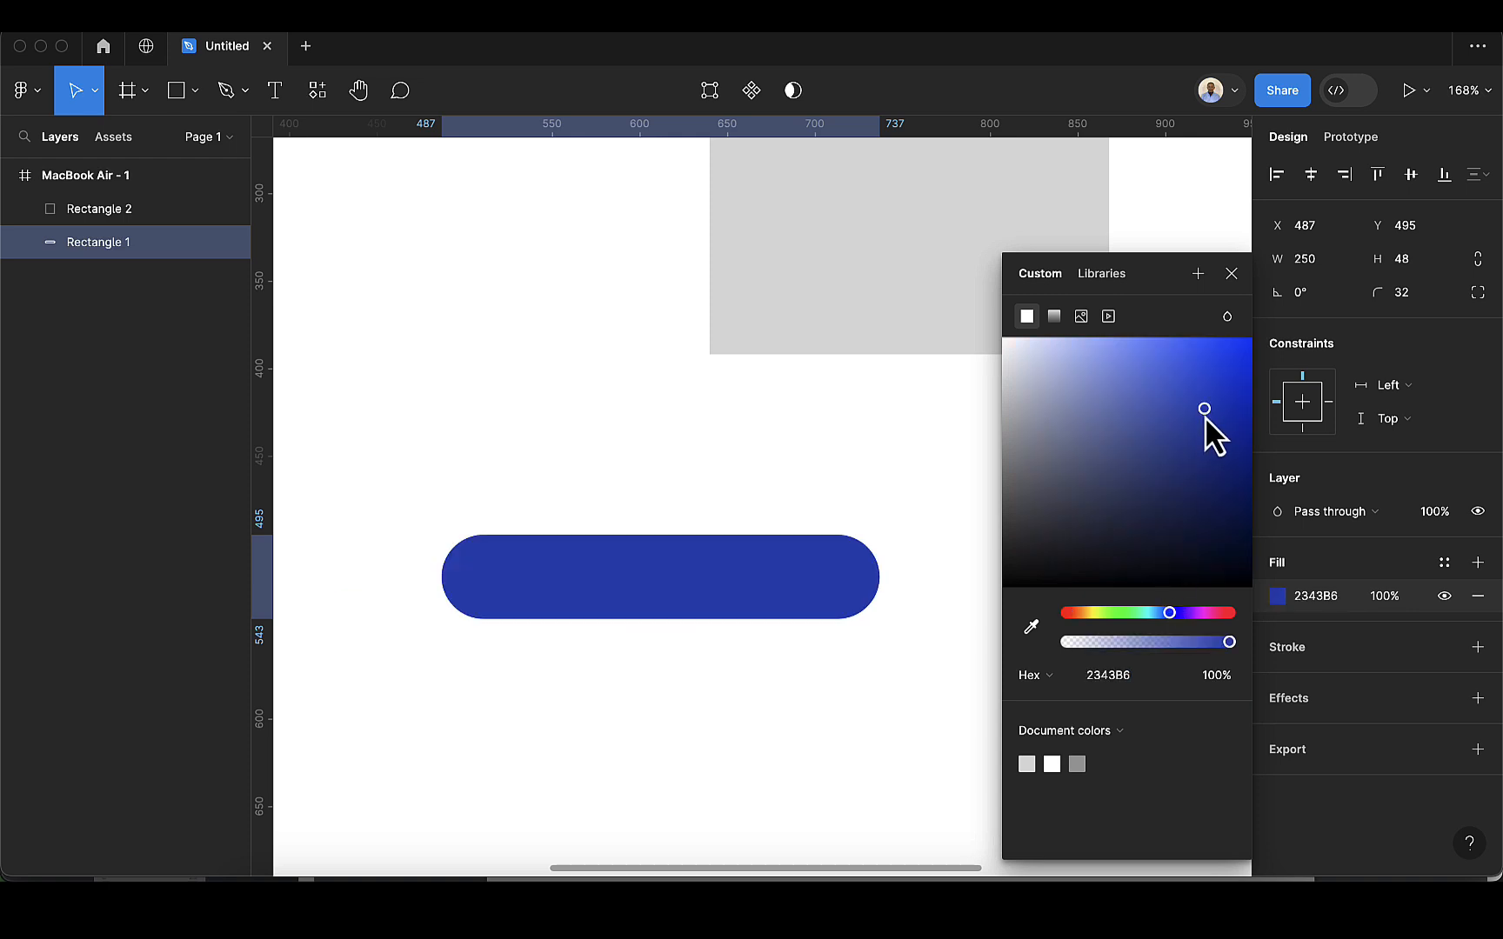
pyautogui.moveTo(1213, 397); pyautogui.dragTo(1180, 347)
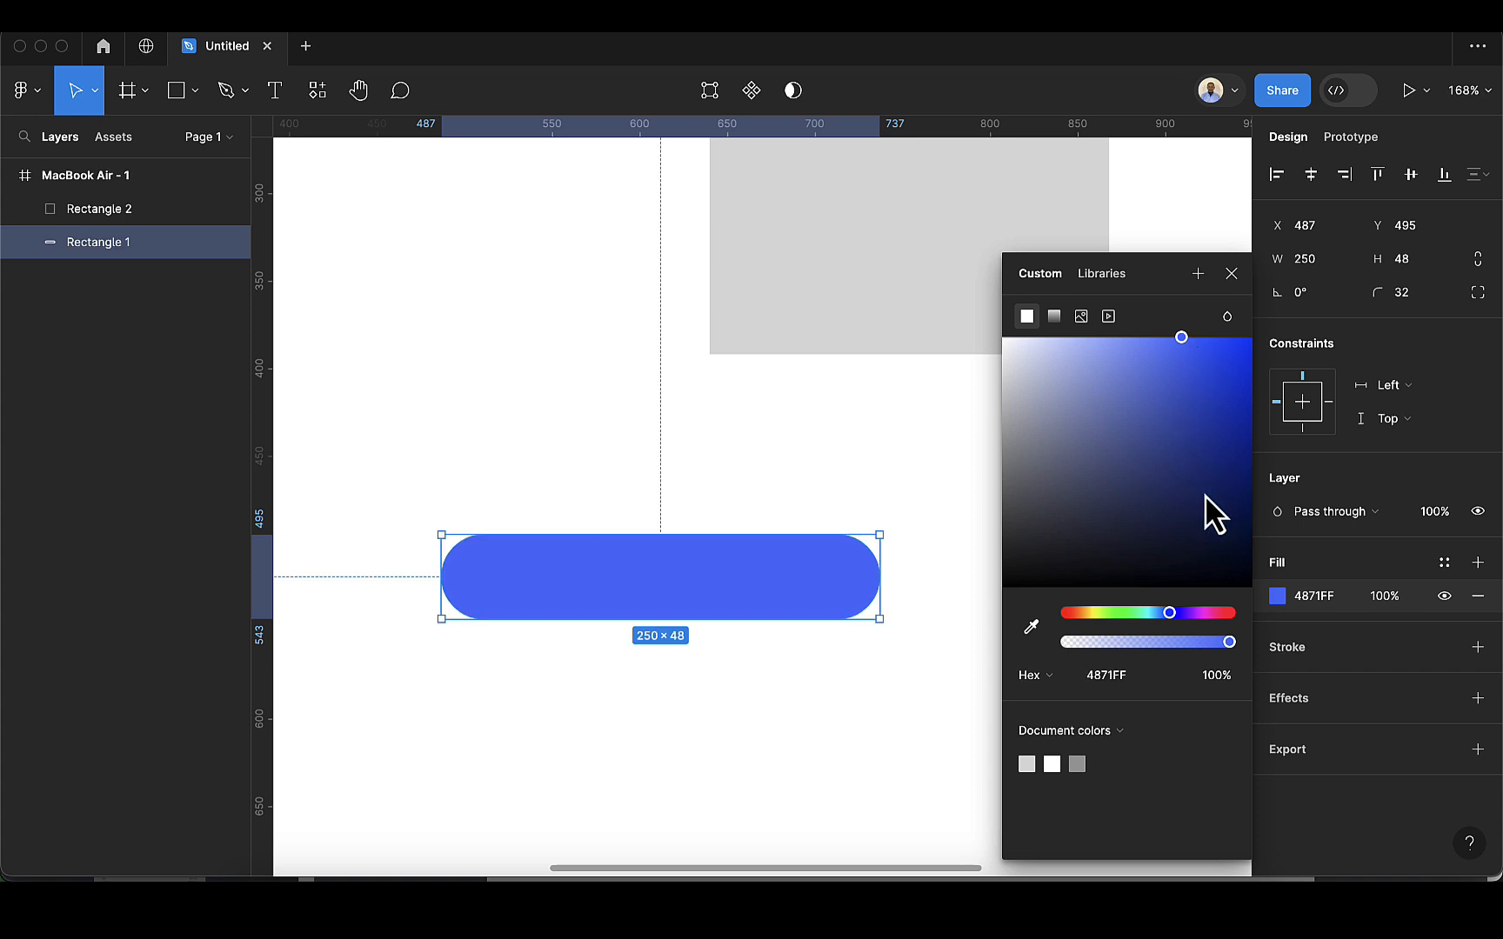
# Step: Add a black 000000 inside stroke with a weight of 3 to the blue pill-shaped rectangle
pyautogui.click(1231, 273)
pyautogui.click(813, 657)
pyautogui.click(743, 618)
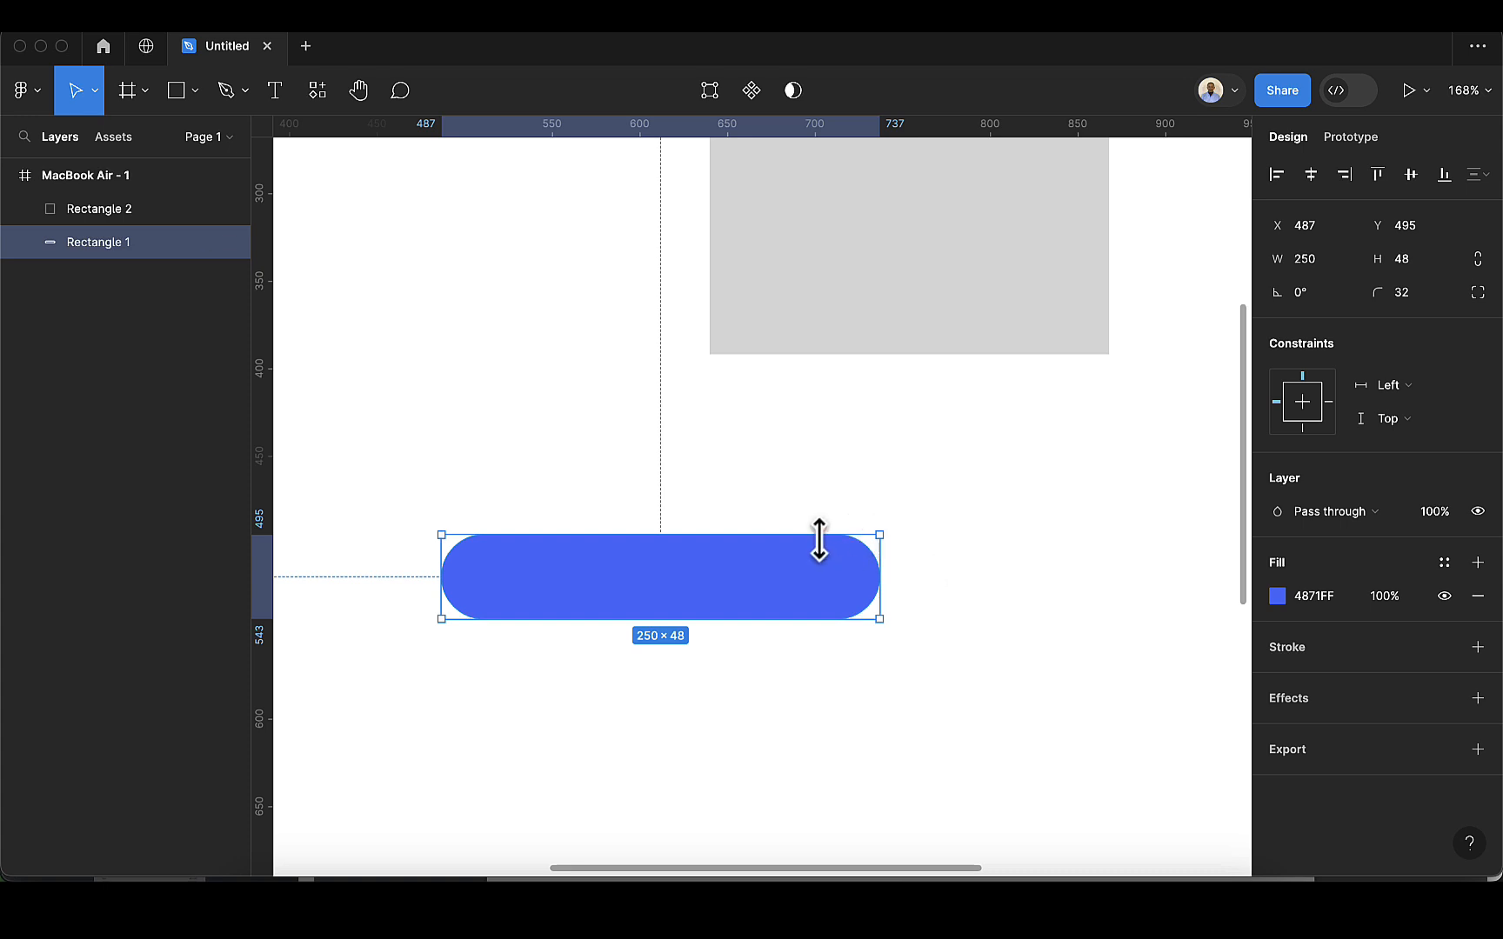
pyautogui.click(1478, 647)
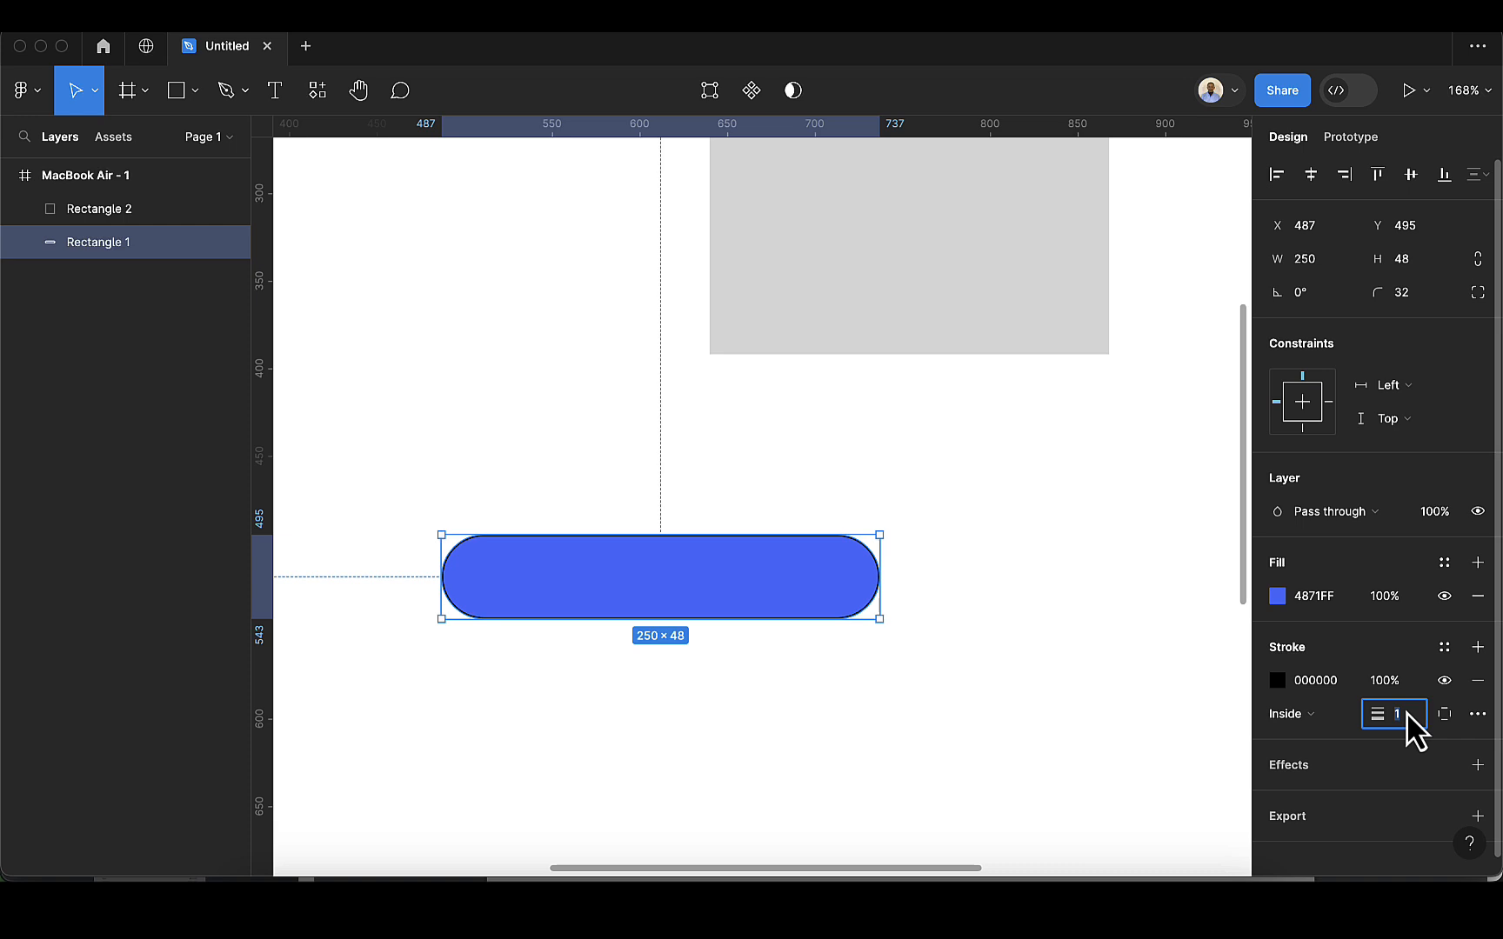
pyautogui.press('Up')
pyautogui.press('Up')
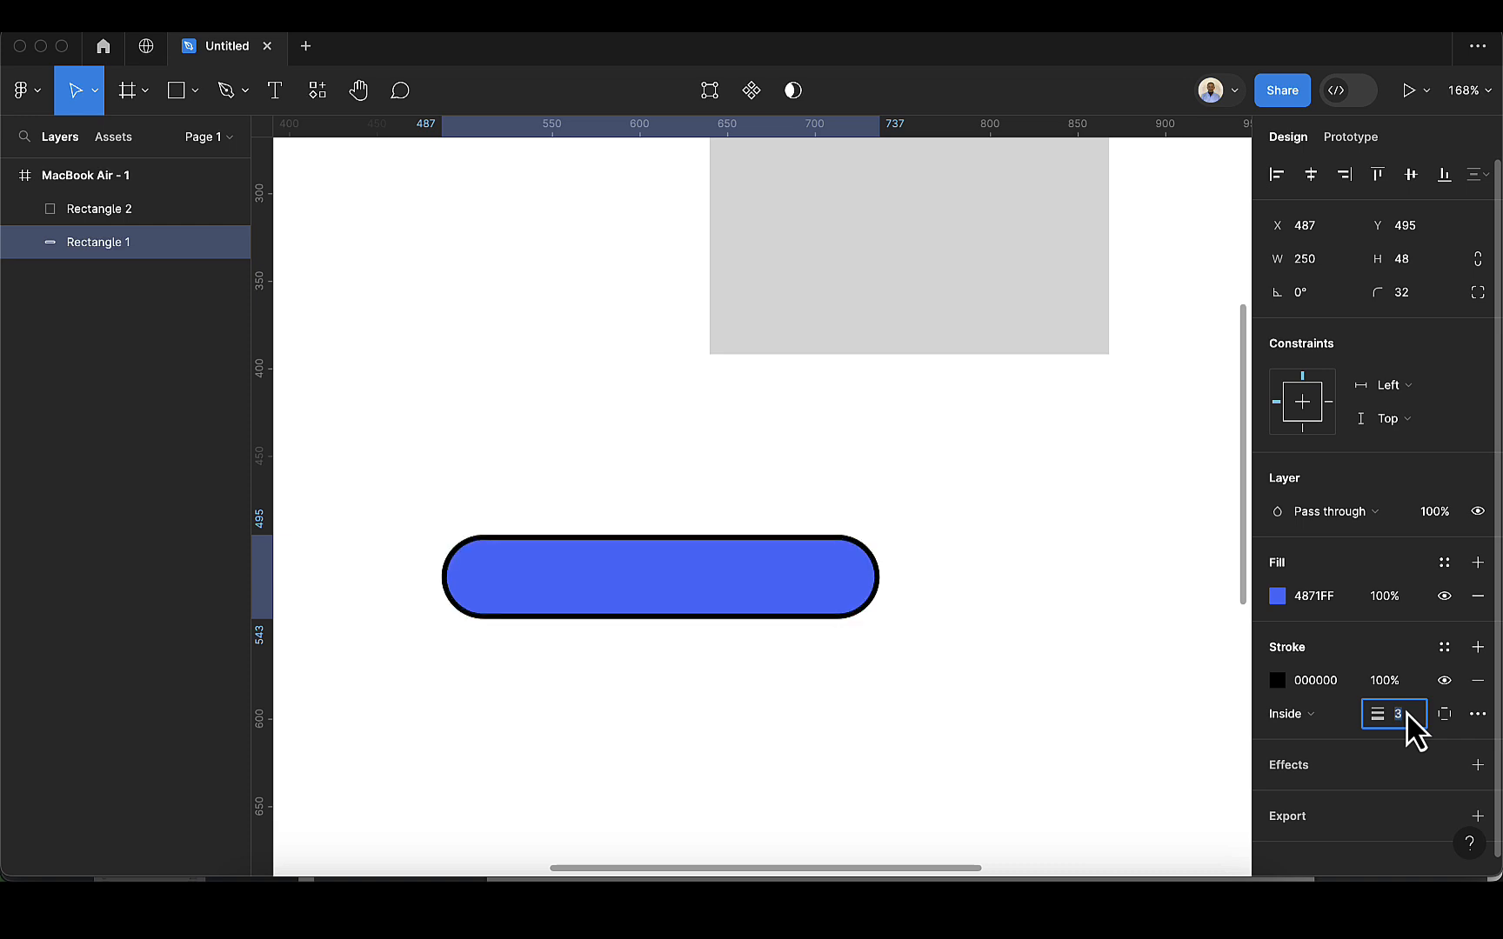
pyautogui.press('Up')
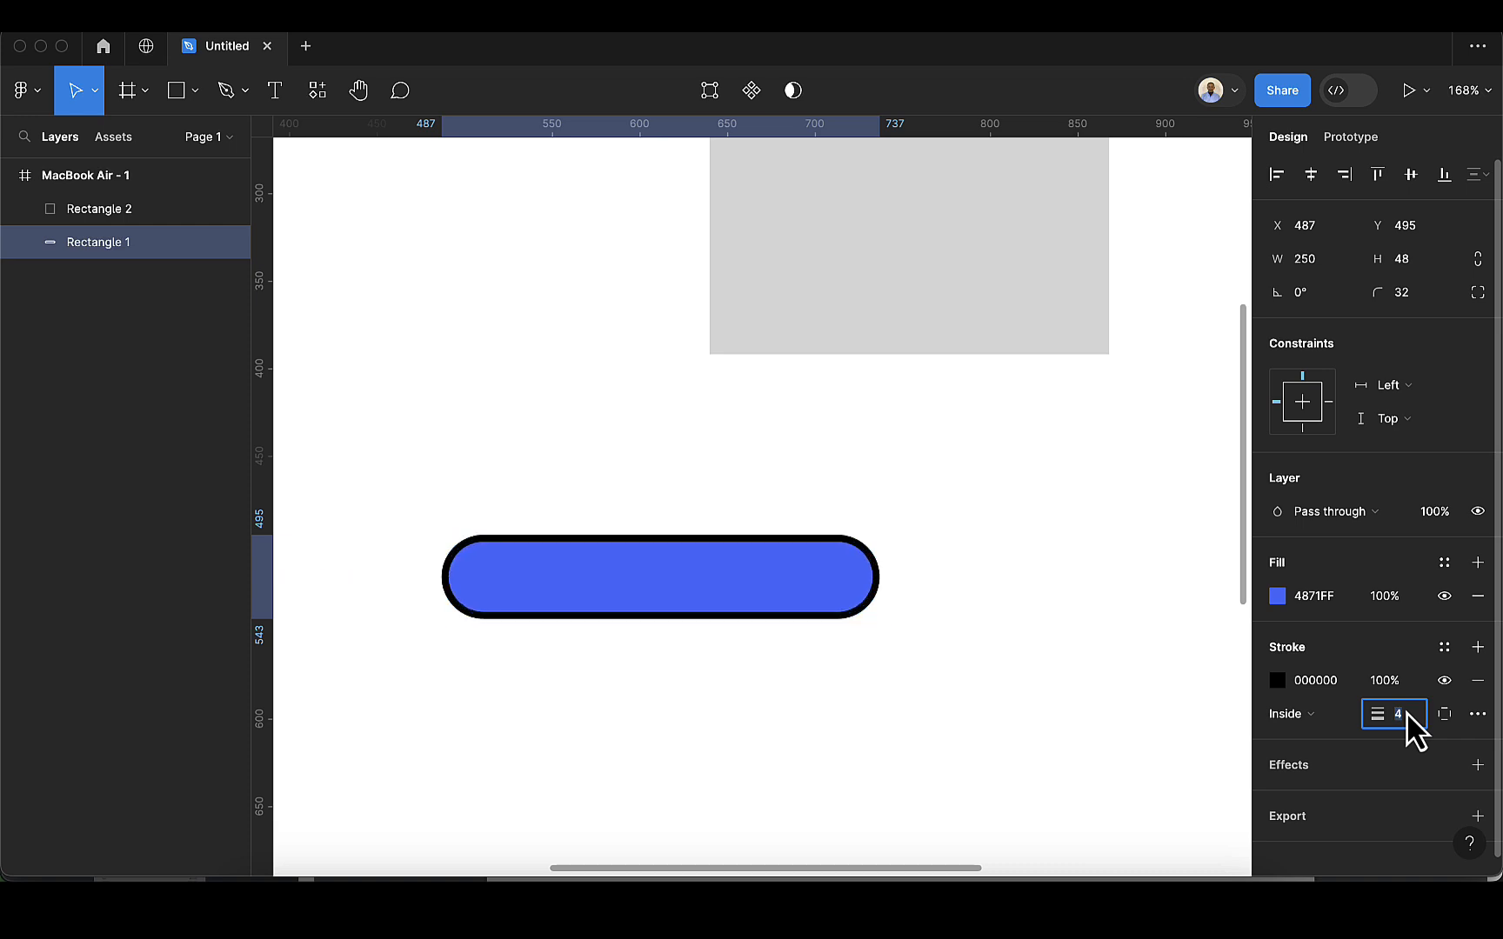
pyautogui.press('Down')
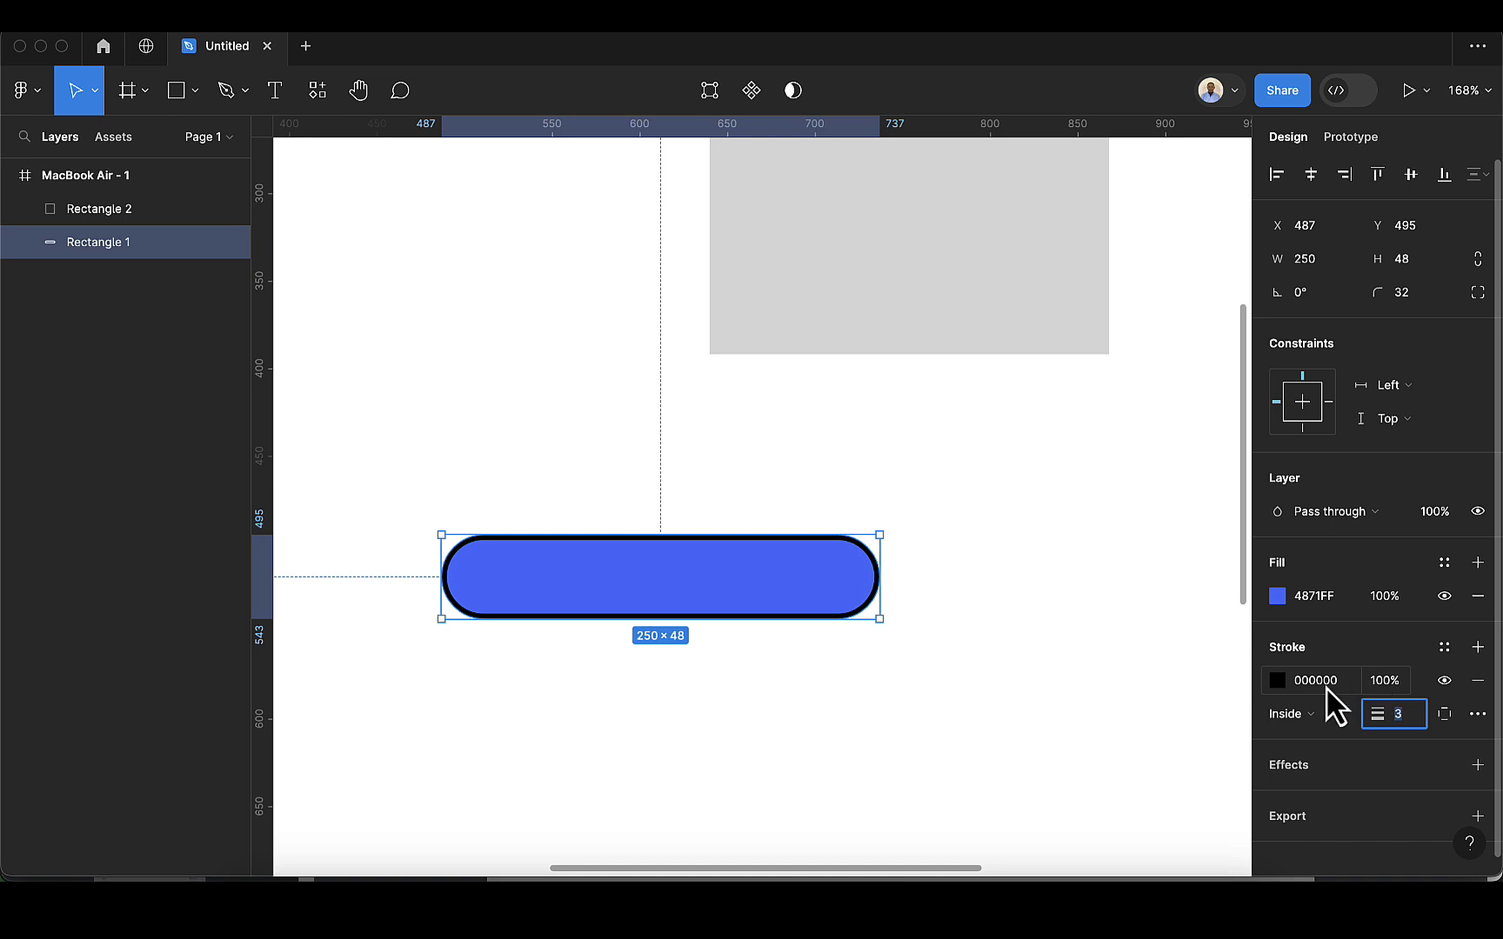
# Step: Add a drop shadow effect to the blue pill-shaped rectangle and open the shadow's settings
pyautogui.scroll(-1, 1324, 717)
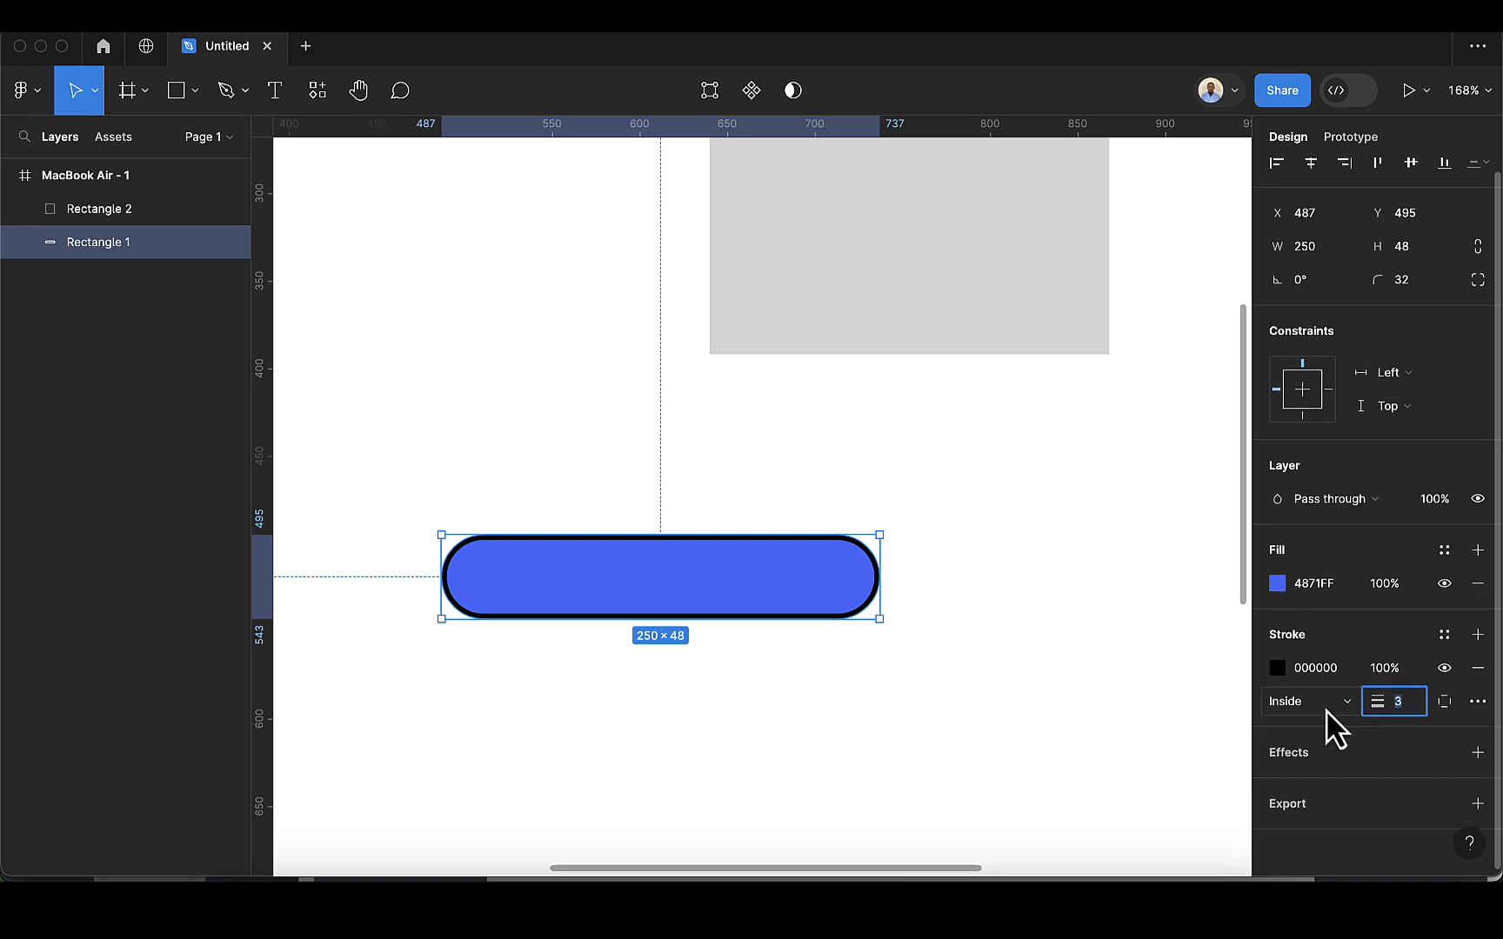
pyautogui.scroll(-1, 1329, 710)
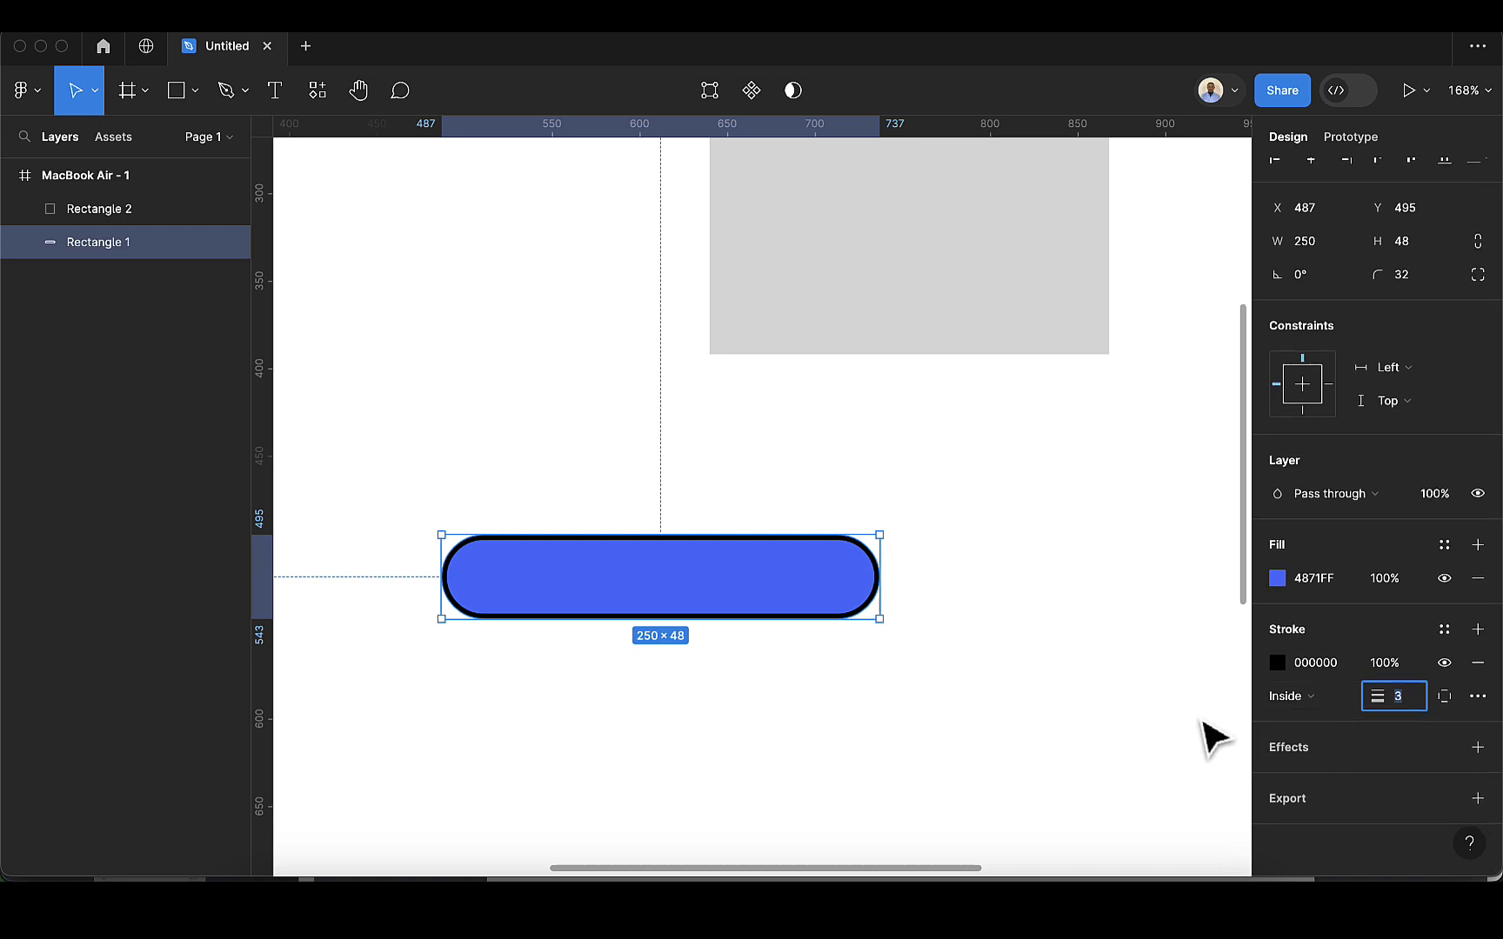
pyautogui.click(1477, 747)
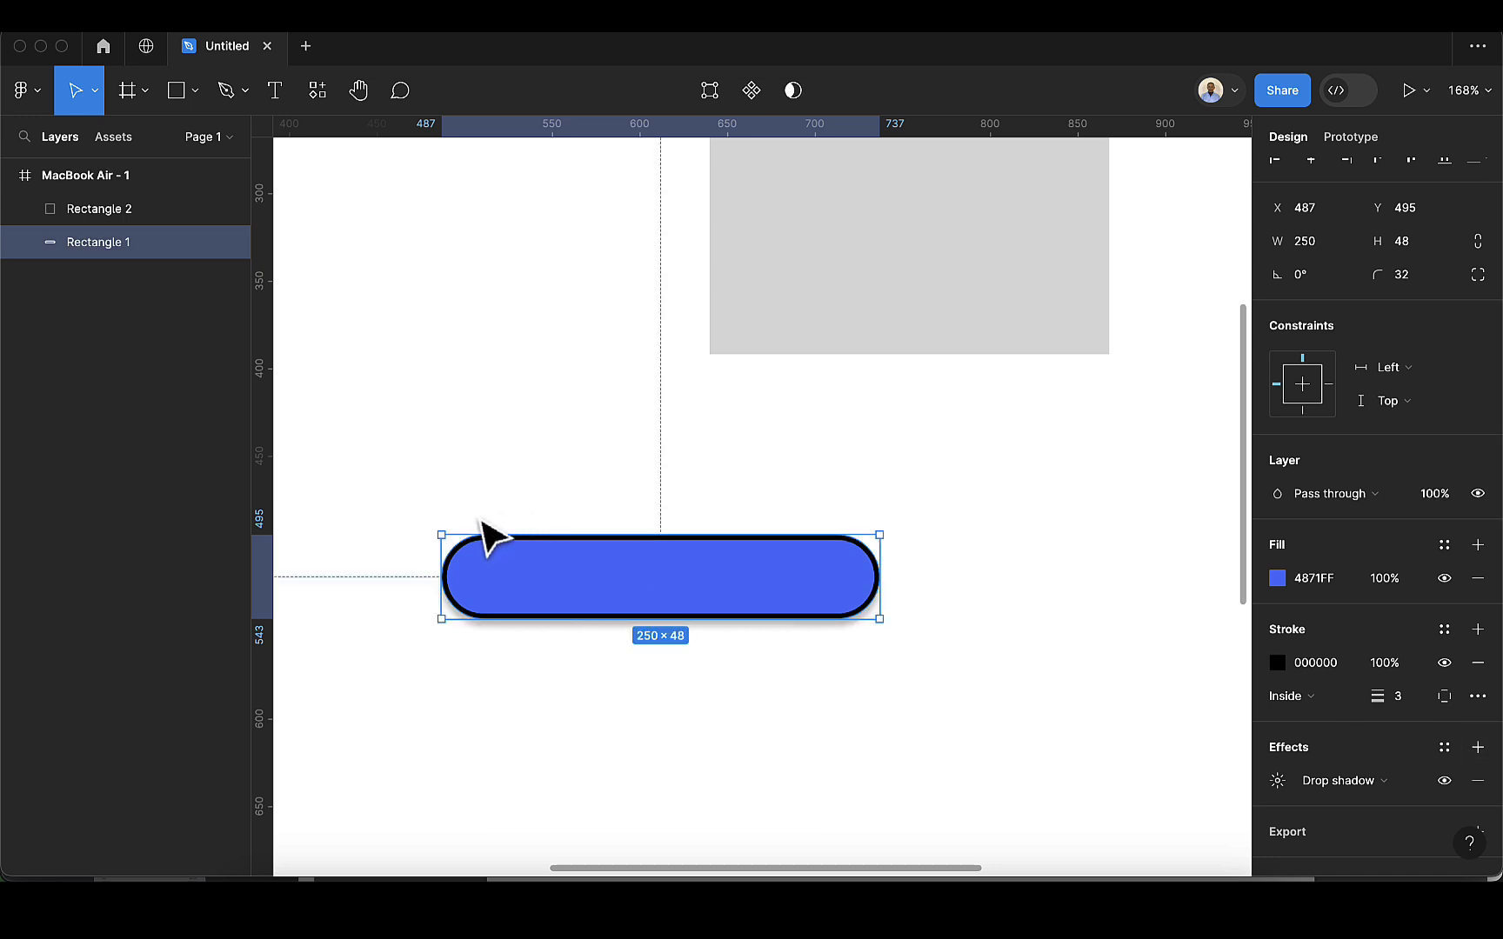
pyautogui.scroll(2, 527, 614)
pyautogui.scroll(1, 556, 622)
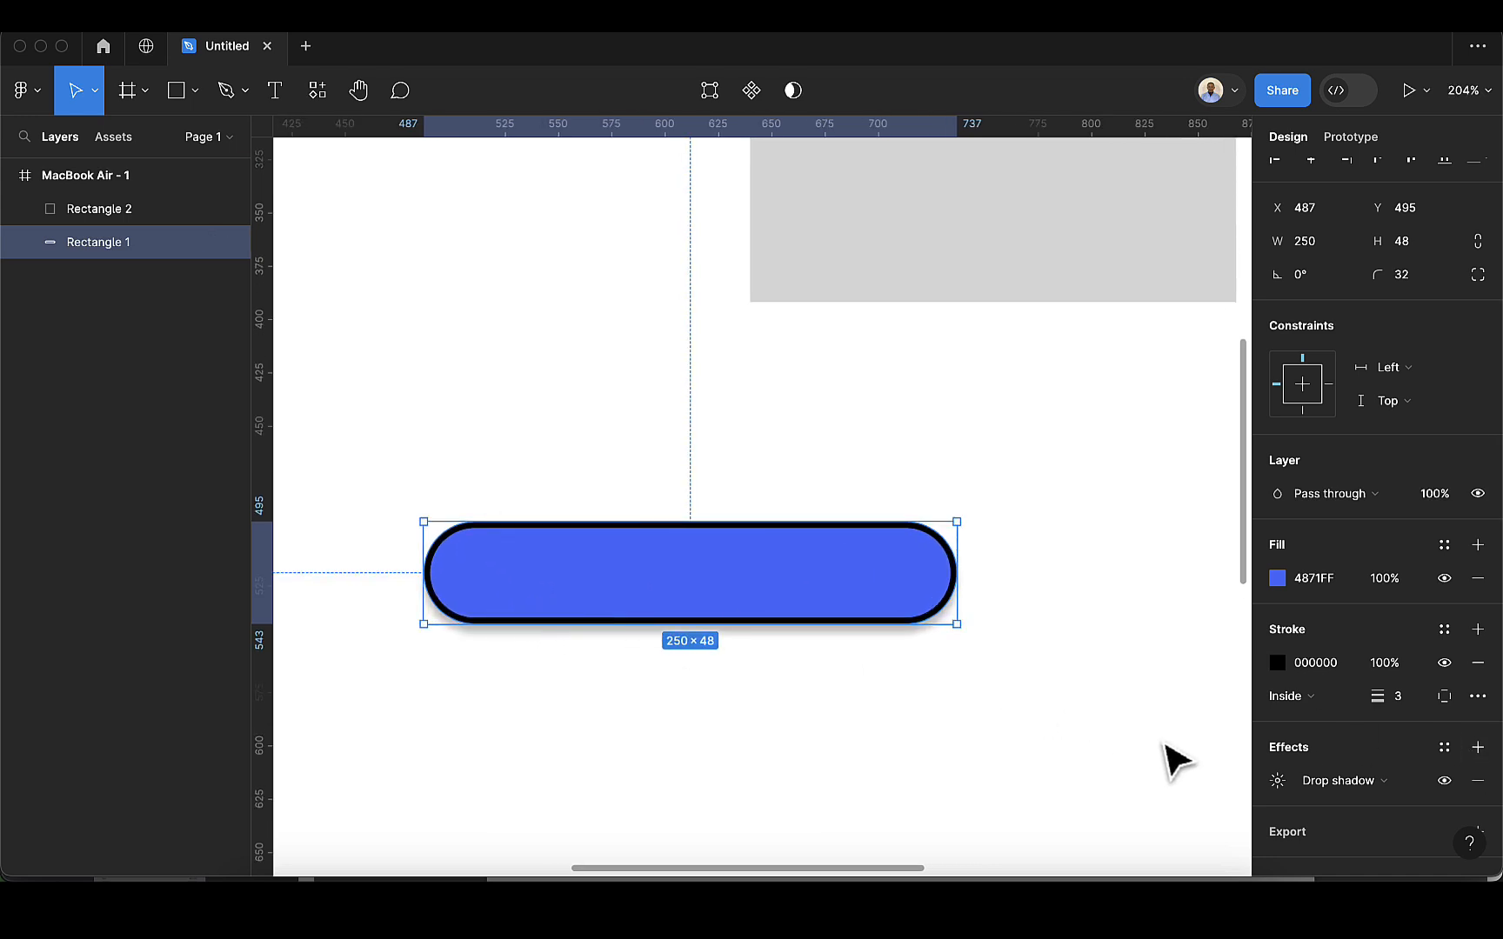
pyautogui.click(1280, 776)
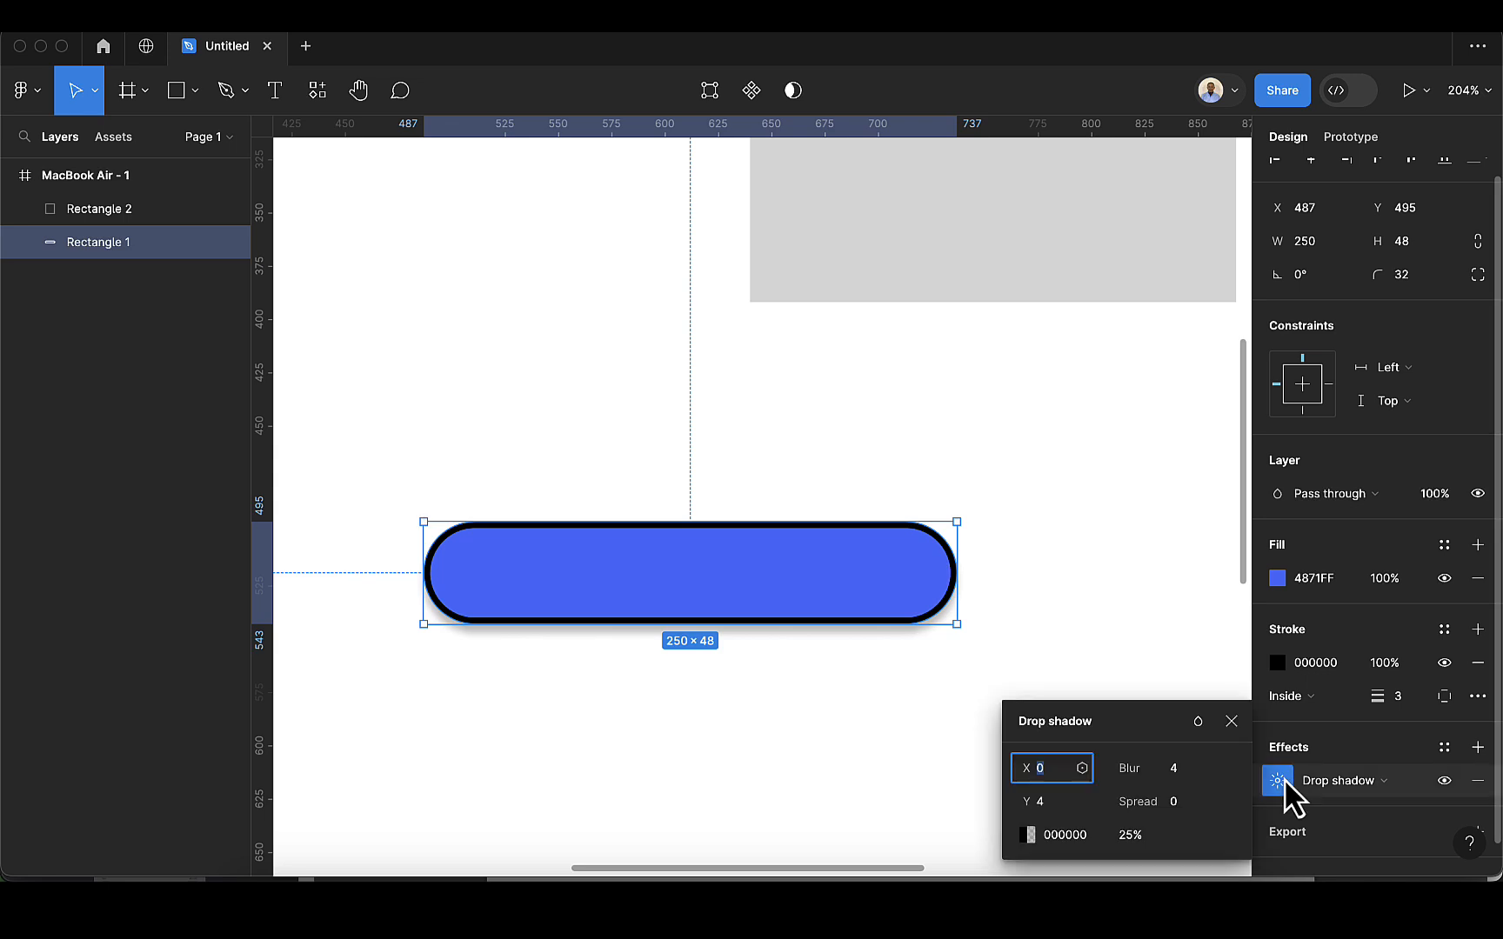
# Step: Try a drop shadow spread of 4 on the pill-shaped rectangle, and return the spread to 0
pyautogui.click(1193, 807)
pyautogui.press('Up')
pyautogui.press('Up')
pyautogui.press('Up')
pyautogui.press('Up')
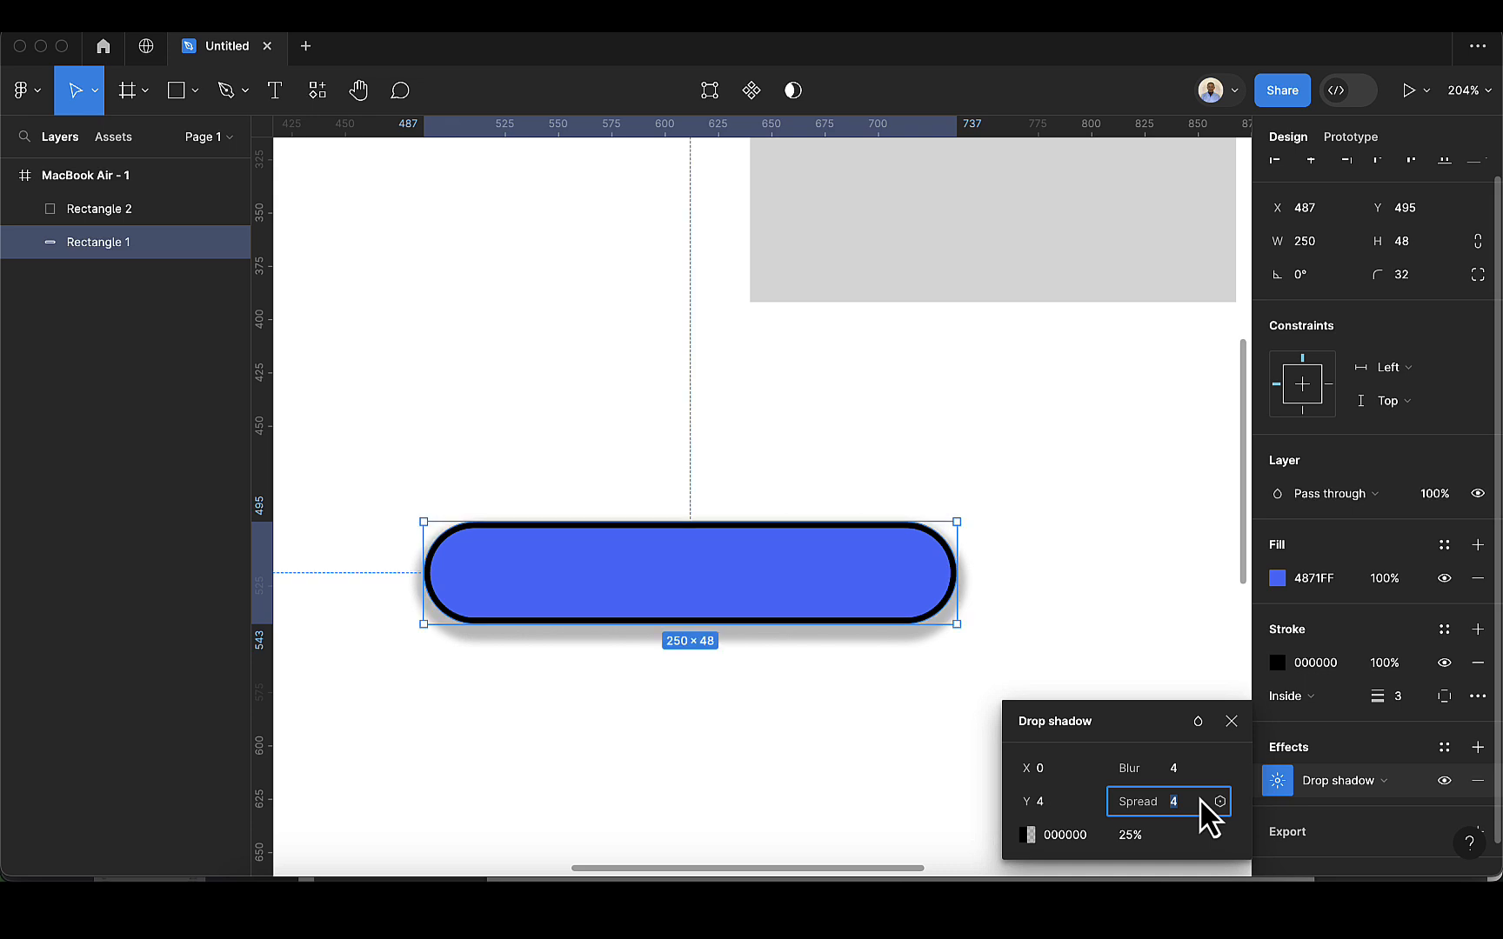
pyautogui.press('Down')
pyautogui.press('Down')
pyautogui.press('Down')
pyautogui.press('Down')
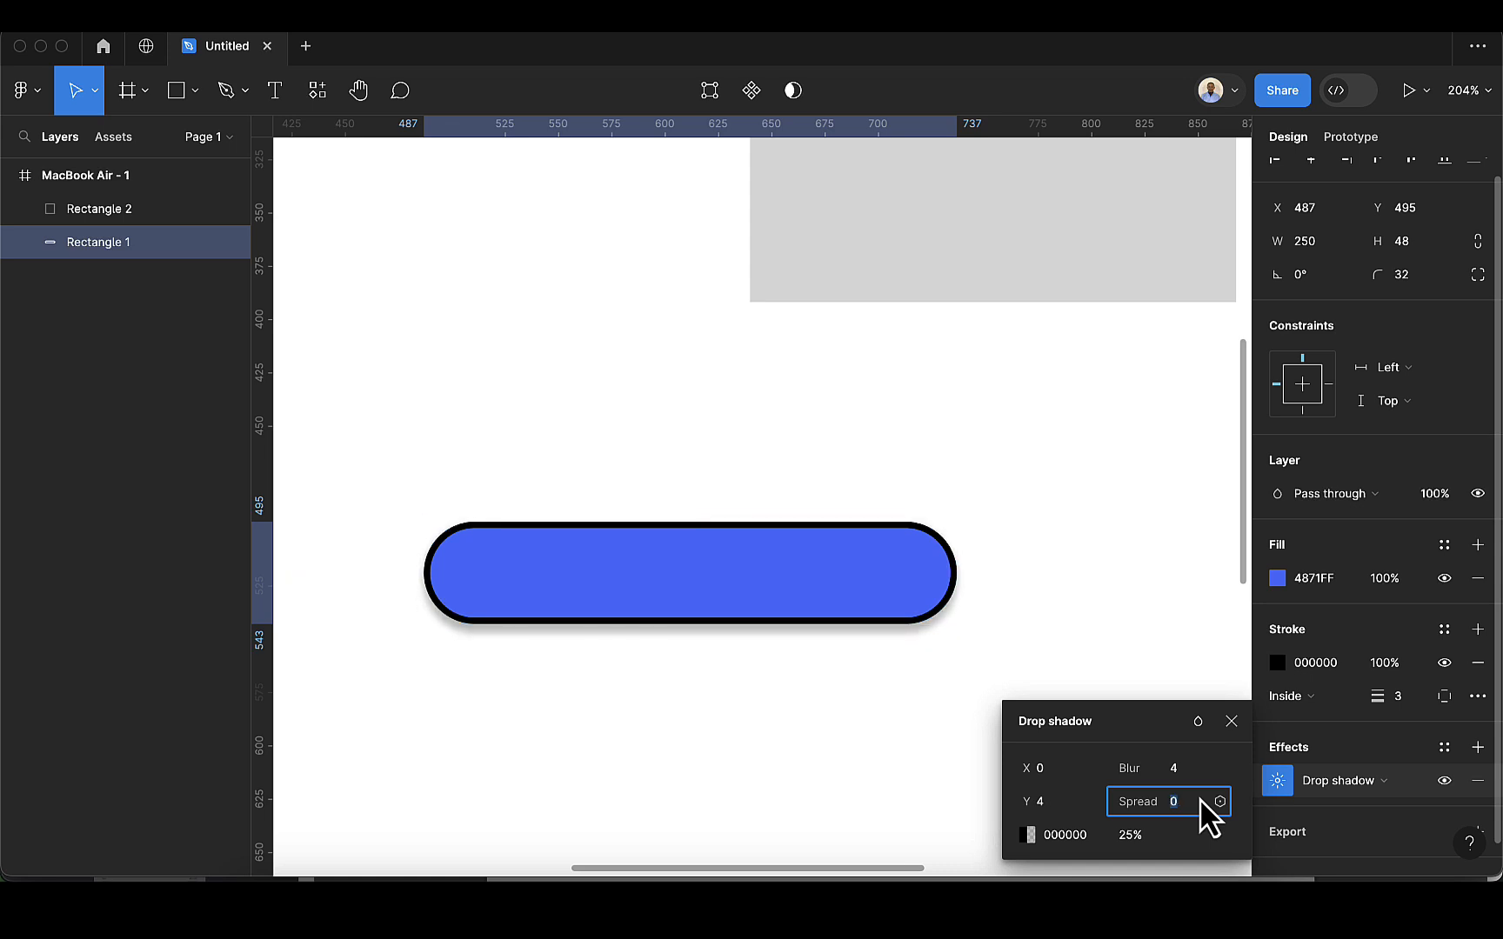
# Step: Set the opacity of the pill's drop shadow to 10%
pyautogui.click(1153, 842)
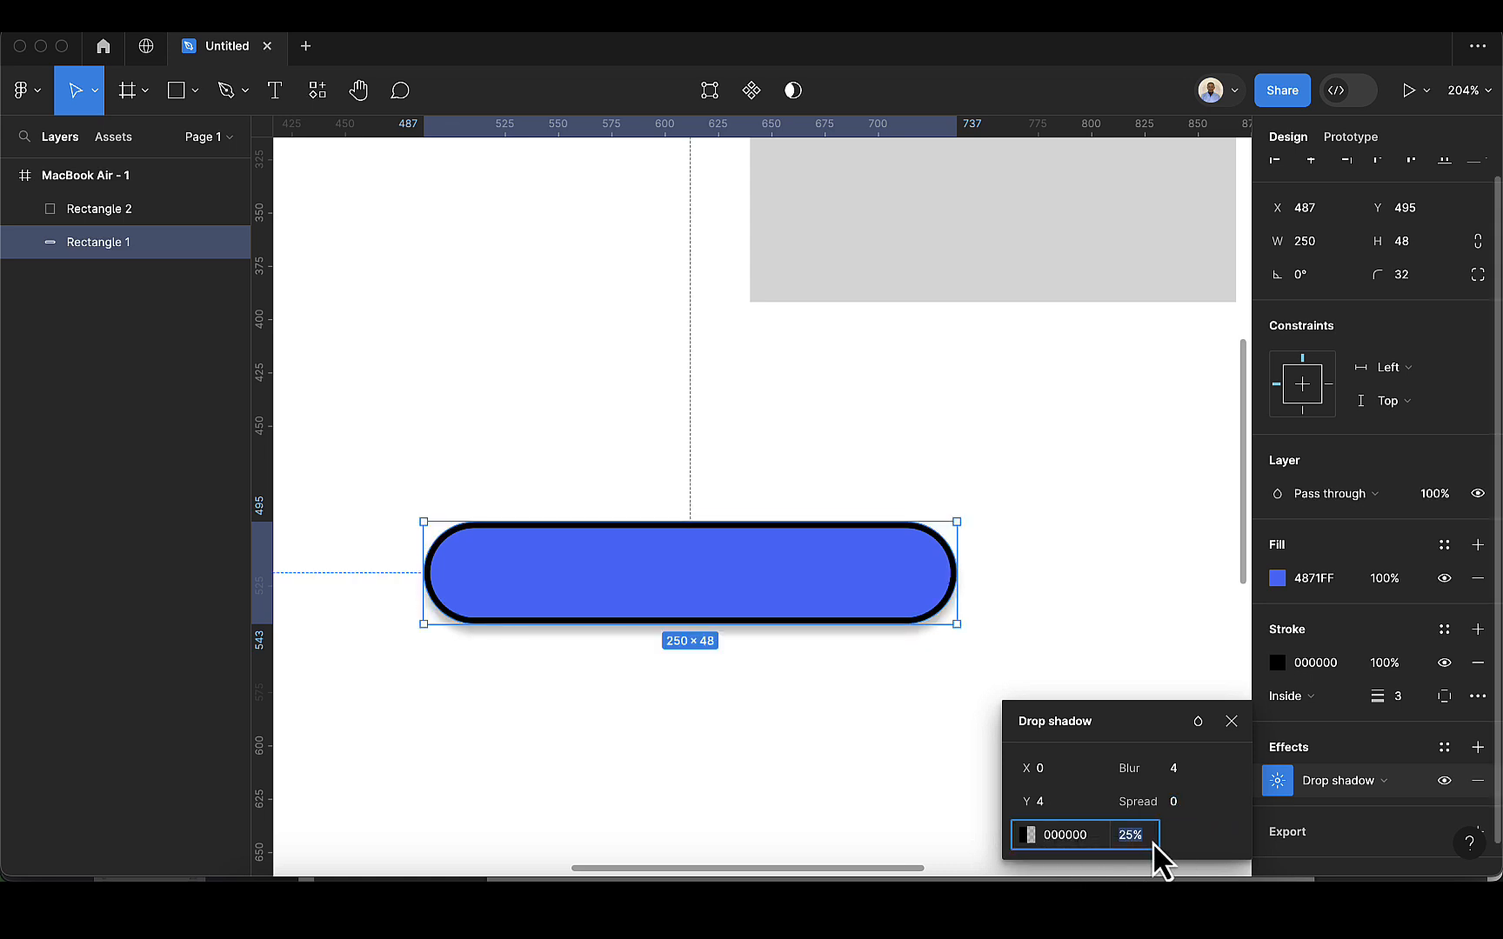
pyautogui.press('Down')
pyautogui.write('0')
pyautogui.press('Return')
# Step: Set the drop shadow's spread to 2 and its Y offset to 2, and deselect the pill to inspect it
pyautogui.click(1184, 805)
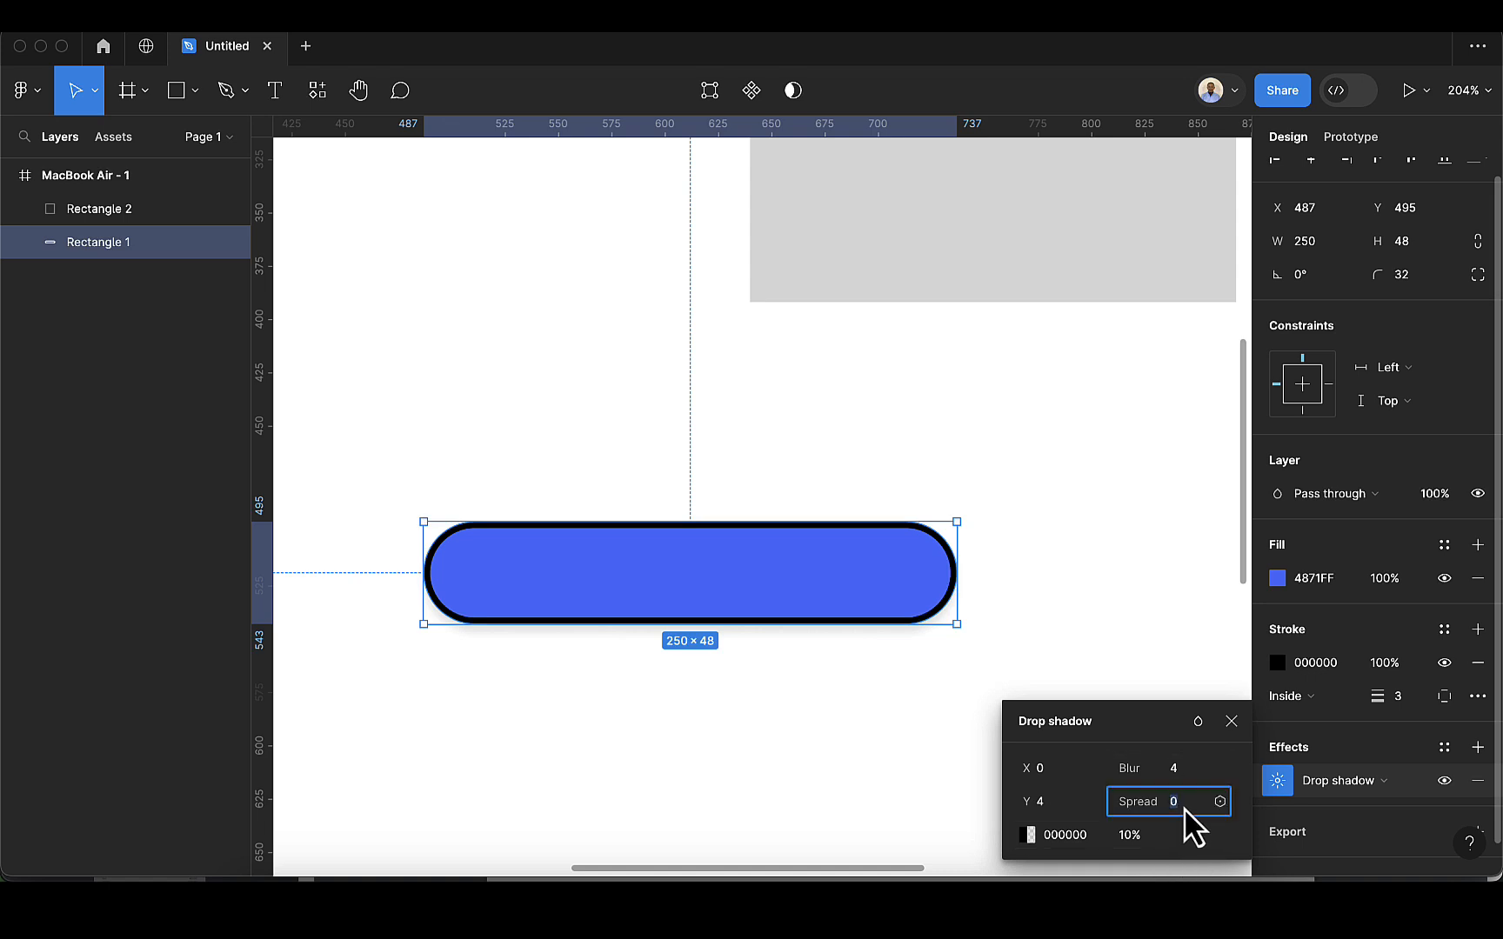
pyautogui.press('Up')
pyautogui.press('Up')
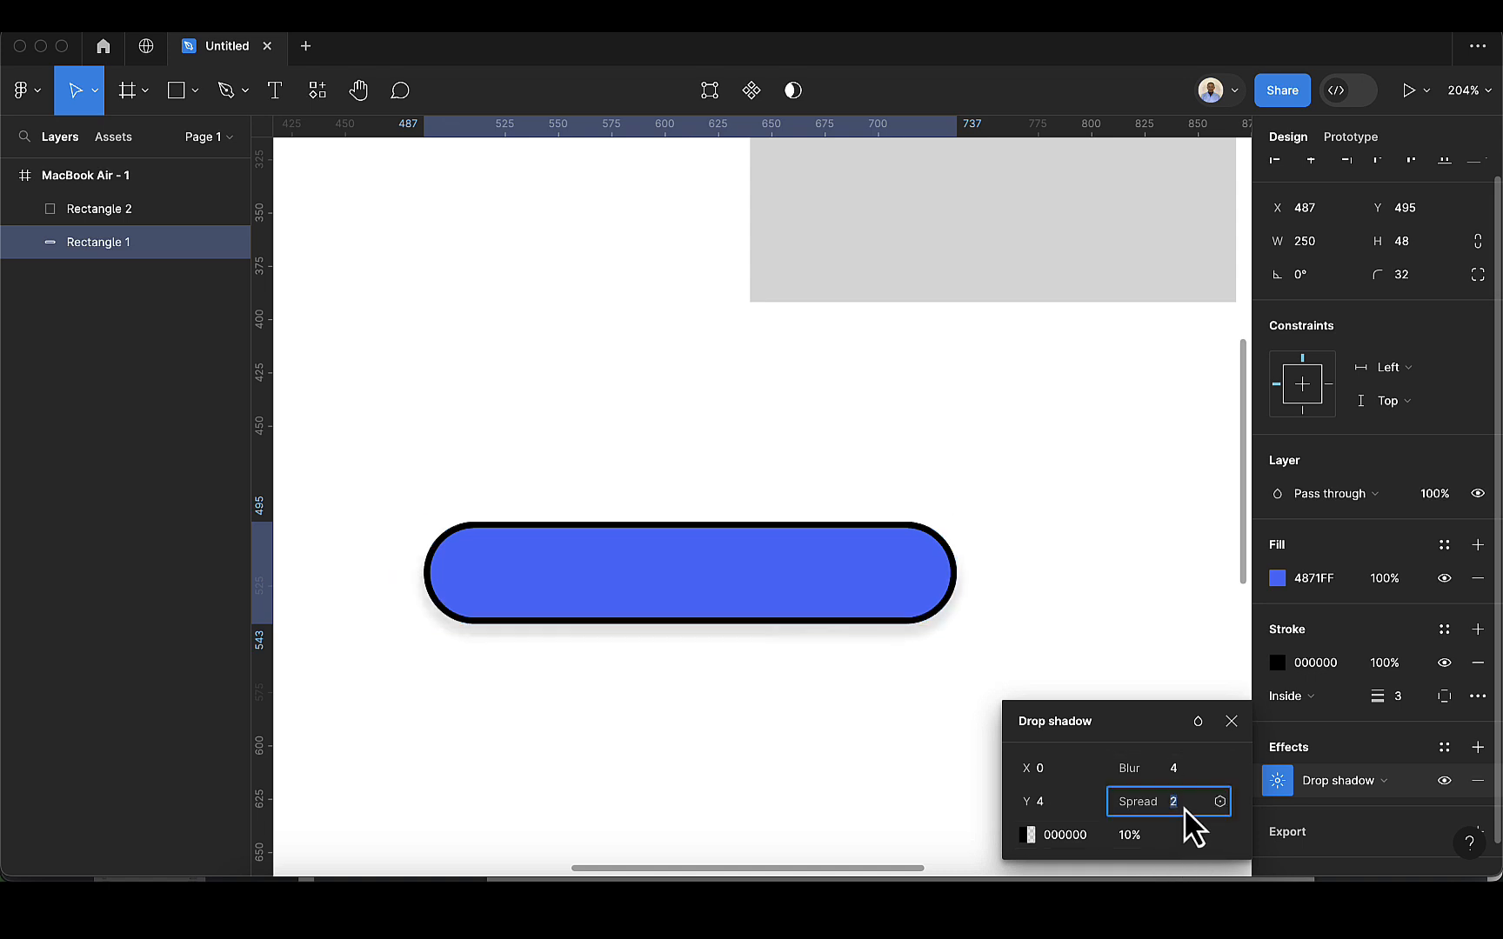
pyautogui.click(1058, 806)
pyautogui.press('Down')
pyautogui.press('Down')
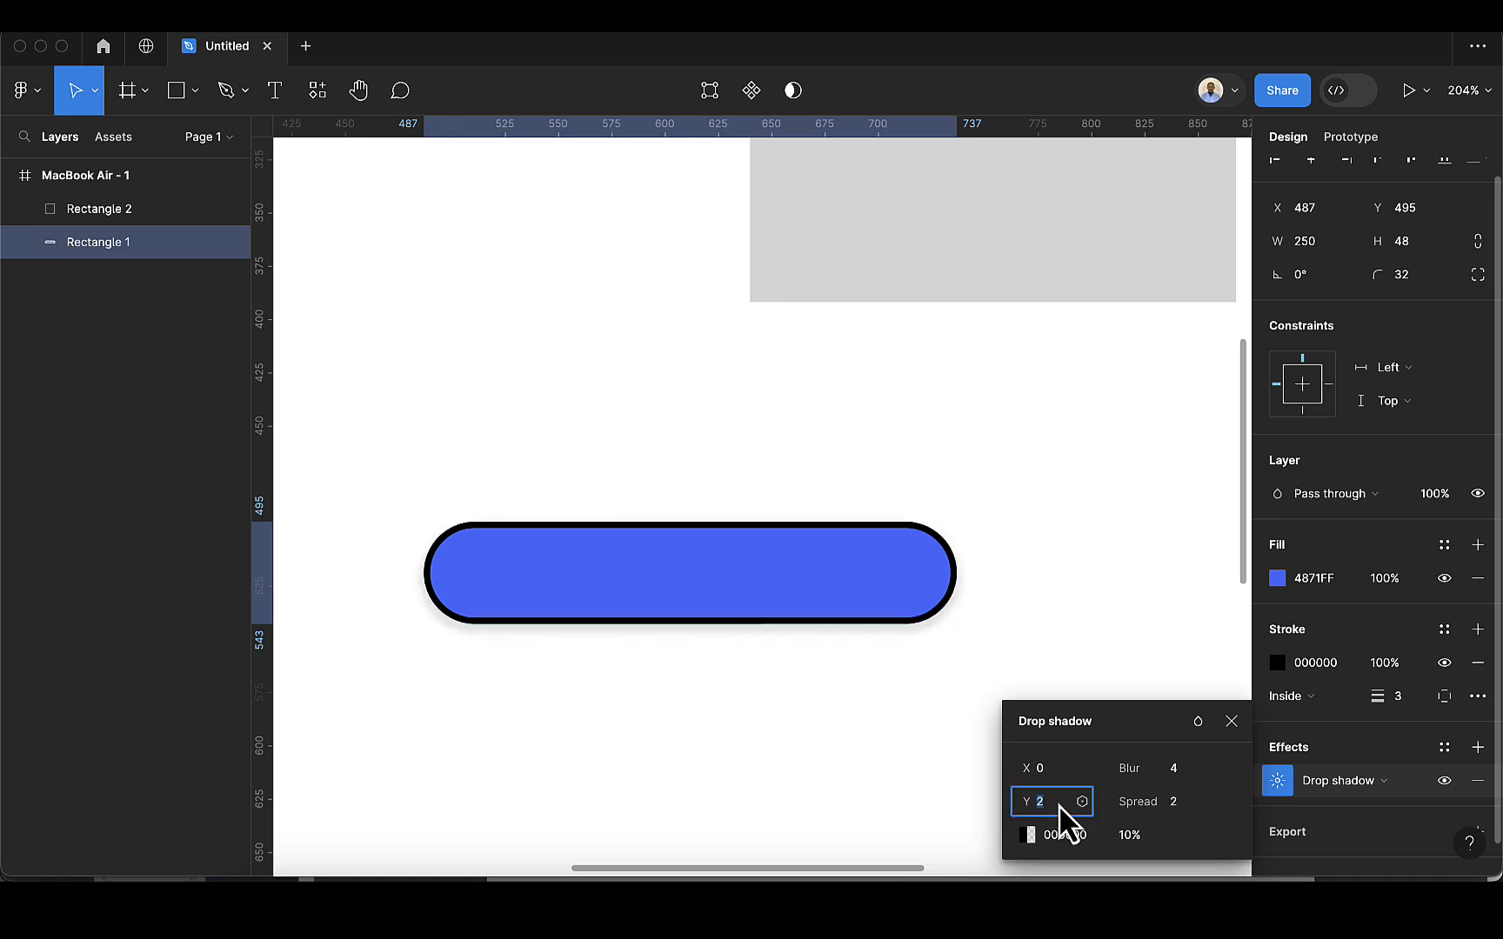
pyautogui.click(856, 723)
pyautogui.scroll(-5, 856, 722)
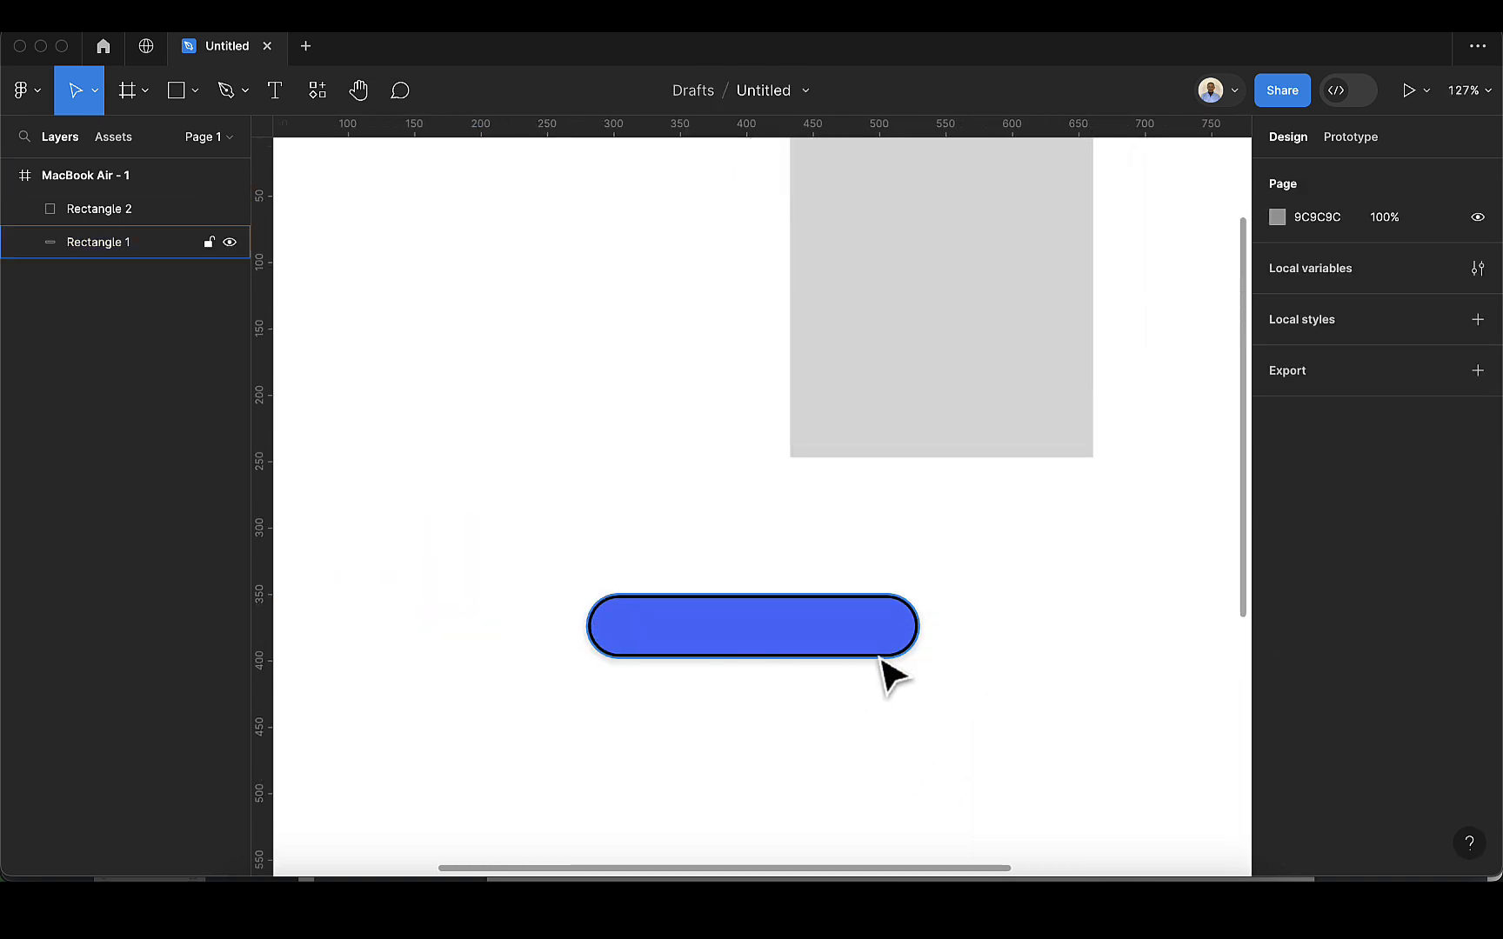
# Step: Try adding a 1x PNG export setting to the pill-shaped rectangle, look through the format options, and remove the setting
pyautogui.click(875, 652)
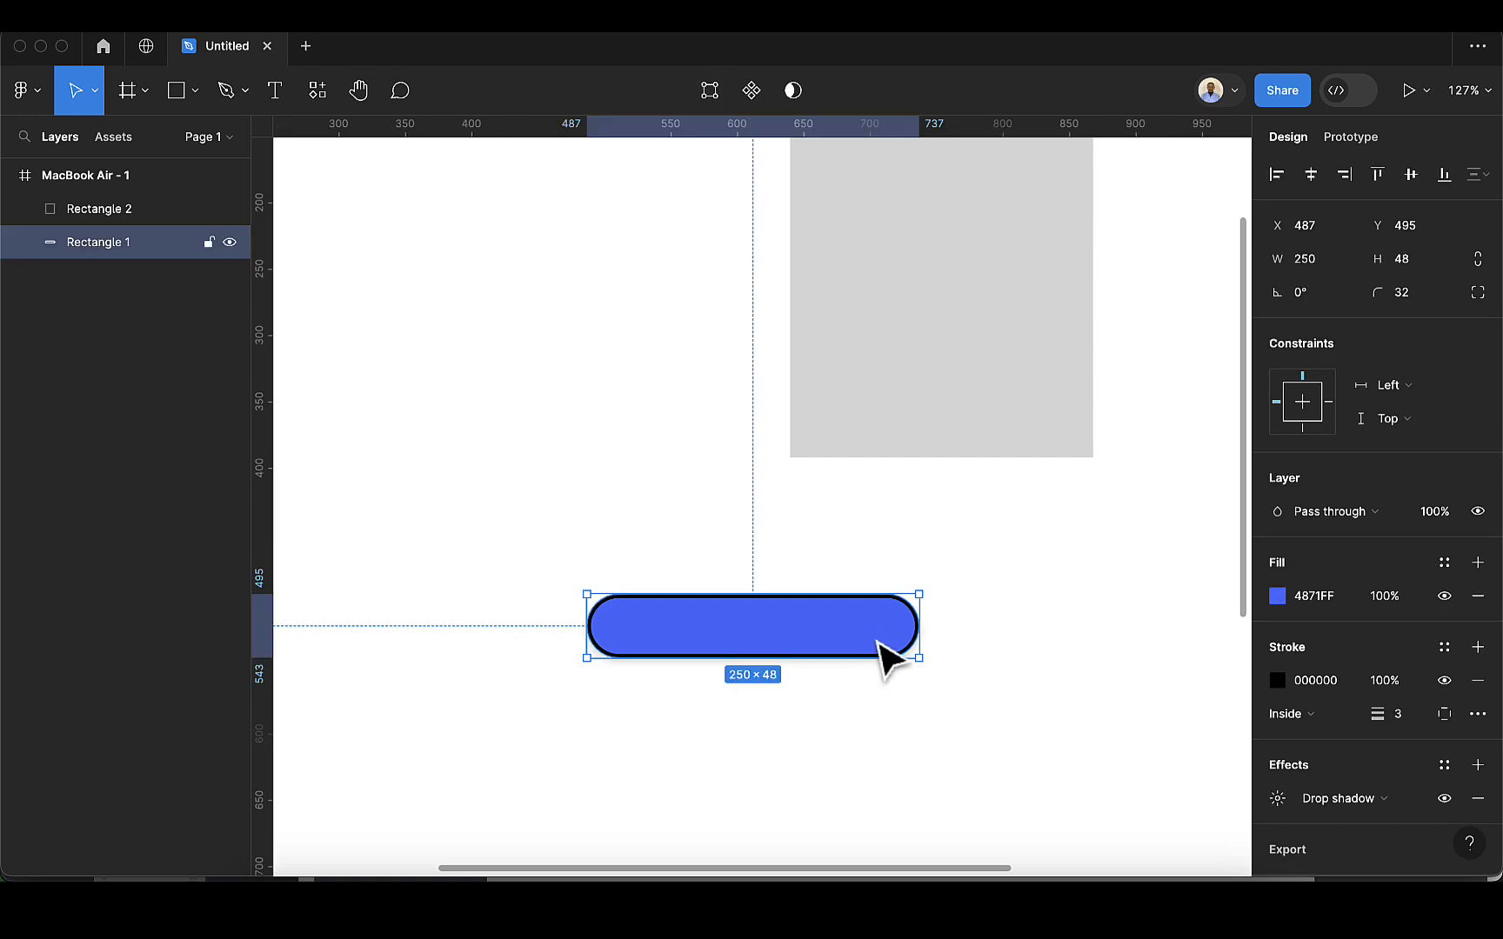
pyautogui.scroll(-1, 1403, 764)
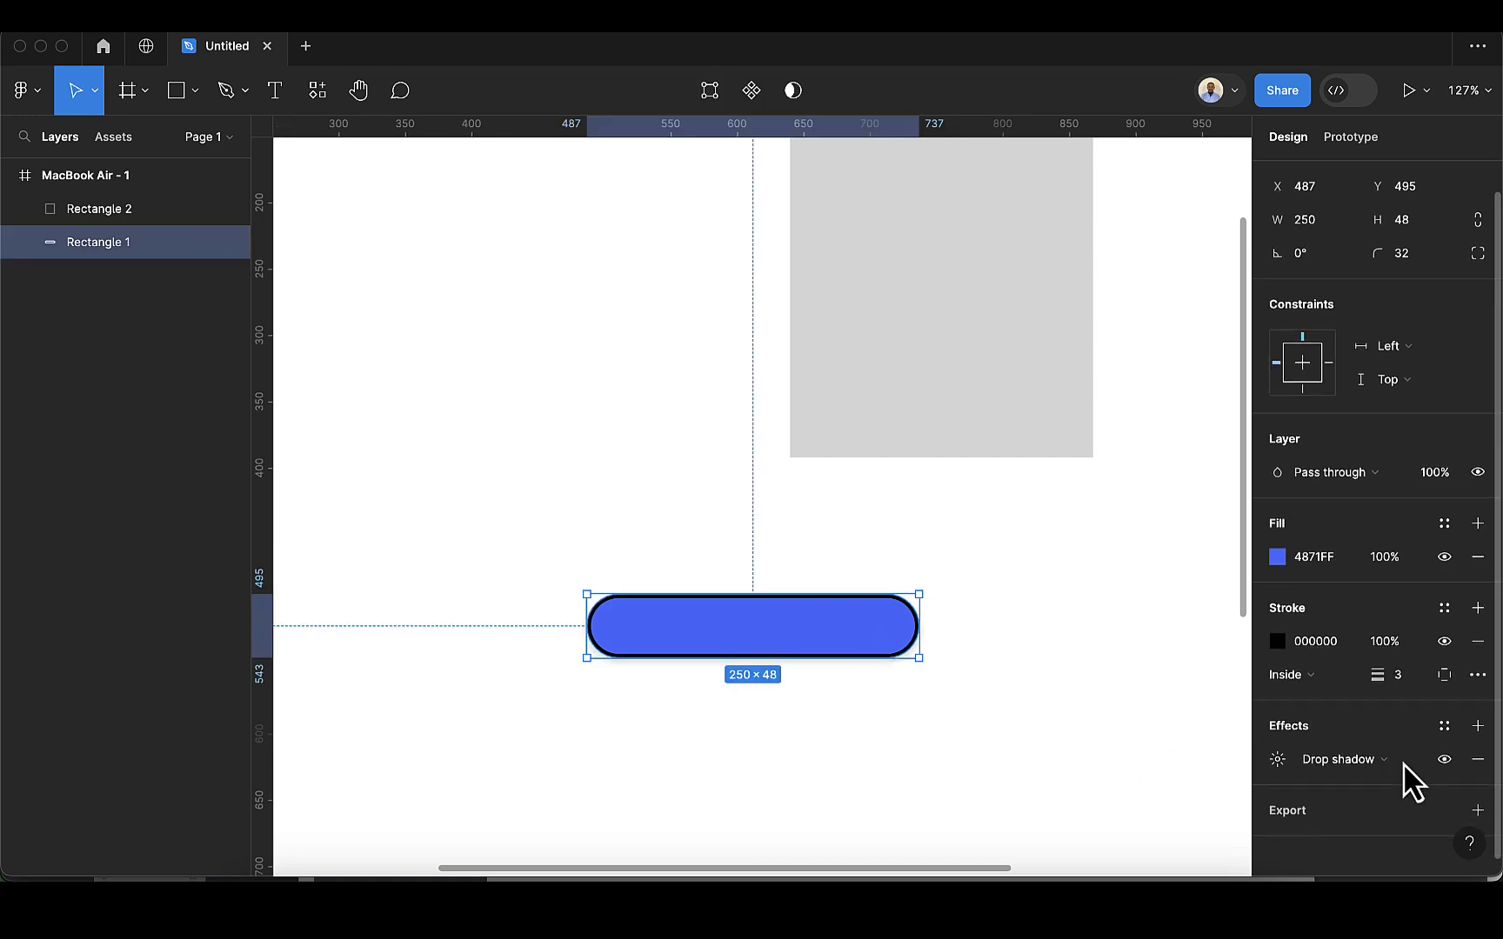
pyautogui.click(1477, 799)
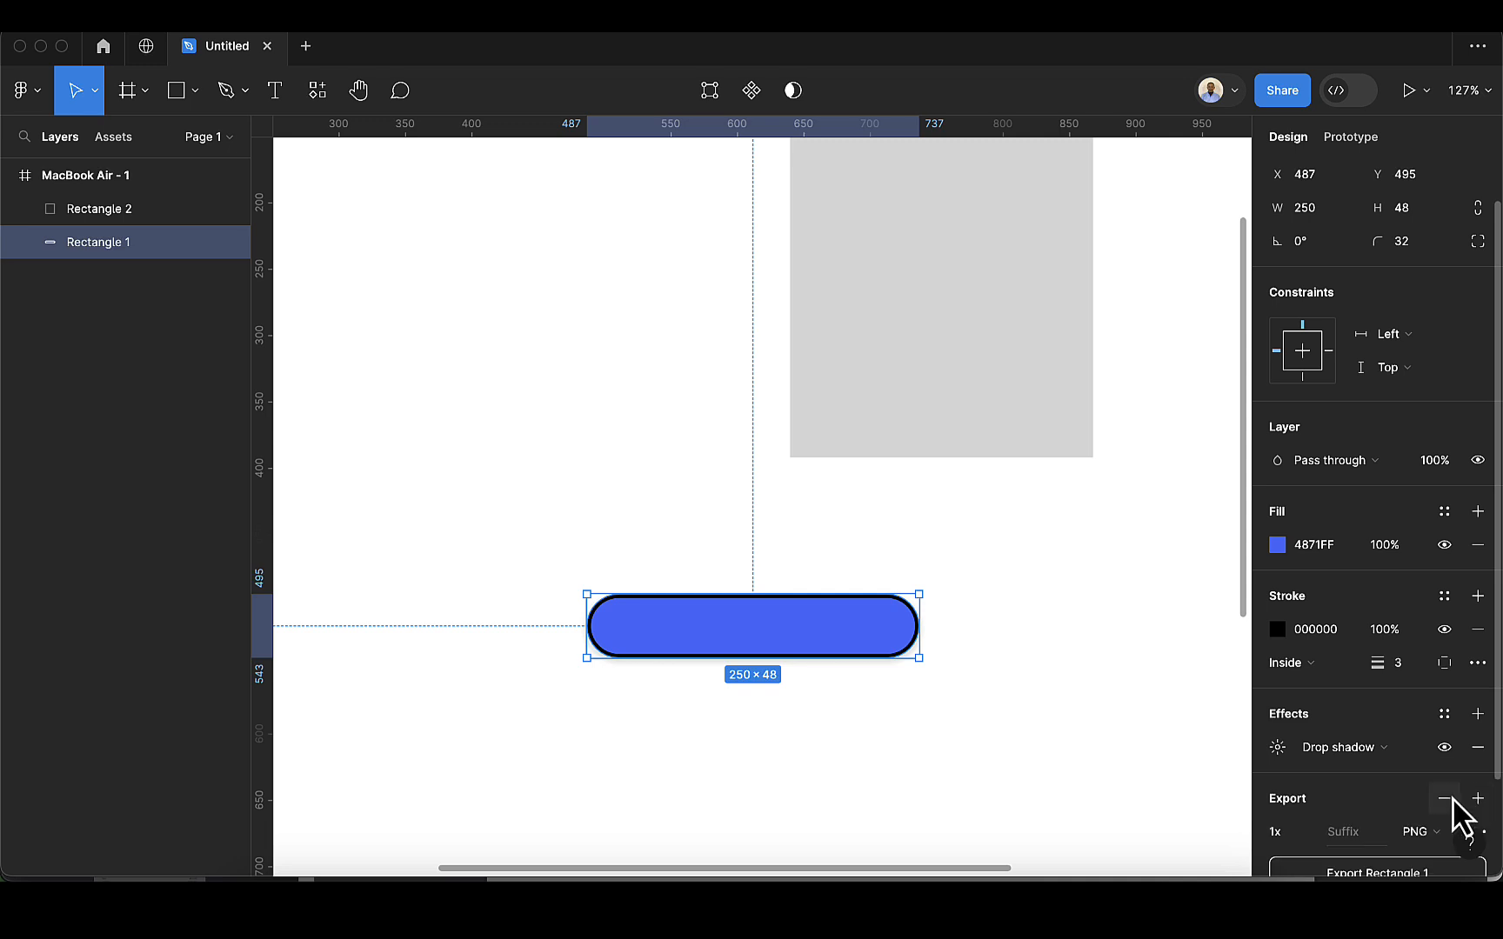
pyautogui.scroll(-3, 1394, 779)
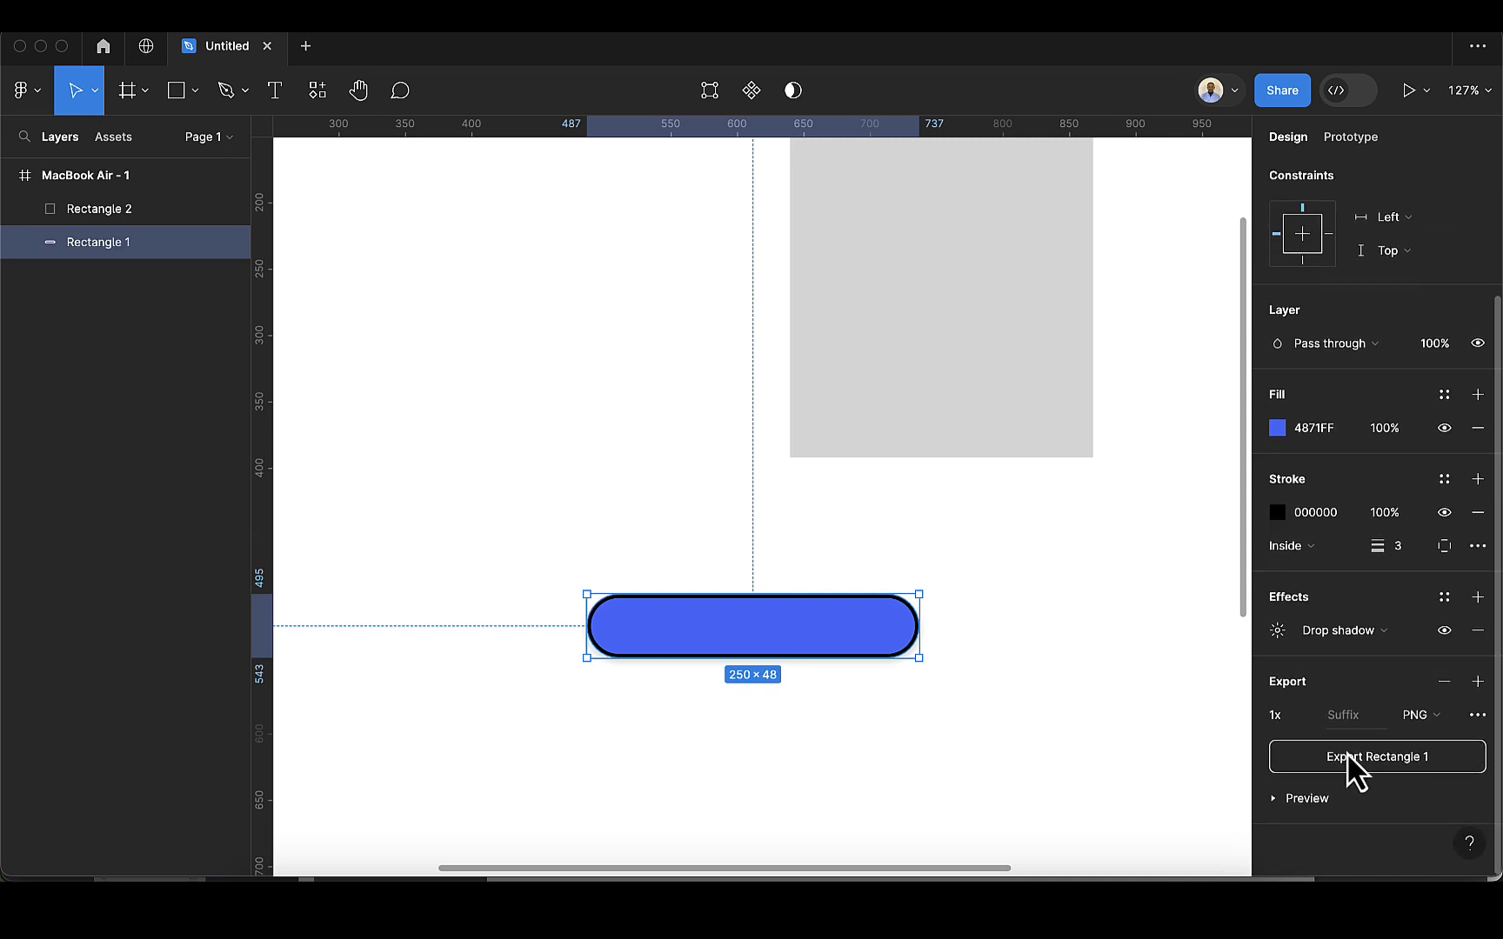
pyautogui.click(1432, 718)
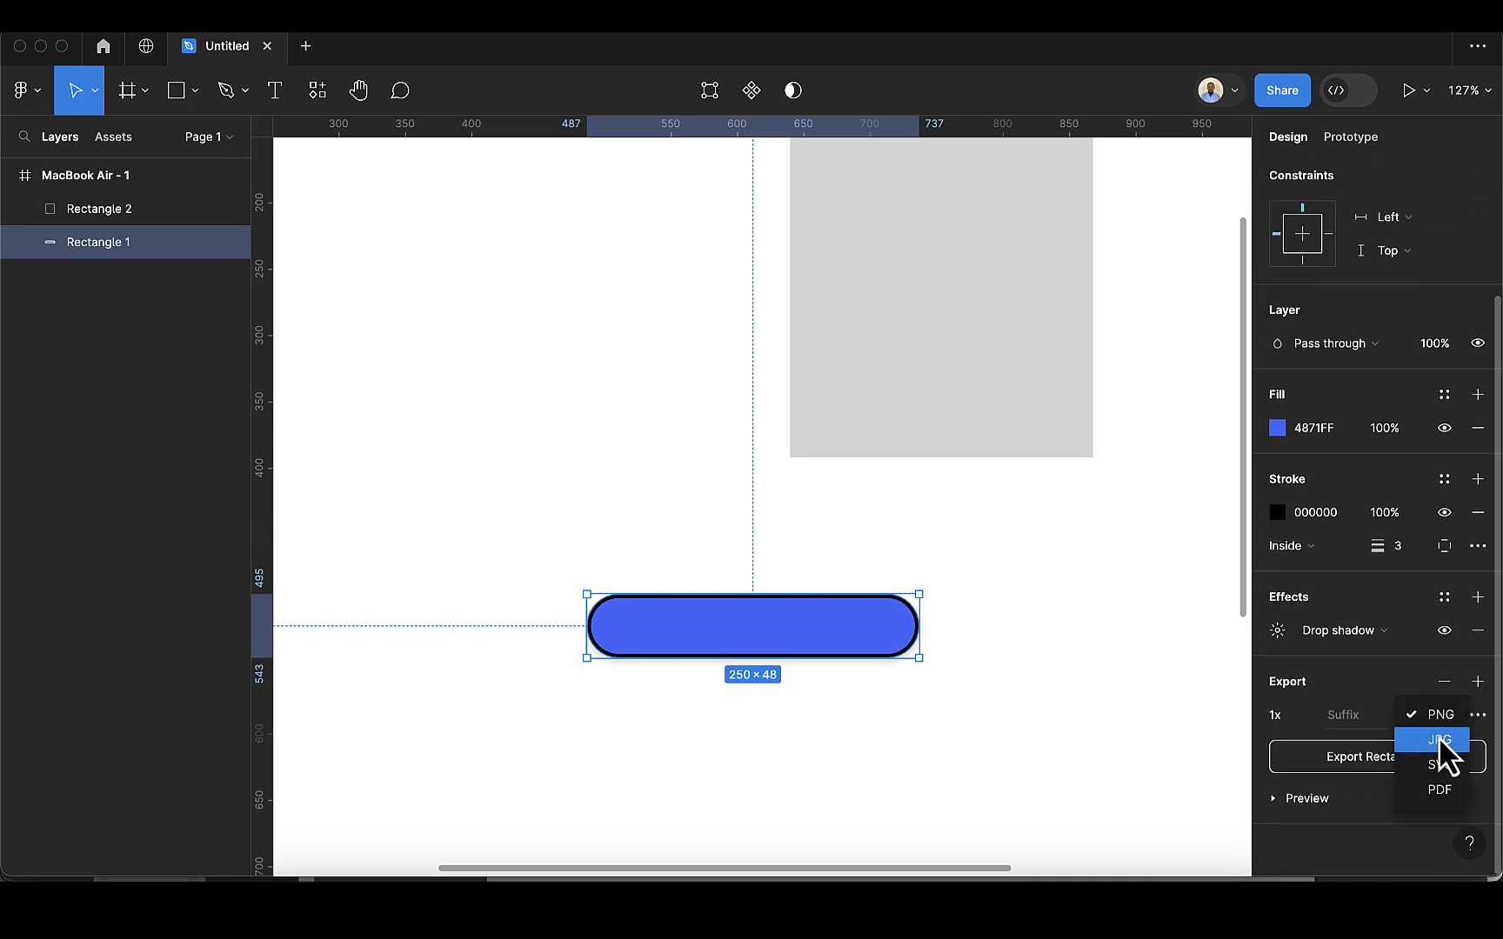
pyautogui.click(1388, 690)
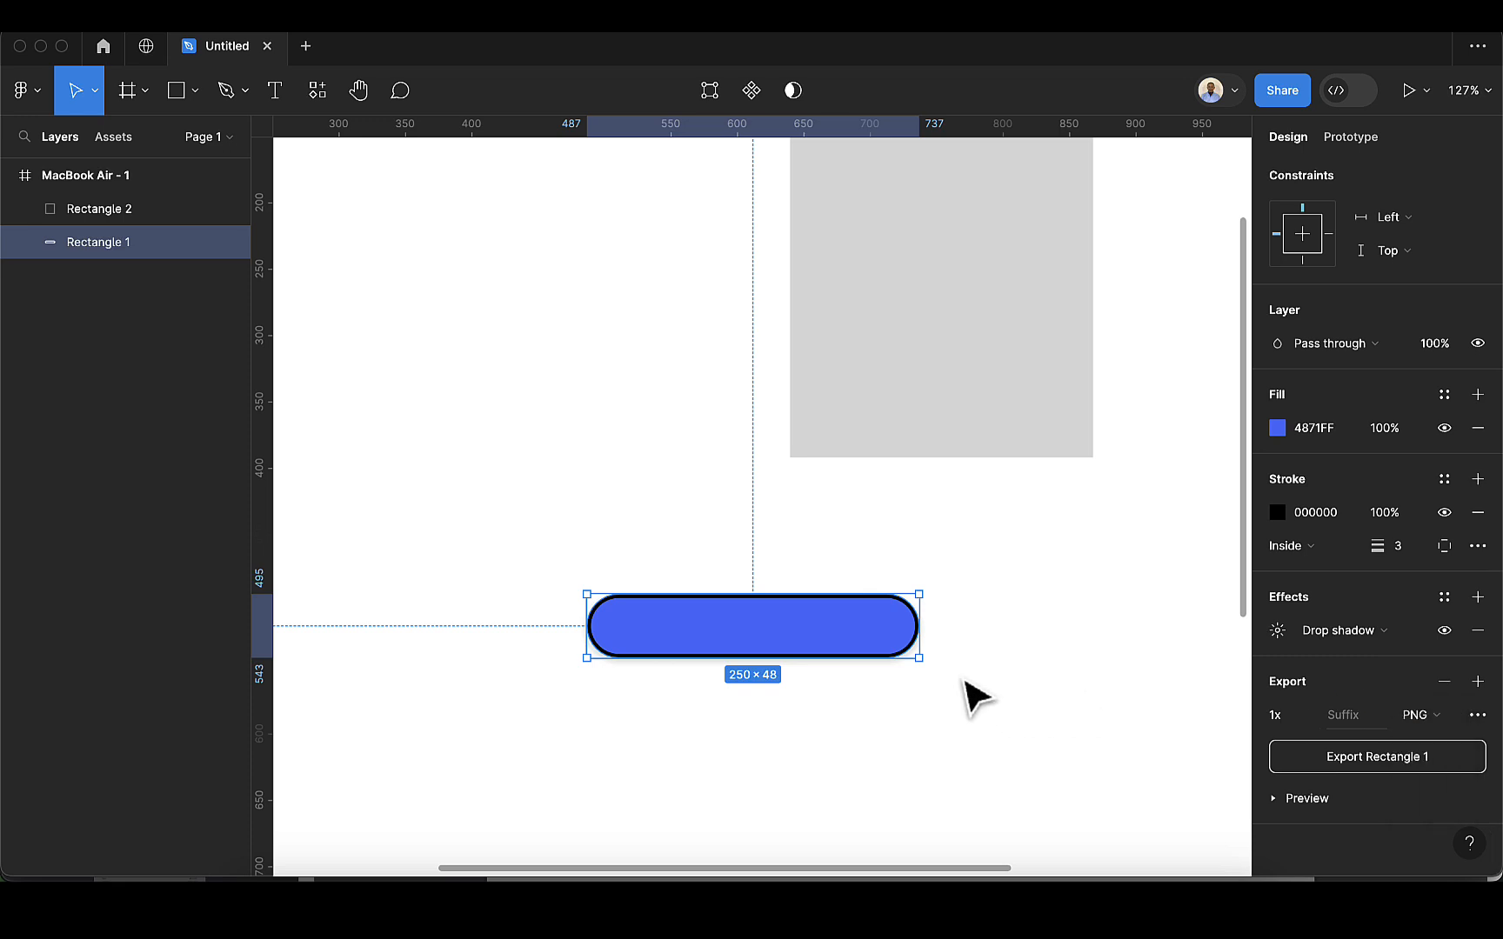
pyautogui.click(1445, 683)
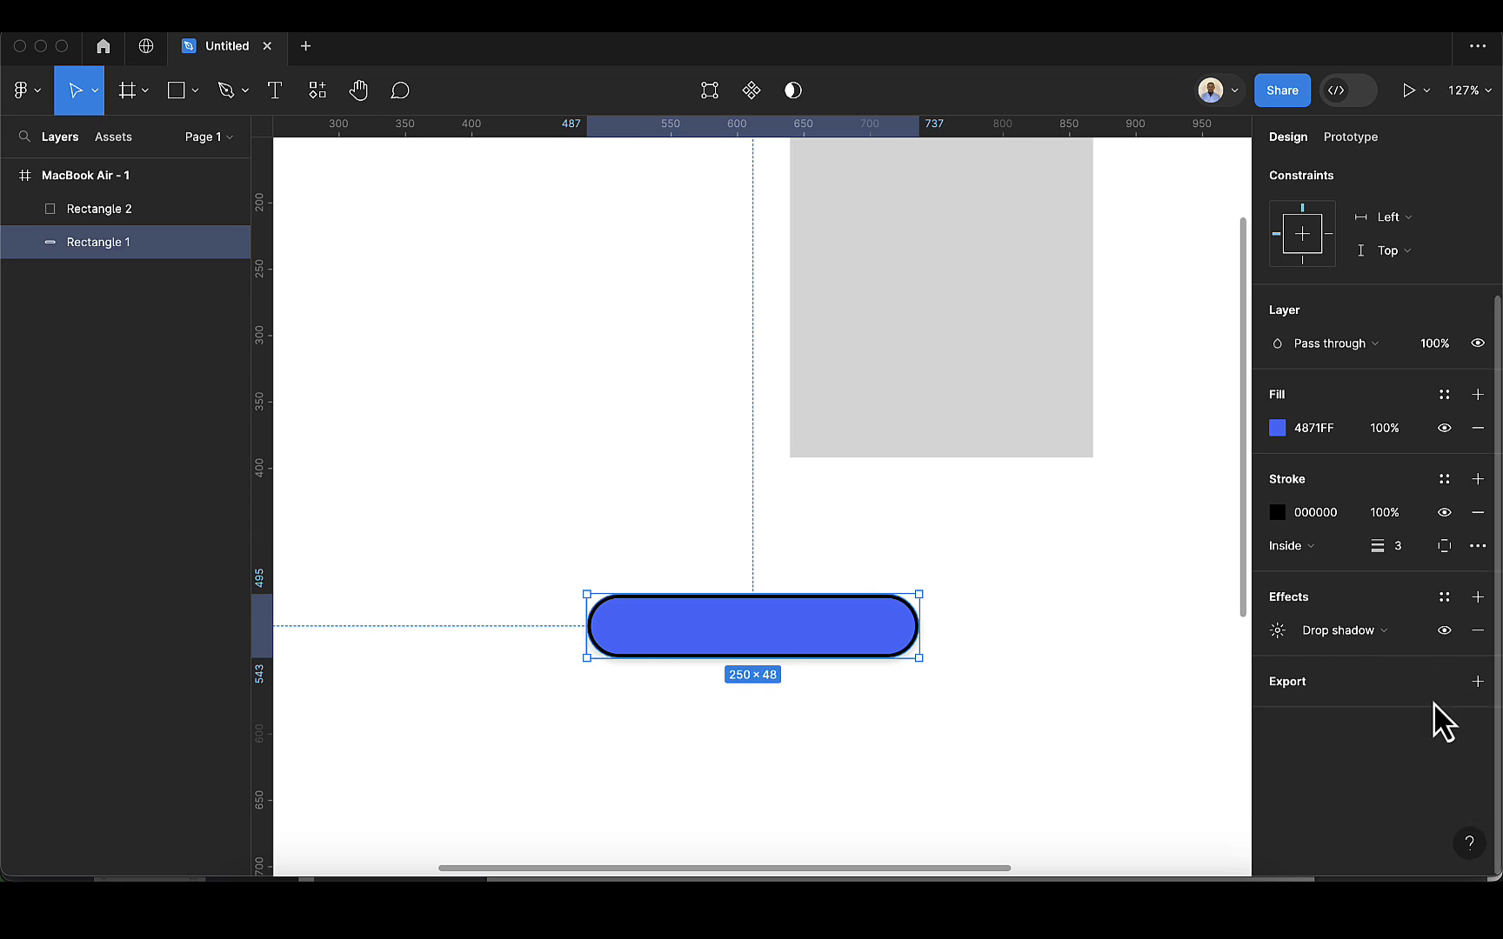
# Step: Add the text "Donate Now" on the blue pill button and centre it within the shape
pyautogui.scroll(3, 1366, 688)
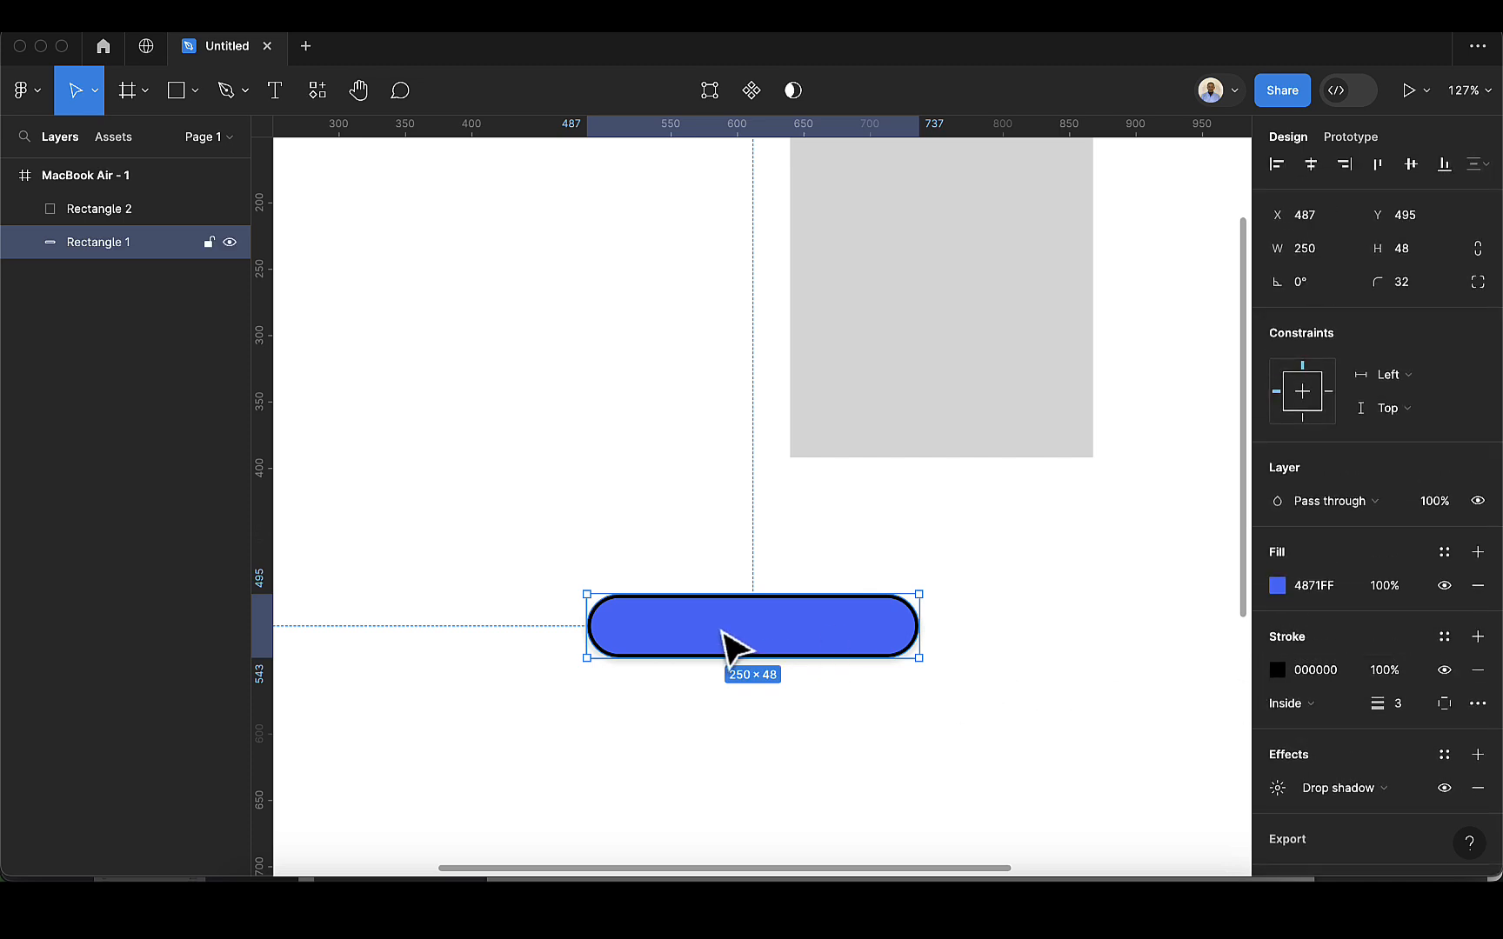
pyautogui.scroll(5, 725, 639)
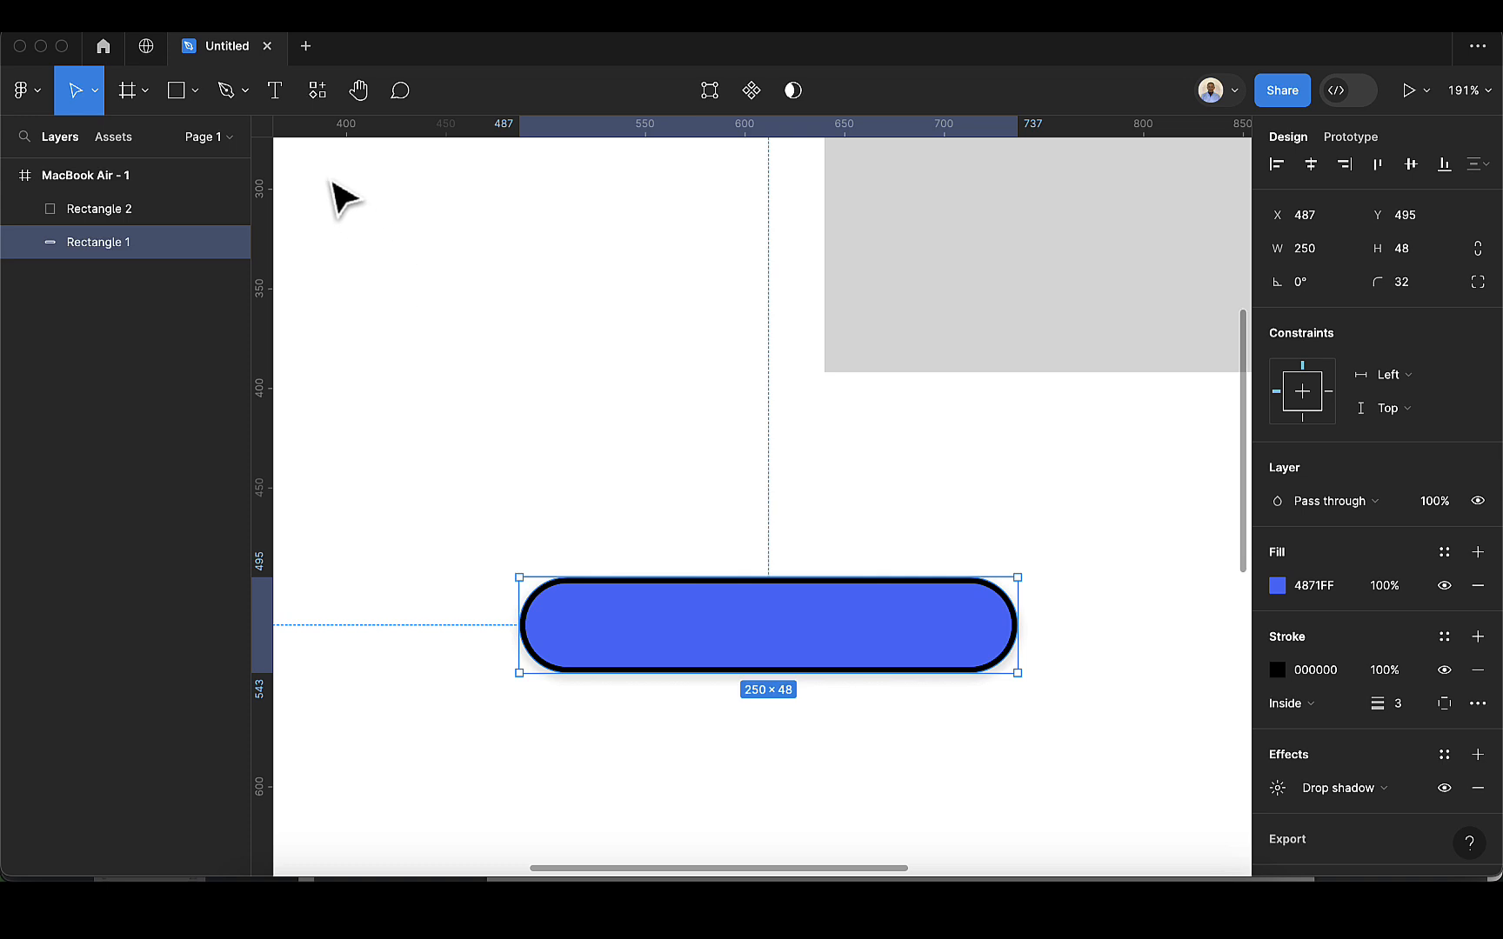
pyautogui.click(275, 90)
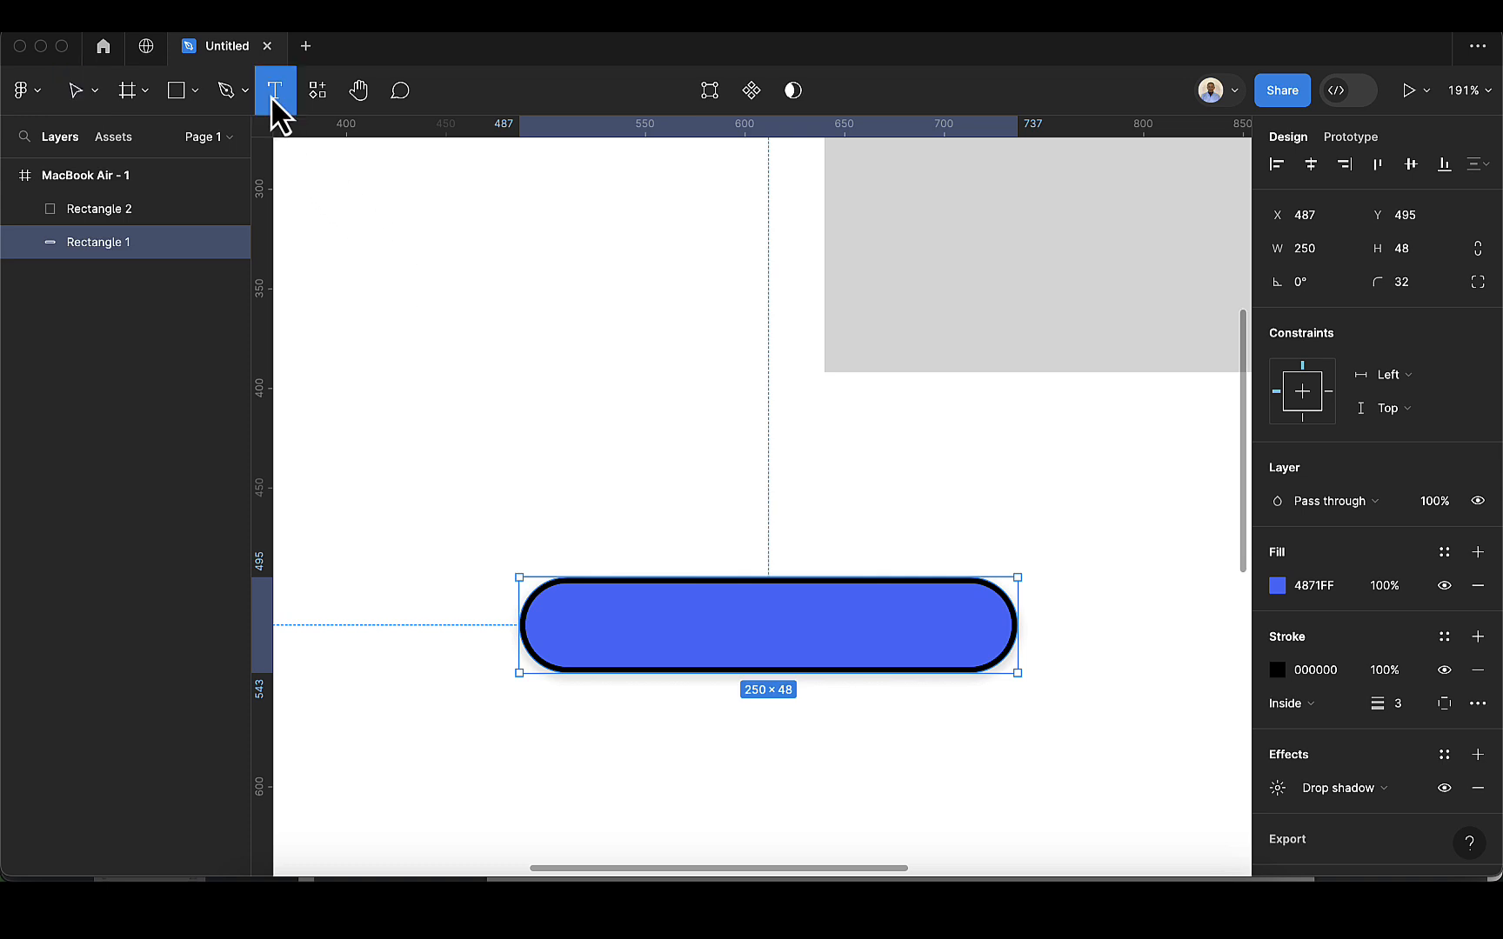
pyautogui.click(714, 617)
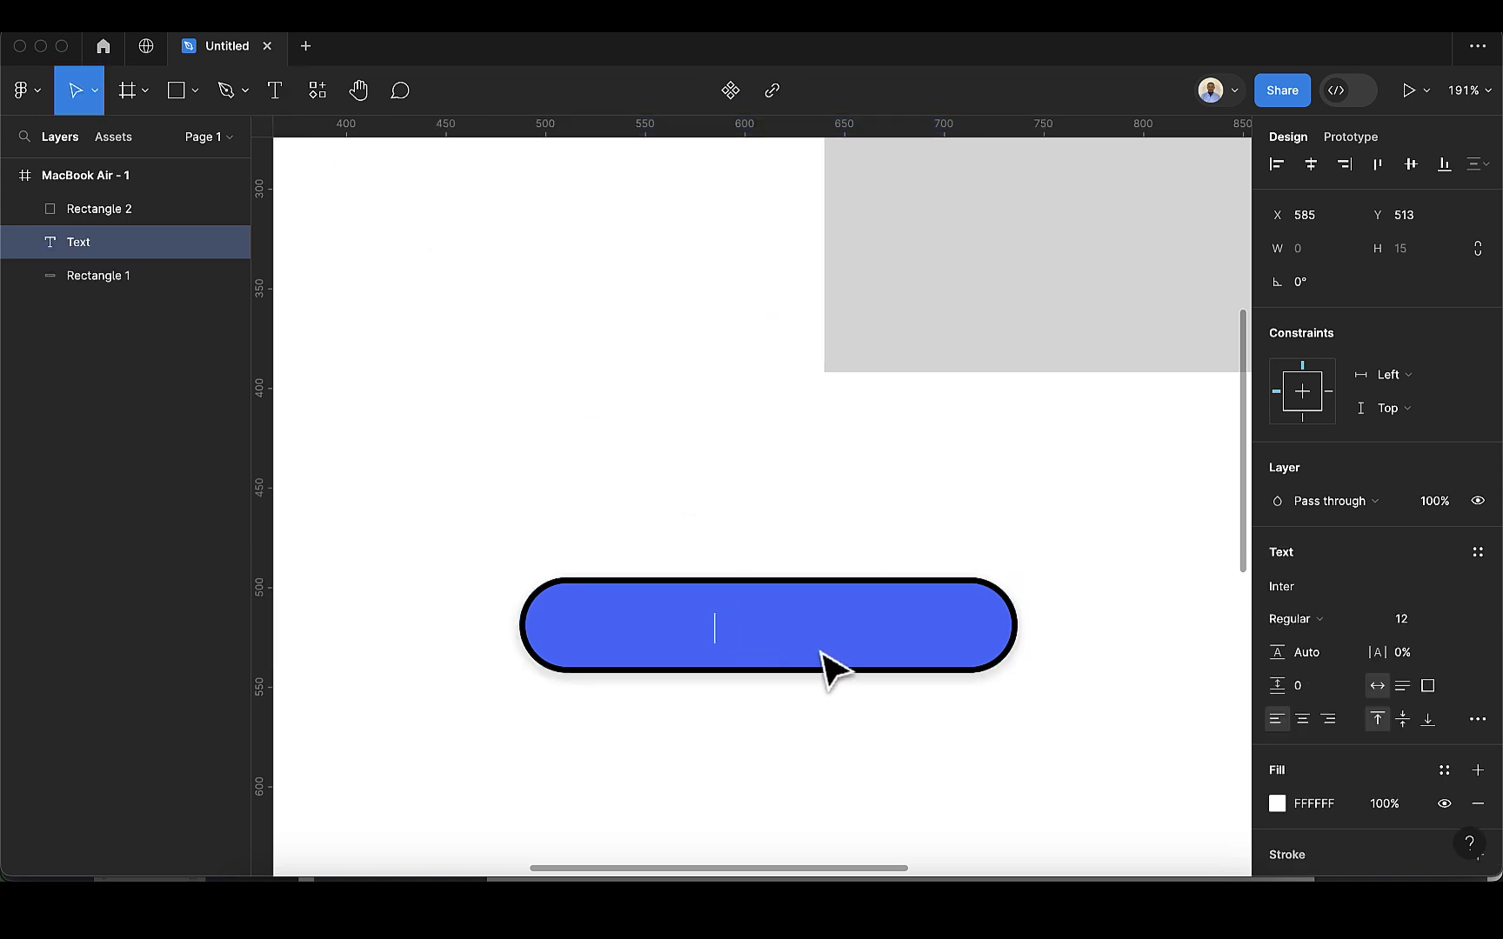
pyautogui.write('D')
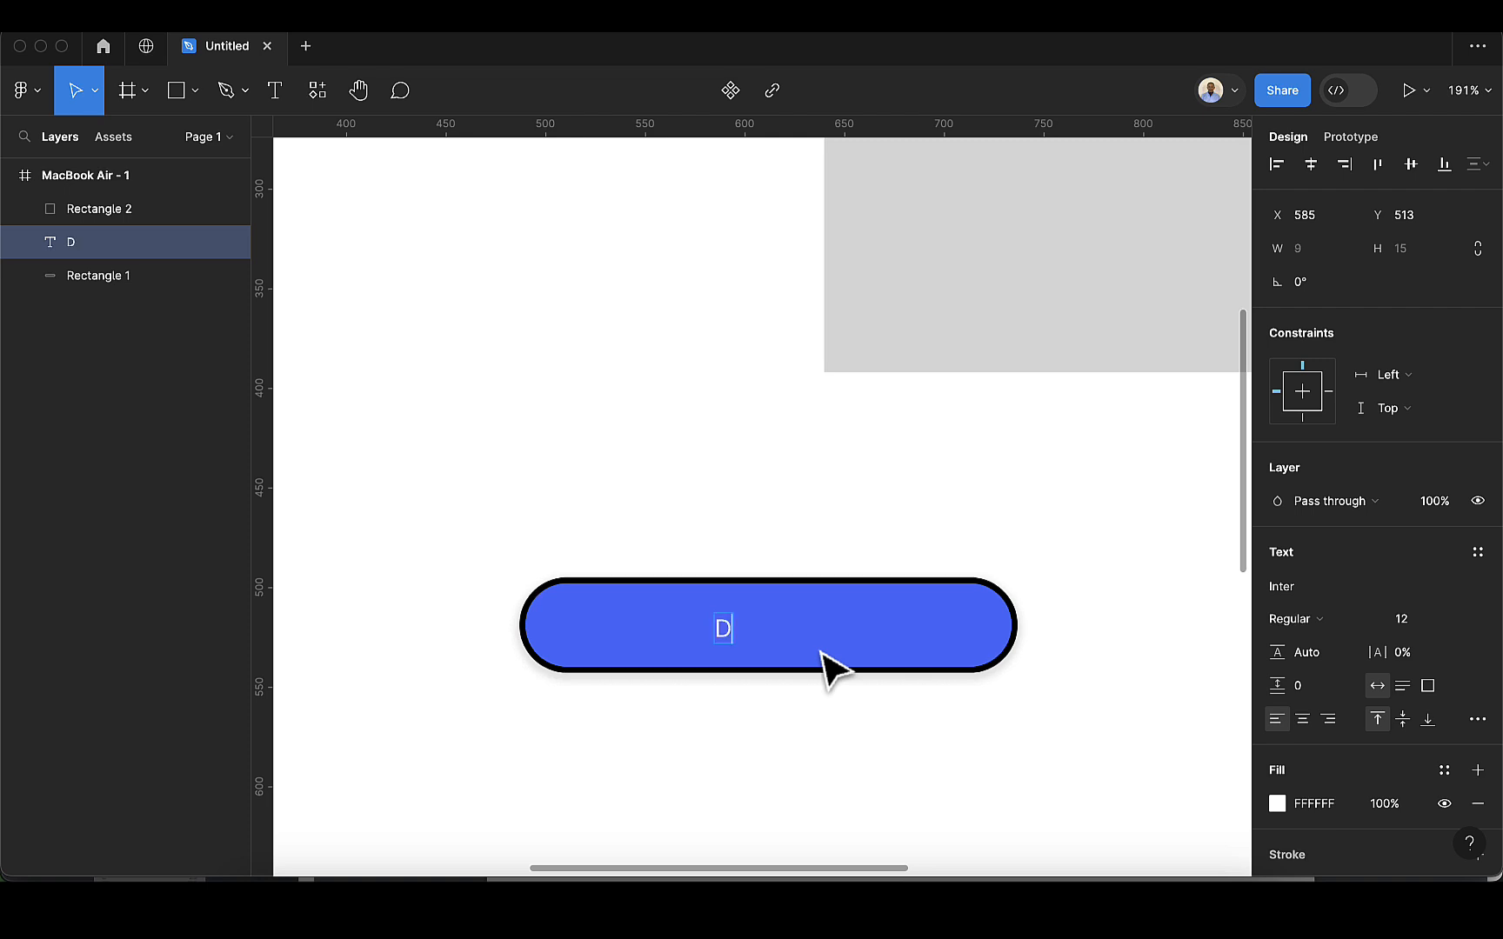
pyautogui.write('onate Now')
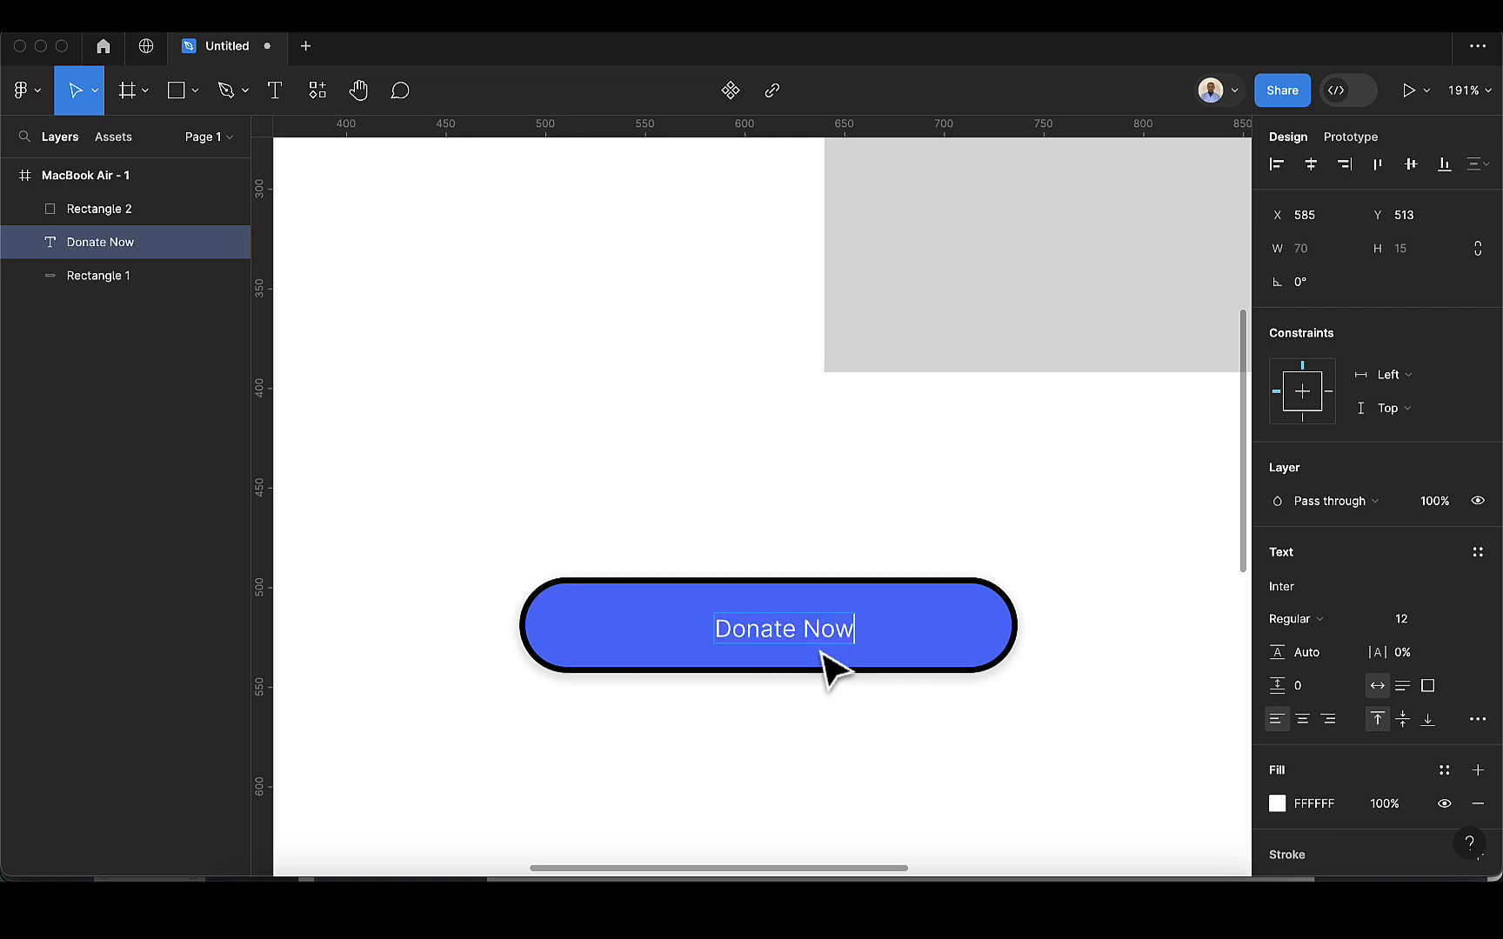
pyautogui.press('Escape')
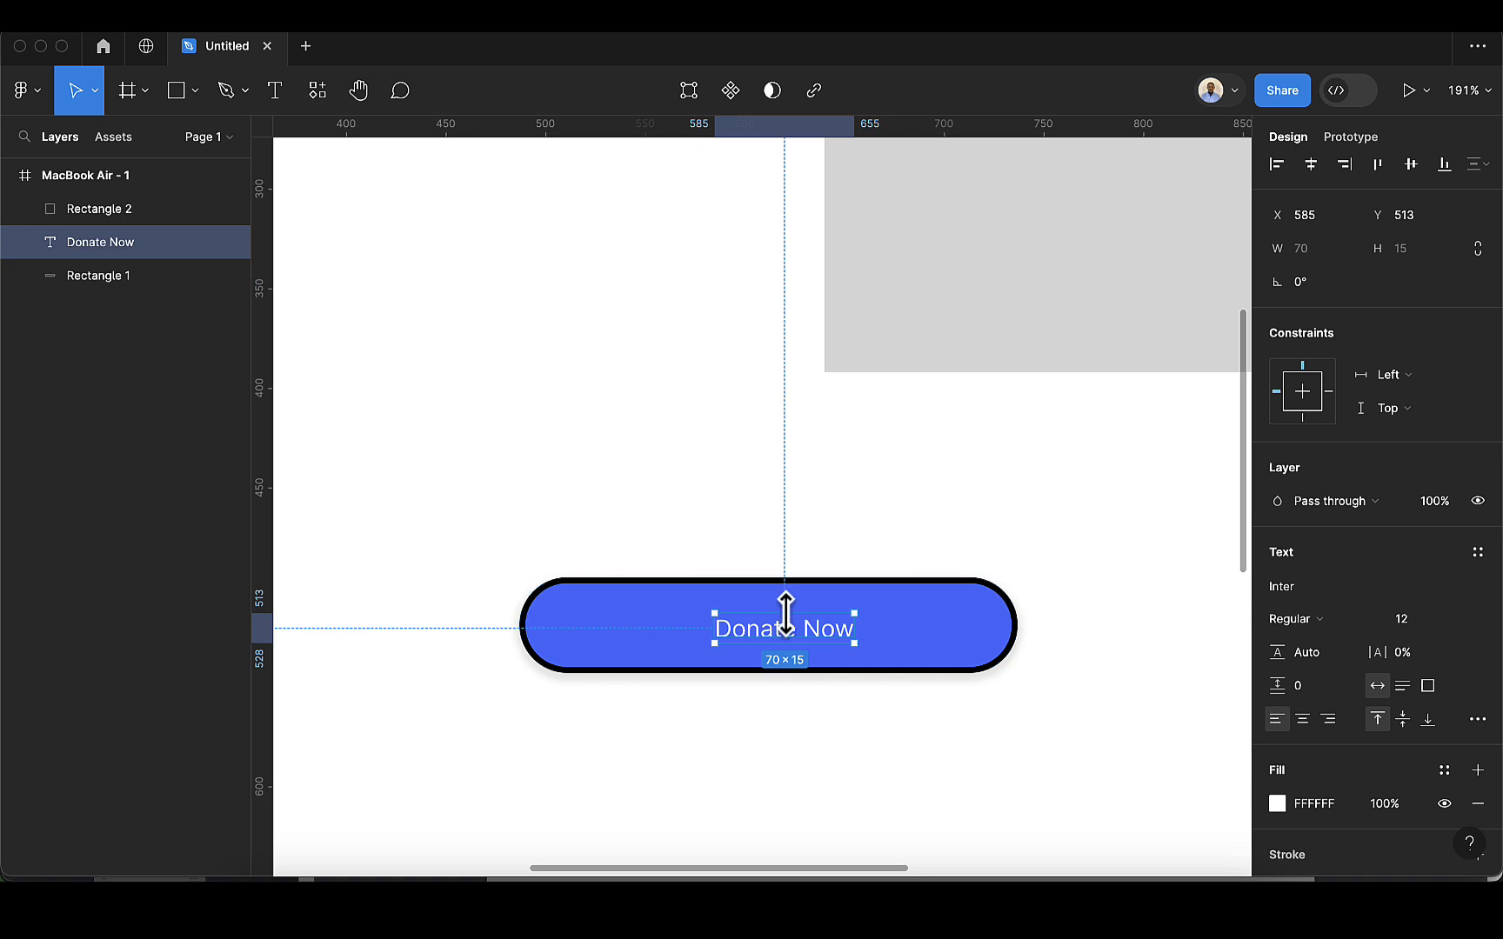
pyautogui.moveTo(782, 627); pyautogui.dragTo(783, 643)
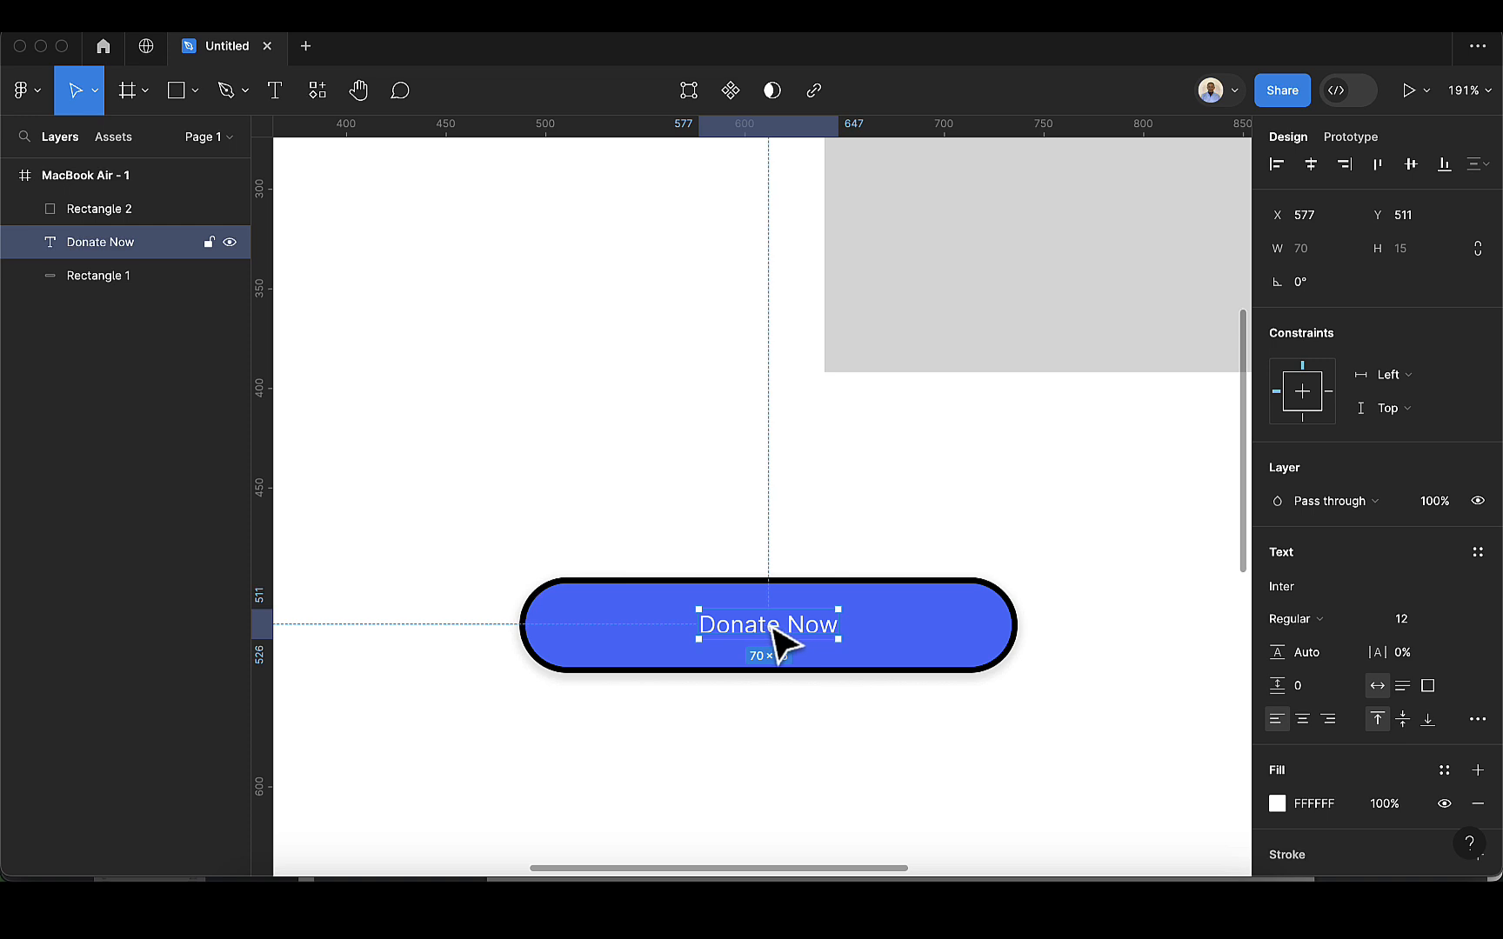
# Step: Set the "Donate Now" text's font size to 18 and centre the enlarged label on the button
pyautogui.click(1417, 624)
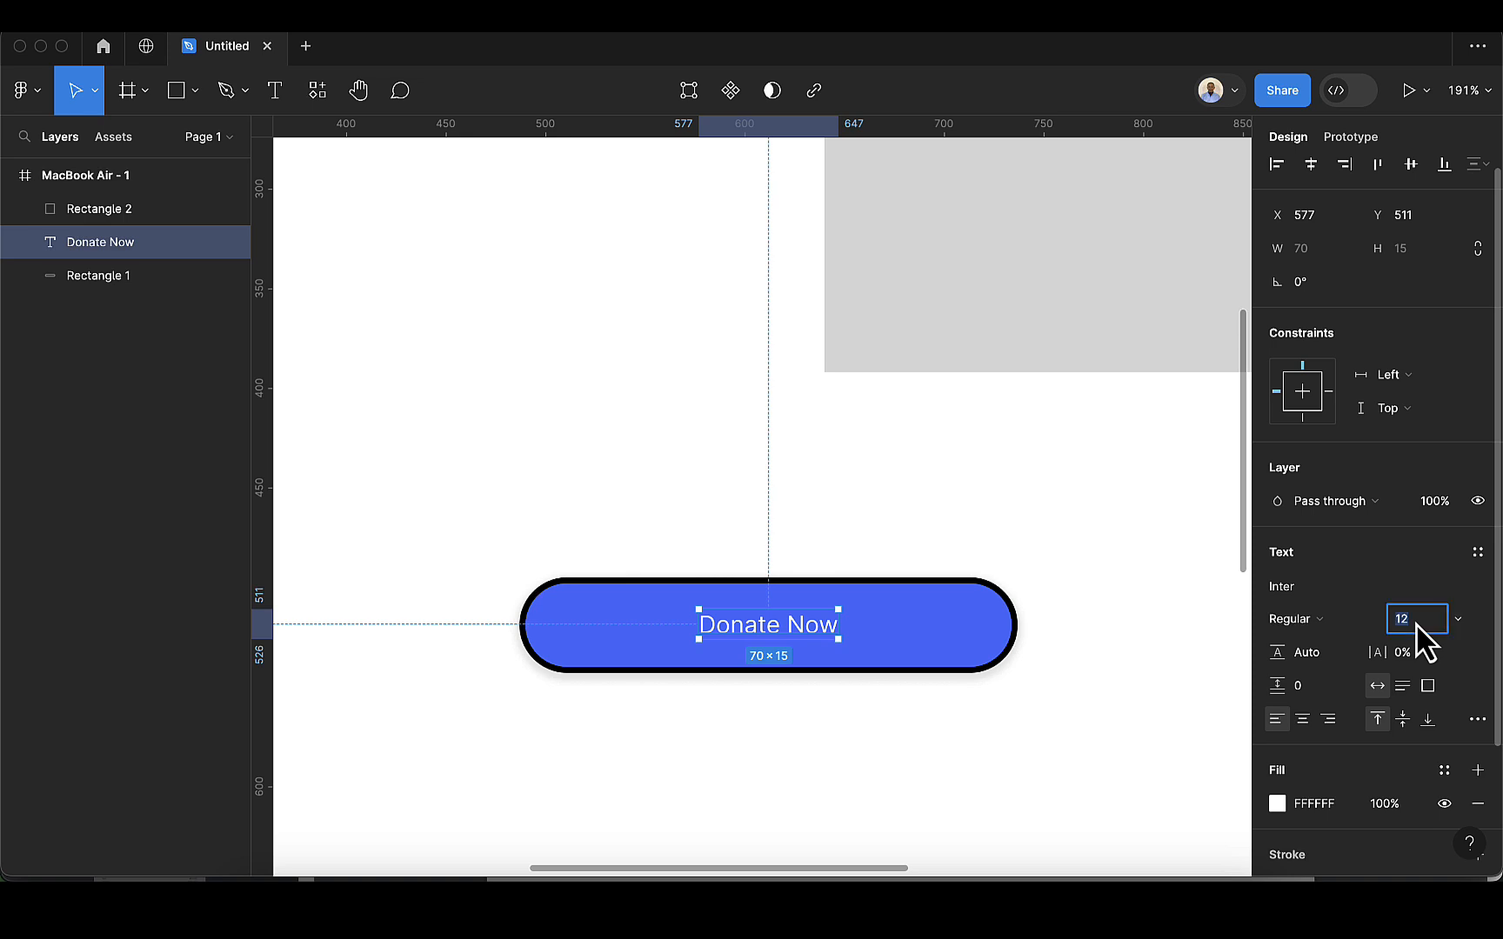
pyautogui.press('BackSpace')
pyautogui.press('Return')
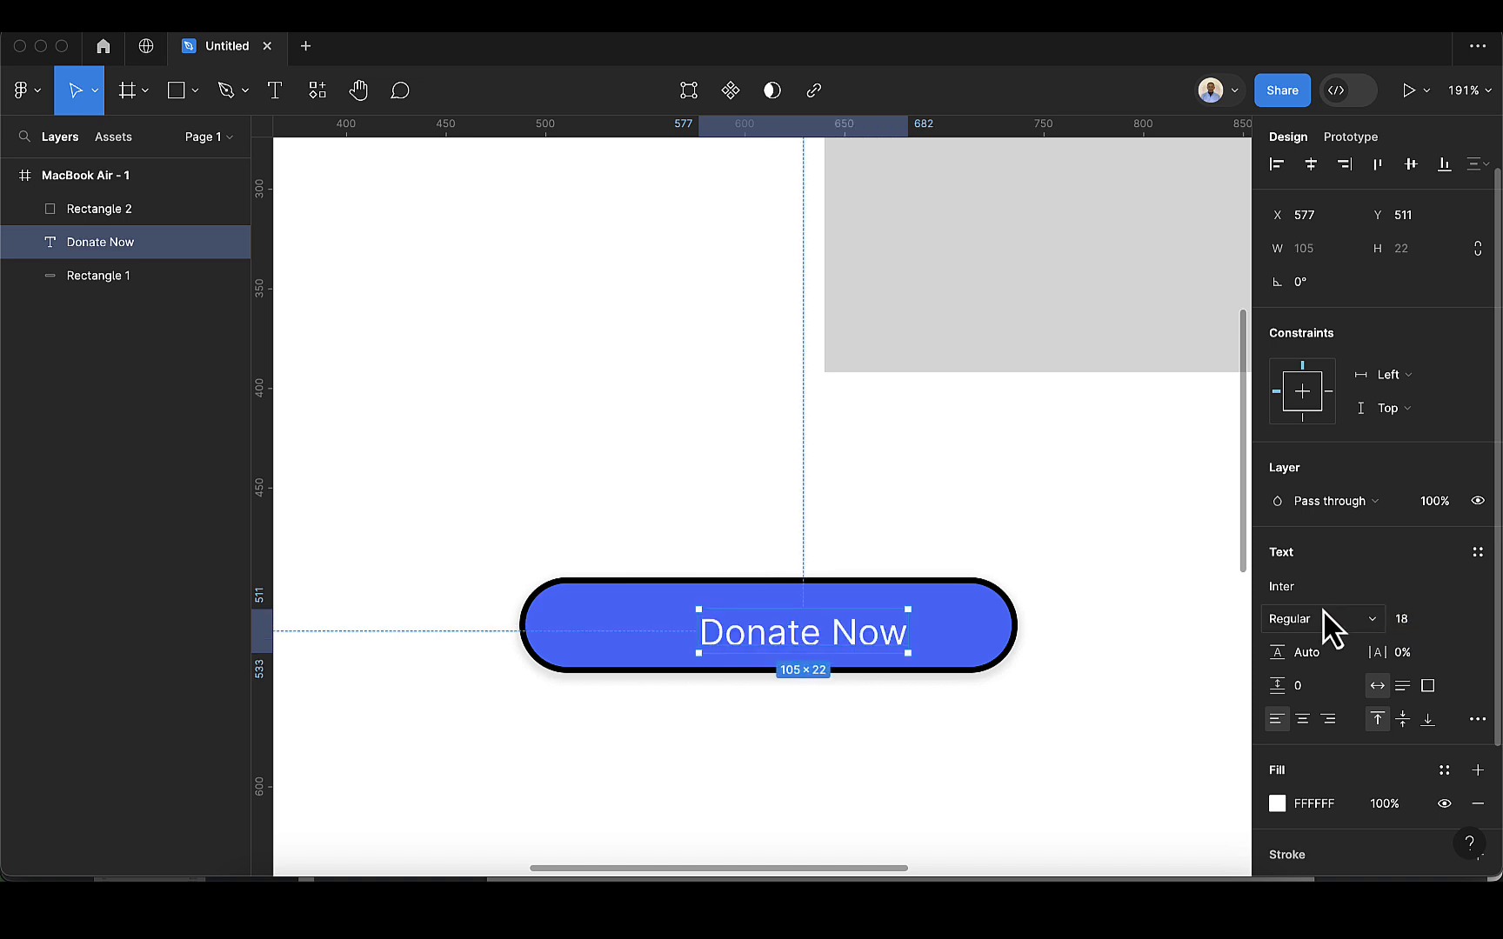
pyautogui.moveTo(881, 641); pyautogui.dragTo(845, 639)
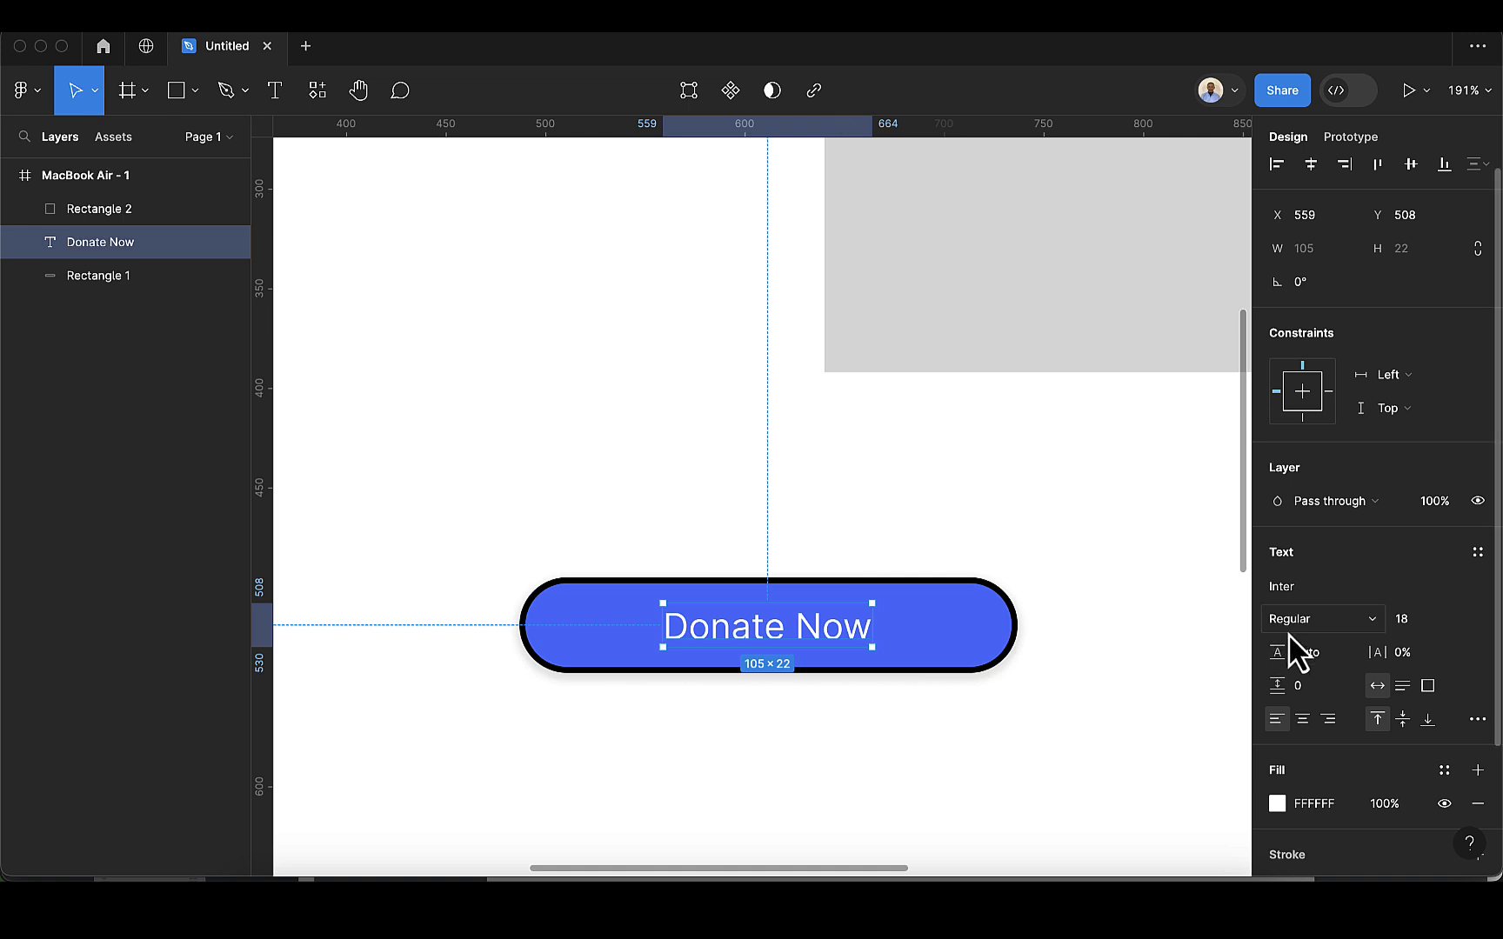
# Step: Set the "Donate Now" text's weight to Semi Bold and preview other font families, keeping Inter
pyautogui.click(1359, 621)
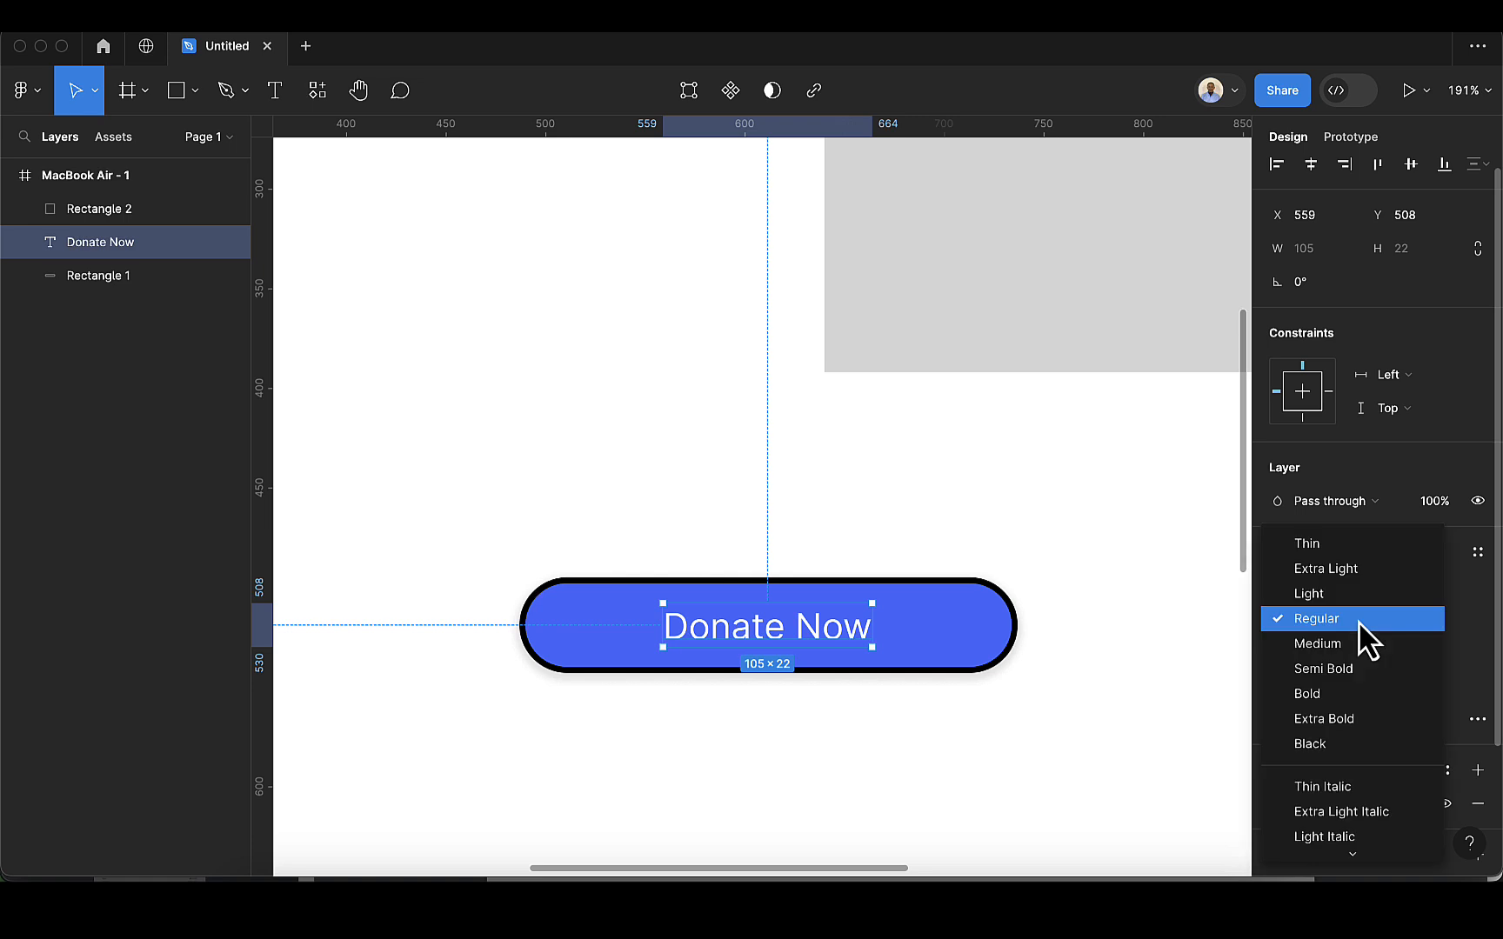
pyautogui.click(1343, 670)
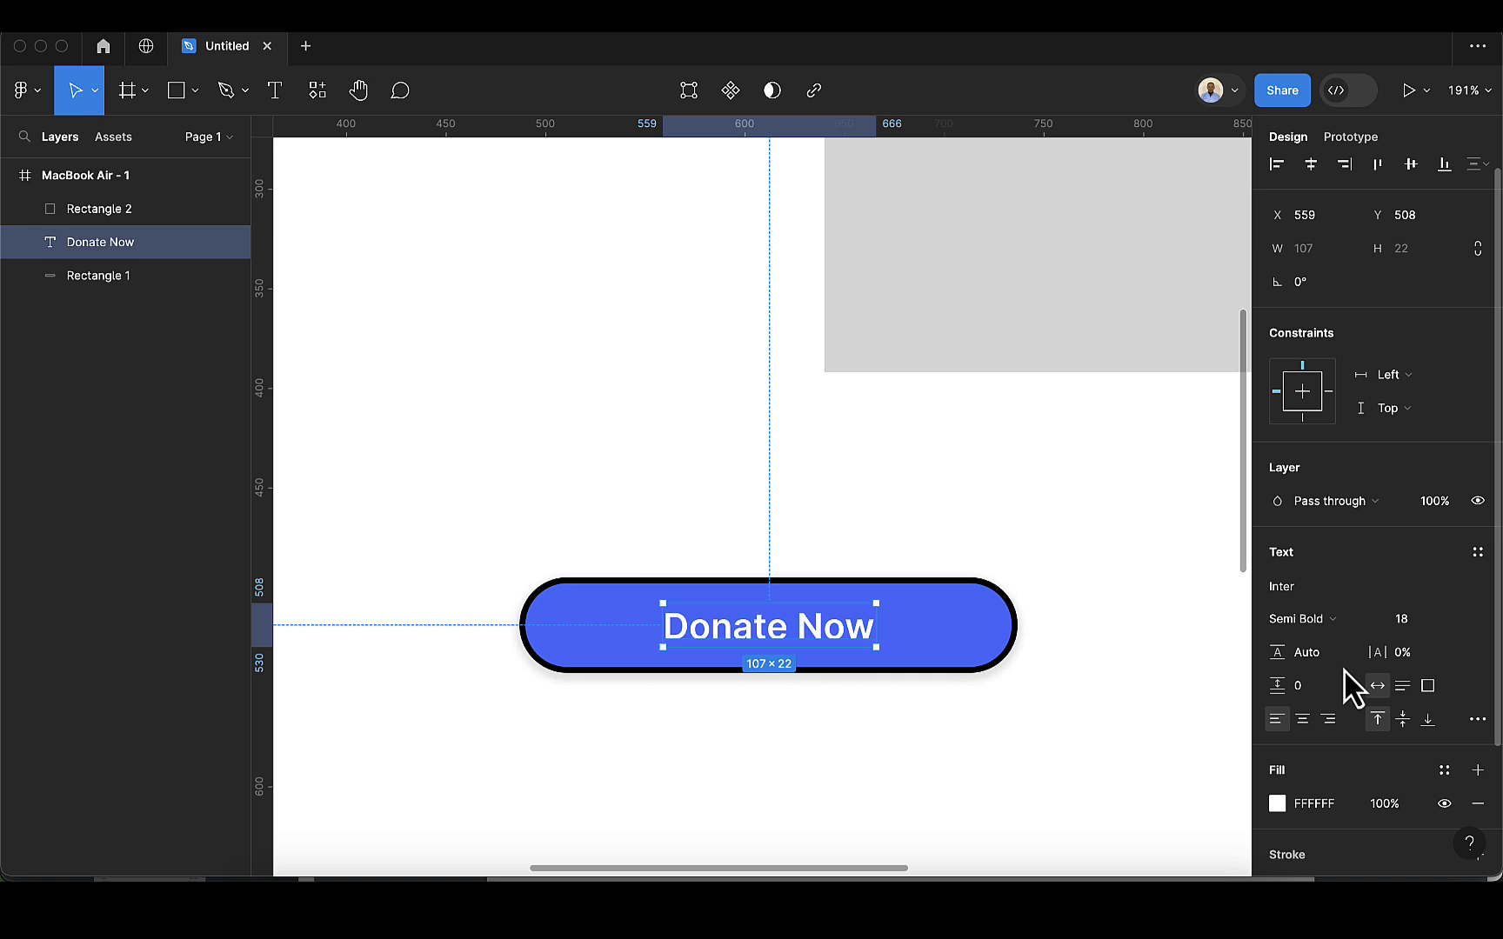
pyautogui.click(1304, 587)
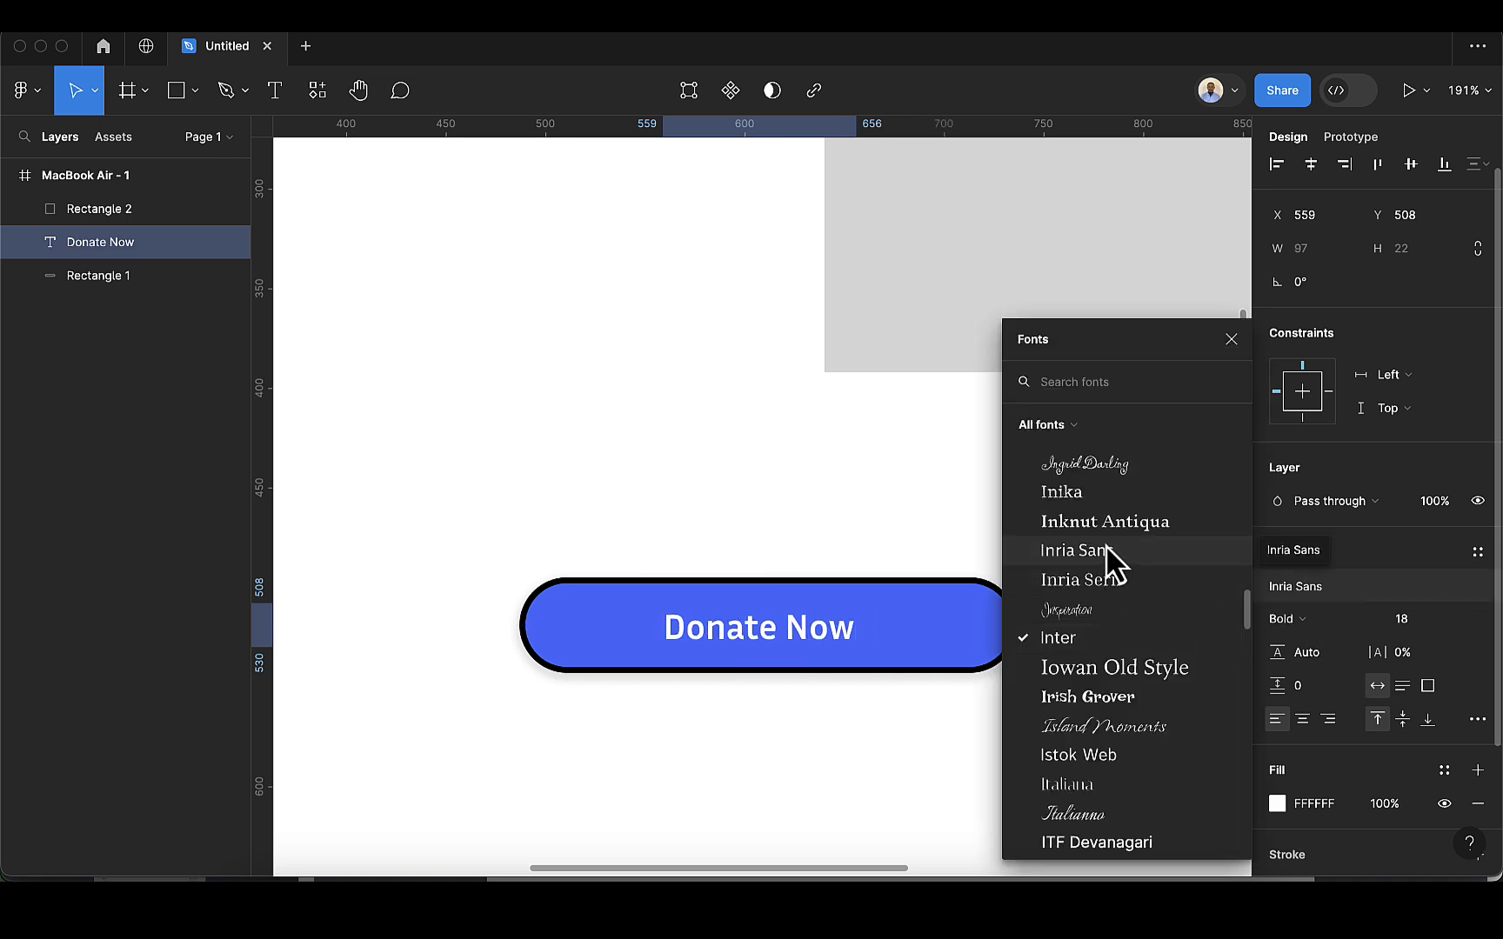
pyautogui.scroll(-3, 1115, 702)
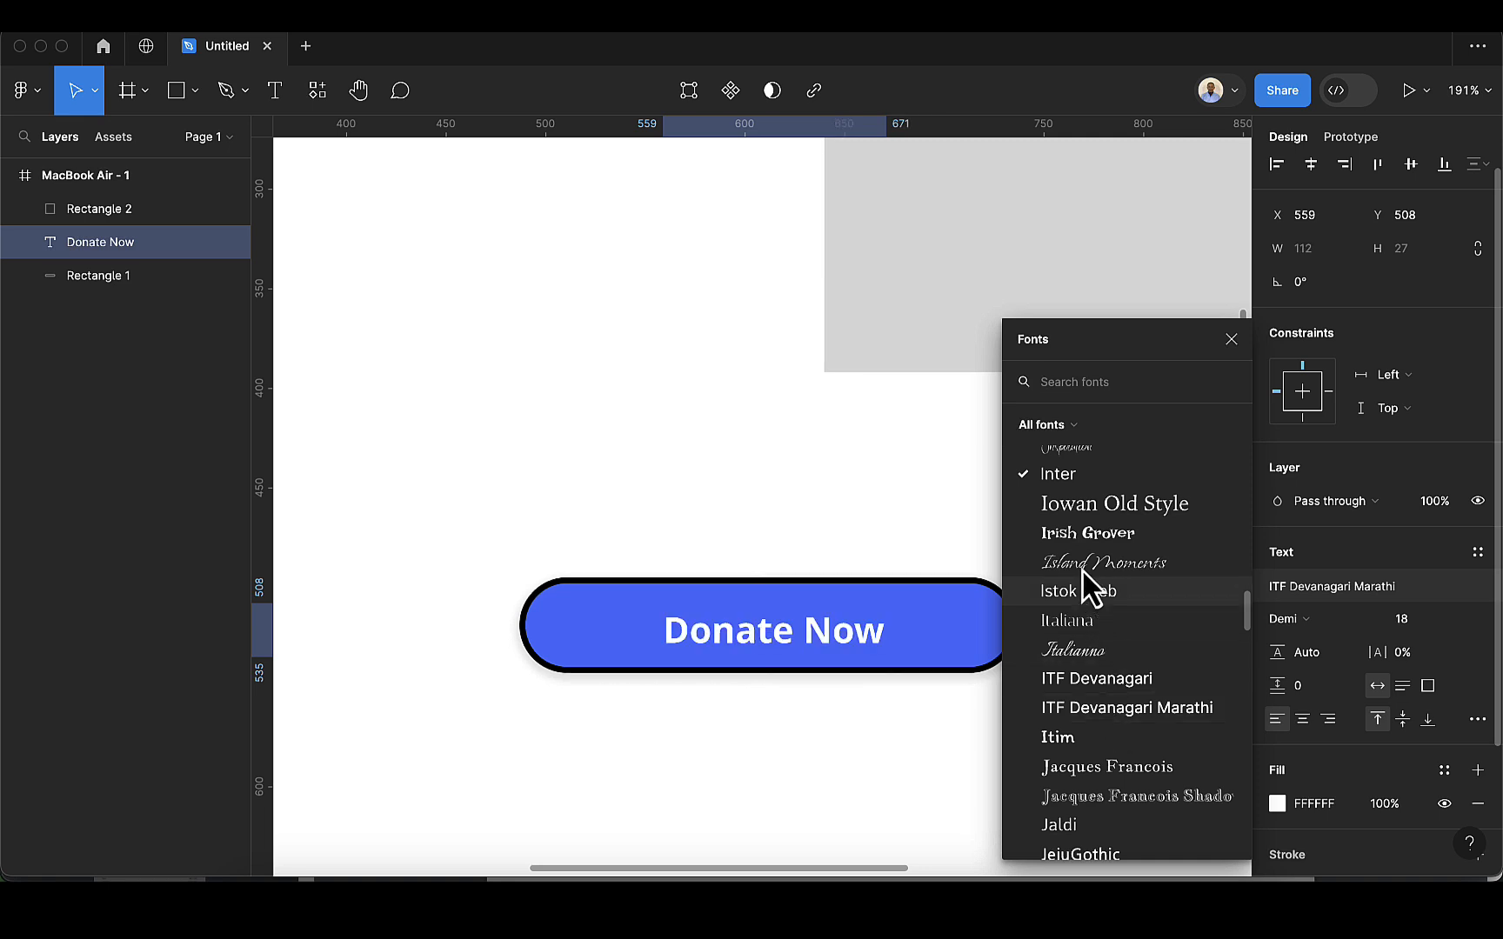
pyautogui.click(1062, 479)
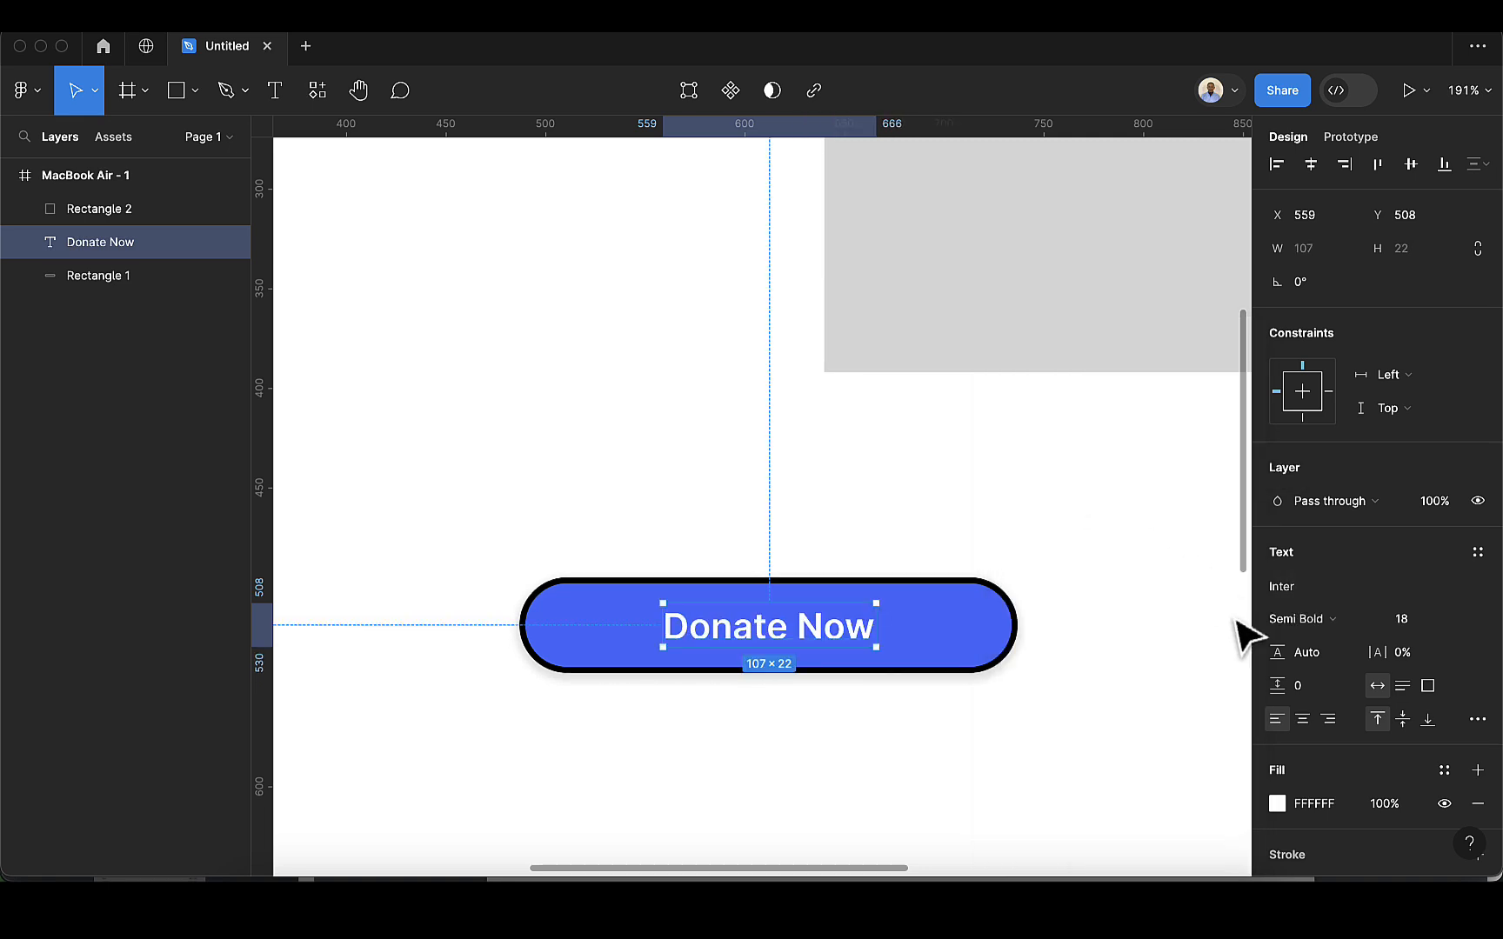
# Step: Try a black fill on the "Donate Now" text and set it back to white, FFFFFF
pyautogui.scroll(-3, 1371, 816)
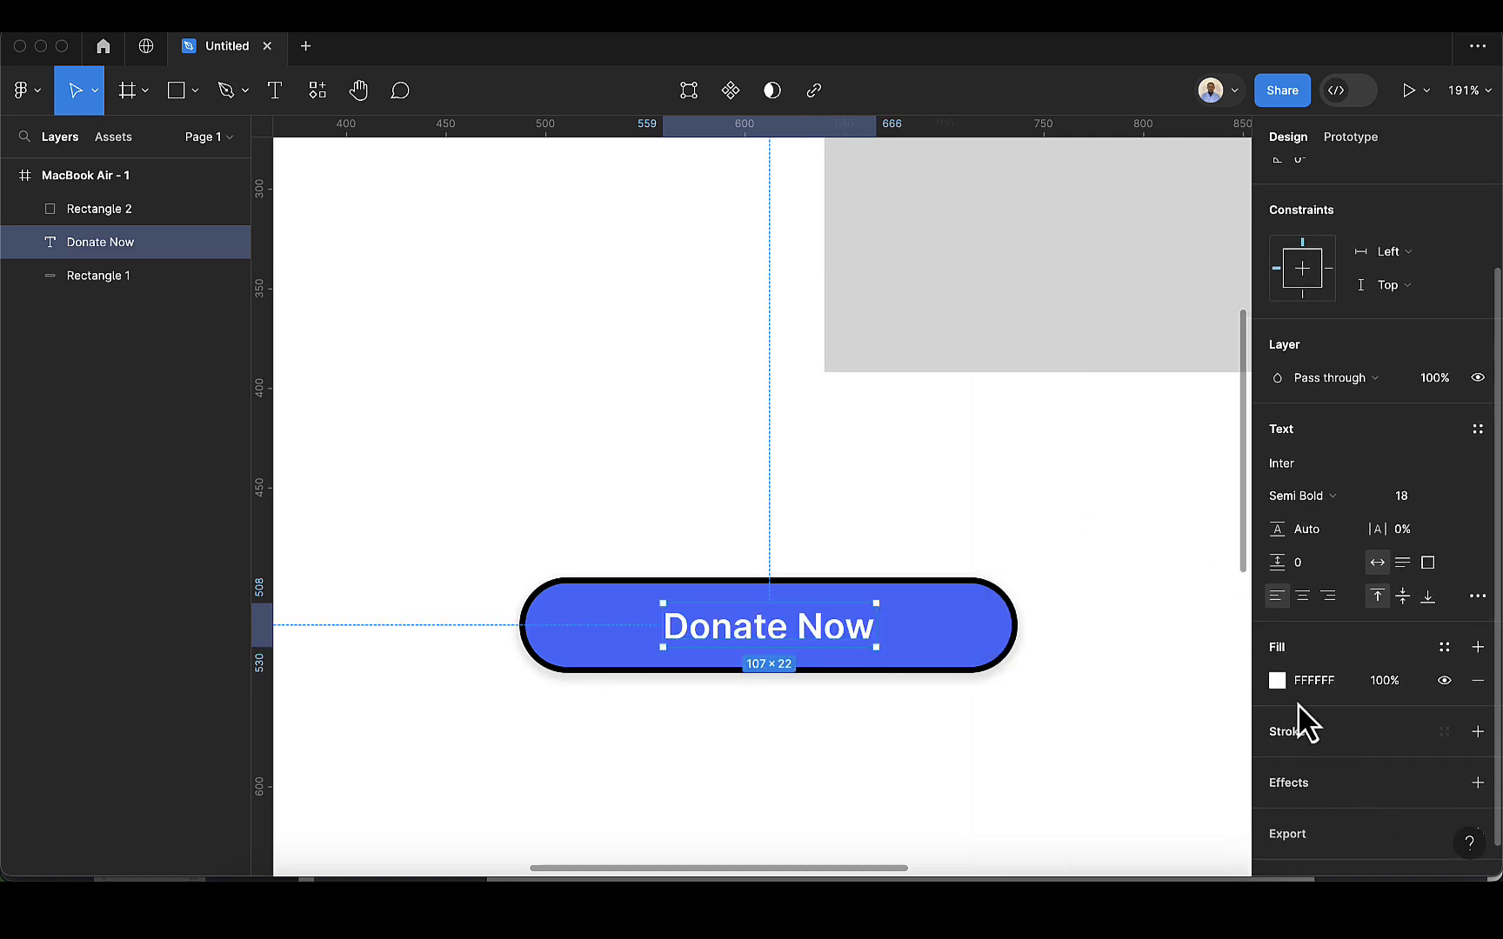
pyautogui.click(1277, 682)
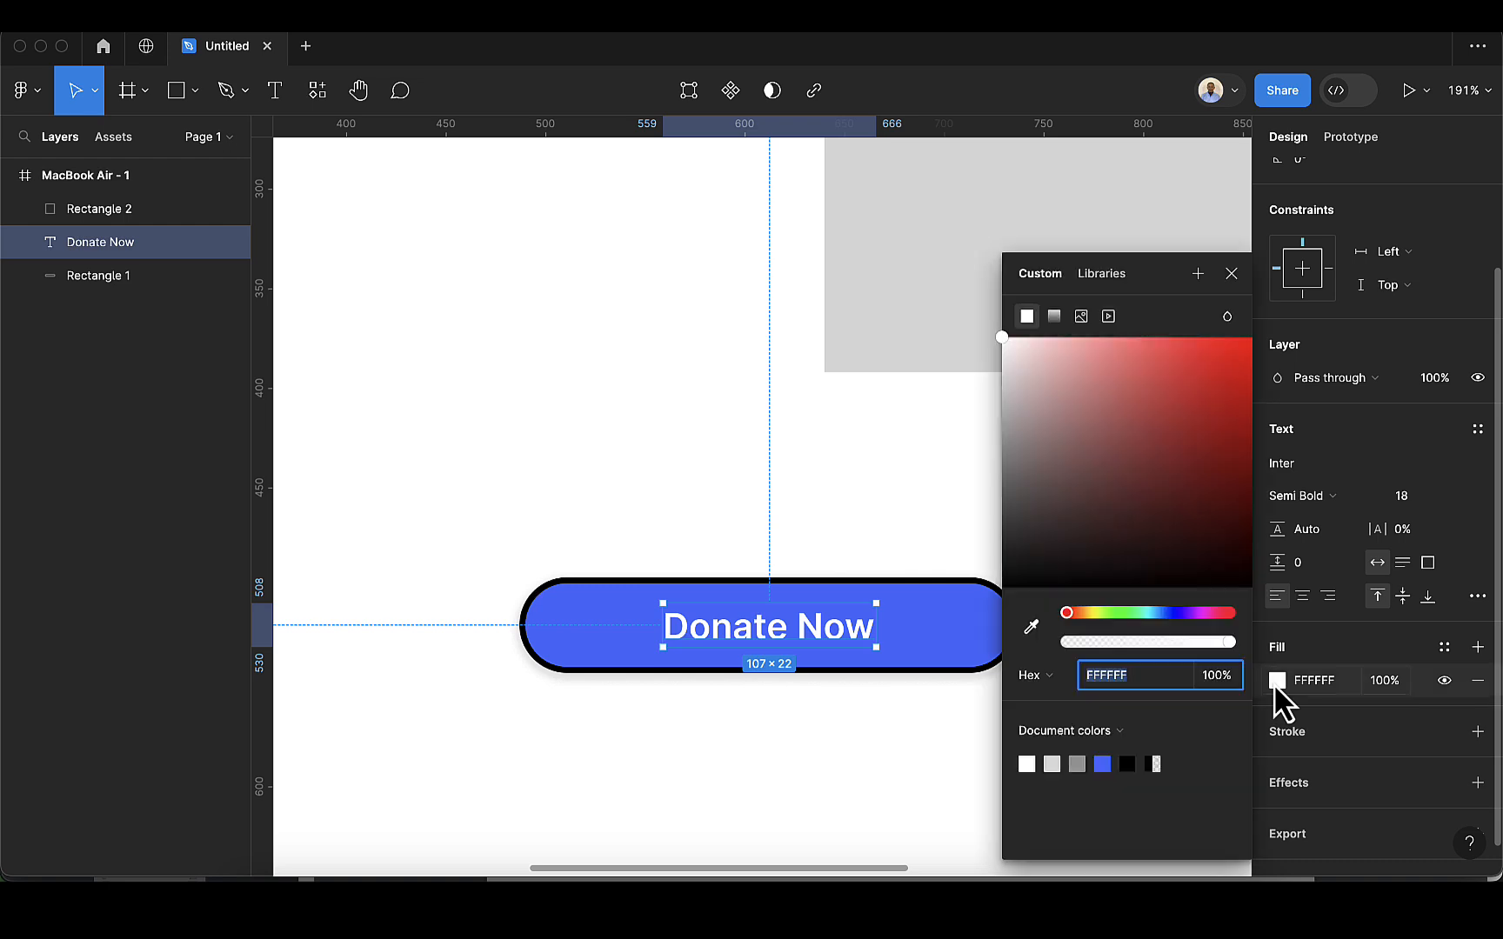
pyautogui.click(1138, 764)
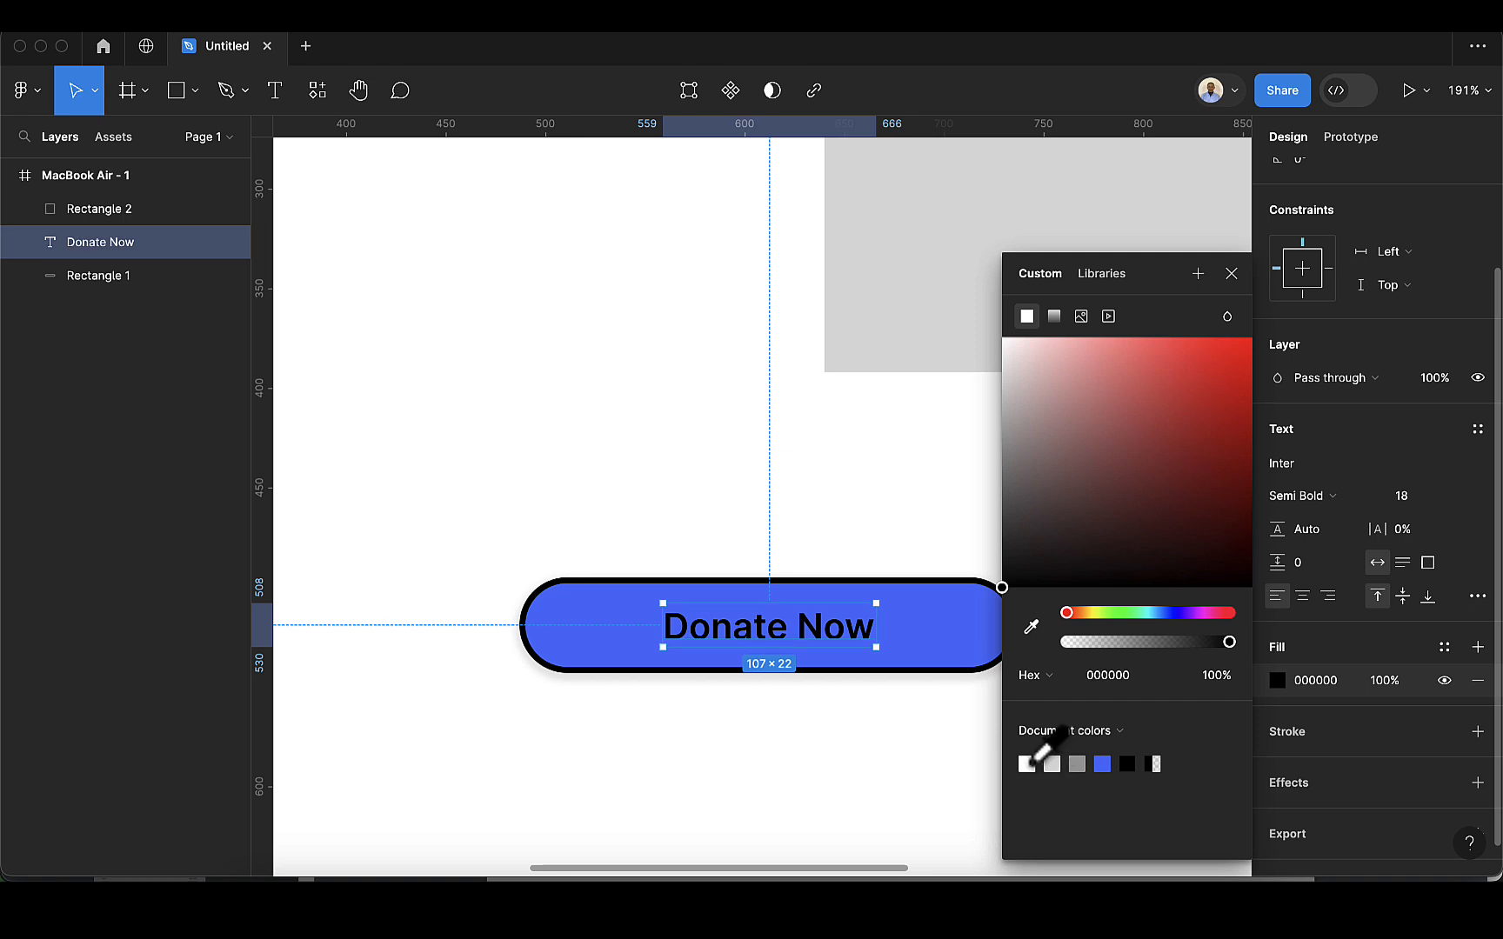
pyautogui.click(1027, 764)
pyautogui.click(1230, 275)
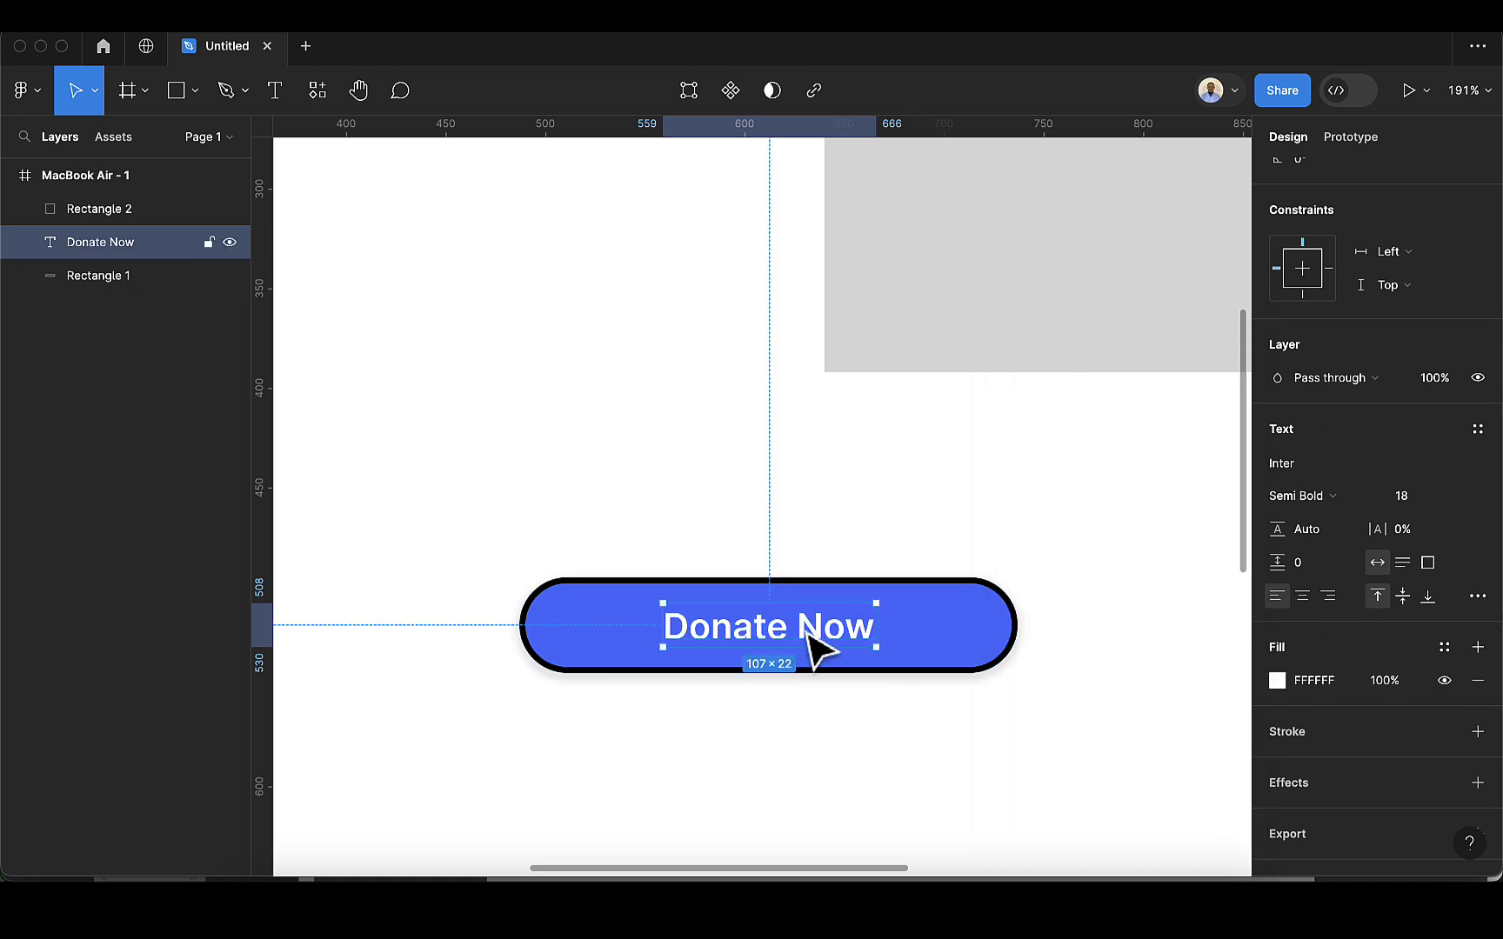
# Step: Recentre the Semi Bold "Donate Now" text on the blue pill and deselect it
pyautogui.scroll(-1, 1287, 686)
pyautogui.scroll(-1, 1288, 686)
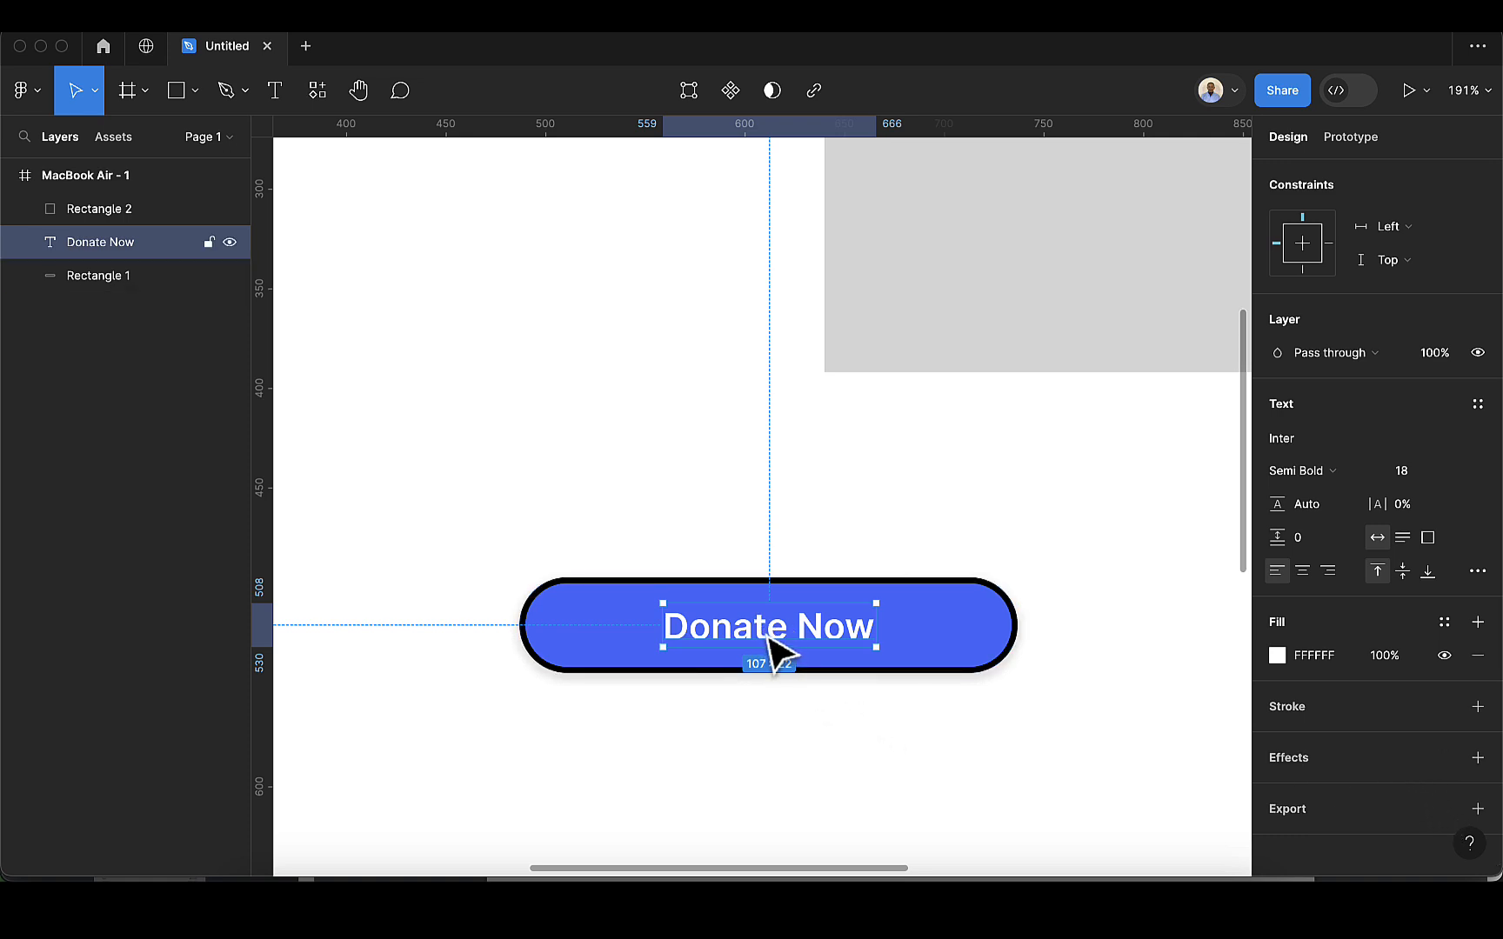
pyautogui.moveTo(777, 651)
pyautogui.mouseDown()
pyautogui.moveTo(814, 630)
pyautogui.moveTo(768, 641)
pyautogui.mouseUp()
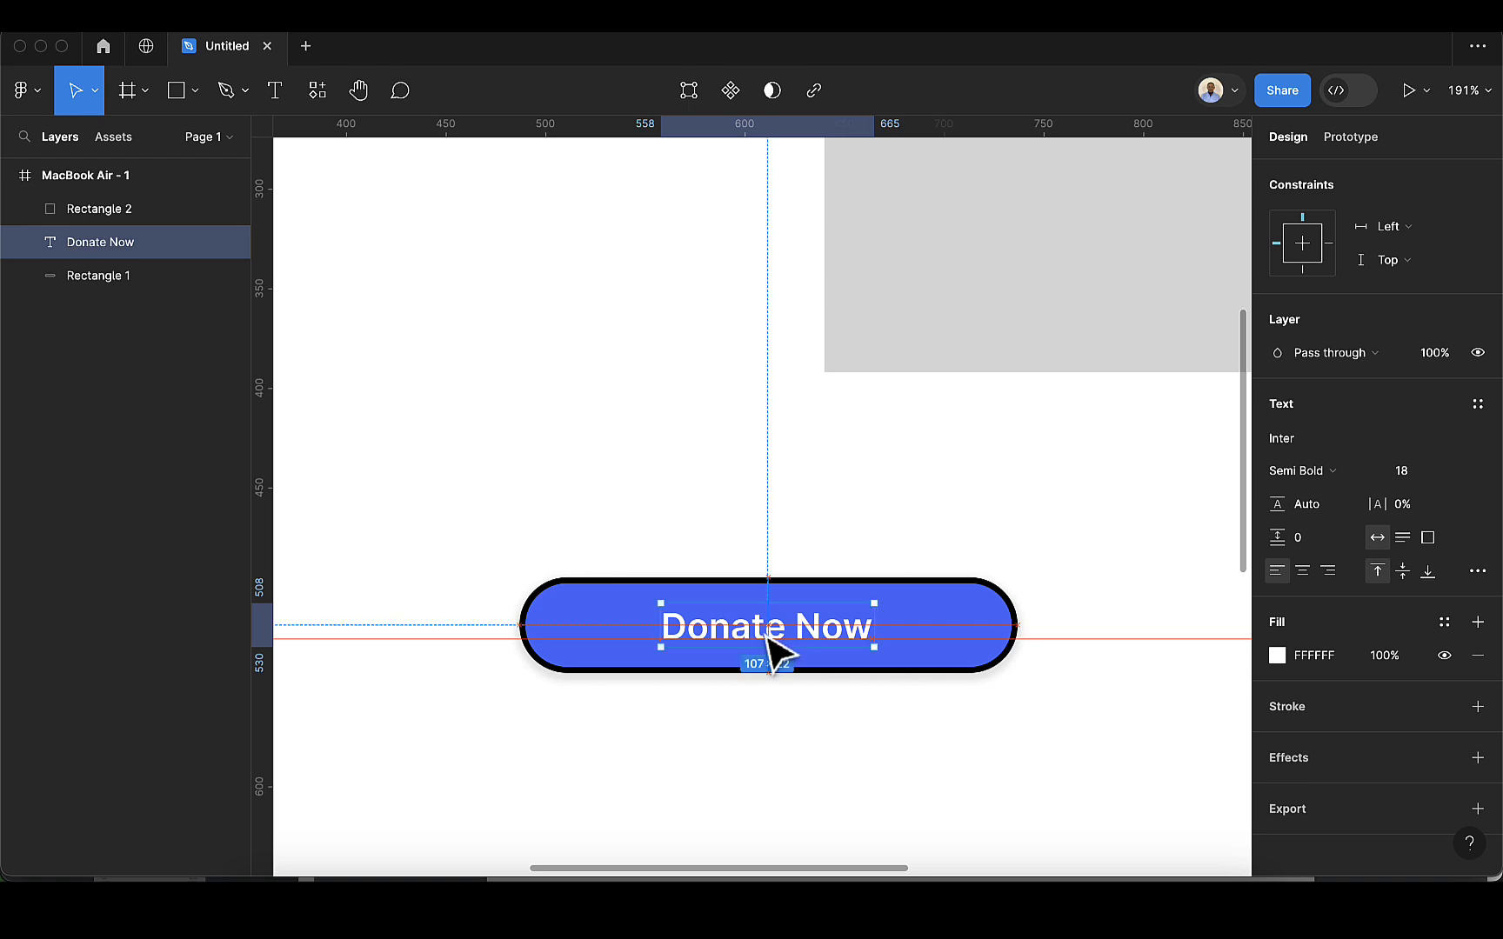
pyautogui.moveTo(769, 641); pyautogui.dragTo(794, 638)
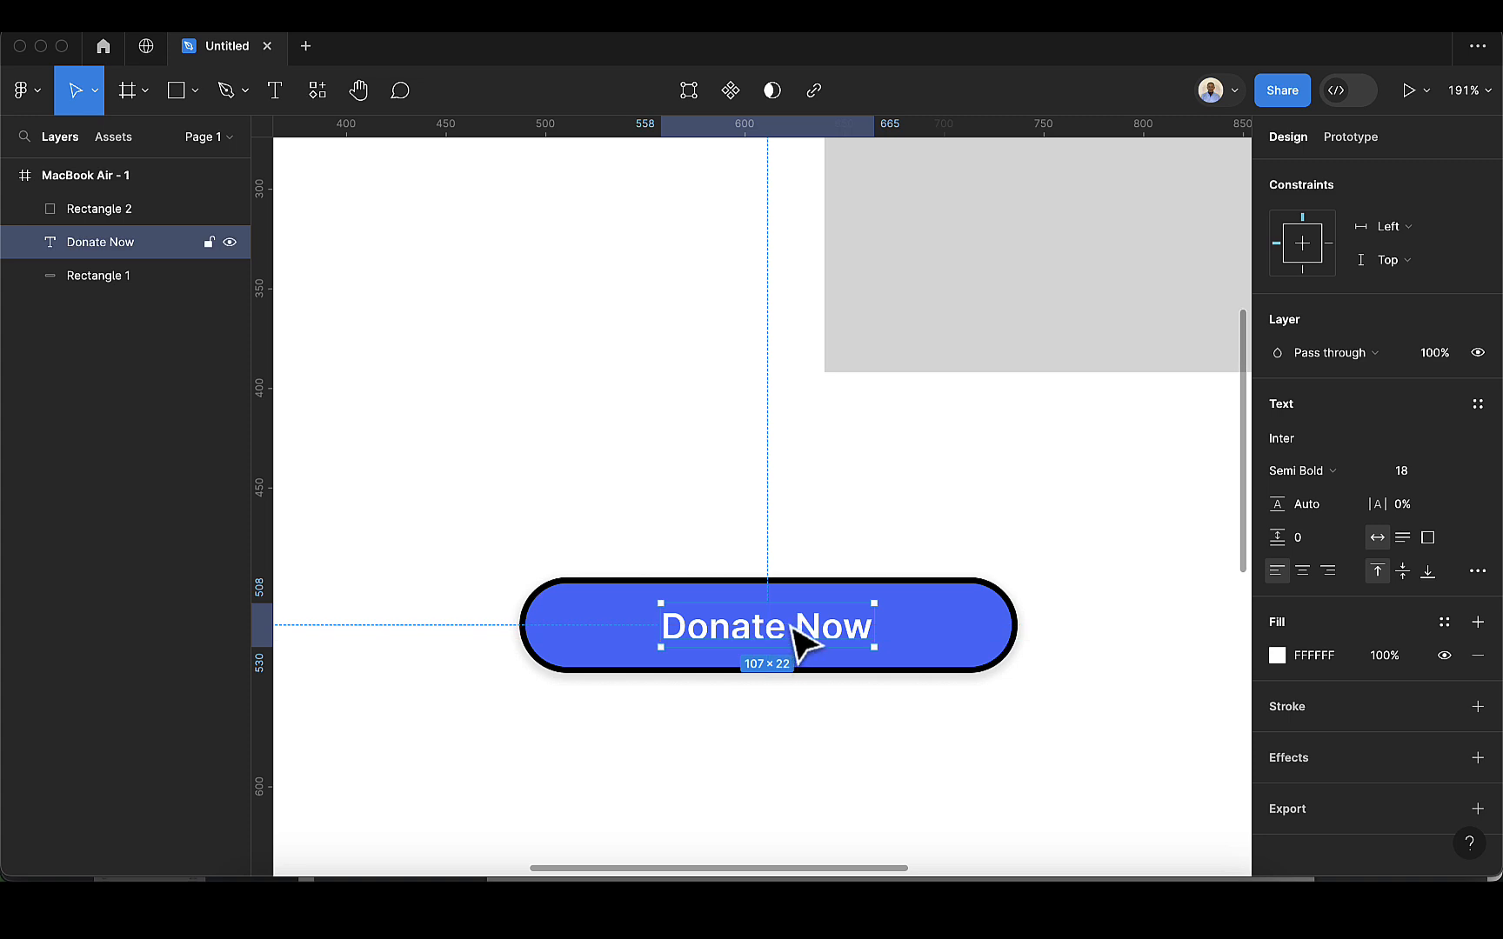
pyautogui.click(801, 556)
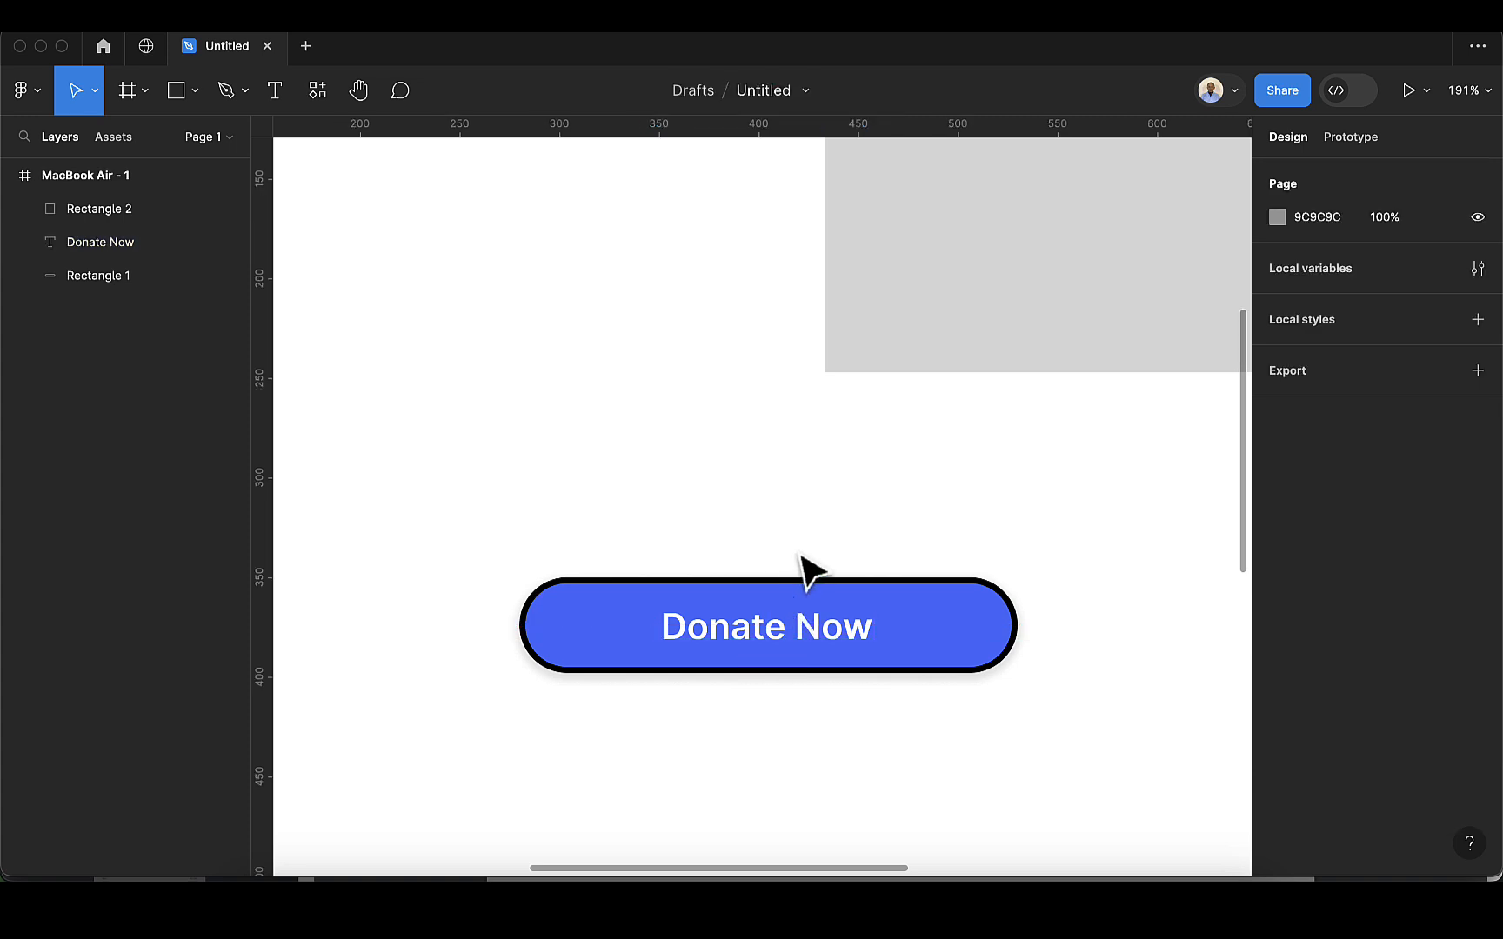
# Step: Examine the "Donate Now" text's placement inside the blue pill at several zoom levels
pyautogui.click(814, 623)
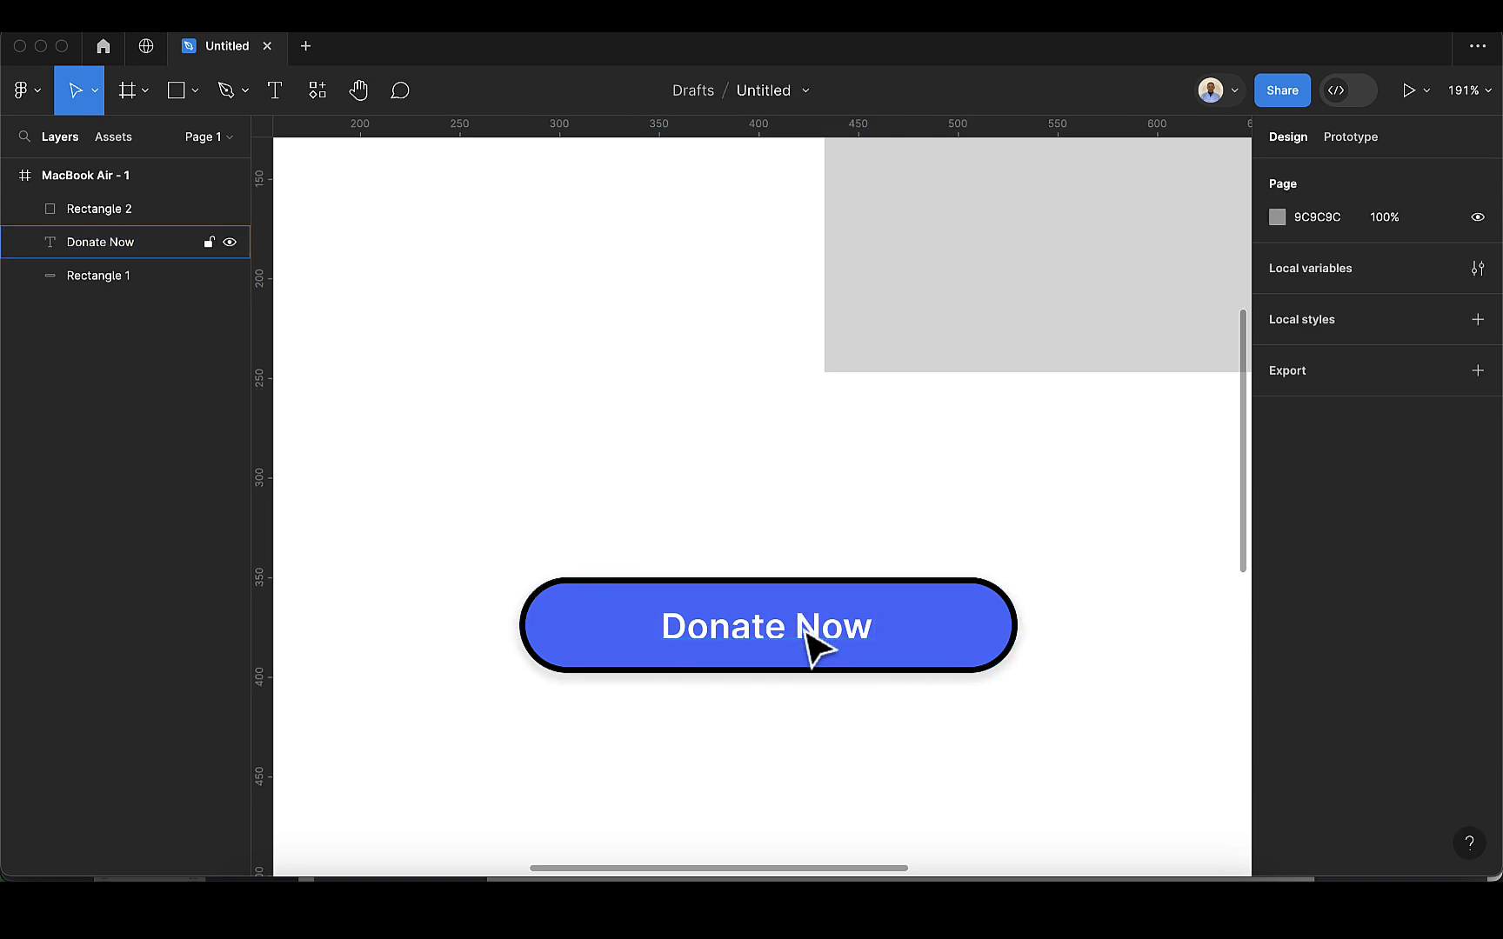
pyautogui.scroll(-5, 809, 646)
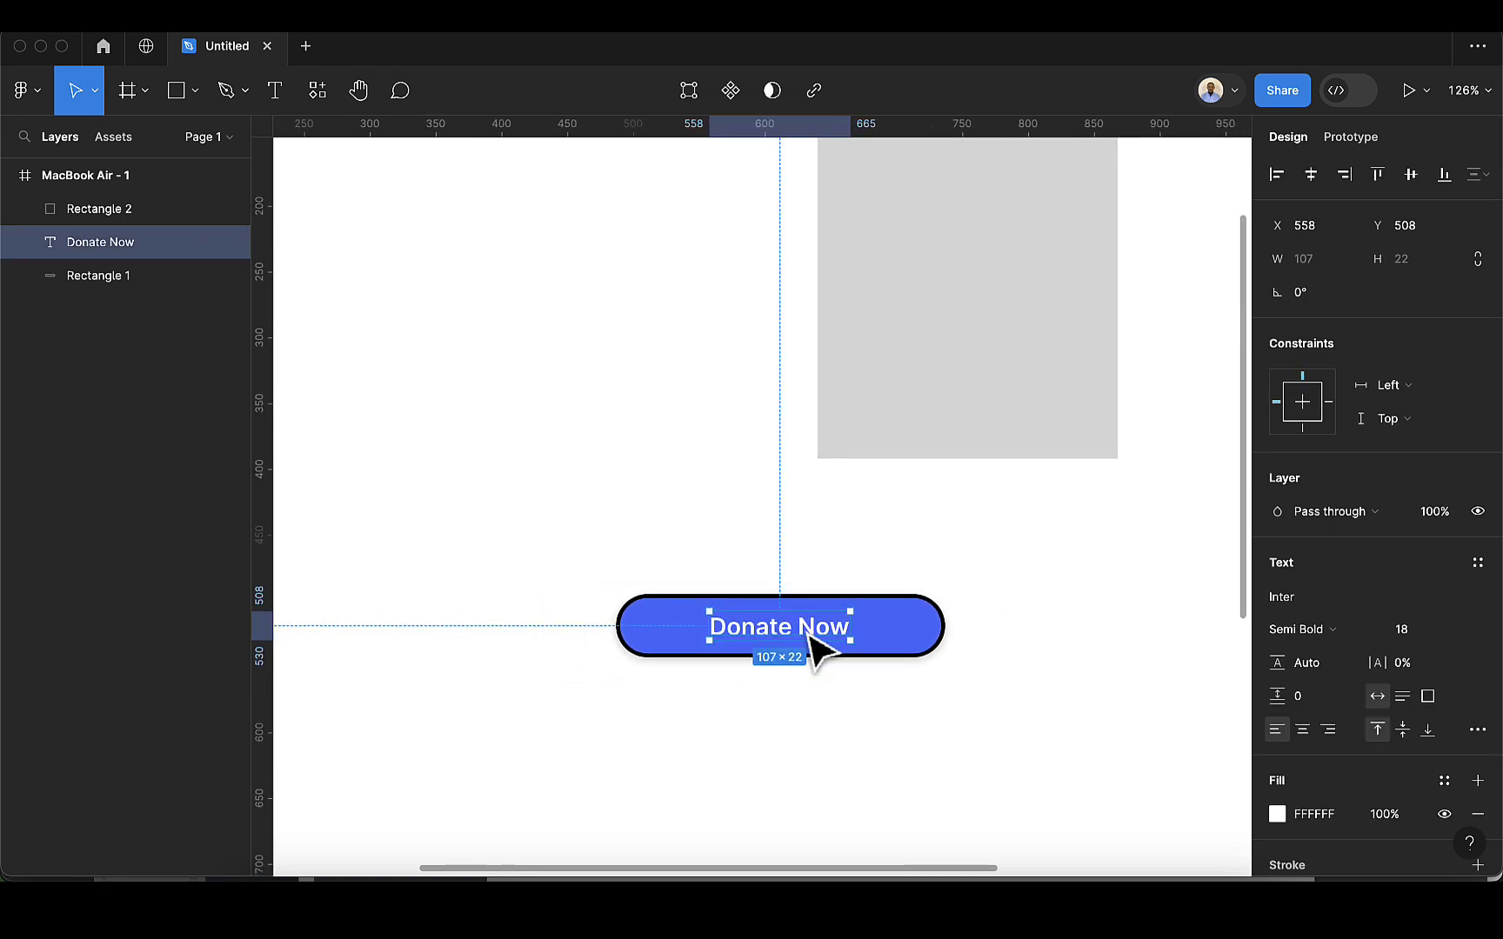
pyautogui.click(819, 578)
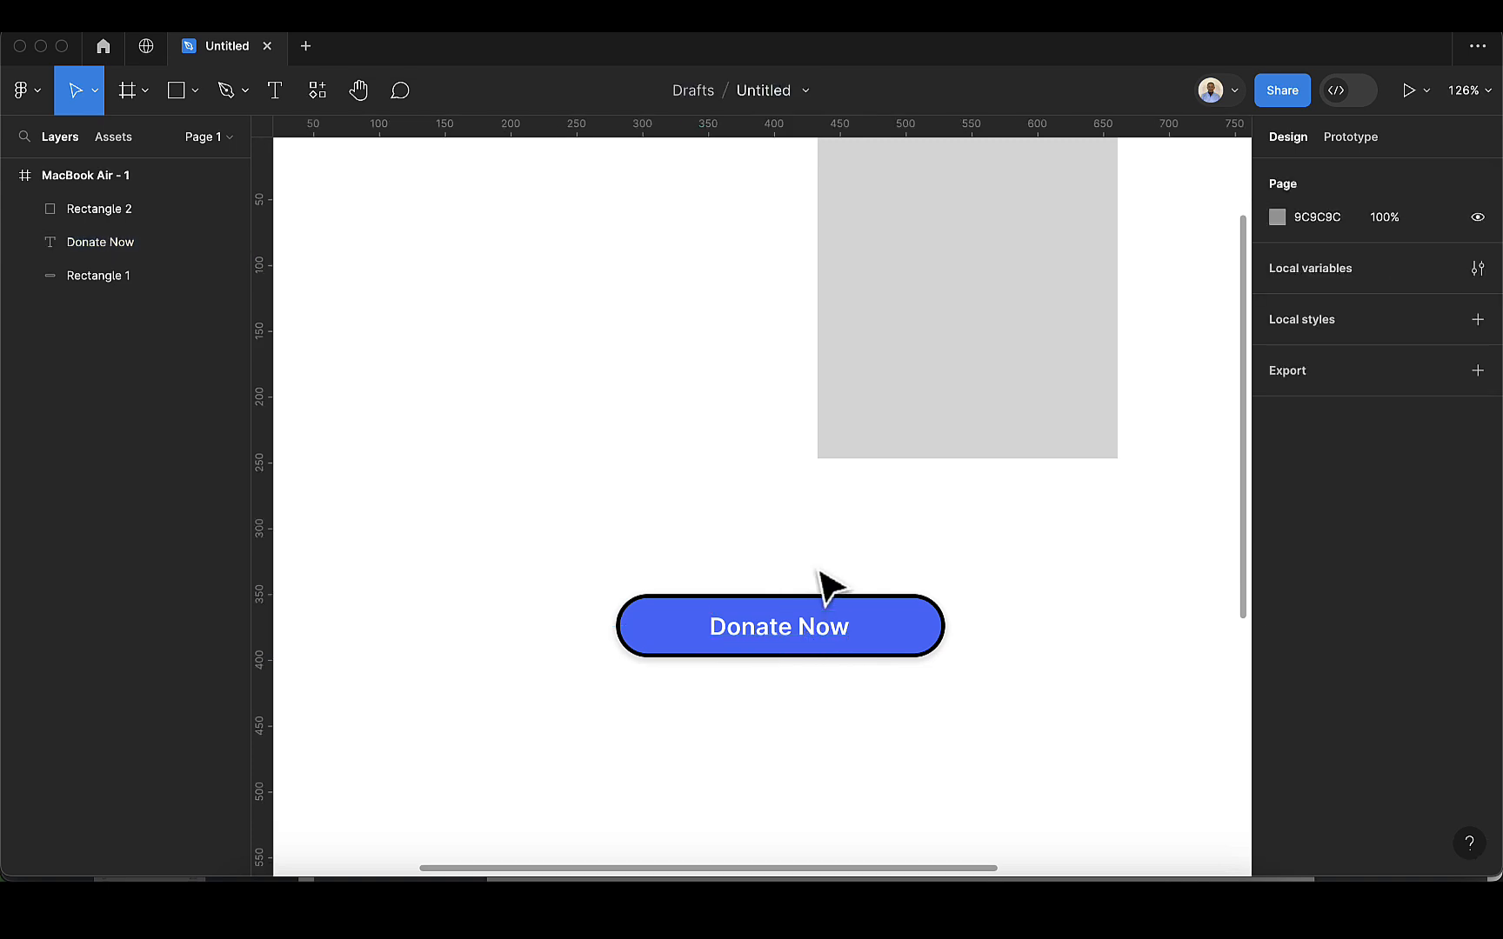
pyautogui.scroll(2, 814, 633)
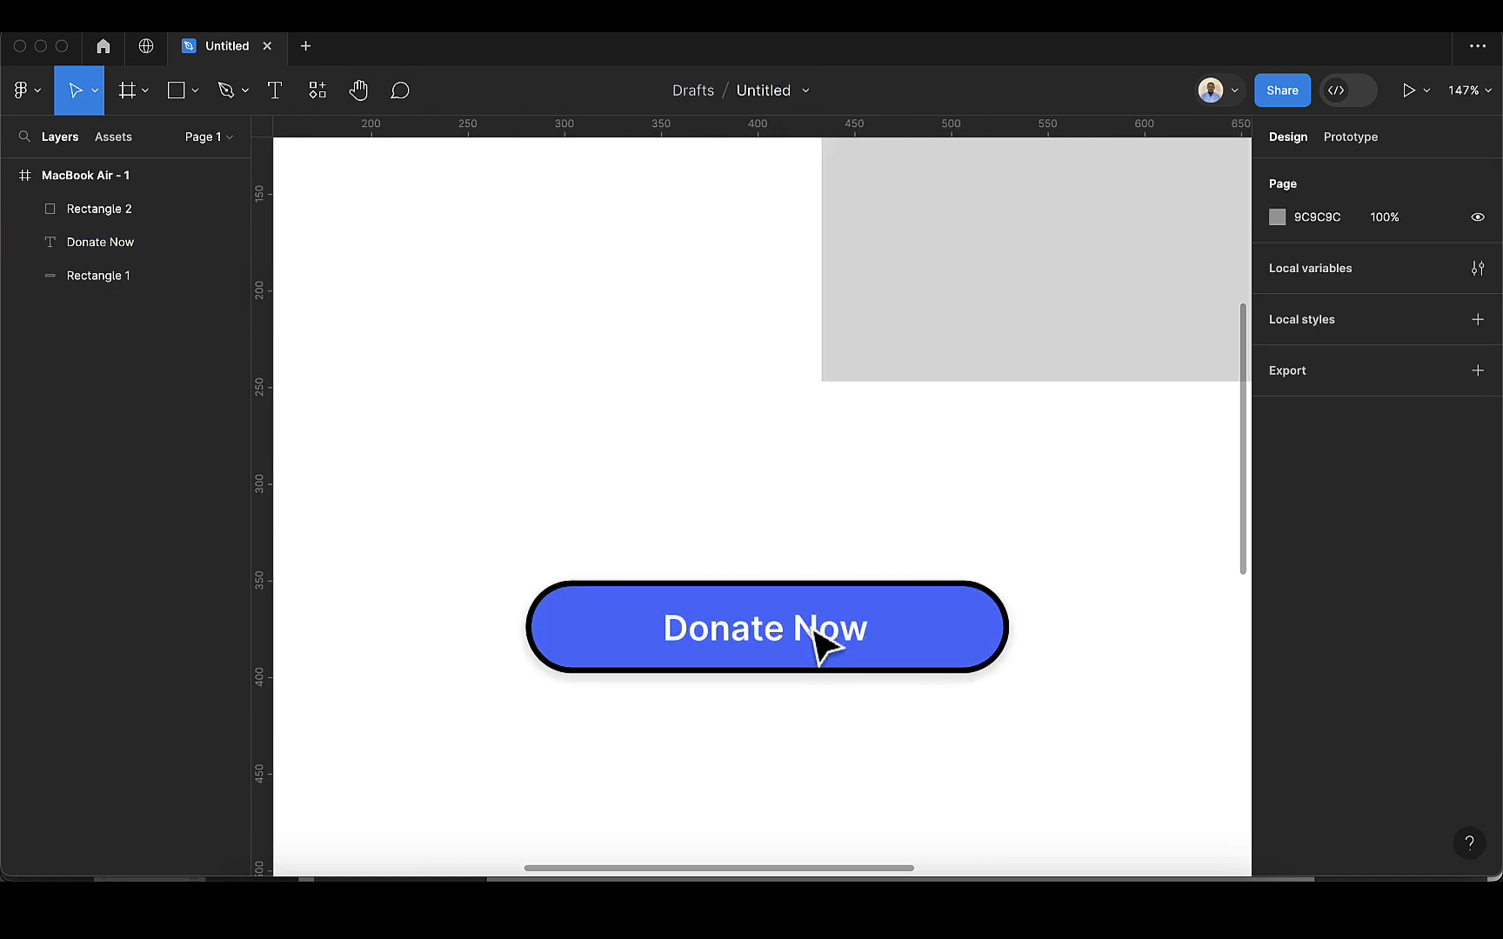
pyautogui.click(889, 587)
pyautogui.scroll(4, 882, 569)
pyautogui.click(851, 644)
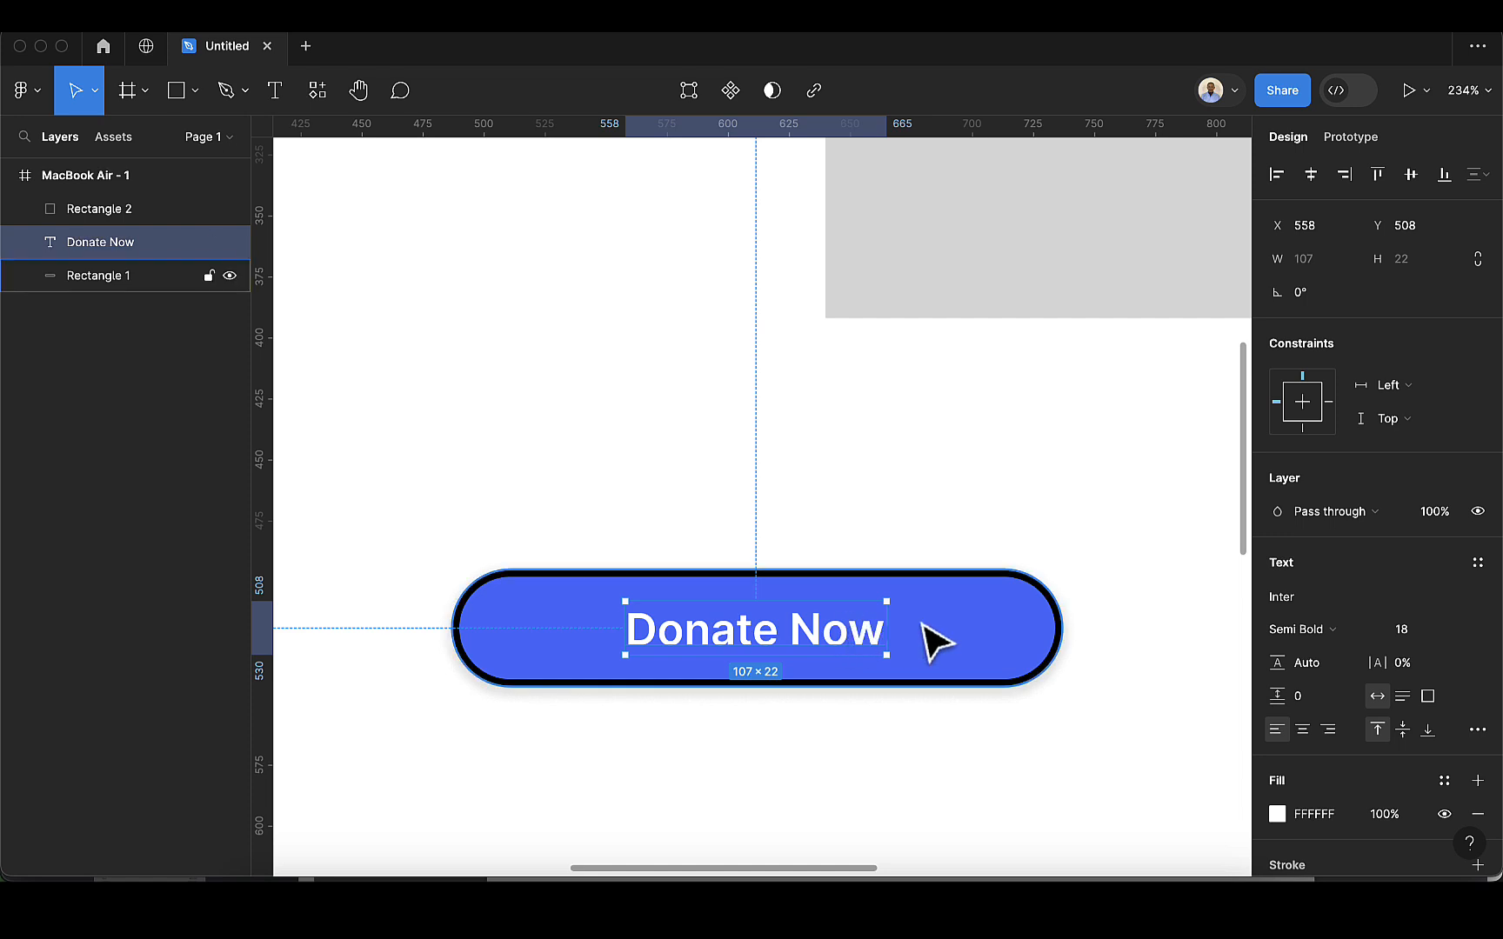
pyautogui.scroll(-3, 927, 633)
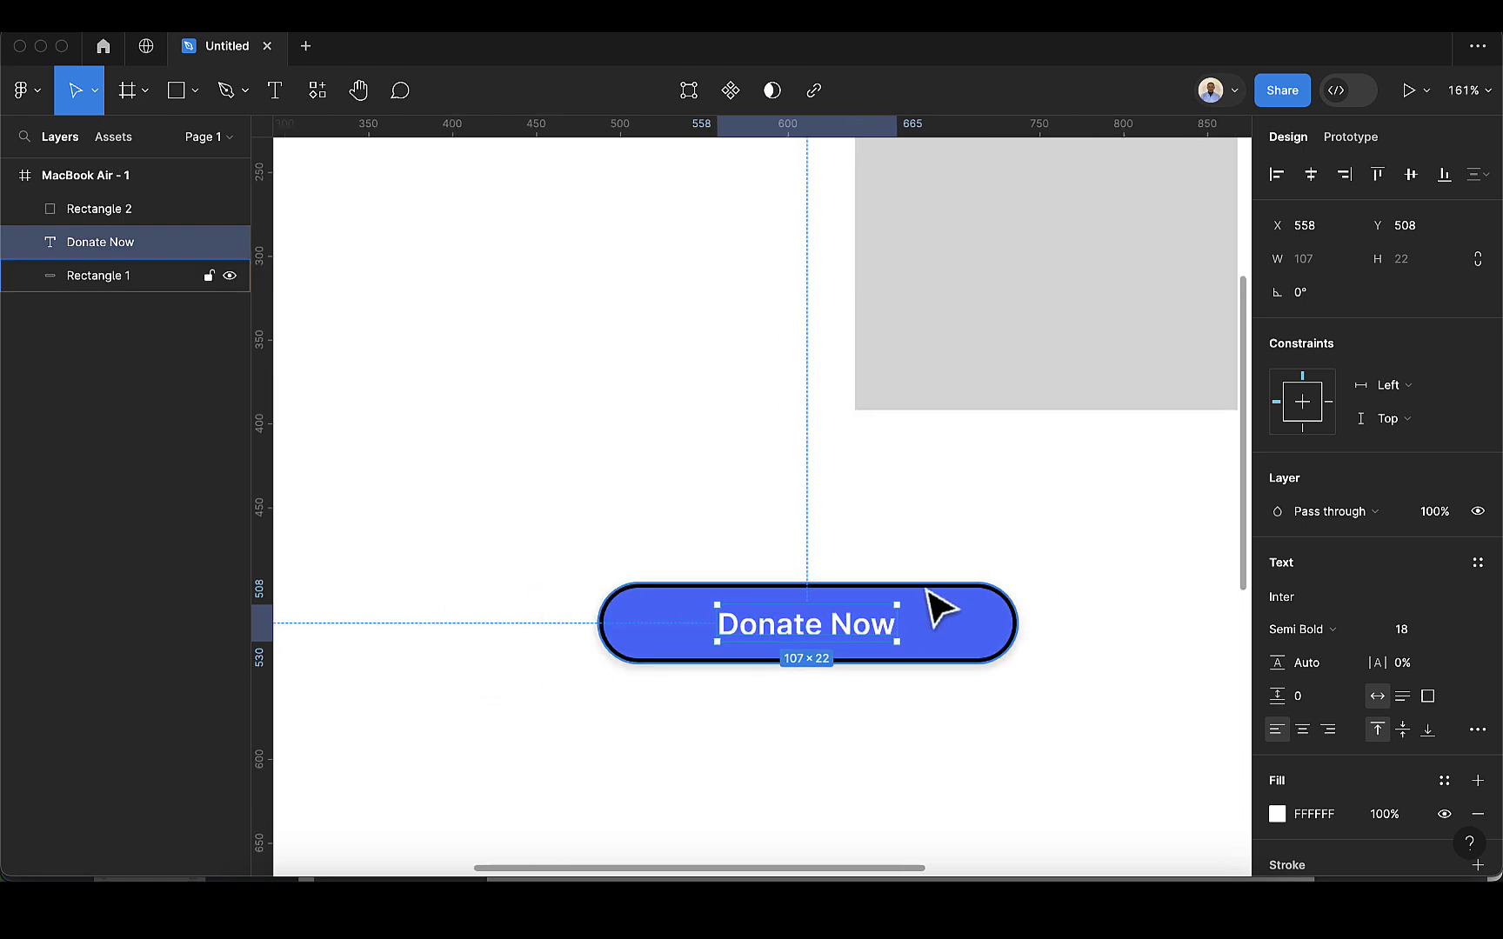
# Step: Try moving the blue pill on its own, away from its text, and undo the move
pyautogui.click(927, 591)
pyautogui.moveTo(951, 619); pyautogui.dragTo(682, 536)
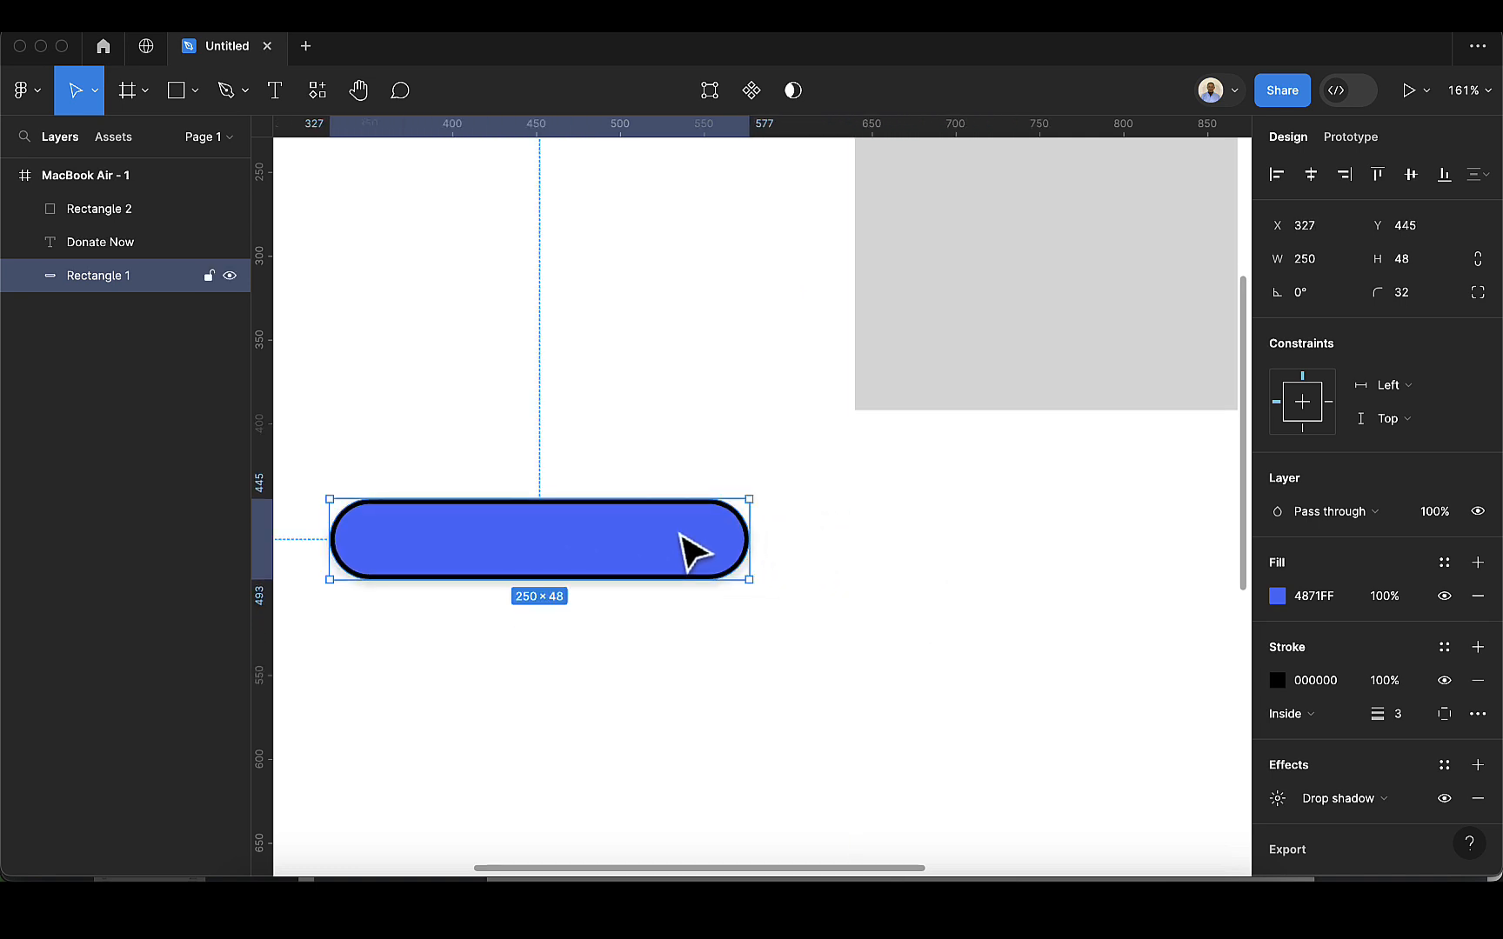
pyautogui.press('super+z')
pyautogui.click(943, 729)
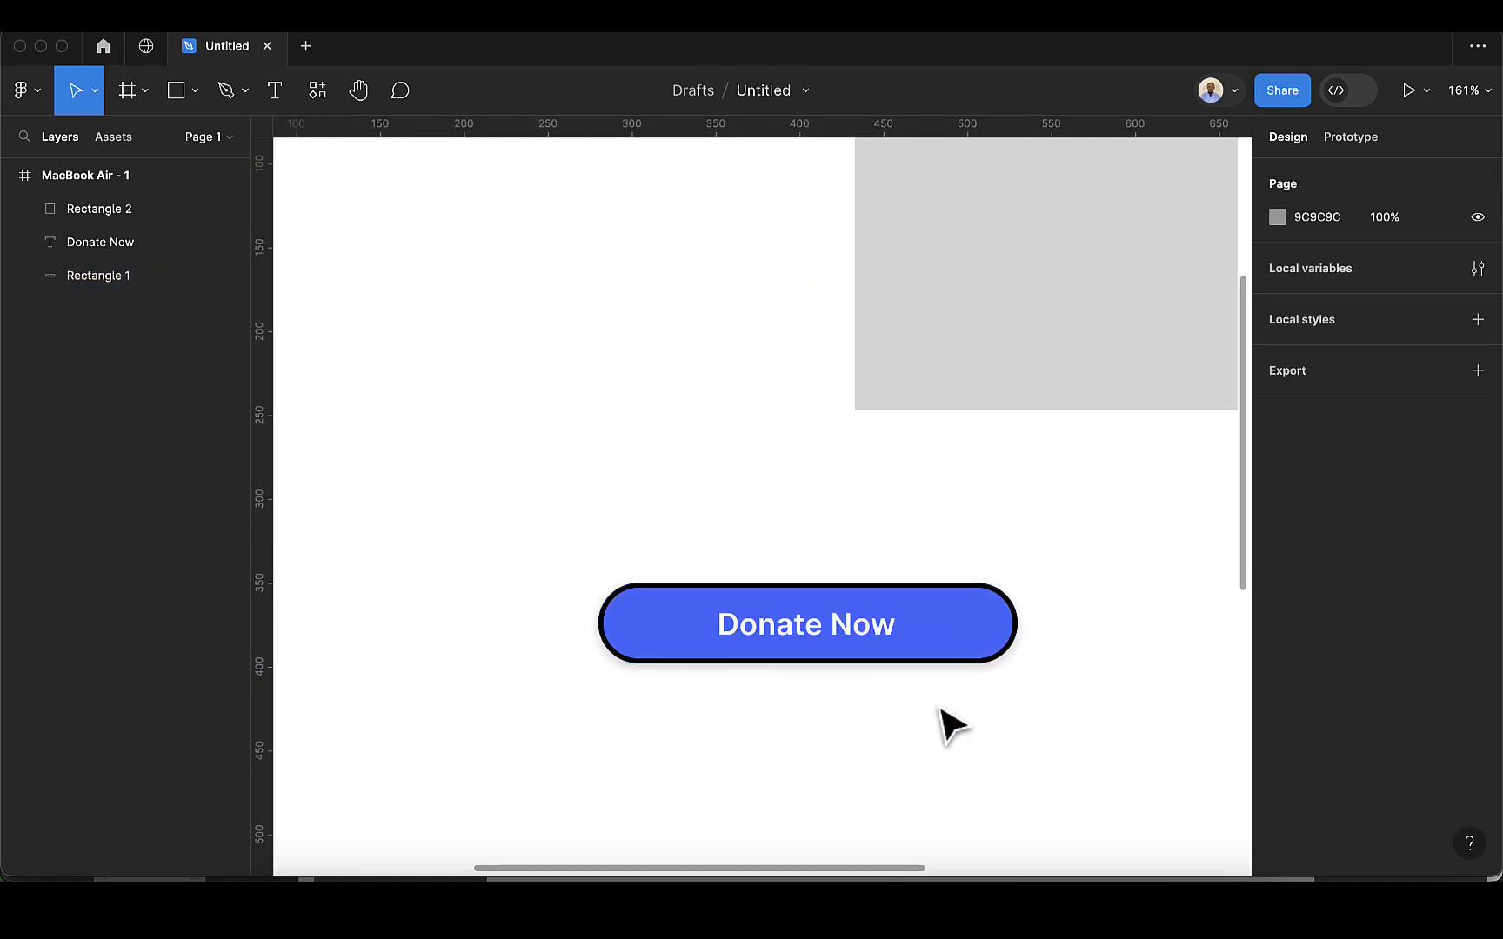
pyautogui.click(801, 635)
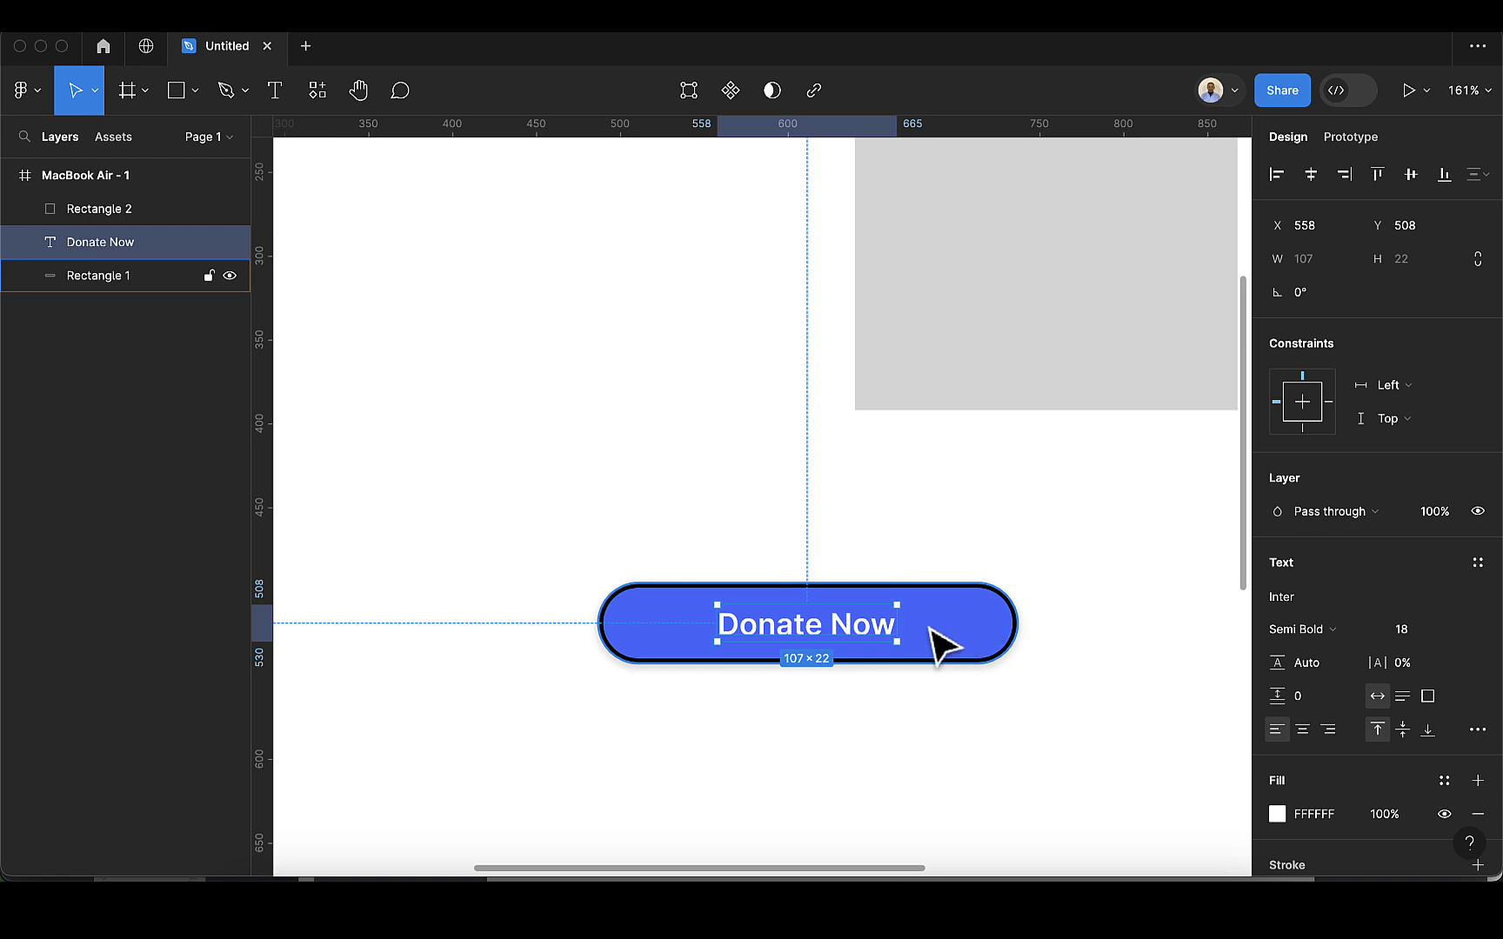
pyautogui.keyDown('shift'); pyautogui.click(1018, 628); pyautogui.keyUp('shift')
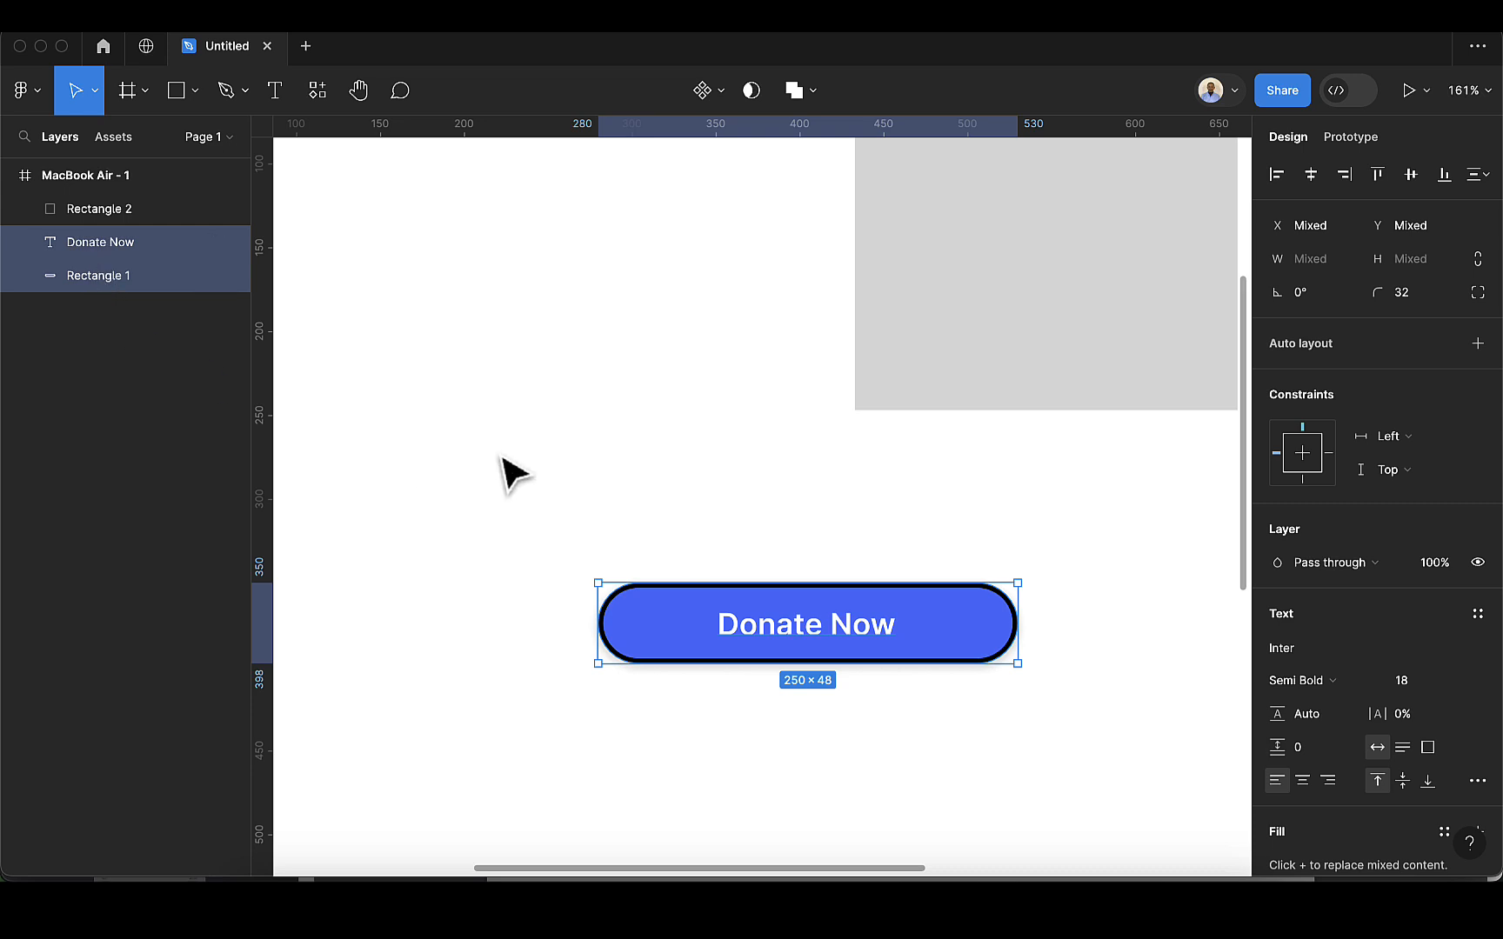
pyautogui.click(534, 463)
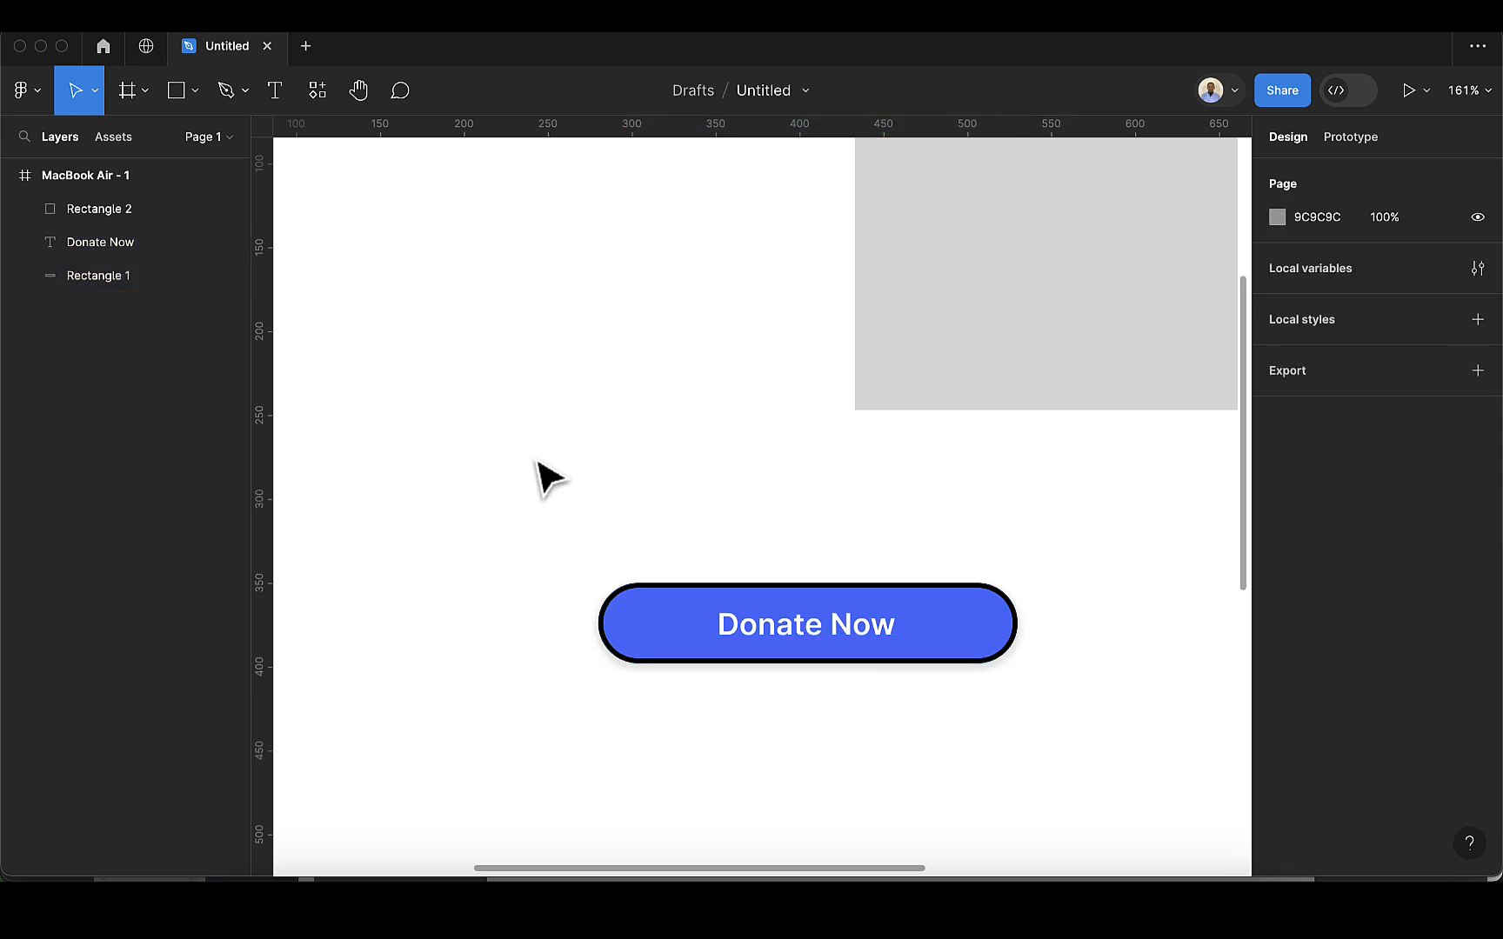
# Step: Group the blue pill with its "Donate Now" text and move the group to about X 478, Y 473
pyautogui.click(794, 637)
pyautogui.click(666, 633)
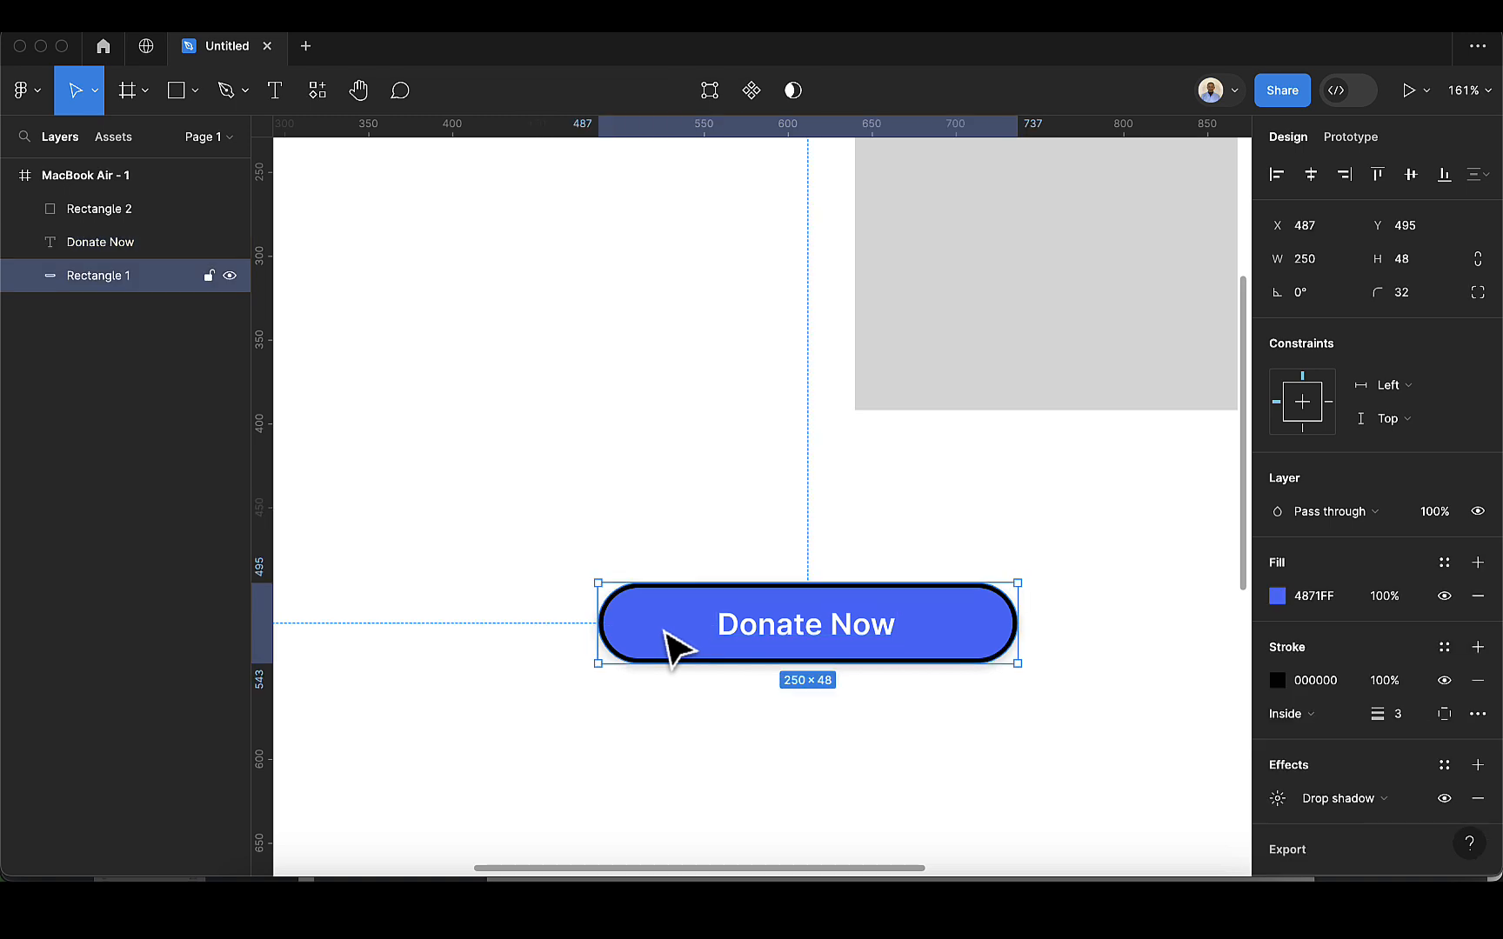
pyautogui.keyDown('shift'); pyautogui.click(793, 637); pyautogui.keyUp('shift')
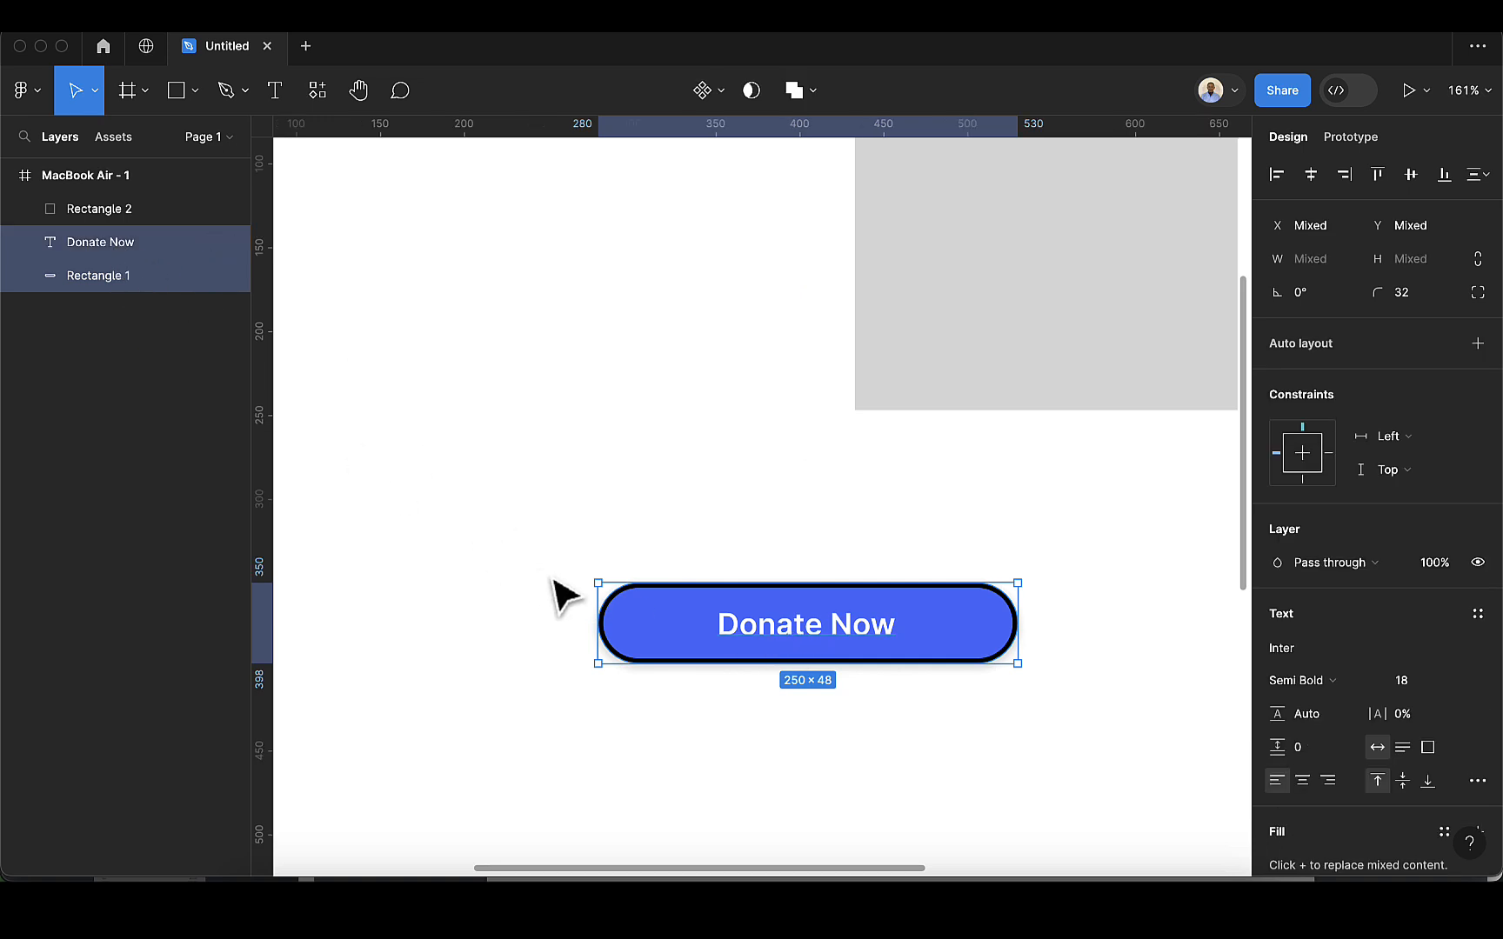
pyautogui.rightClick(683, 634)
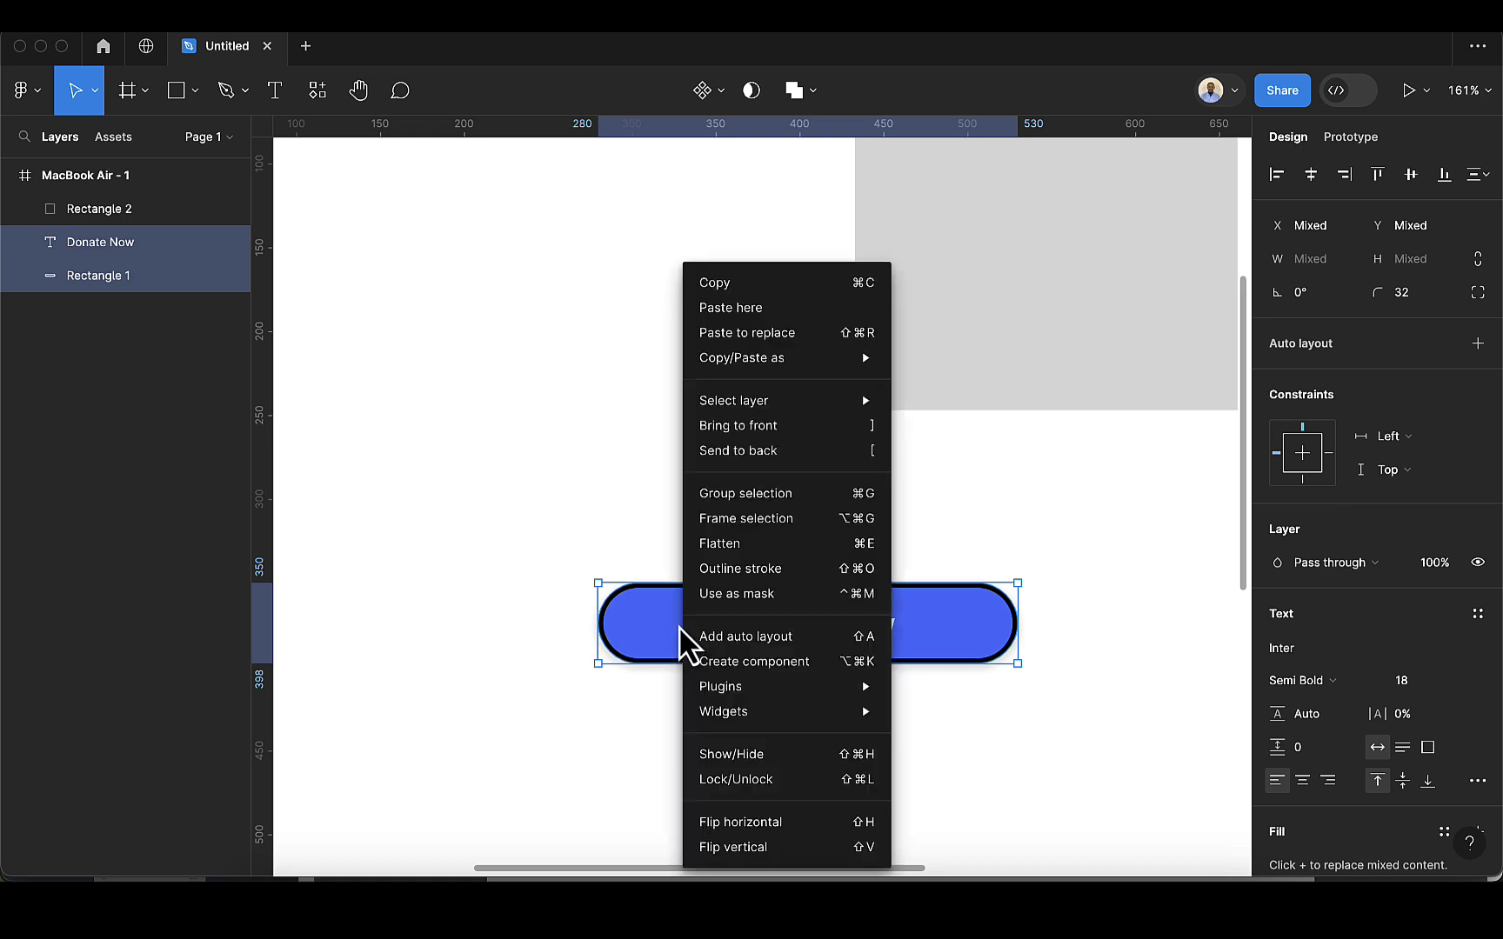
pyautogui.click(735, 501)
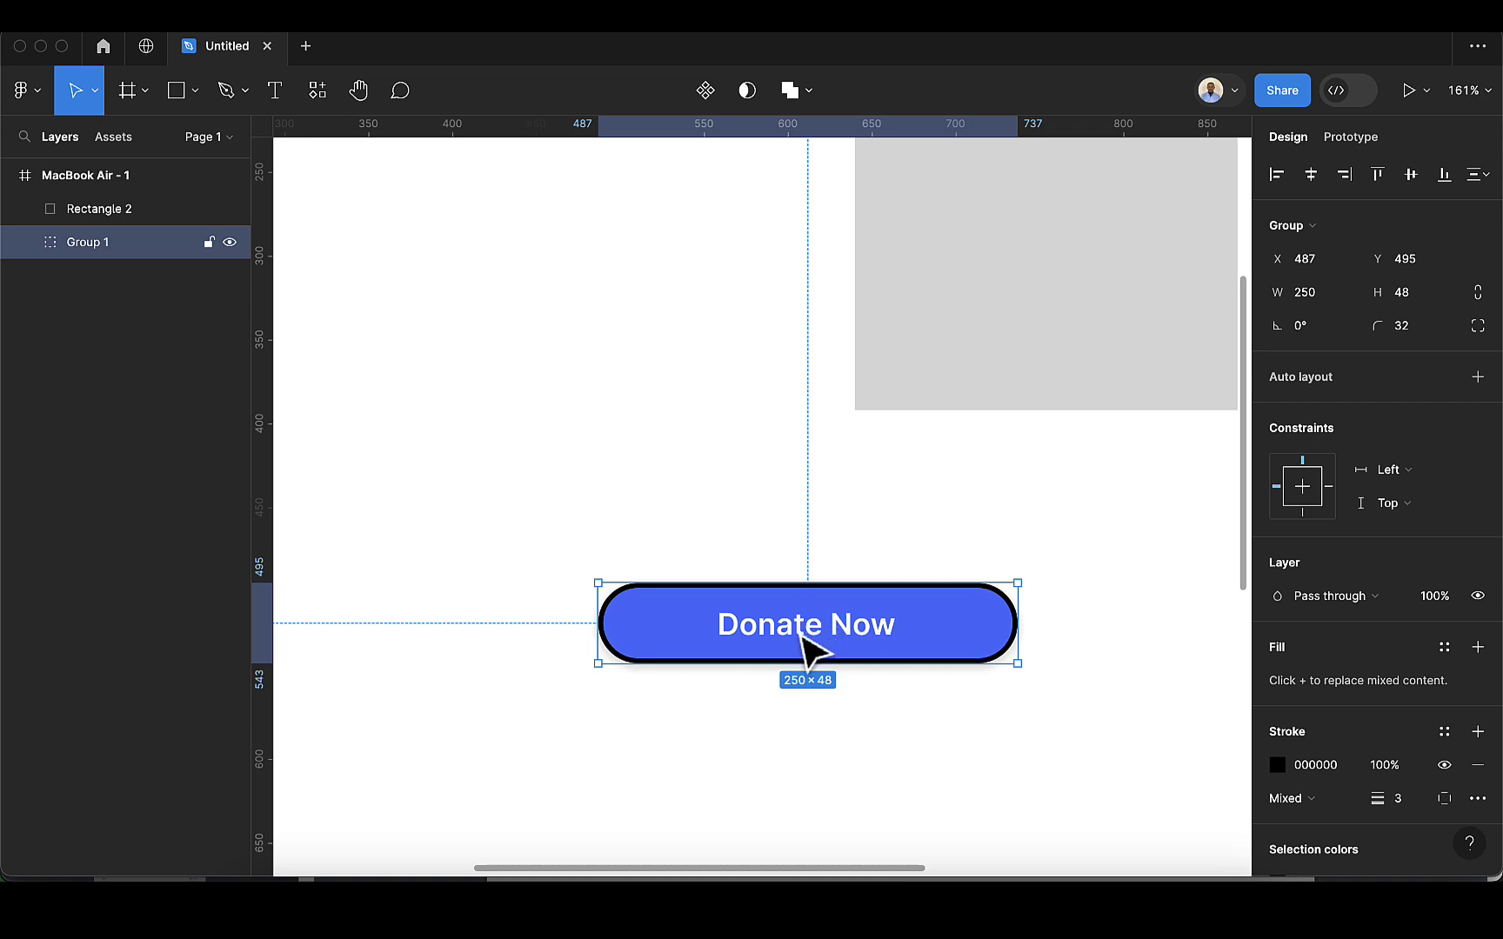
pyautogui.moveTo(804, 633); pyautogui.dragTo(789, 596)
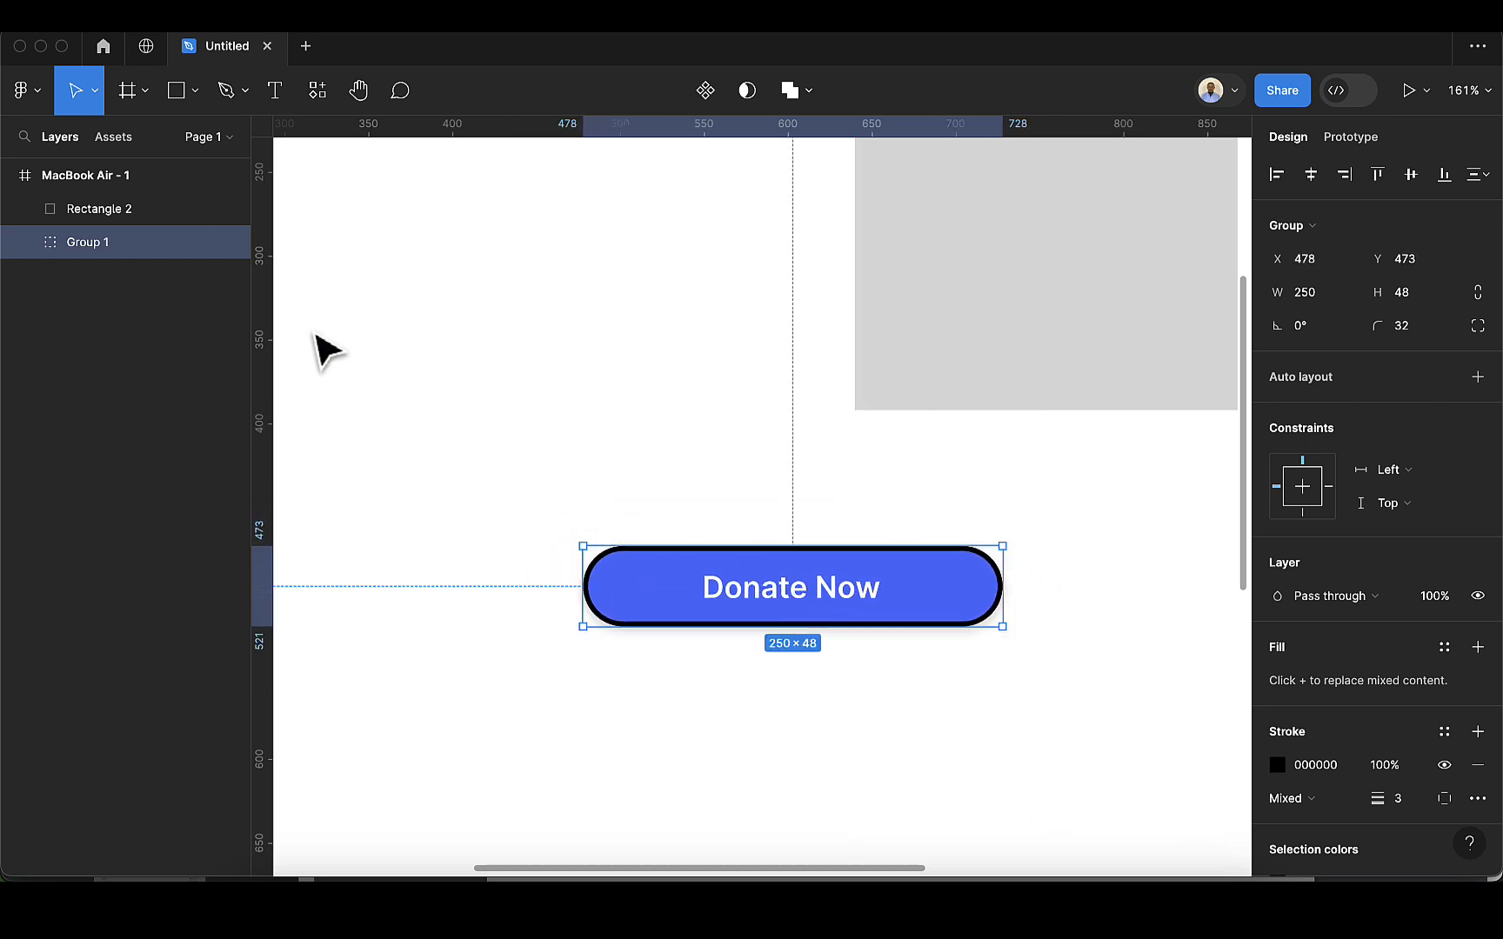
# Step: Rename the button's group as "btn"
pyautogui.doubleClick(112, 252)
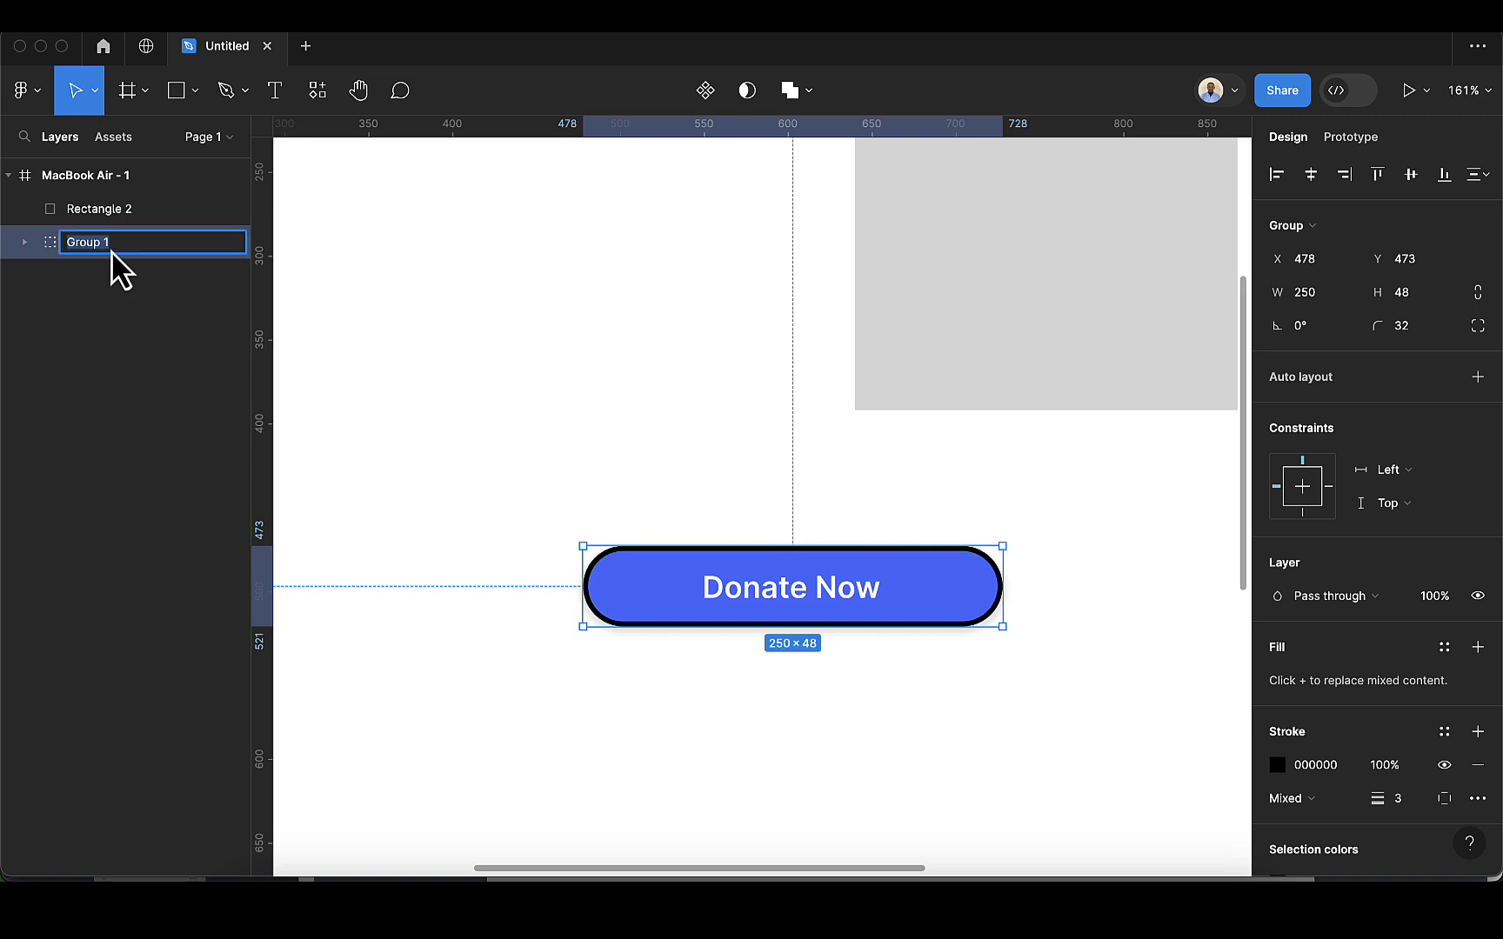
pyautogui.click(110, 263)
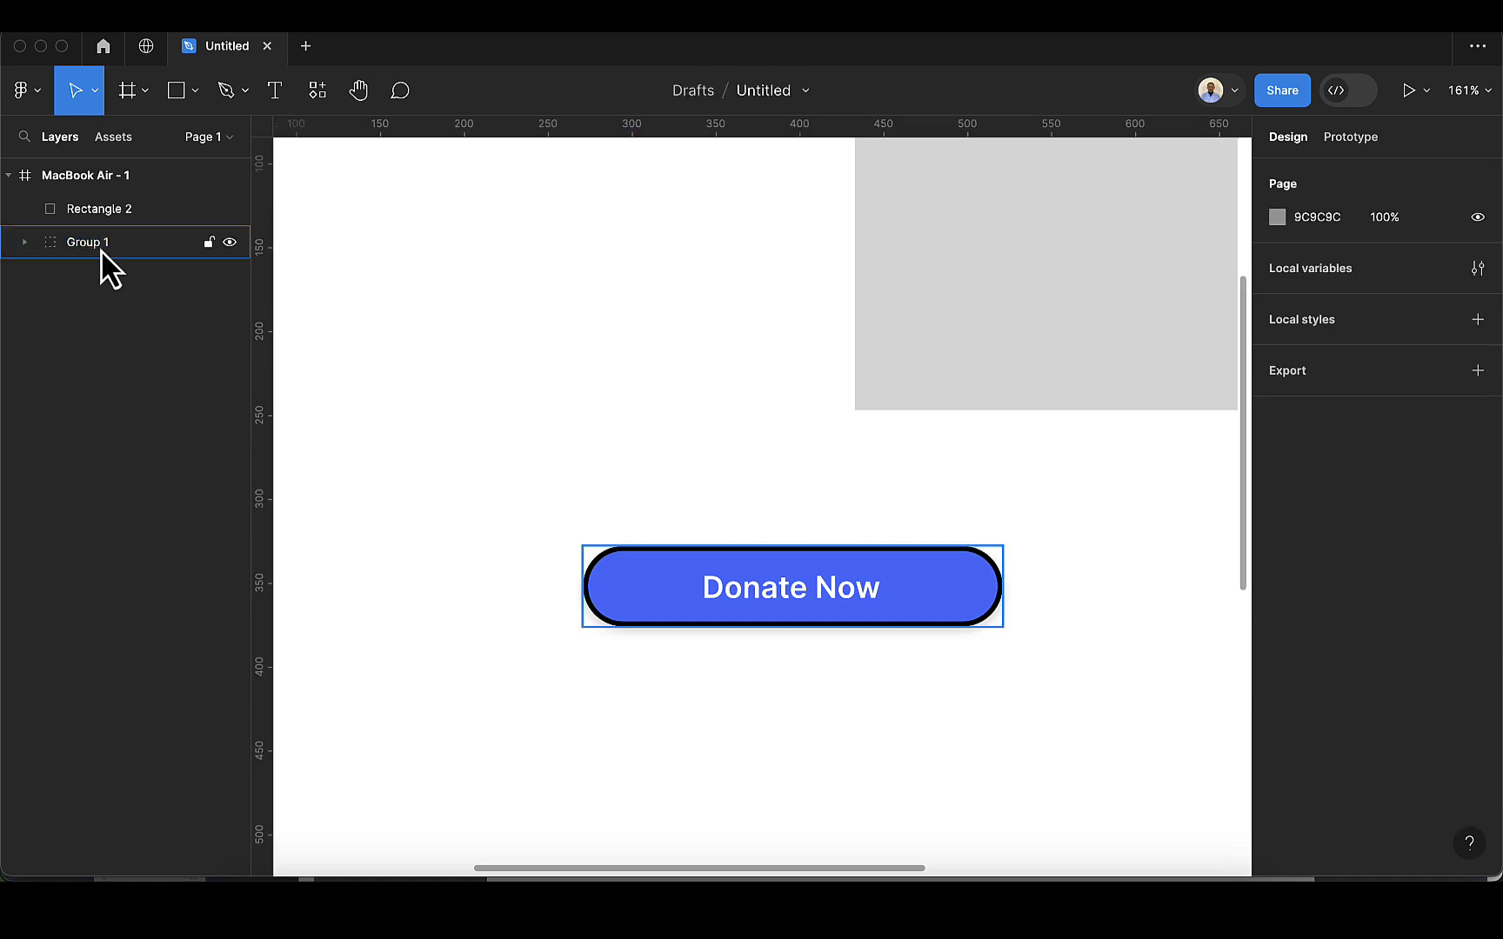
pyautogui.click(102, 252)
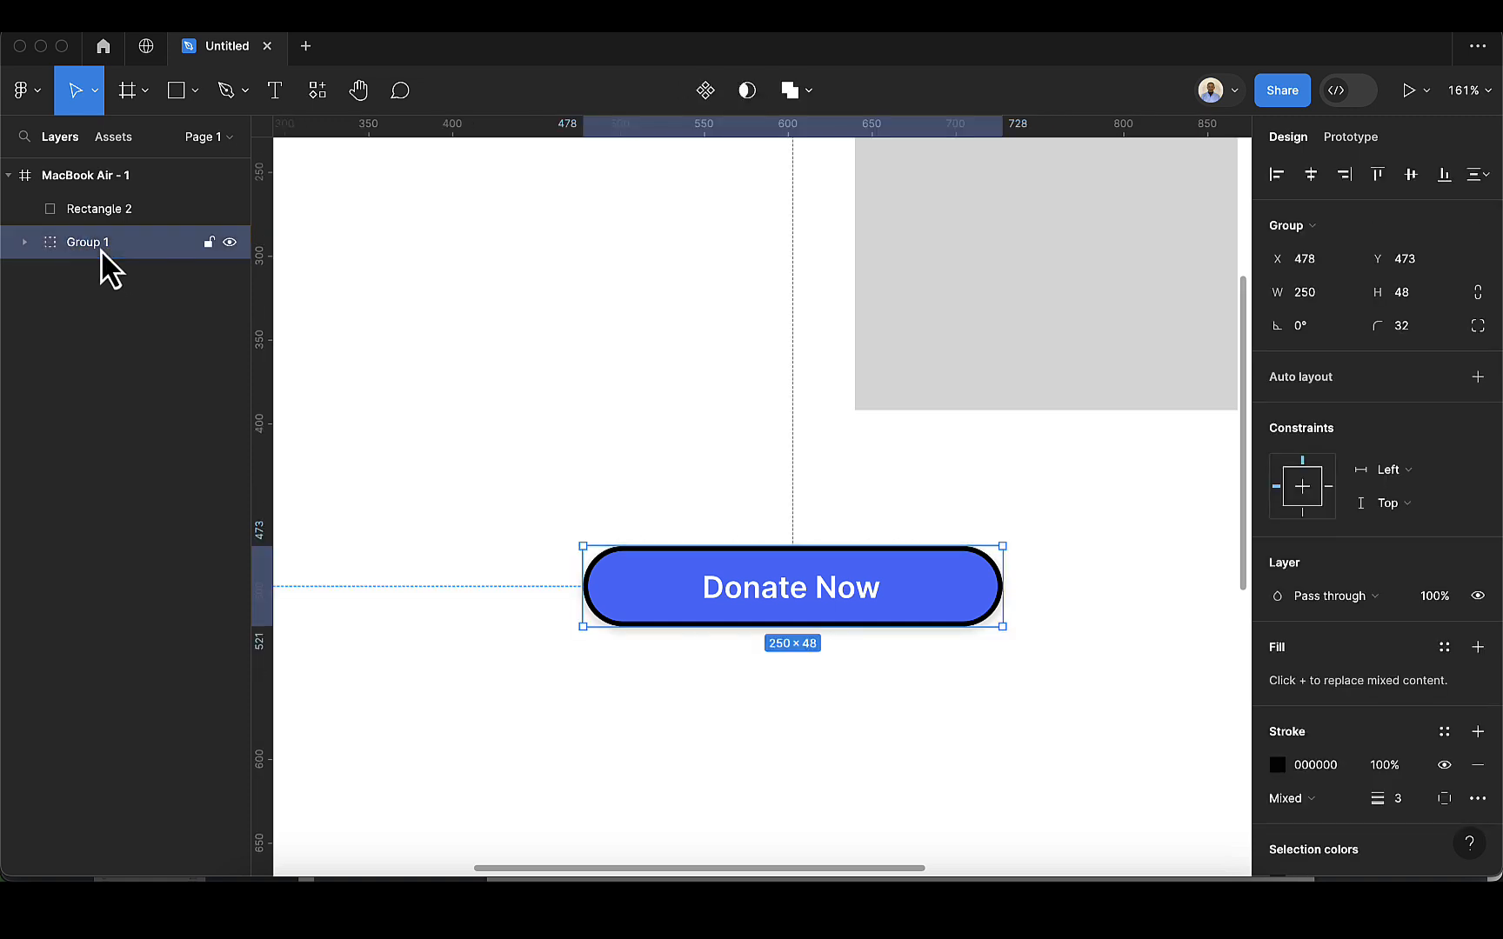
pyautogui.doubleClick(100, 251)
pyautogui.write('btn')
pyautogui.press('Return')
# Step: Move the "btn" group around the MacBook Air frame and place it at about X 259, Y 659
pyautogui.scroll(-5, 705, 604)
pyautogui.scroll(-4, 709, 600)
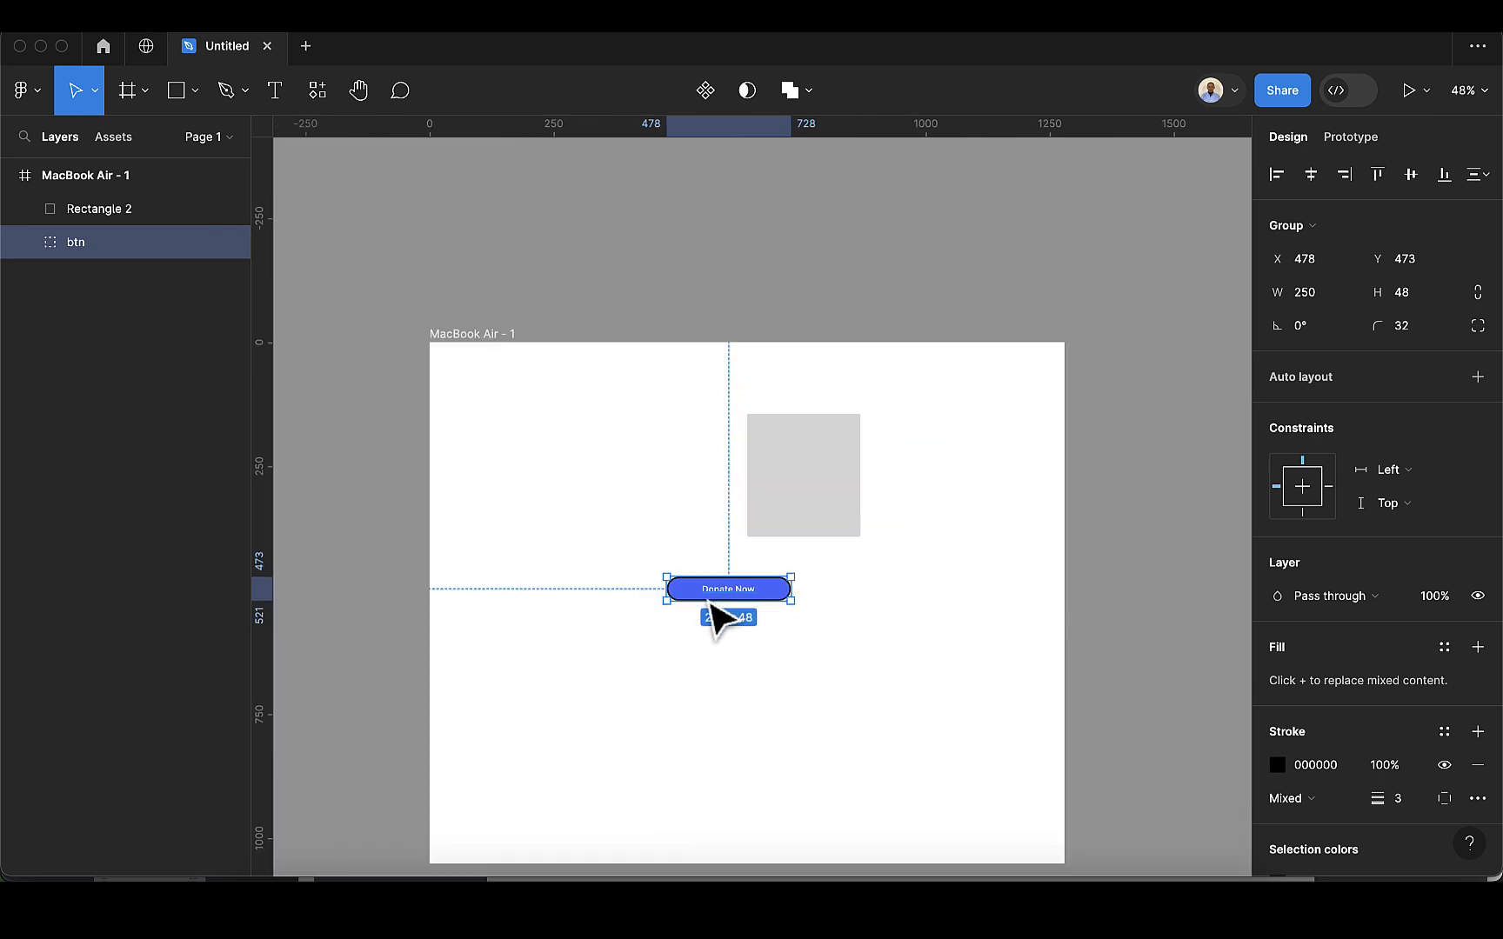
pyautogui.moveTo(708, 602); pyautogui.dragTo(567, 508)
pyautogui.scroll(2, 572, 522)
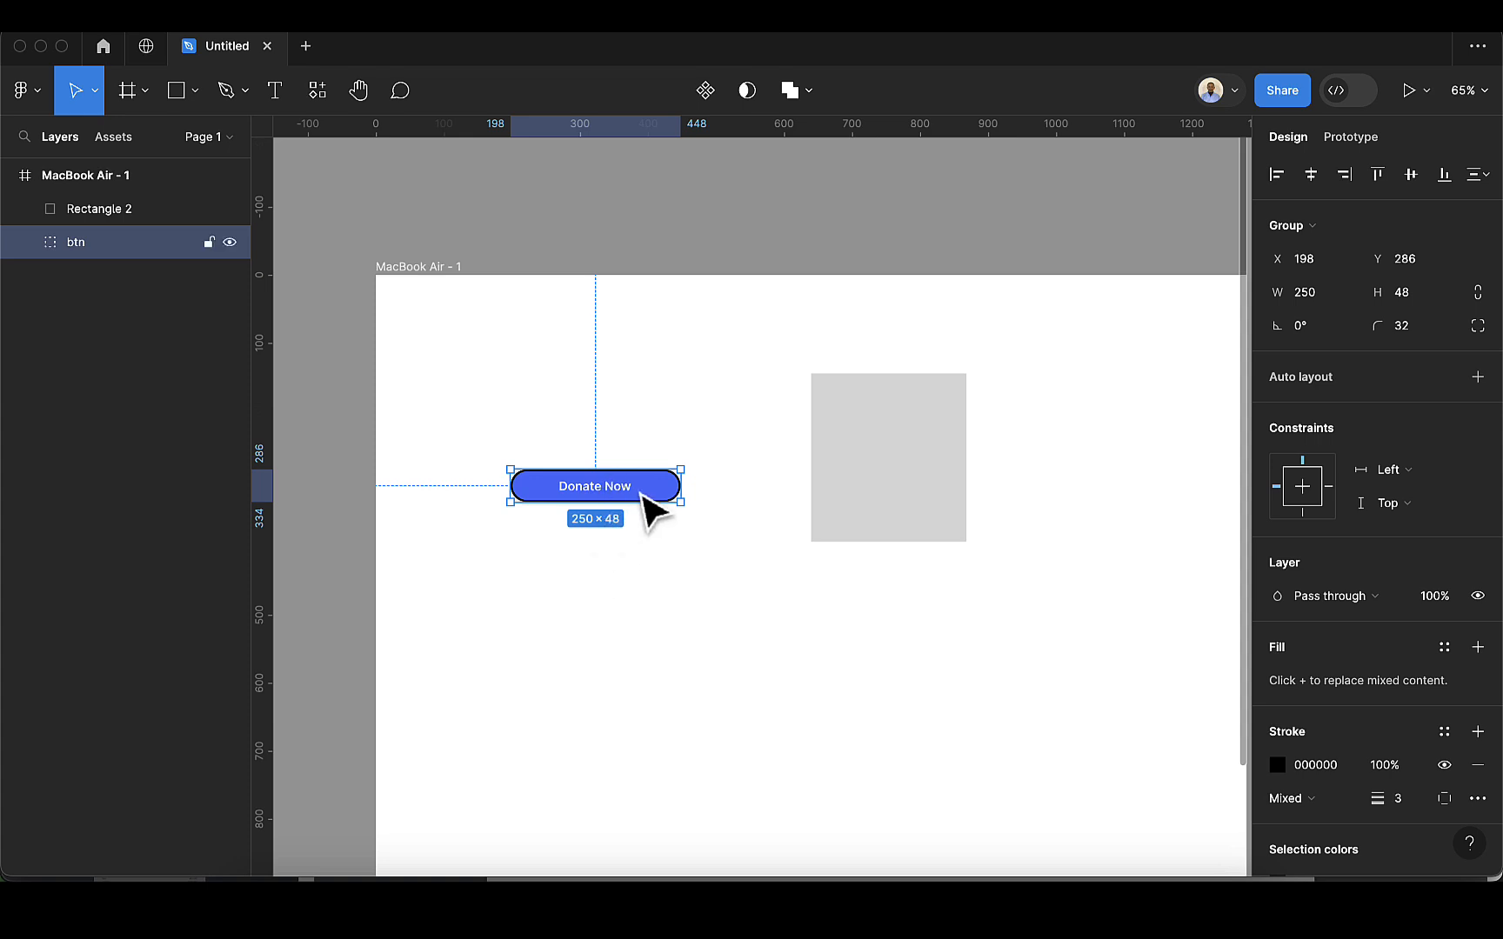
pyautogui.moveTo(650, 501); pyautogui.dragTo(689, 757)
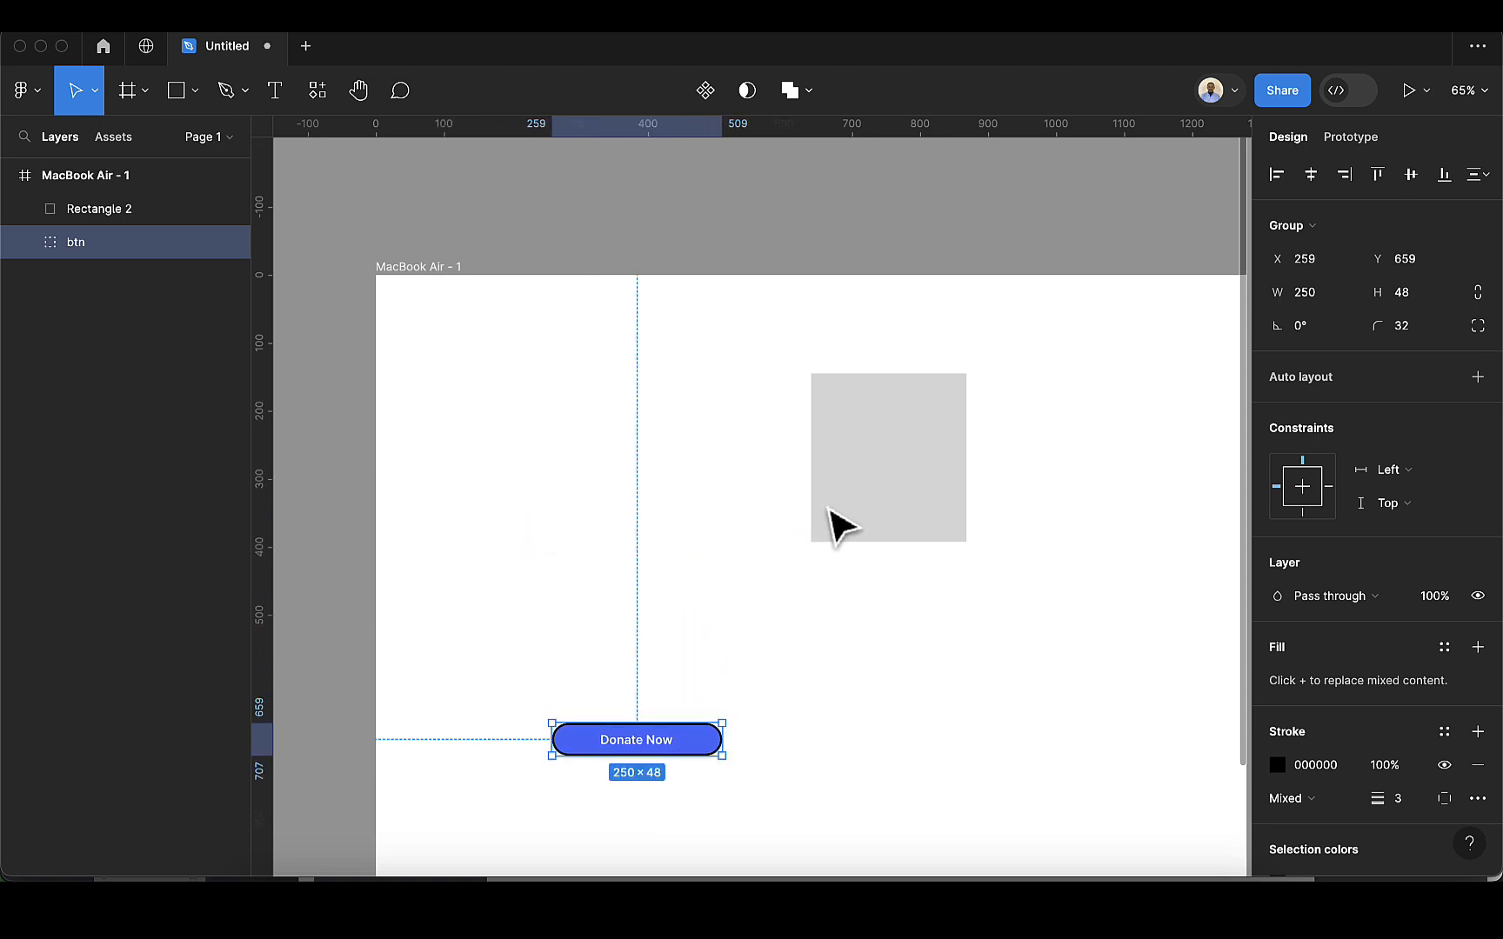
# Step: Delete the grey square from the MacBook Air frame
pyautogui.click(843, 515)
pyautogui.moveTo(867, 465); pyautogui.dragTo(883, 614)
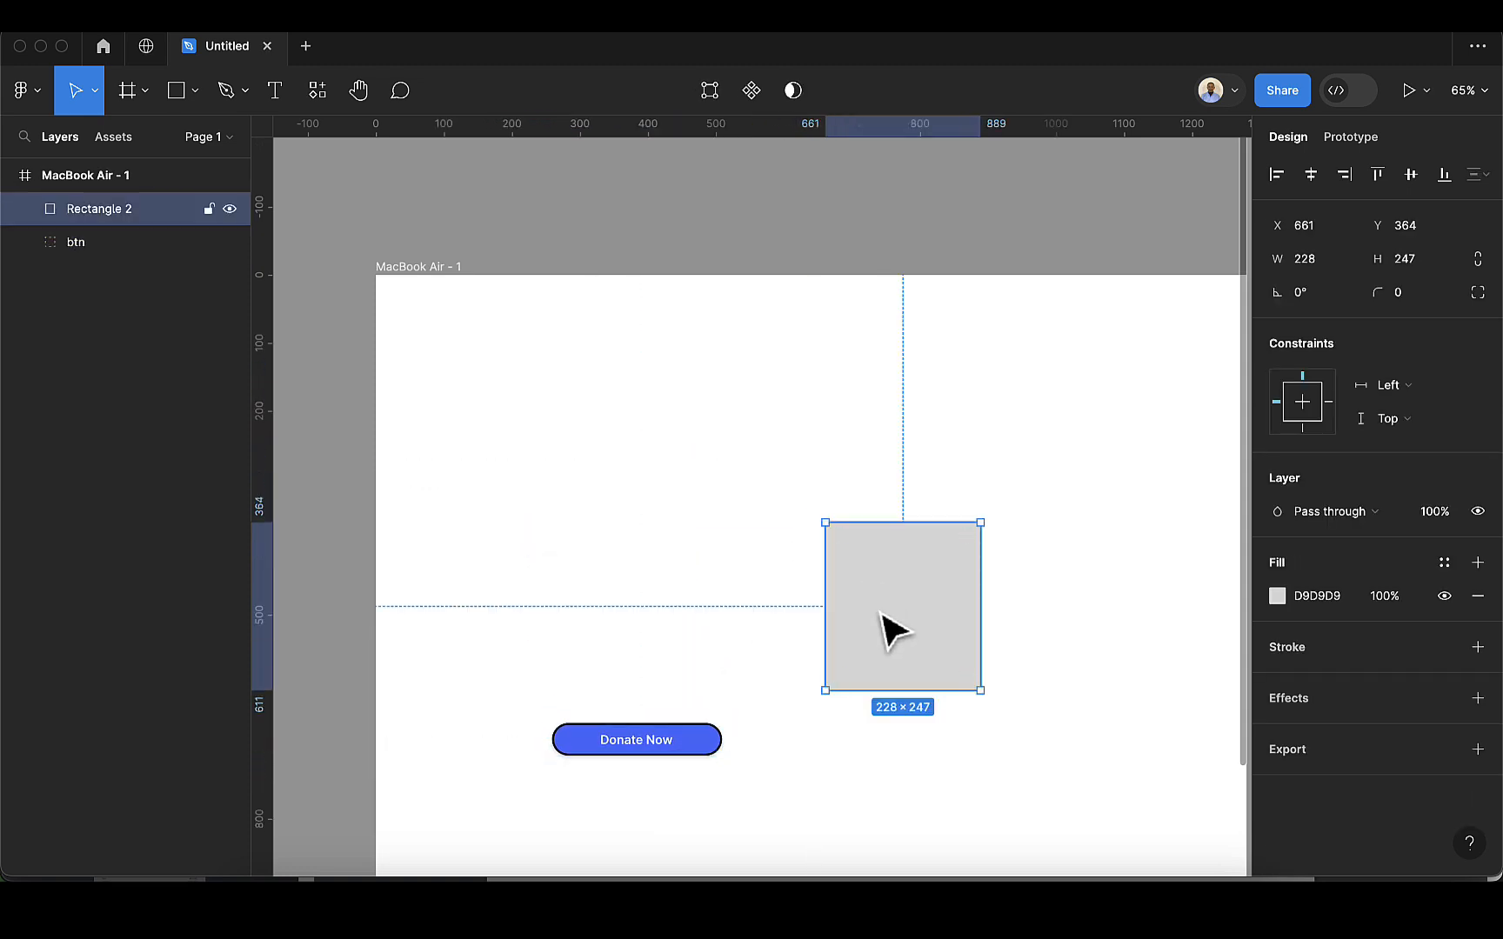
pyautogui.press('Delete')
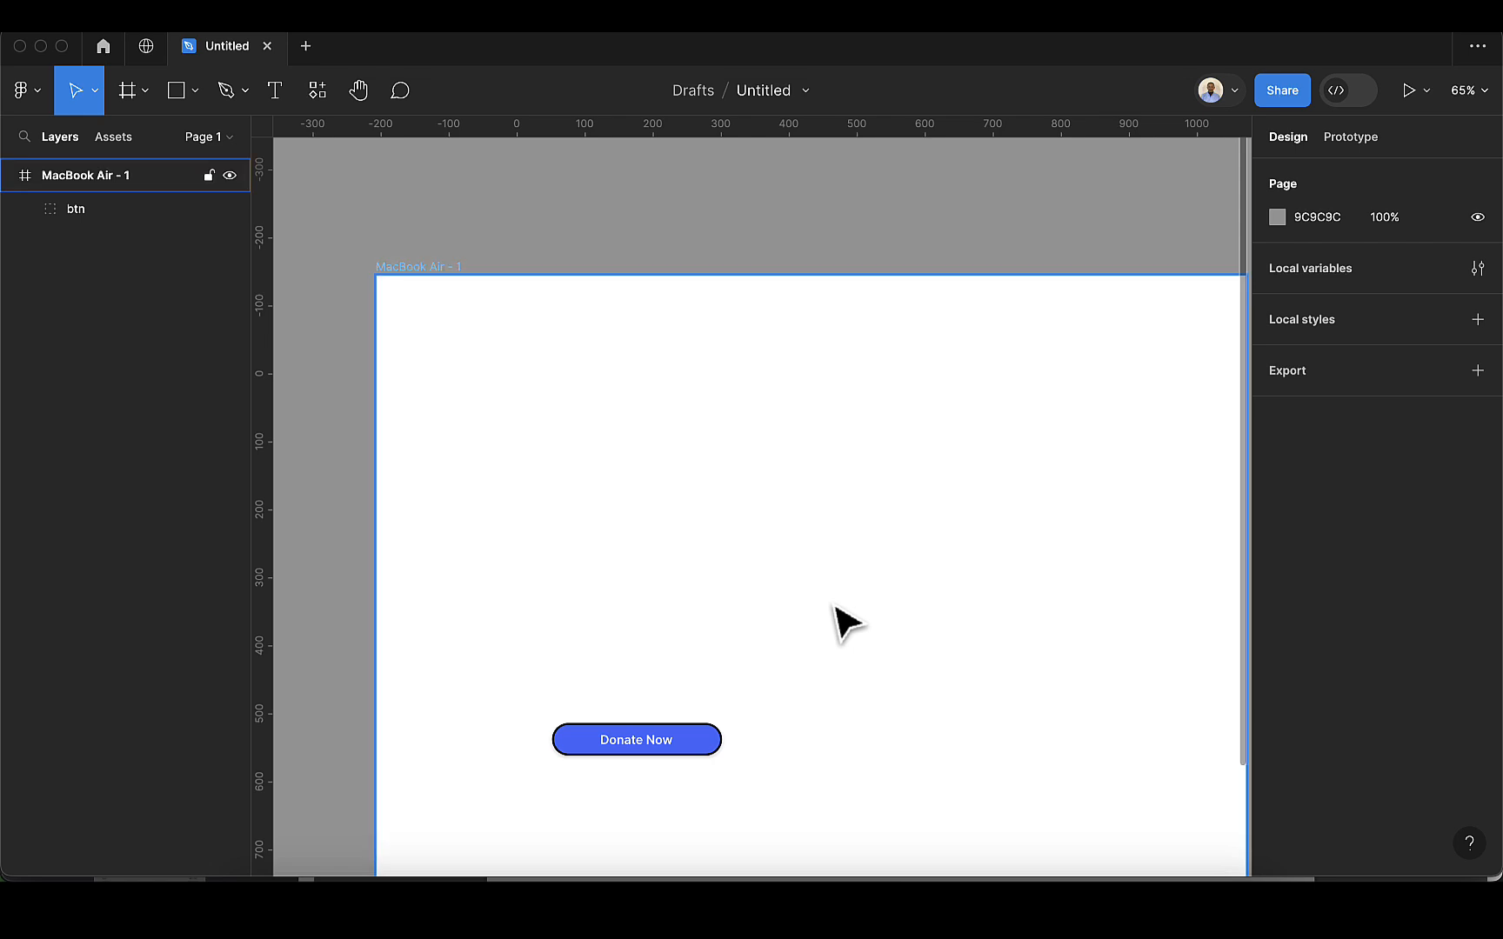
# Step: Draw a rectangle across the full width of the MacBook Air frame from its top edge, about 1280 × 566
pyautogui.scroll(-3, 830, 609)
pyautogui.click(176, 90)
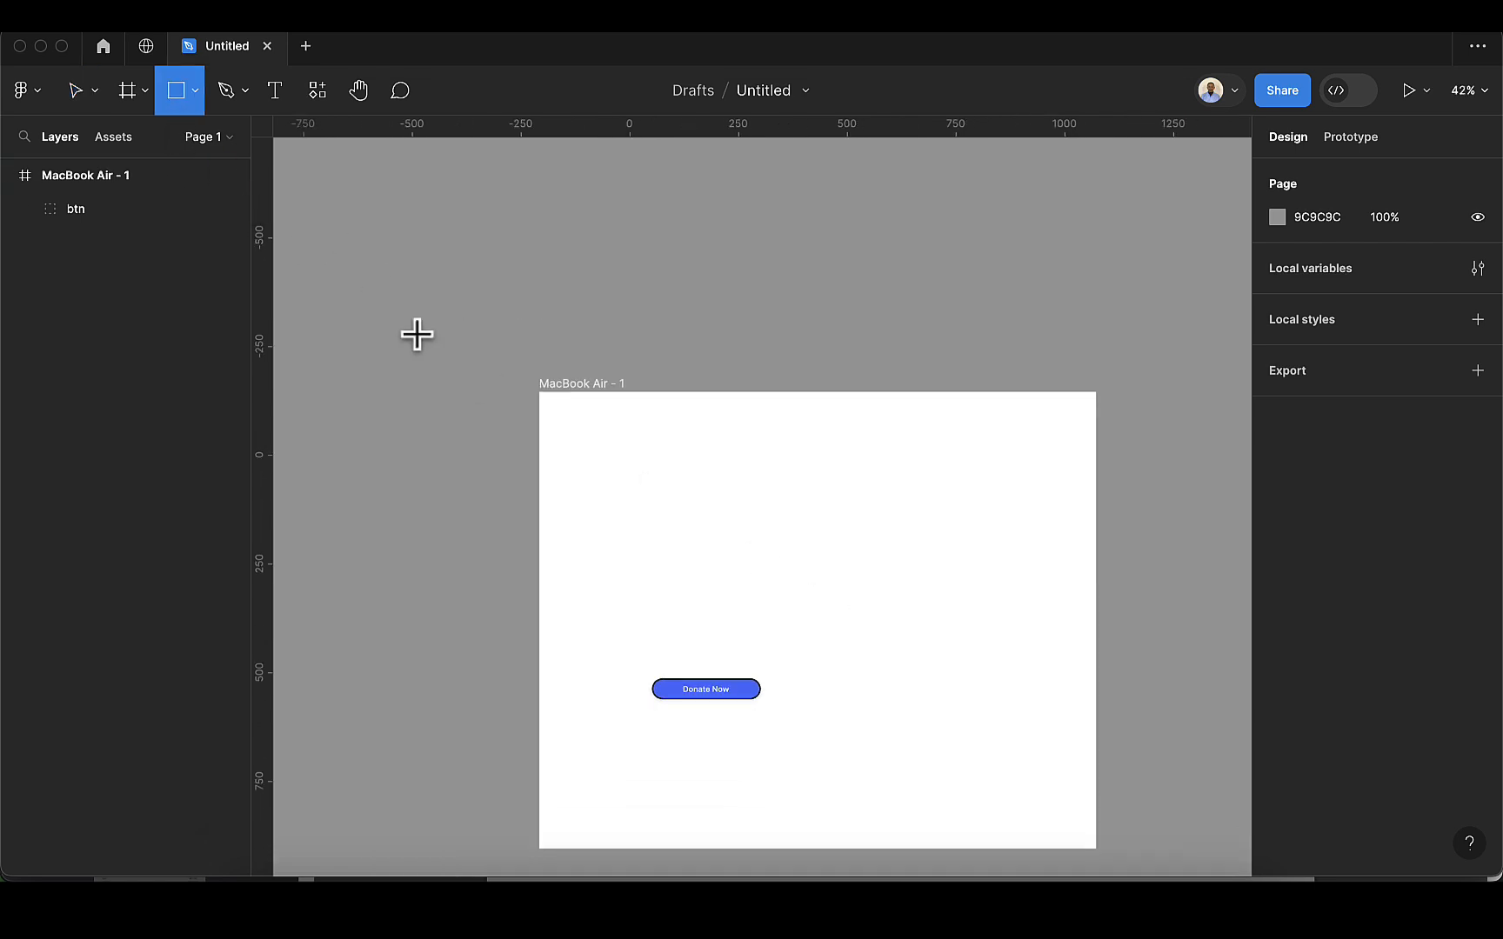
pyautogui.scroll(2, 509, 413)
pyautogui.moveTo(552, 391); pyautogui.dragTo(1215, 675)
pyautogui.hscroll(2, 1087, 665)
pyautogui.scroll(-2, 721, 668)
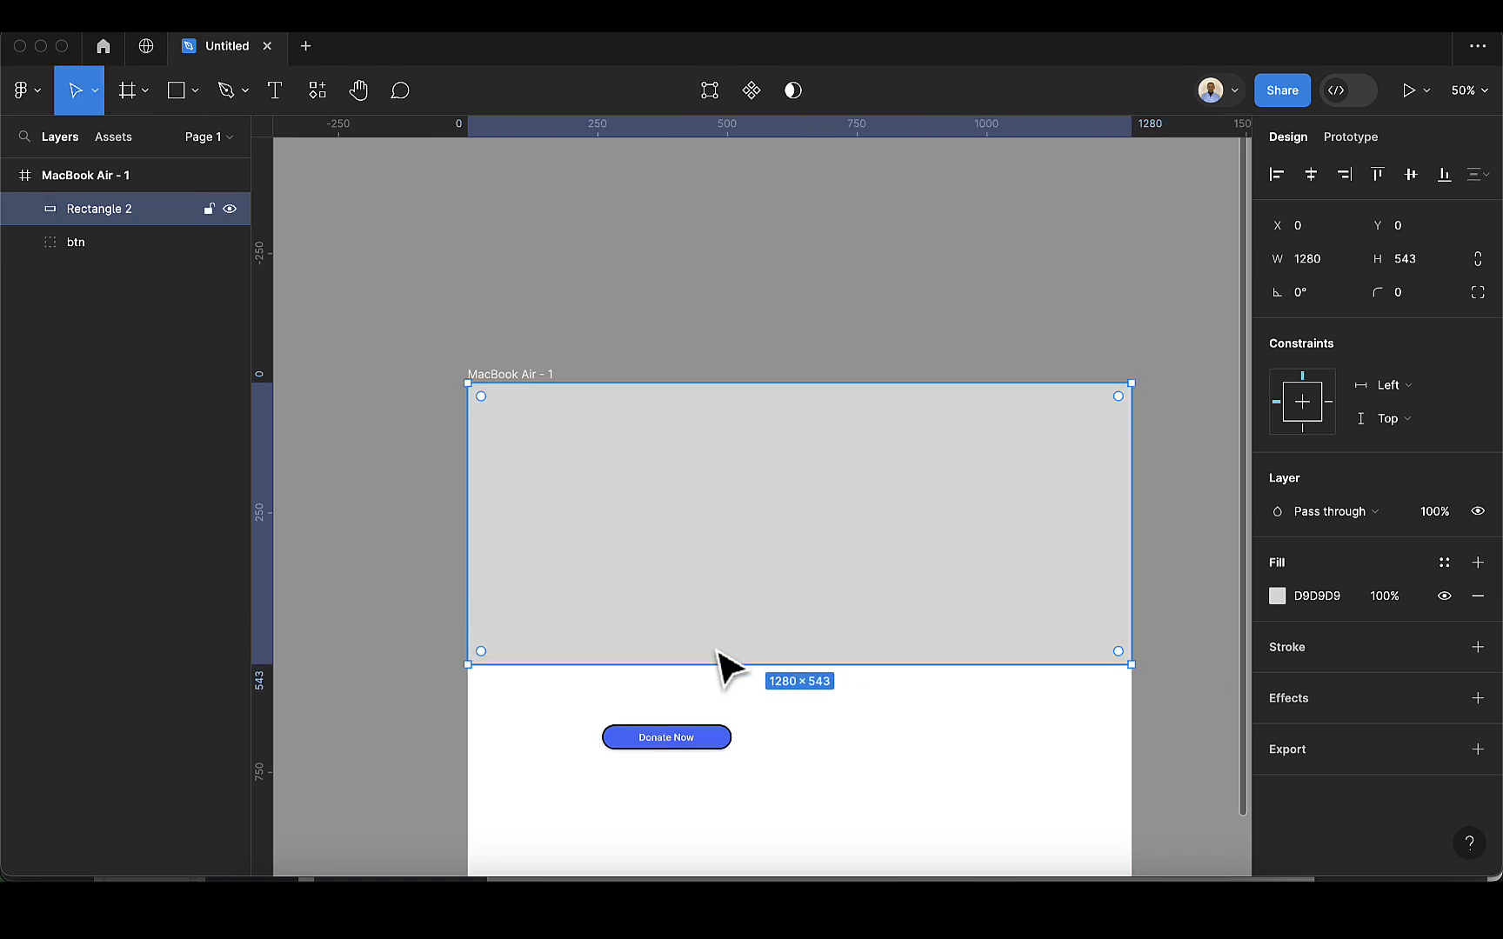
pyautogui.moveTo(628, 590); pyautogui.dragTo(631, 599)
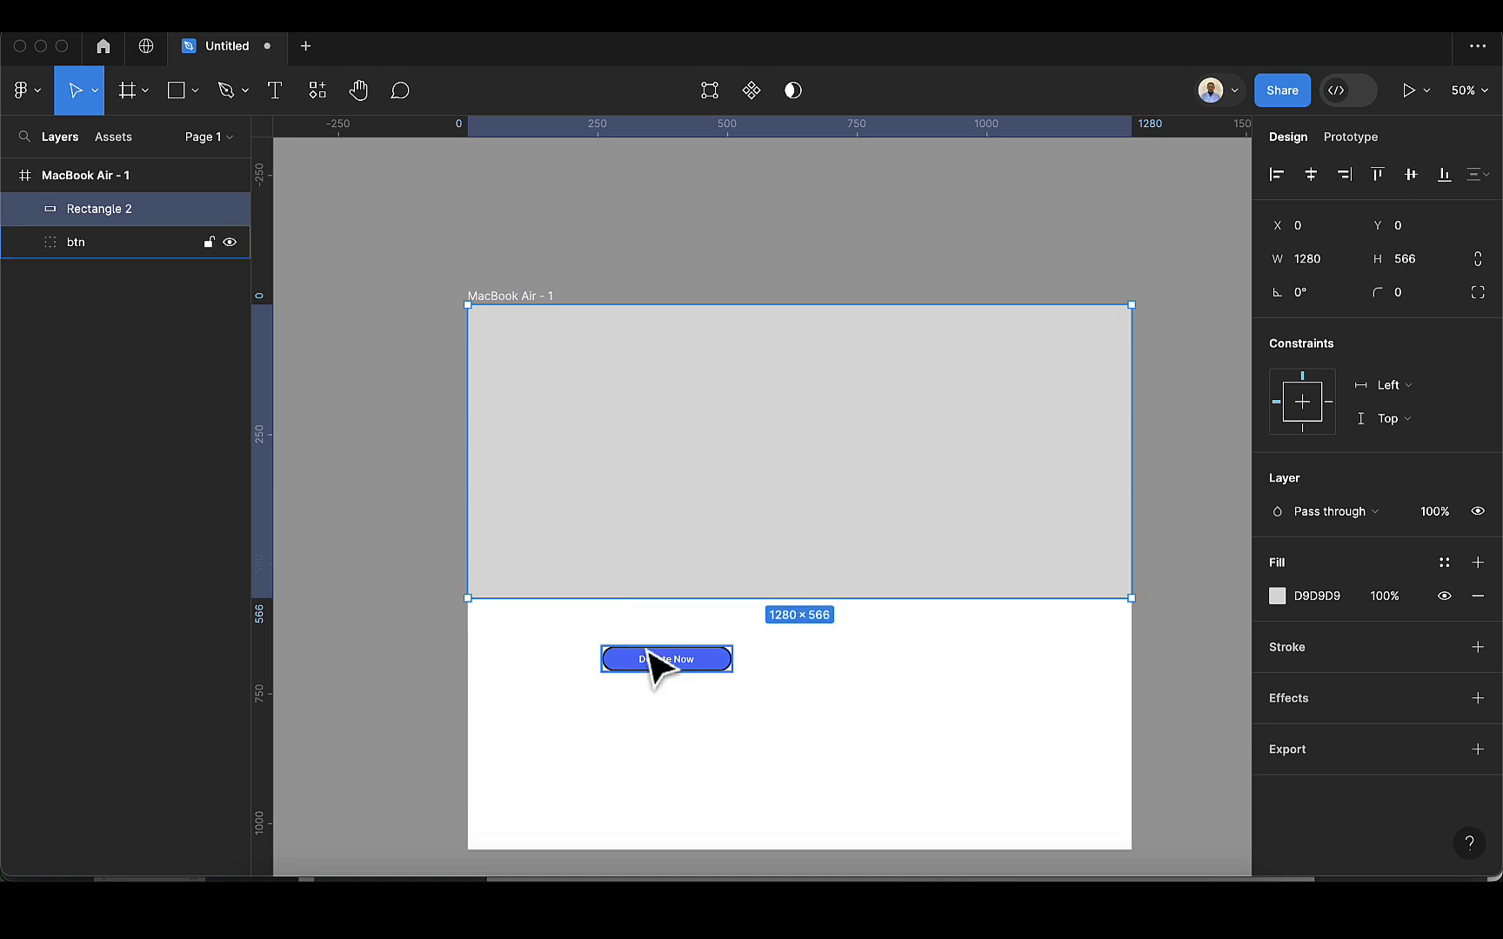
# Step: Move the "btn" group to about X 458, Y 766, in the white area below the grey rectangle
pyautogui.click(658, 664)
pyautogui.moveTo(658, 664); pyautogui.dragTo(761, 718)
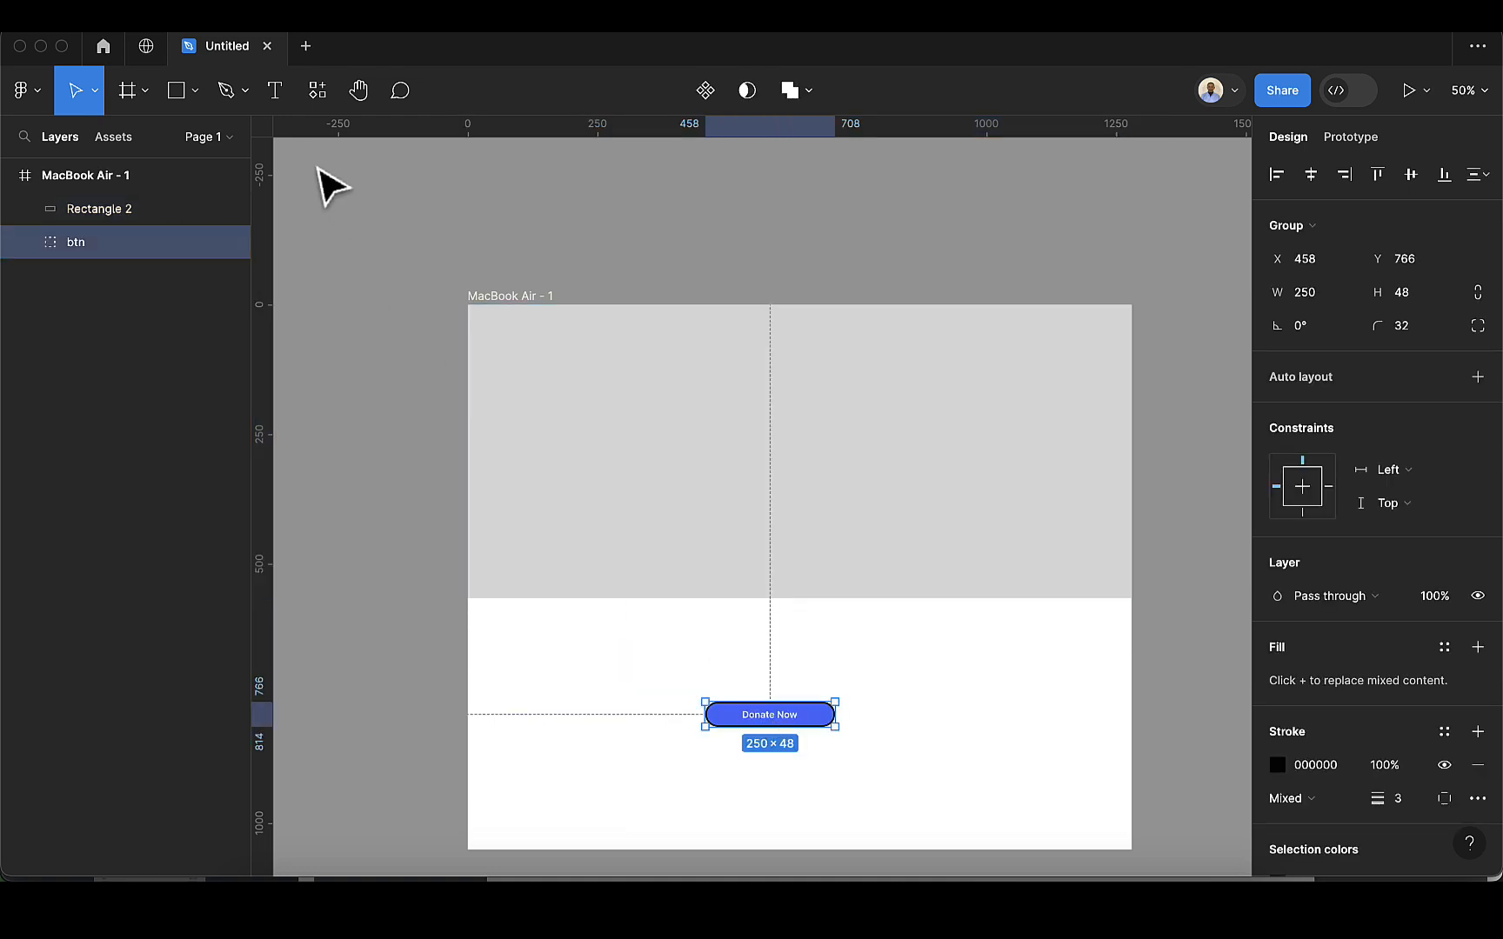
# Step: Add a text layer reading "2024" at about X 148, Y 220, over the grey rectangle
pyautogui.click(273, 100)
pyautogui.scroll(2, 580, 440)
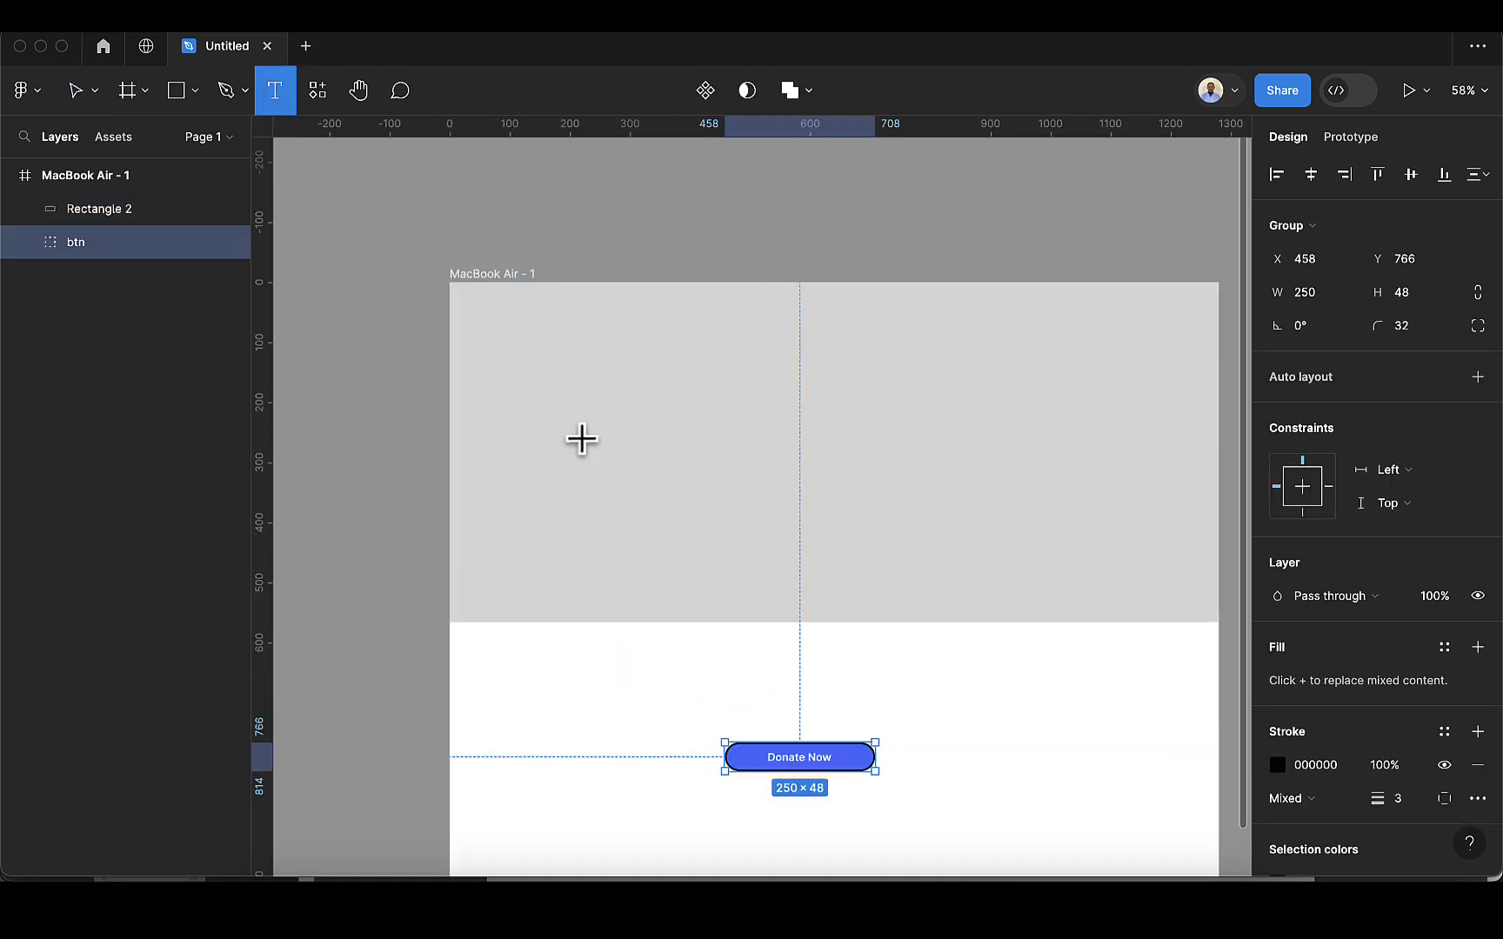
pyautogui.click(537, 419)
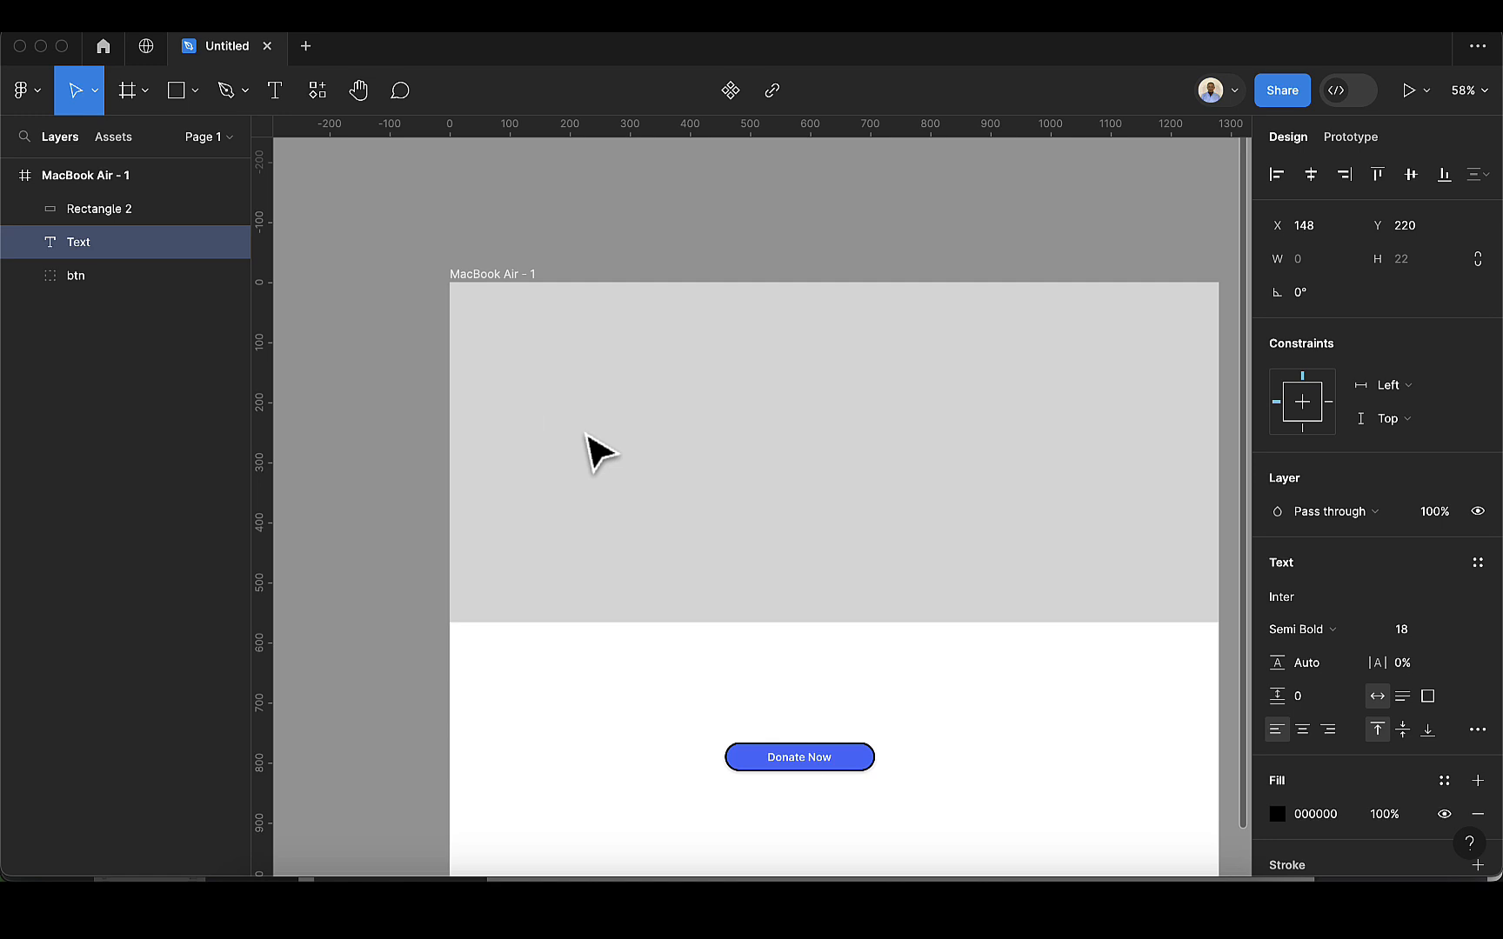
pyautogui.write('2-')
pyautogui.scroll(5, 599, 453)
pyautogui.press('BackSpace')
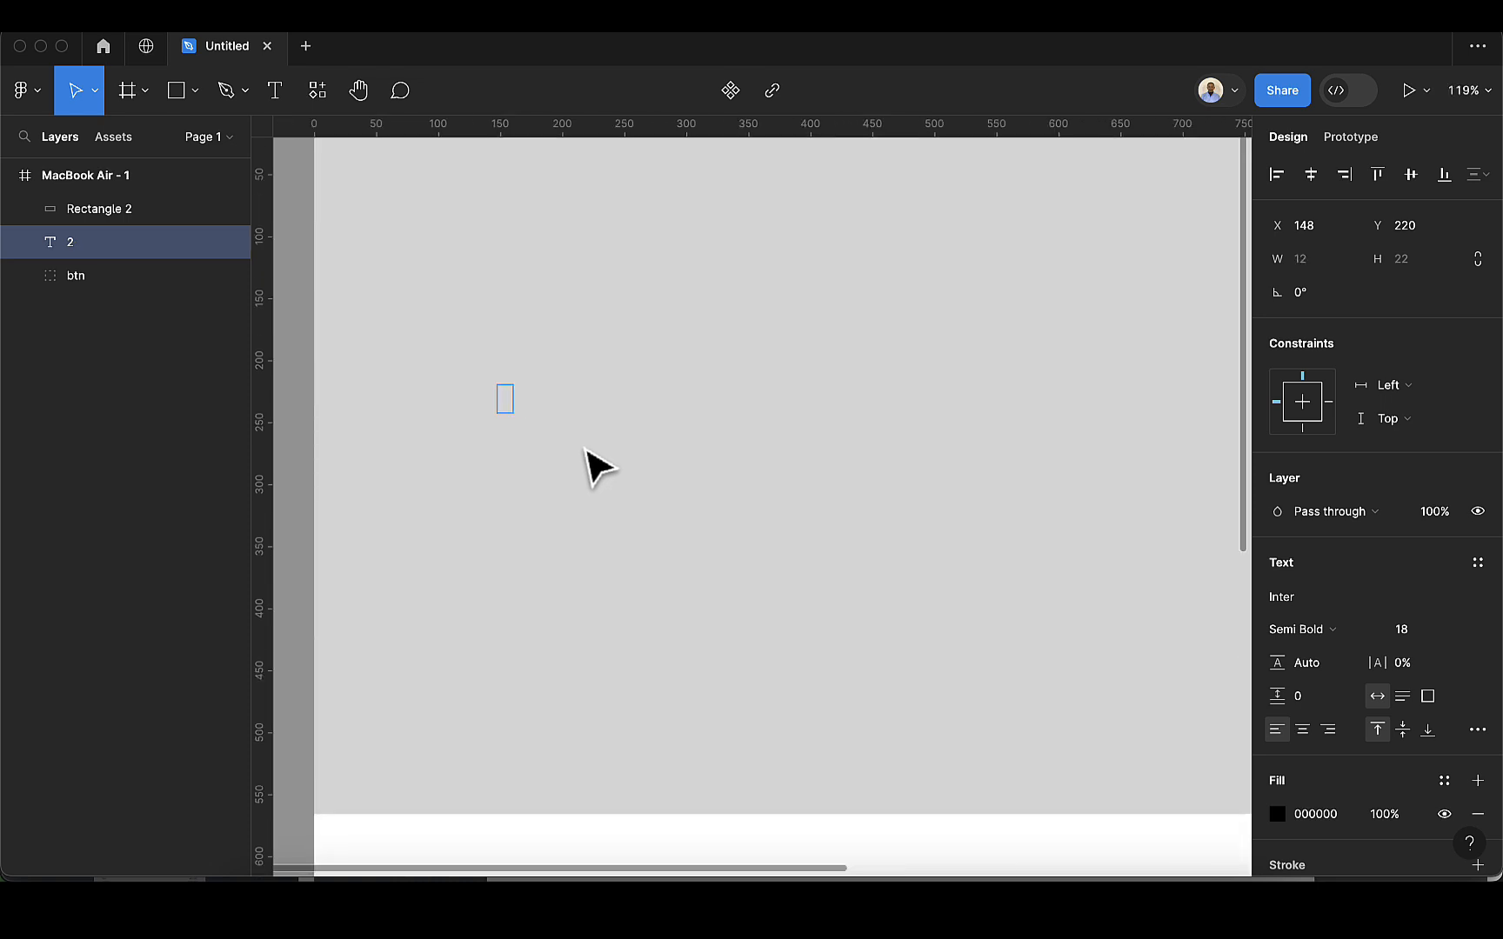
pyautogui.write('2')
pyautogui.press('BackSpace')
pyautogui.press('BackSpace')
pyautogui.write('2024')
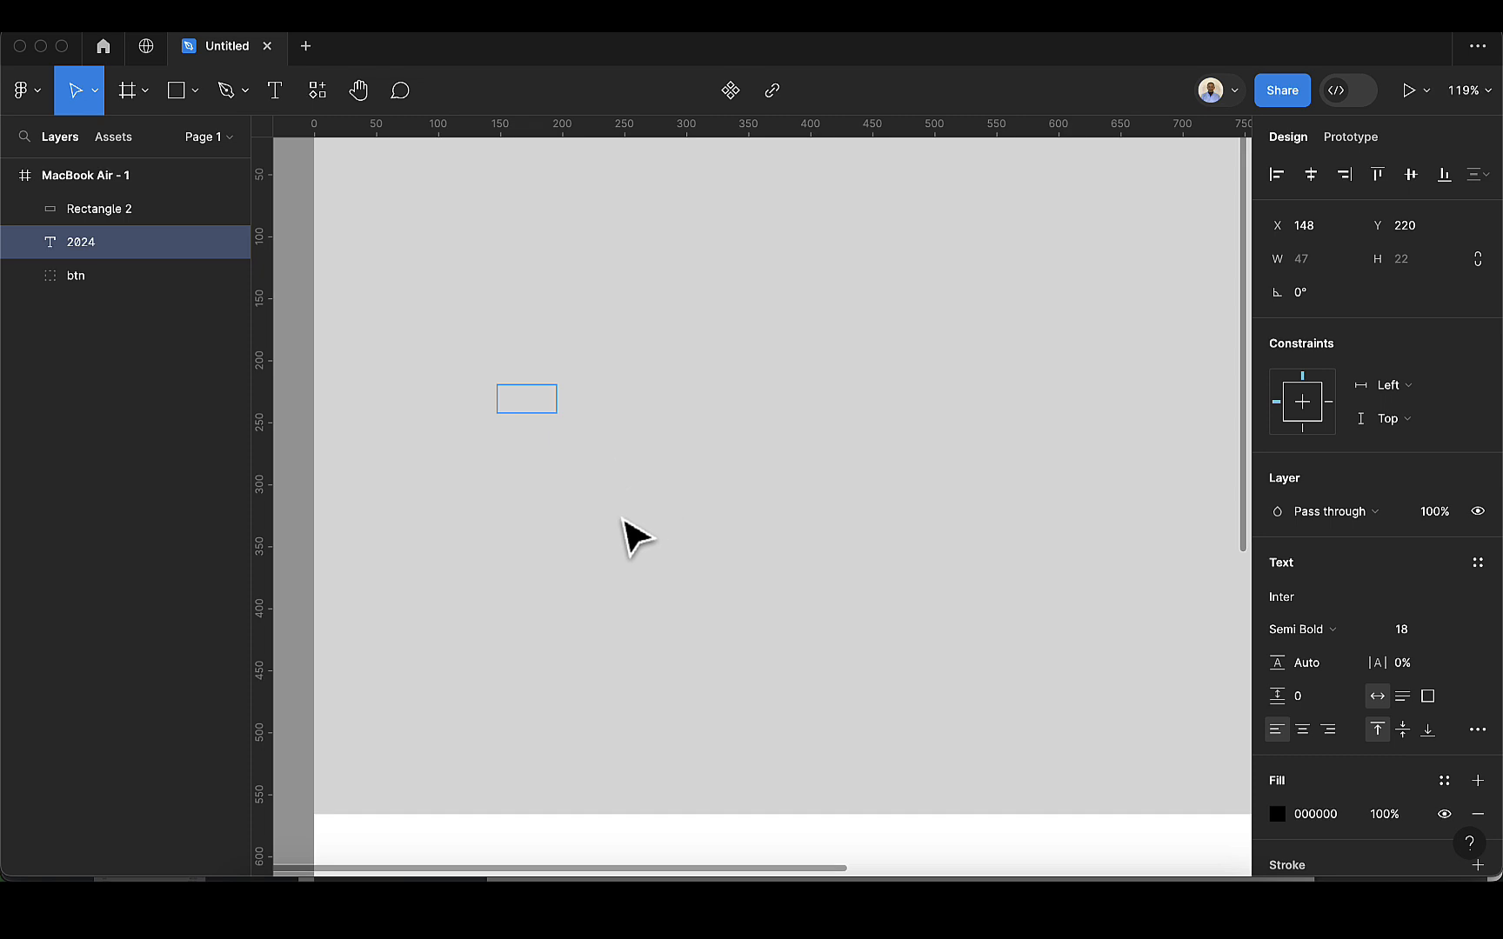
pyautogui.press('Escape')
pyautogui.scroll(-3, 490, 427)
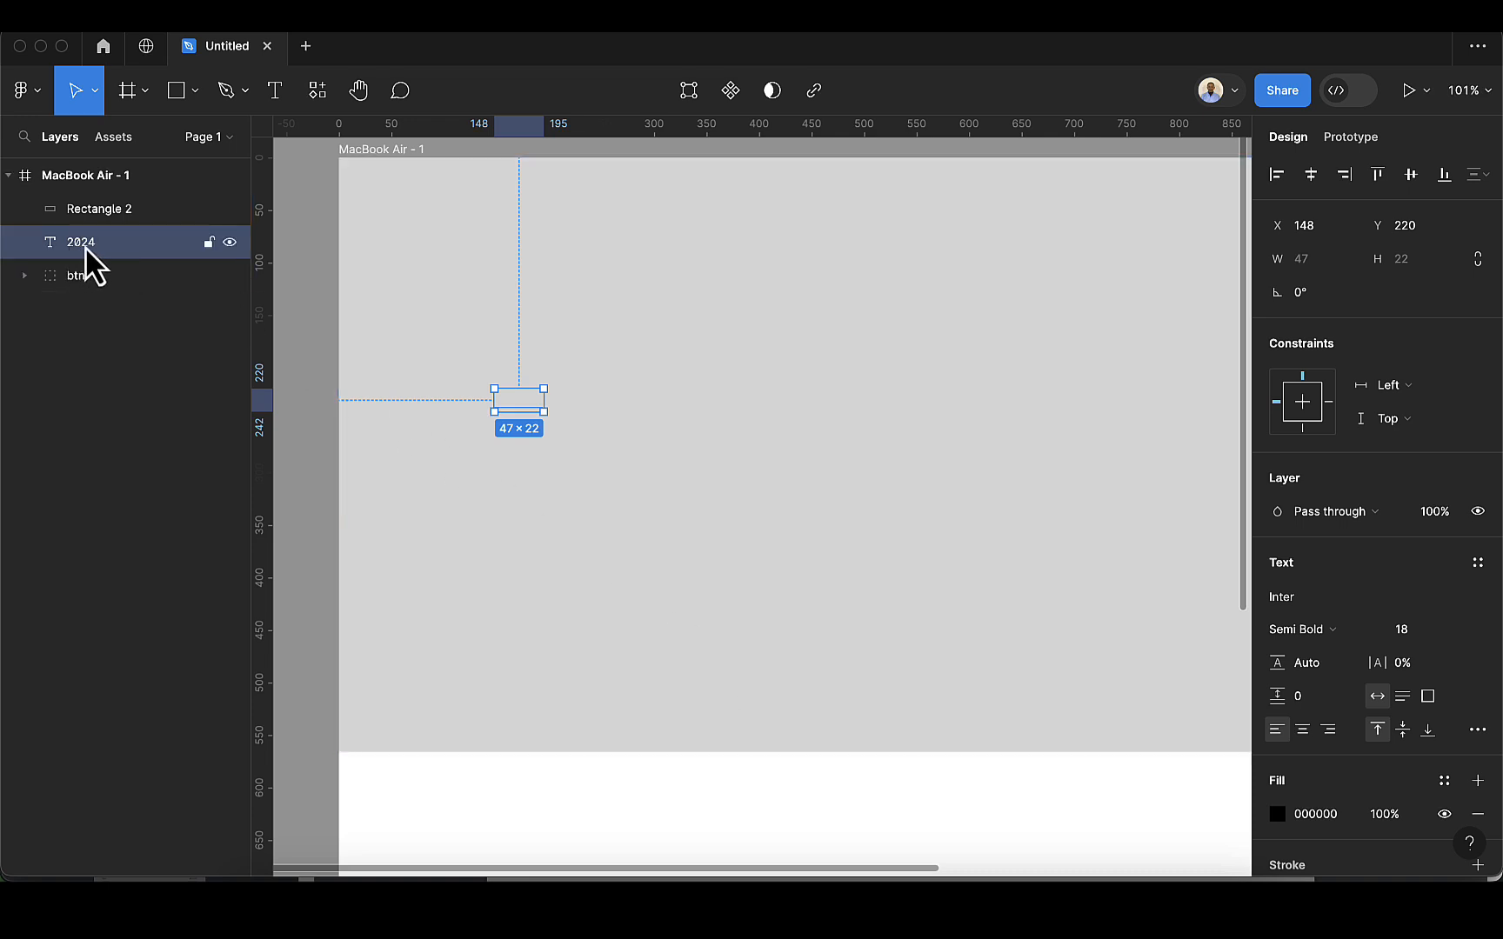
# Step: Try moving the "2024" text layer above the grey rectangle in the layer order, and put it back below
pyautogui.click(99, 209)
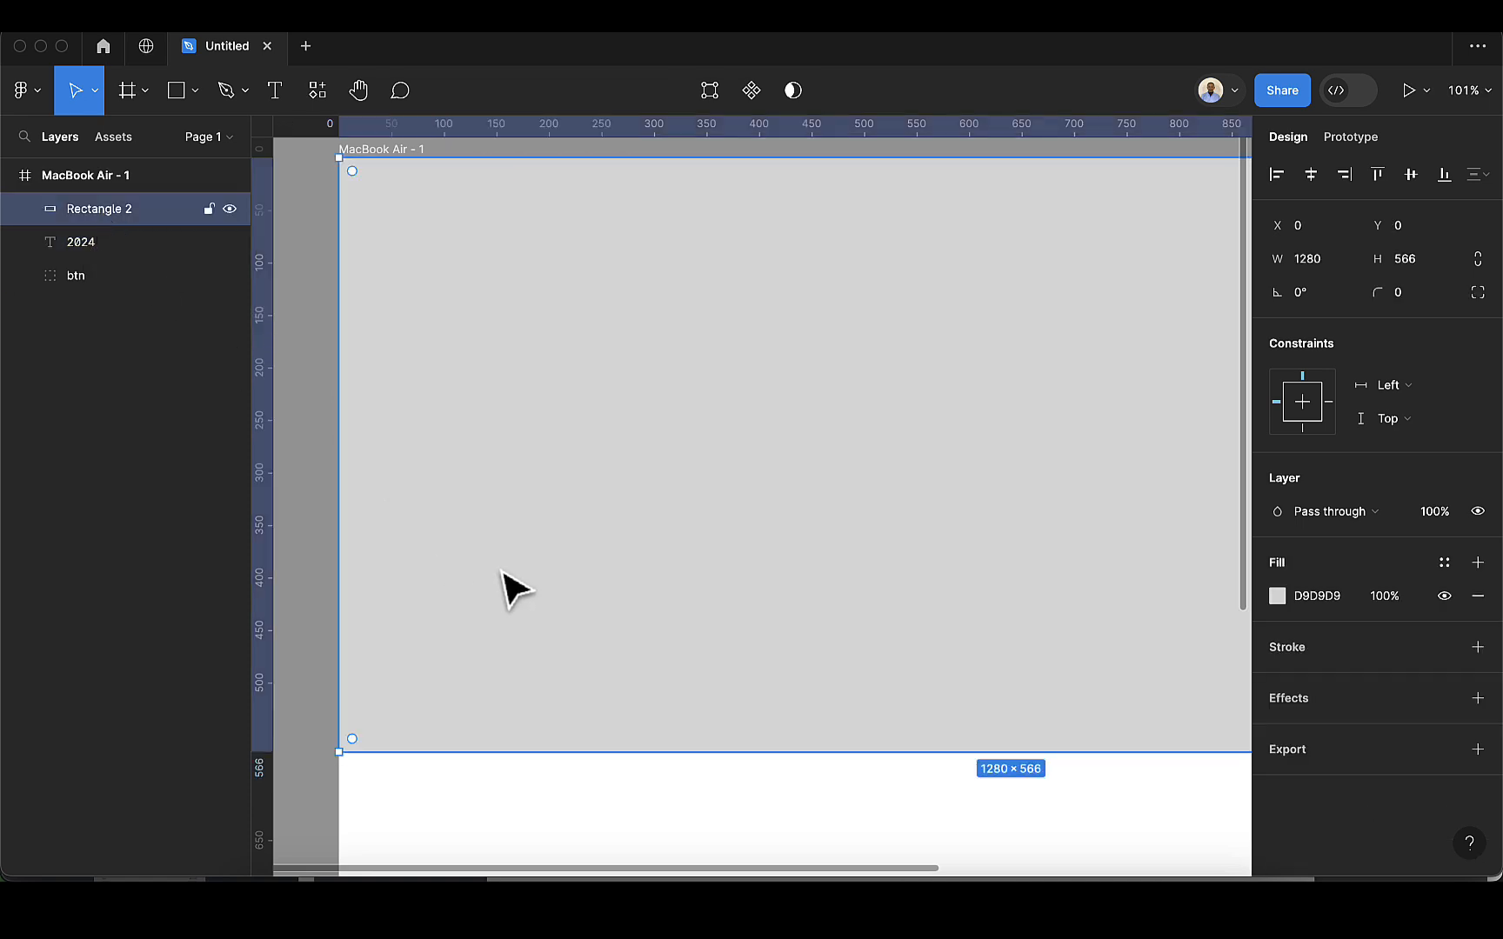
pyautogui.click(84, 250)
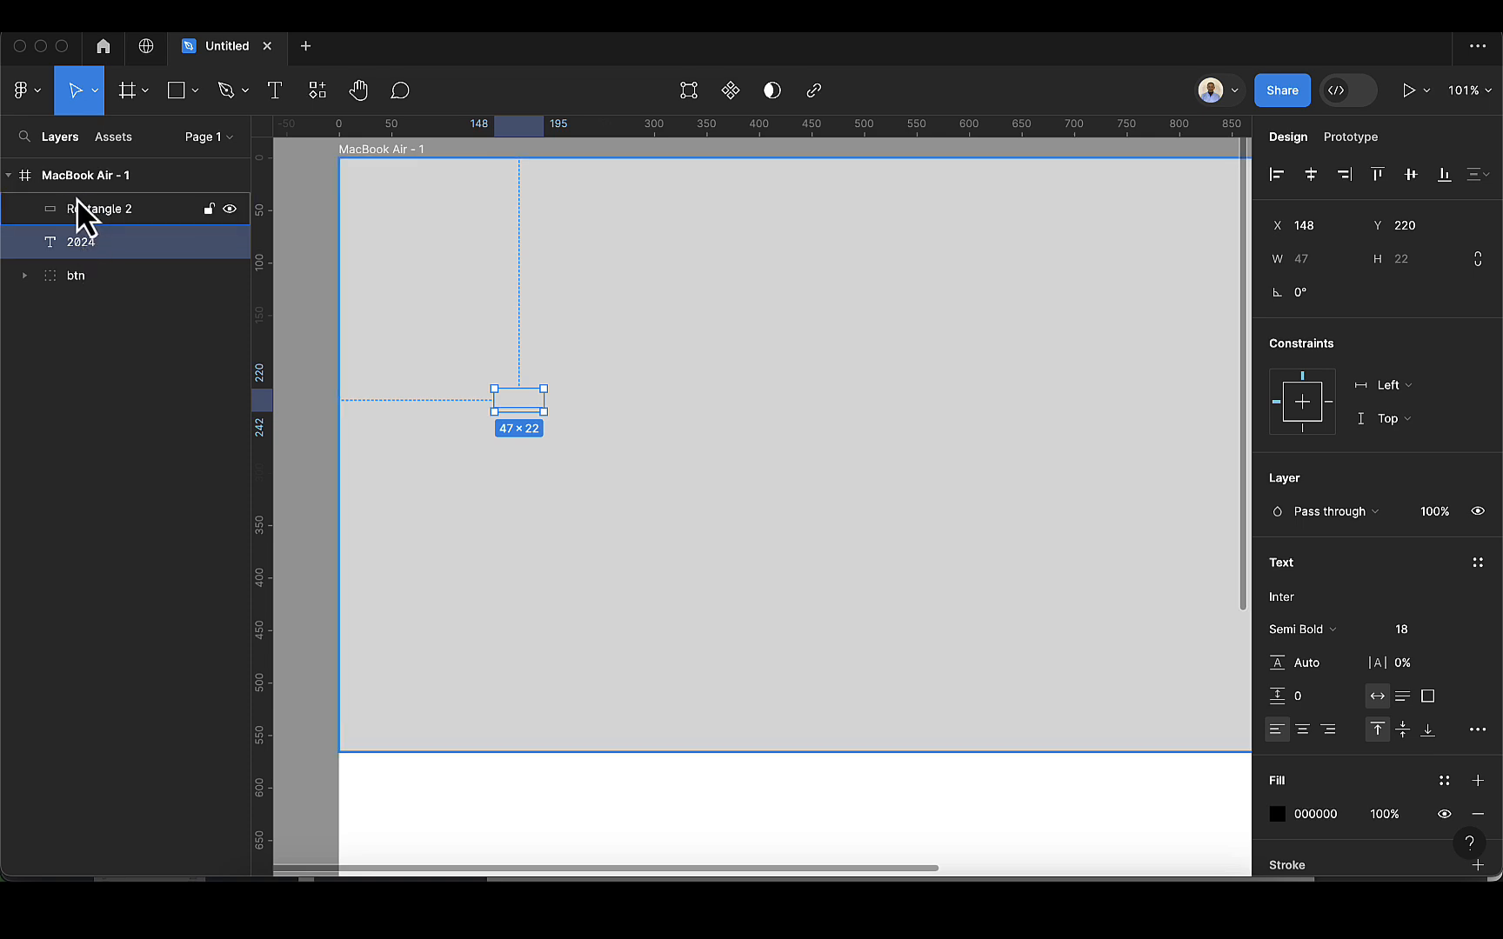
pyautogui.moveTo(87, 253); pyautogui.dragTo(86, 202)
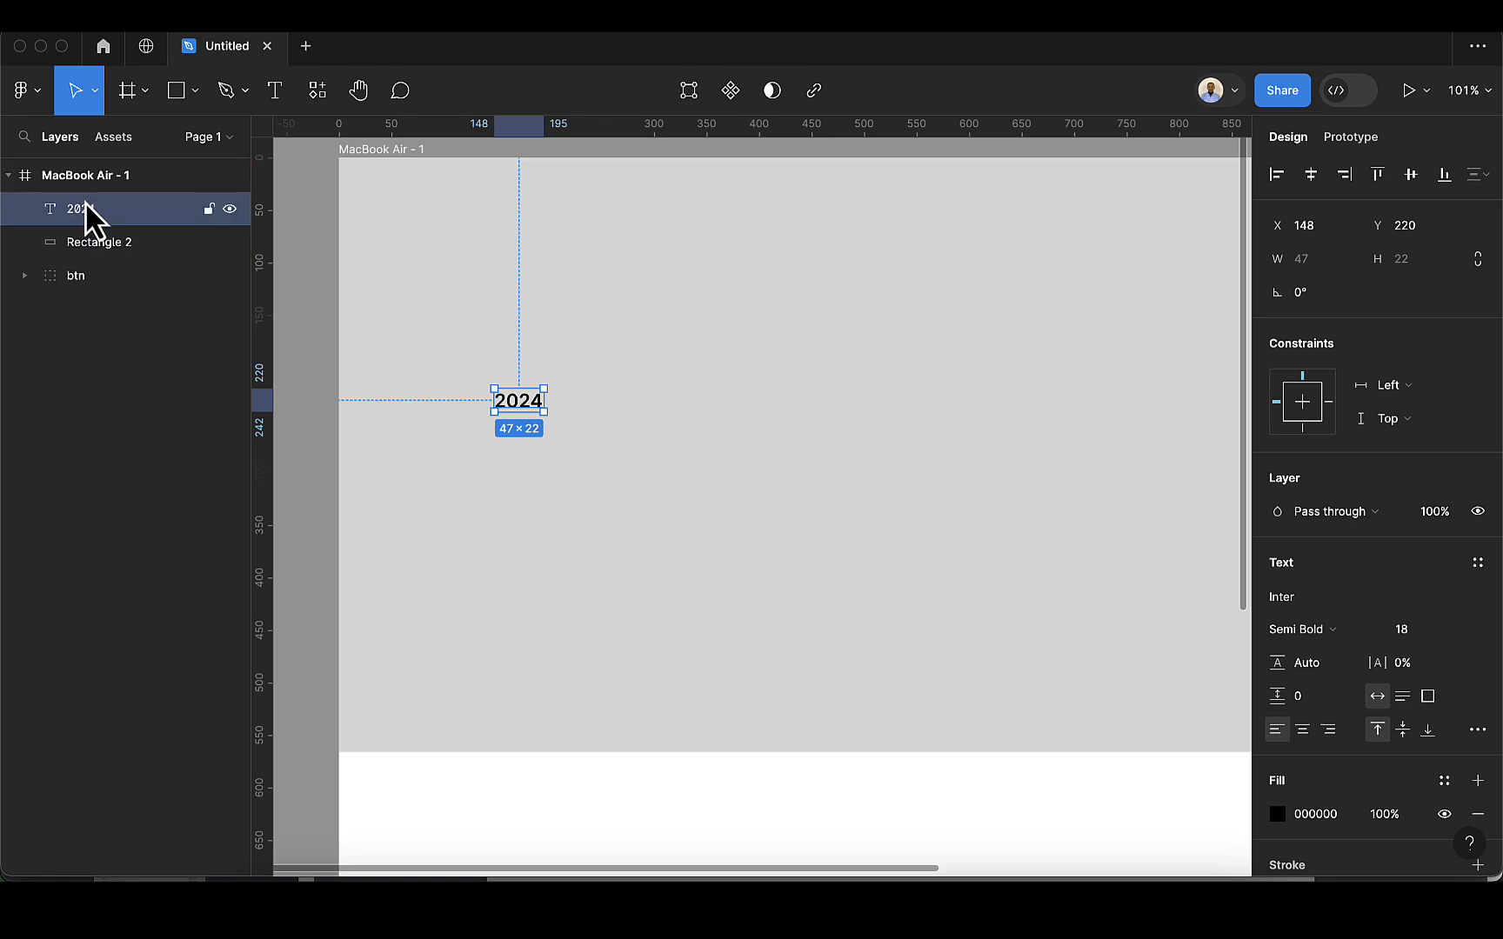
pyautogui.moveTo(83, 207); pyautogui.dragTo(88, 259)
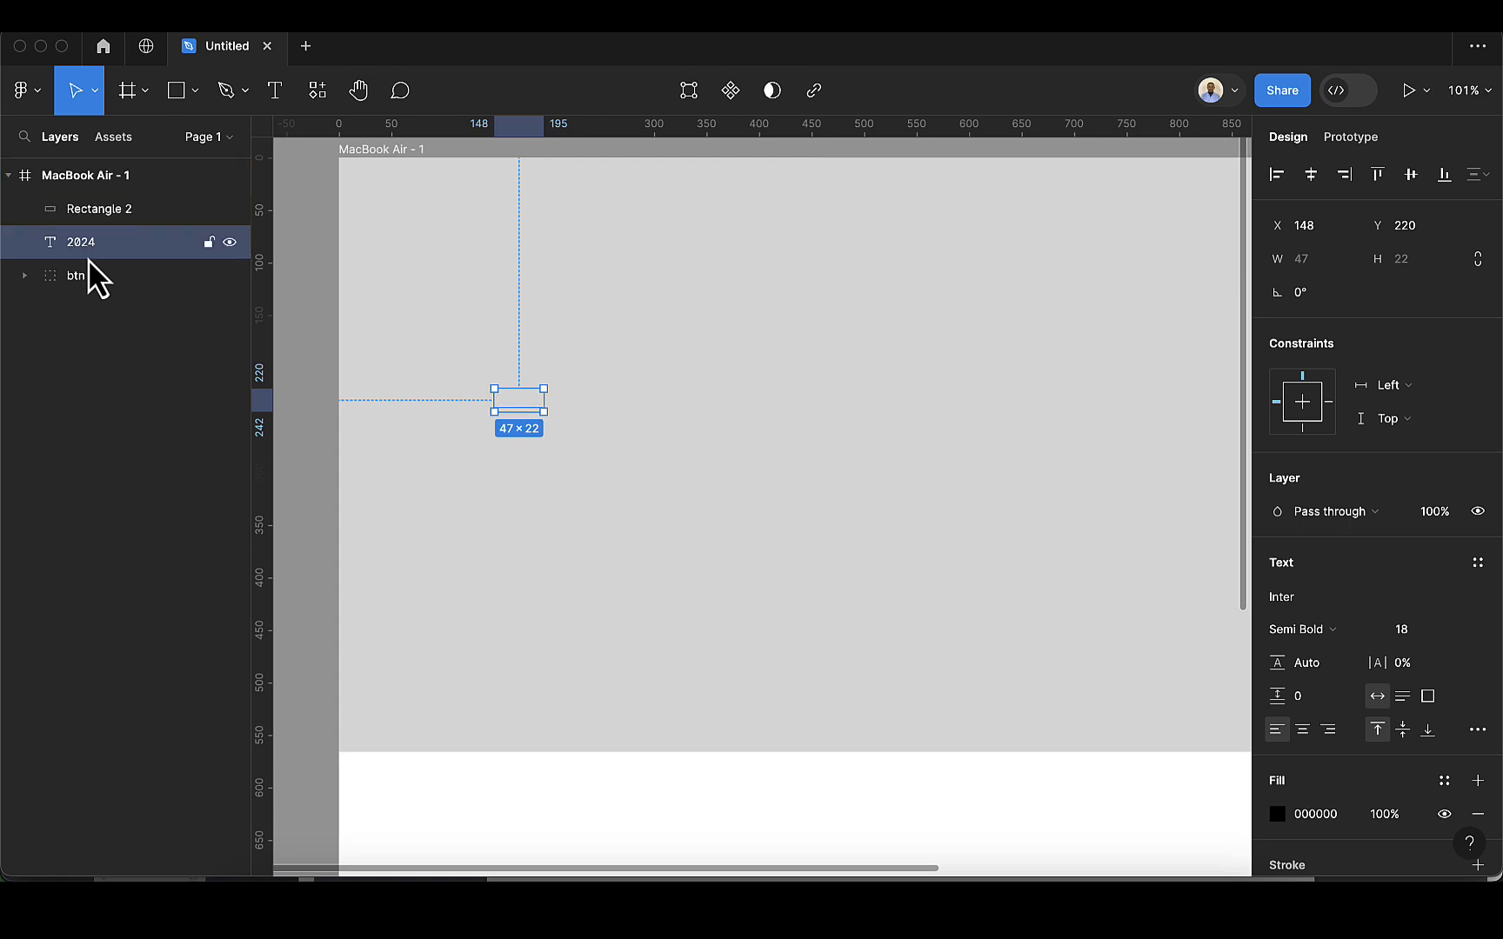
# Step: Bring the "2024" text to the front, above the grey rectangle
pyautogui.rightClick(524, 397)
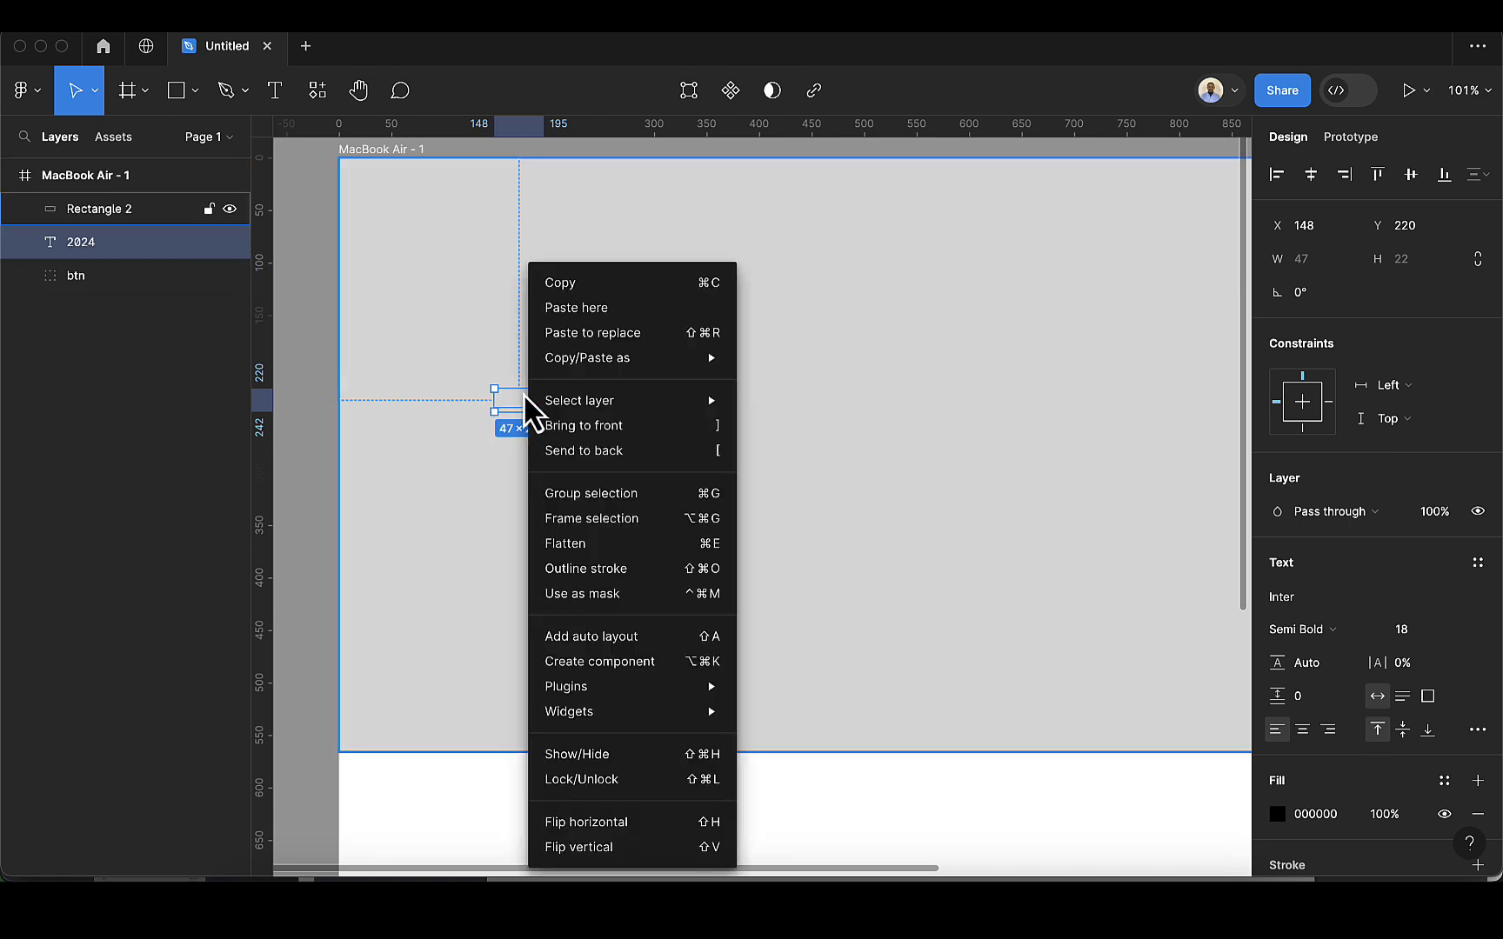
pyautogui.moveTo(567, 380)
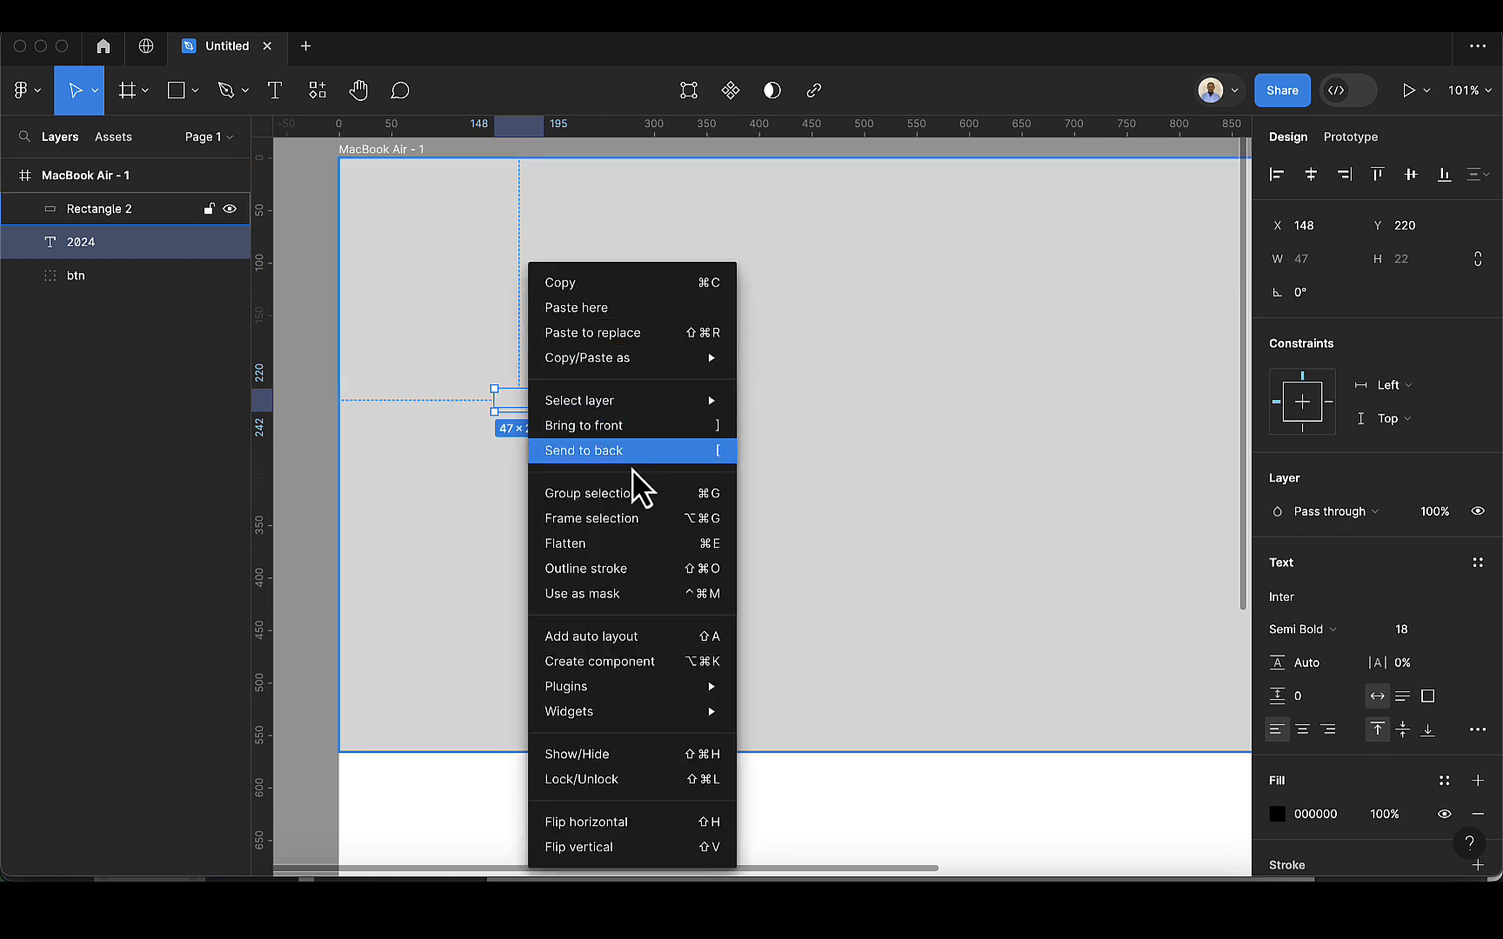
pyautogui.click(626, 428)
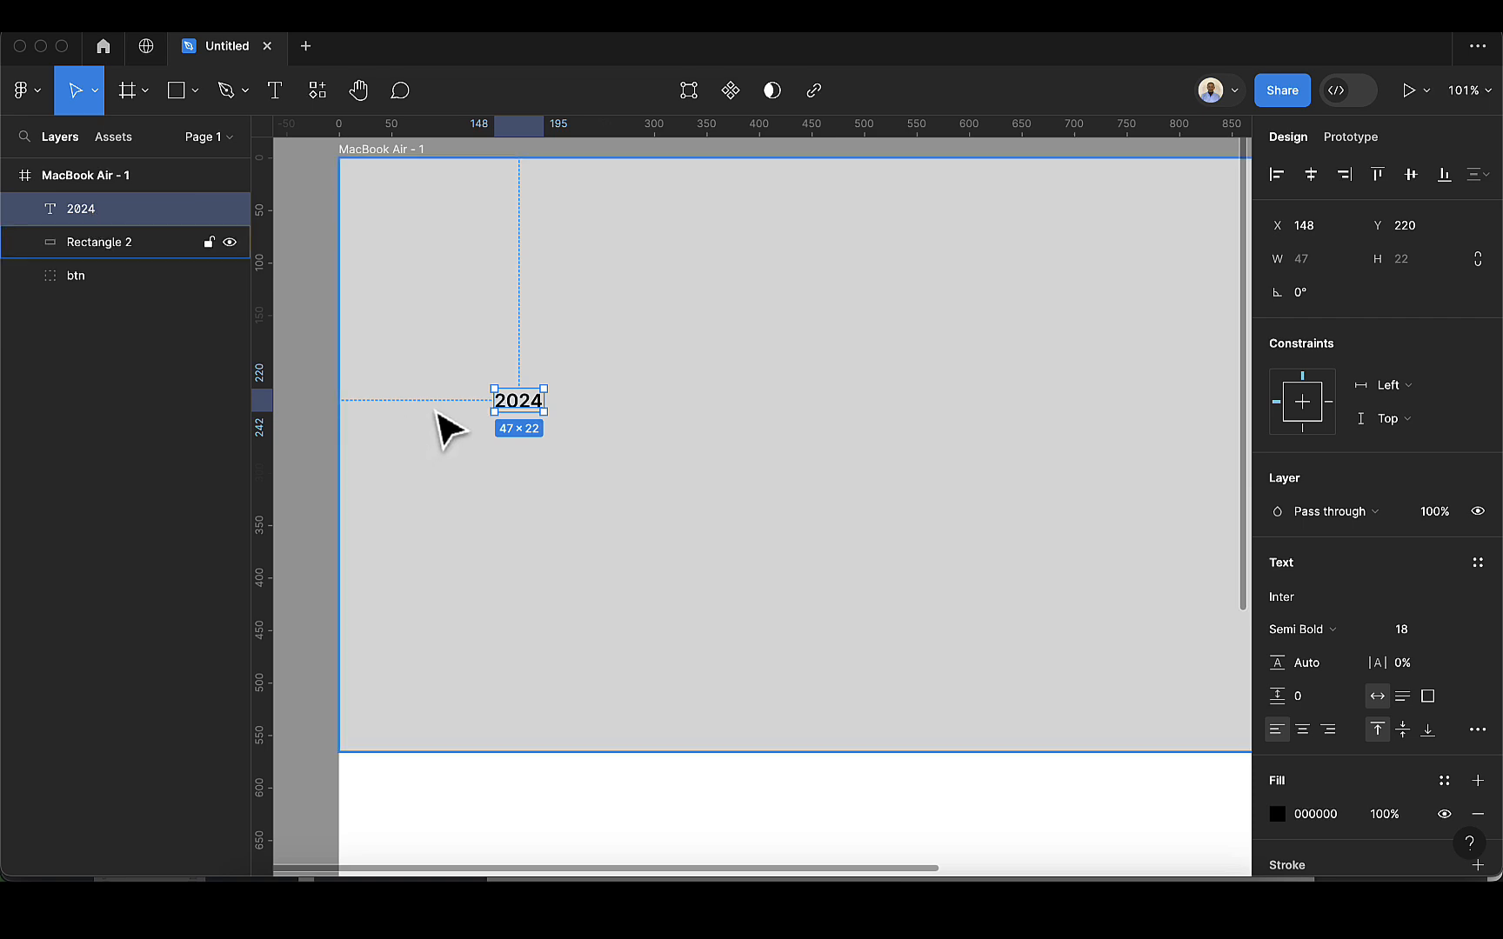
# Step: Extend the "2024" text to read "2024 Resolution Journey", with "Journey" on a second line
pyautogui.doubleClick(522, 401)
pyautogui.click(540, 399)
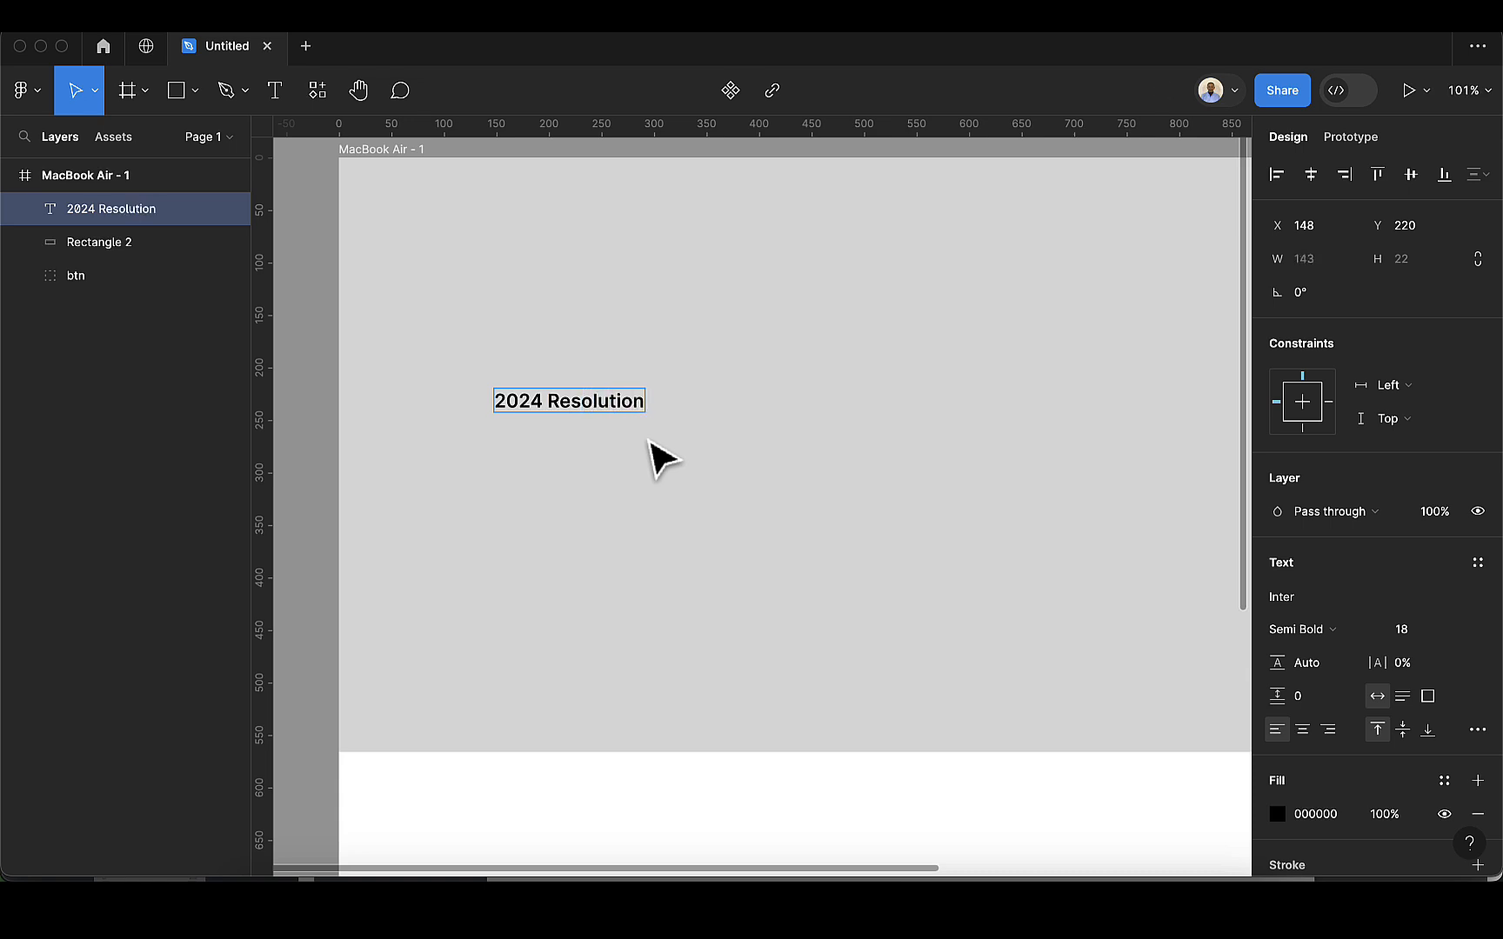
pyautogui.press('Return')
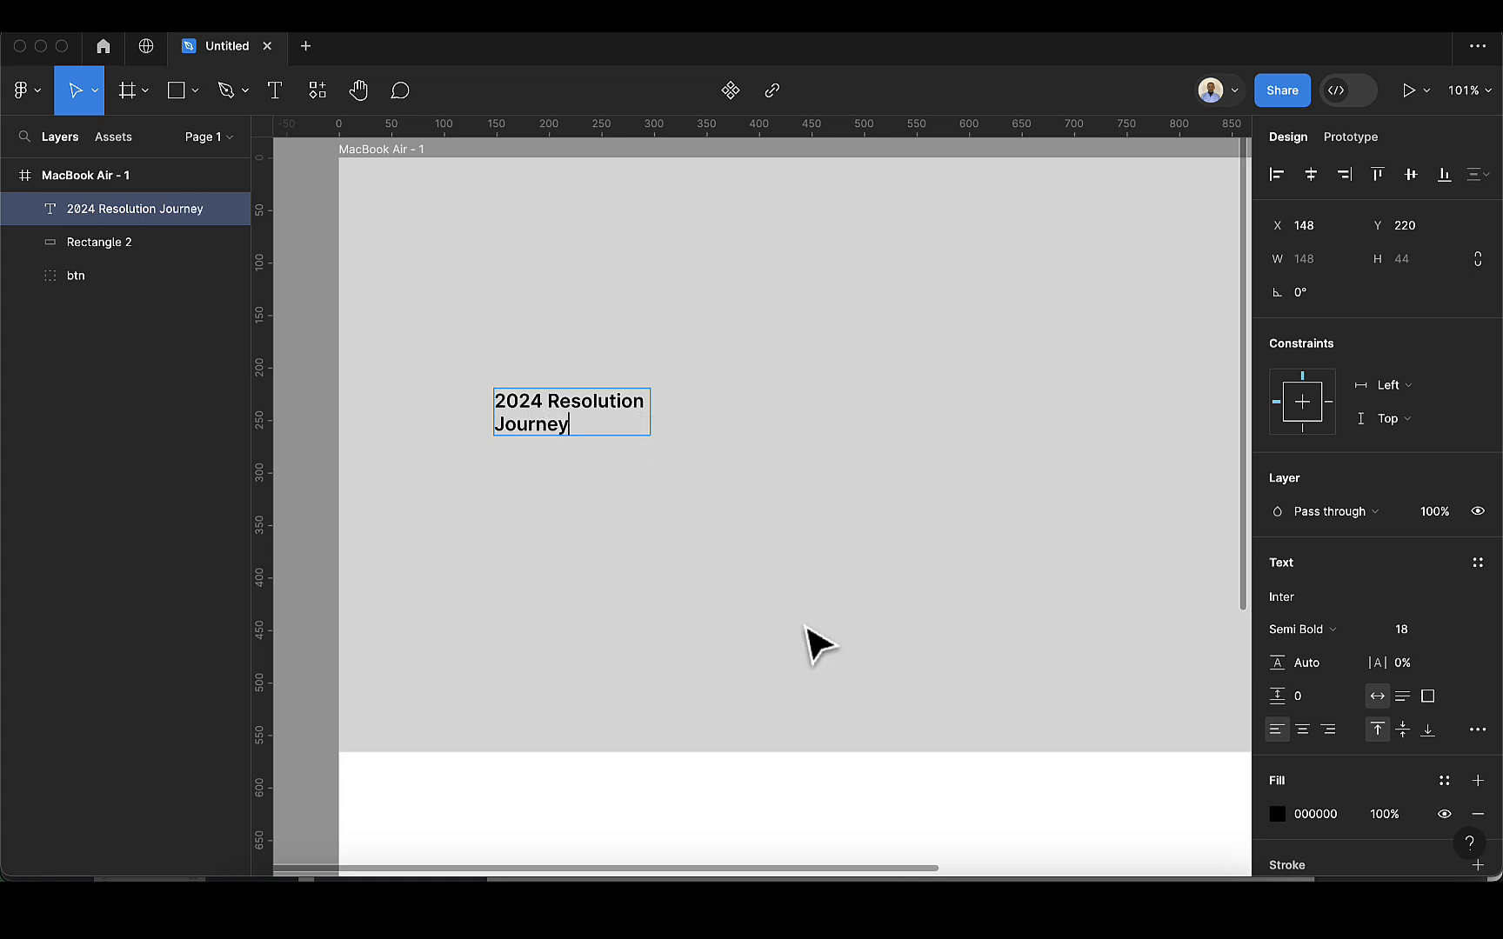
pyautogui.press('Escape')
# Step: Set the "2024 Resolution Journey" heading's font size to 56 and move it to about X 108, Y 200
pyautogui.scroll(-5, 652, 522)
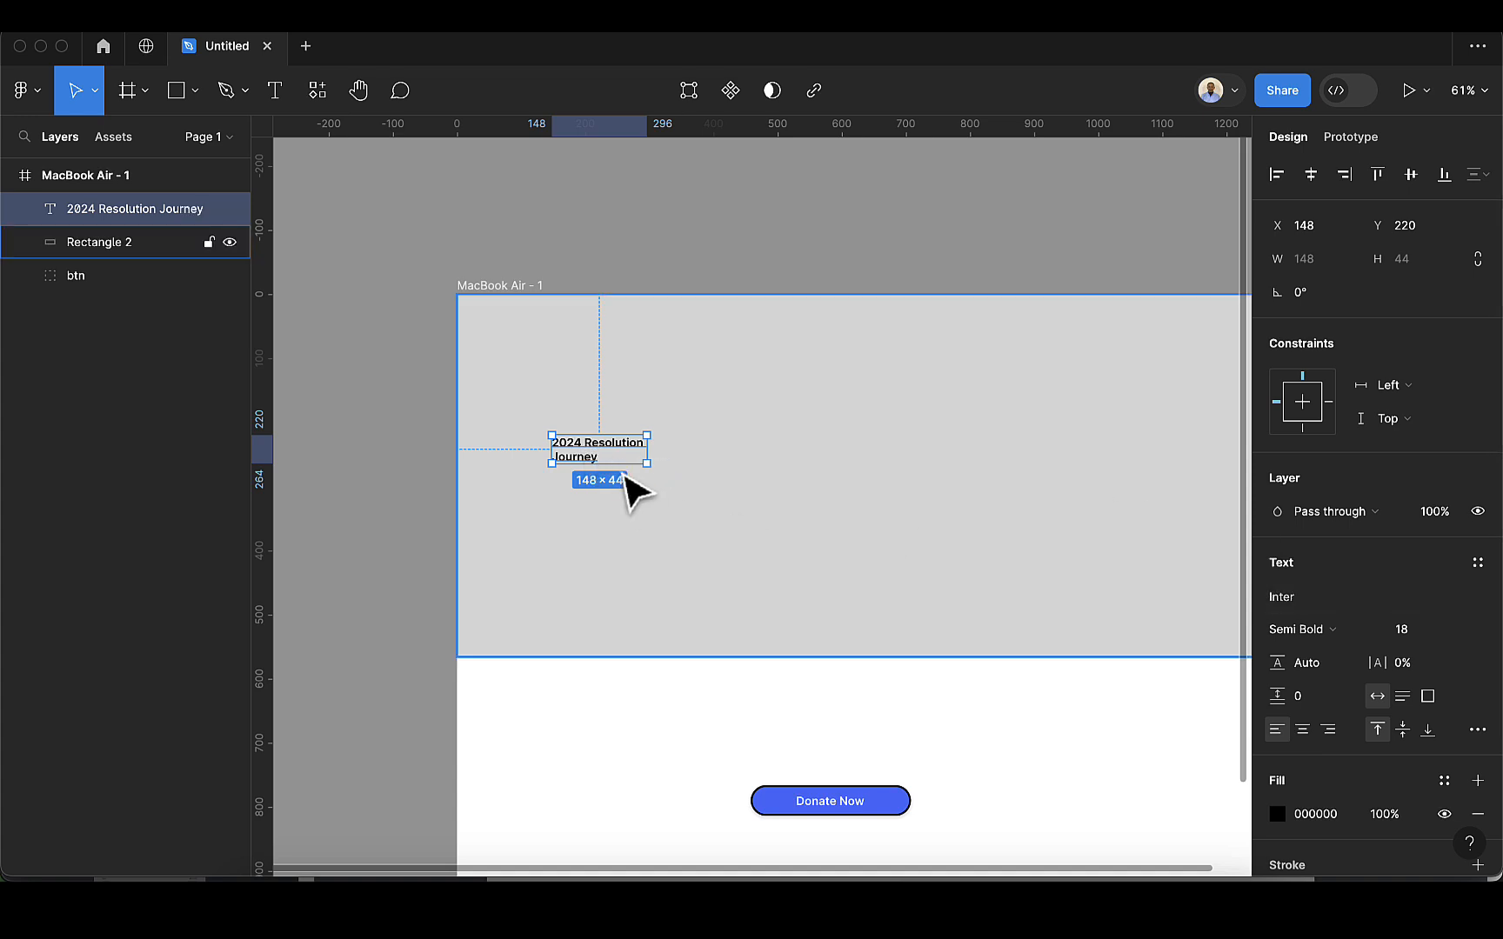
pyautogui.scroll(2, 611, 475)
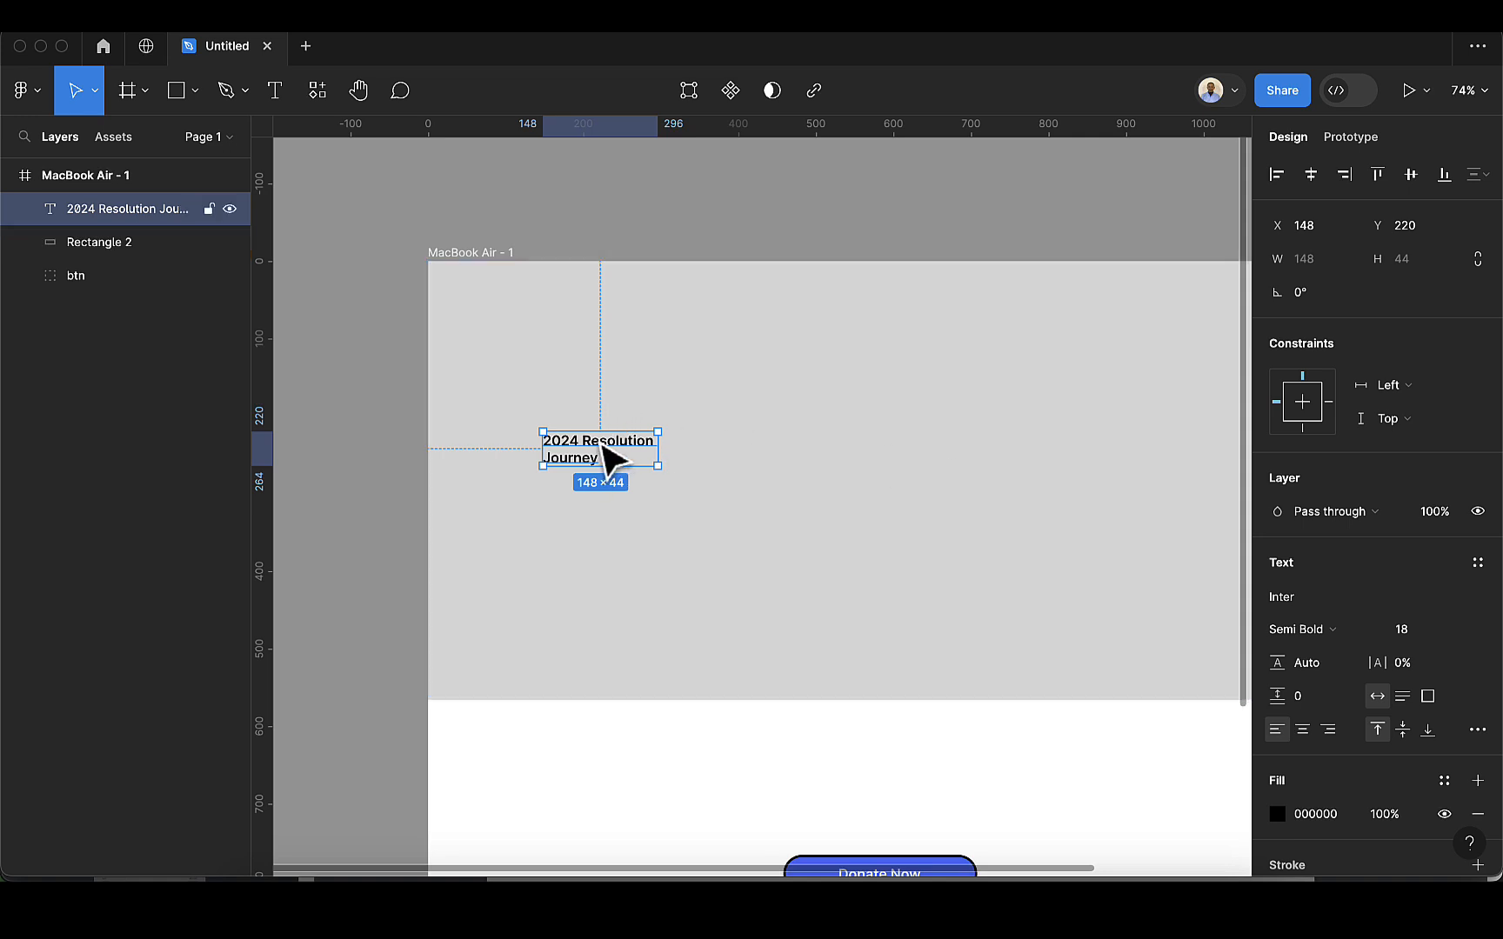
pyautogui.scroll(-2, 1383, 644)
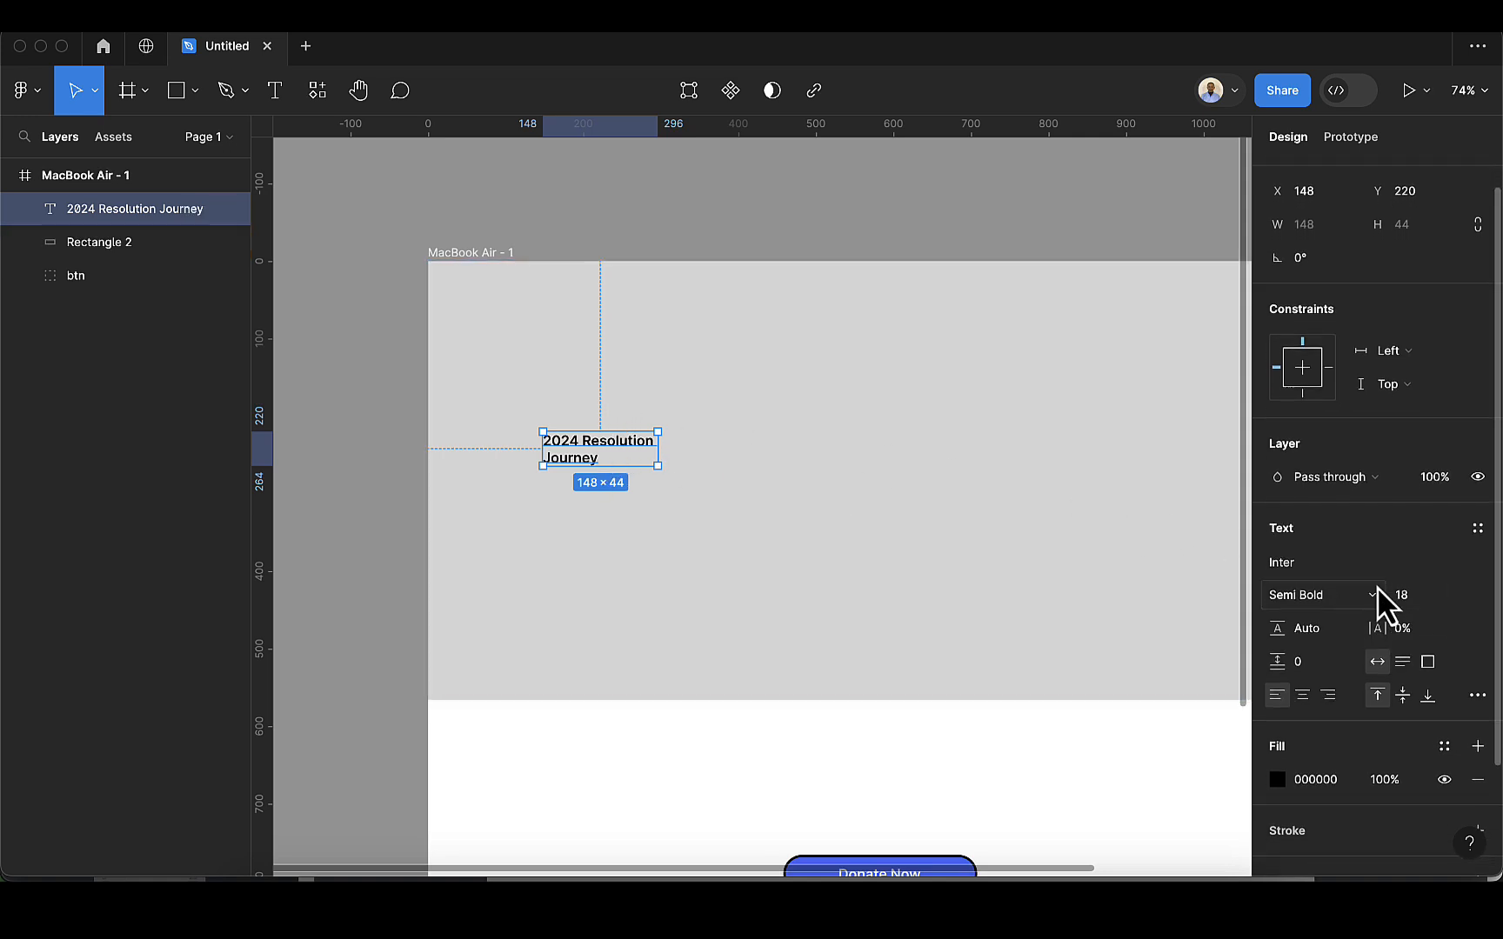
pyautogui.click(1420, 599)
pyautogui.write('56')
pyautogui.press('Return')
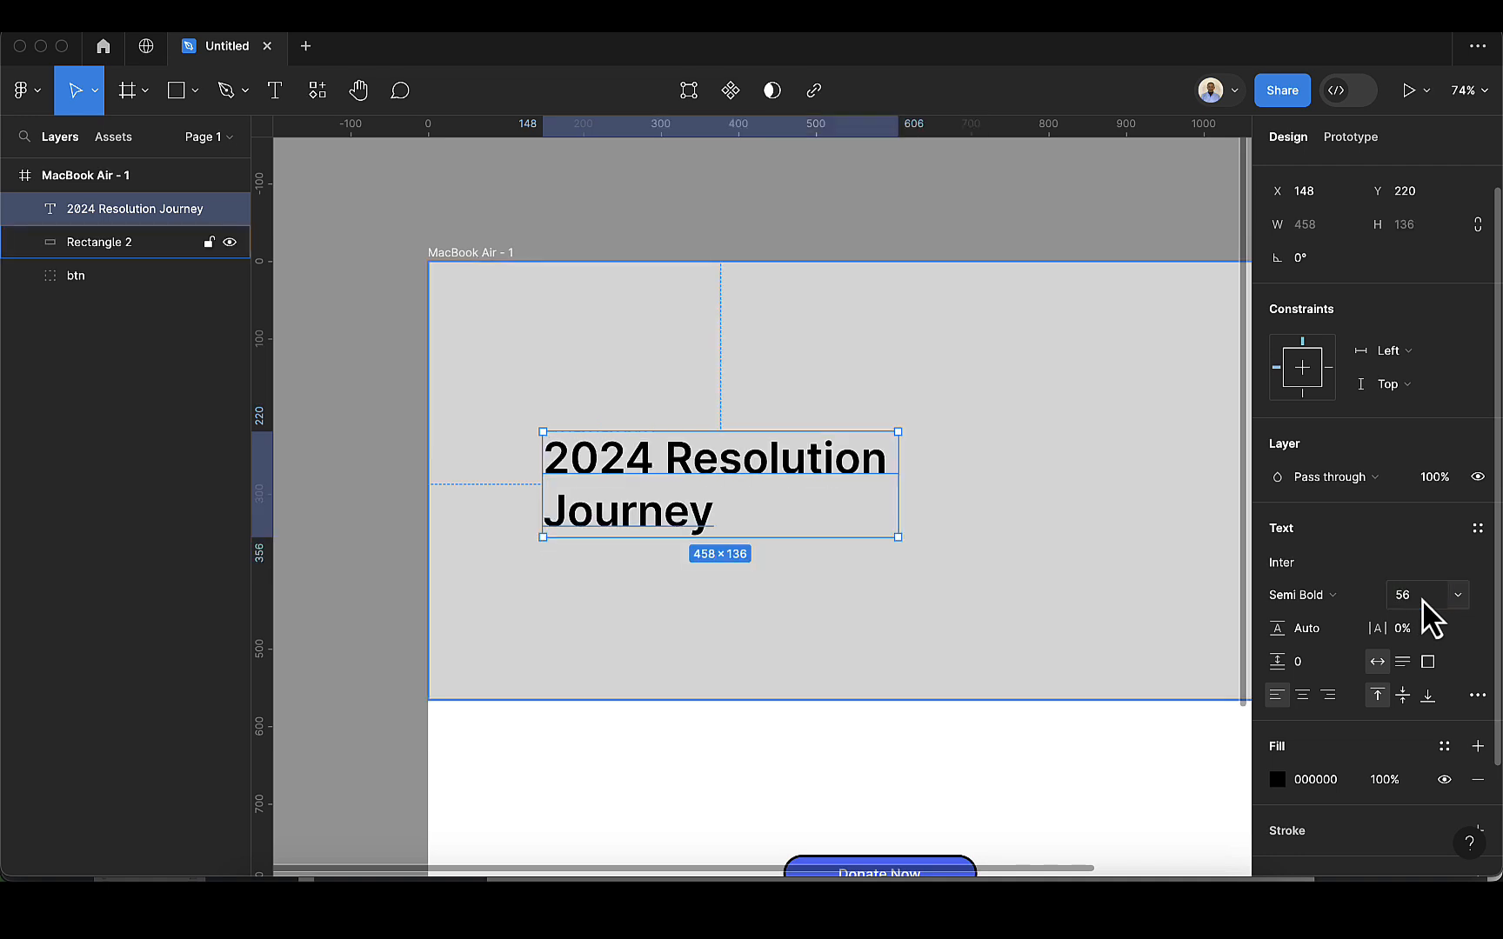
pyautogui.moveTo(700, 487); pyautogui.dragTo(665, 470)
pyautogui.click(662, 609)
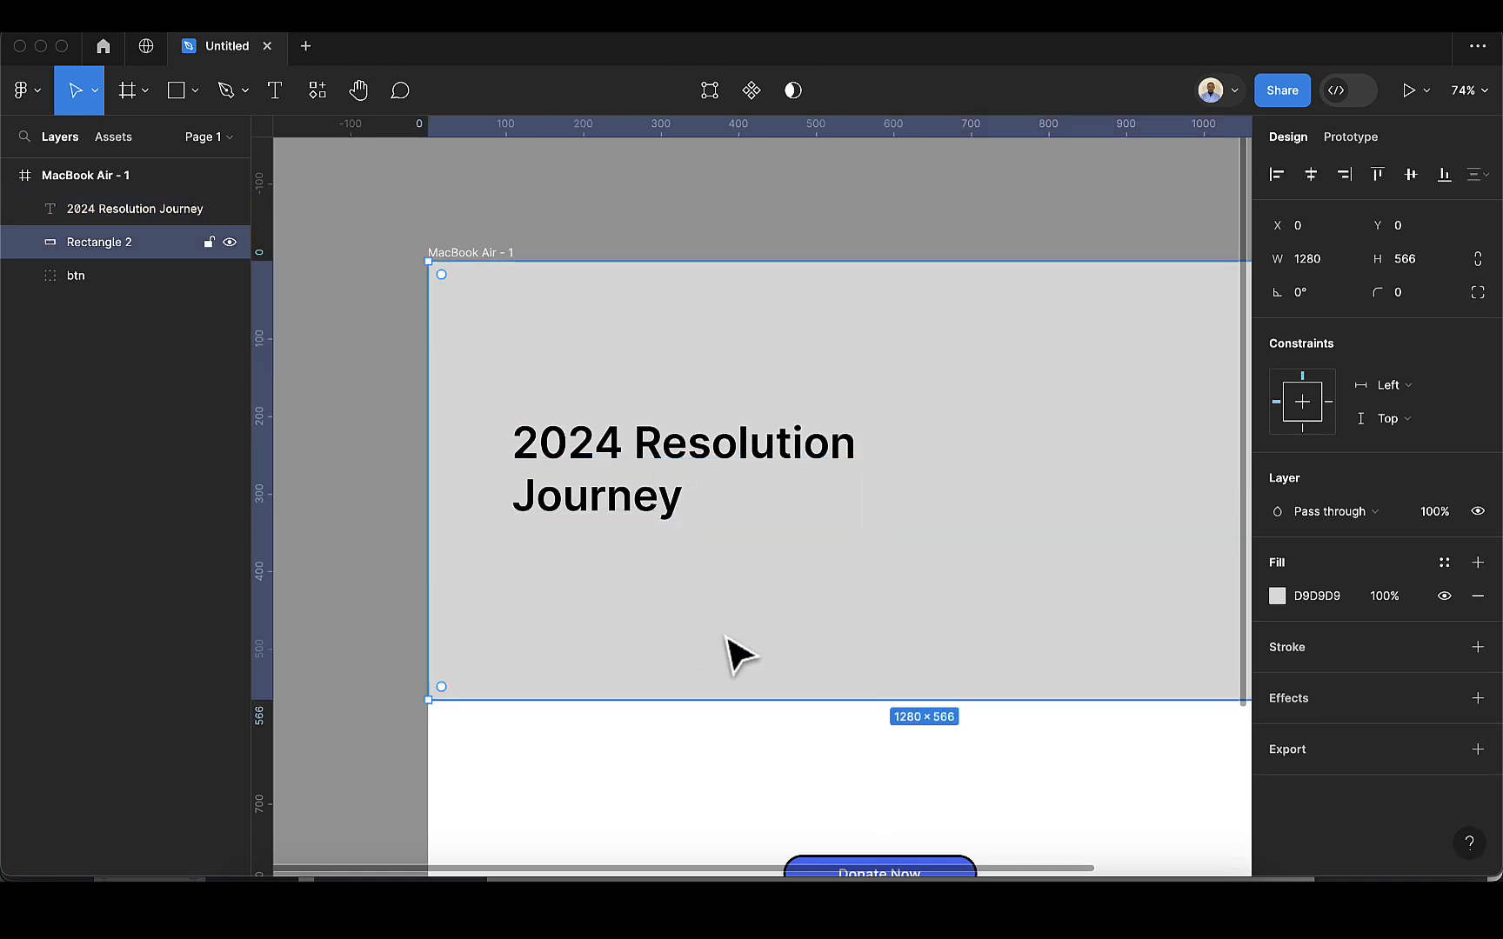
# Step: Set the "2024 Resolution Journey" heading's font size to 68 and move it to about X 84, Y 178
pyautogui.scroll(-3, 739, 654)
pyautogui.hscroll(2, 798, 644)
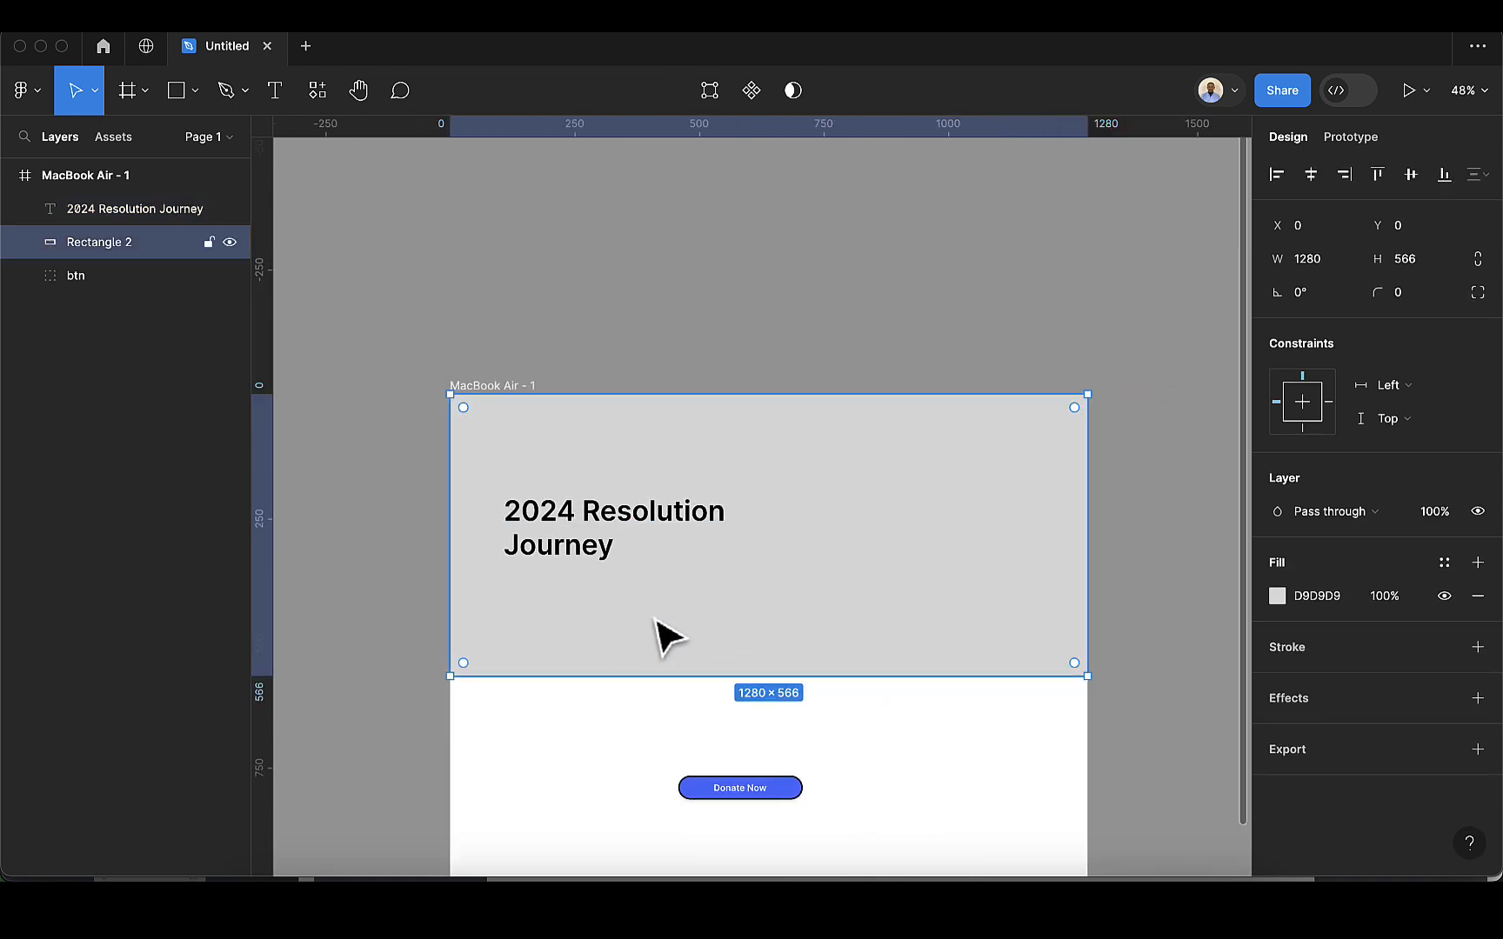
pyautogui.scroll(-2, 674, 668)
pyautogui.scroll(2, 606, 522)
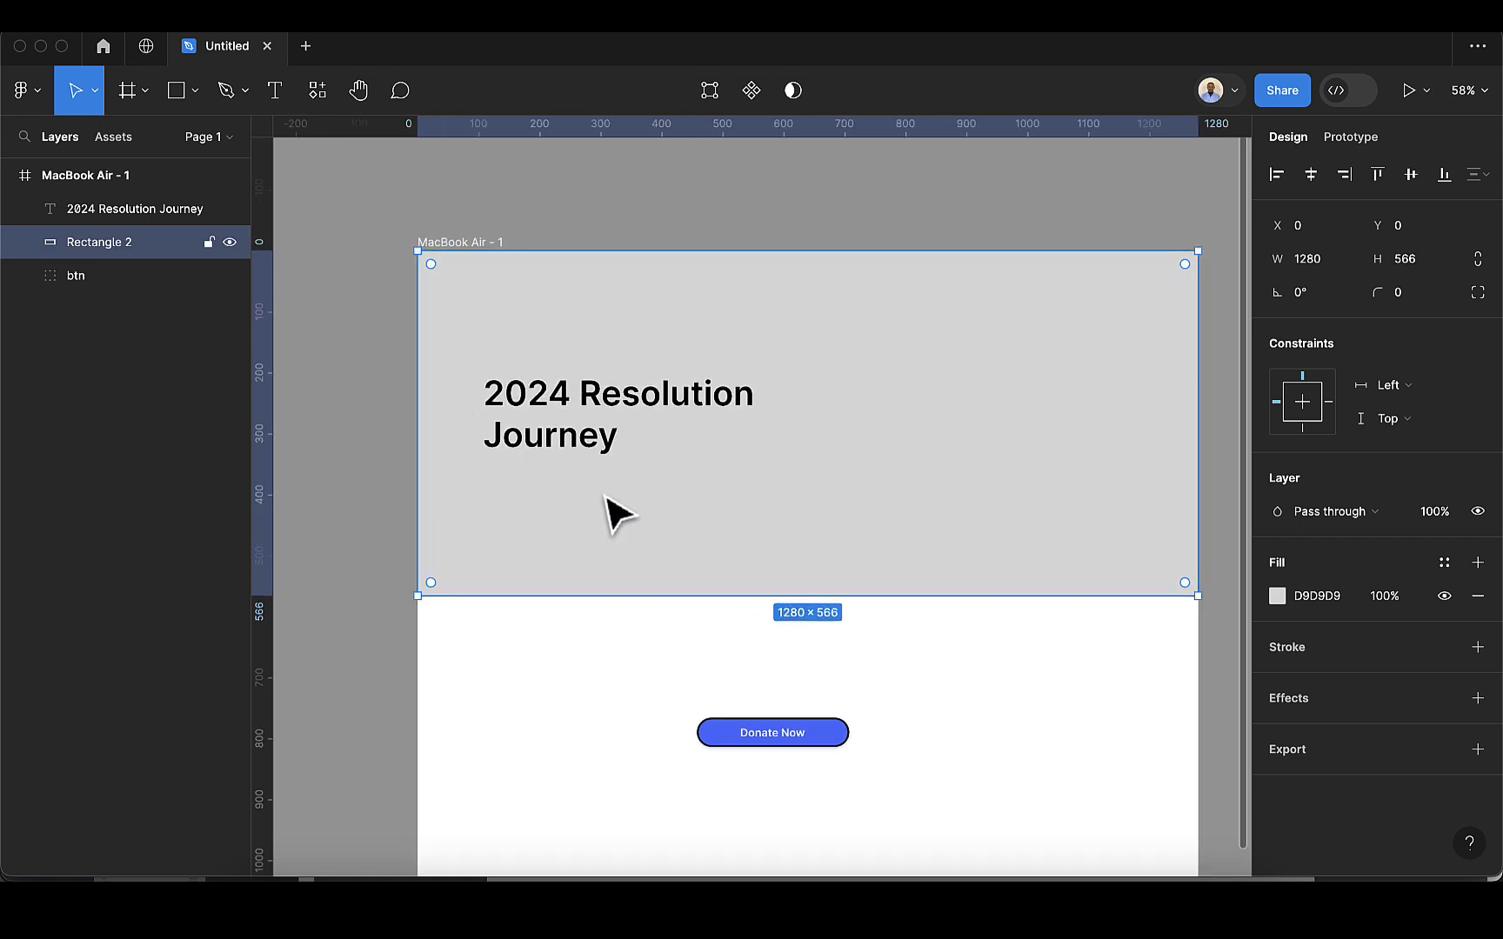
pyautogui.click(587, 442)
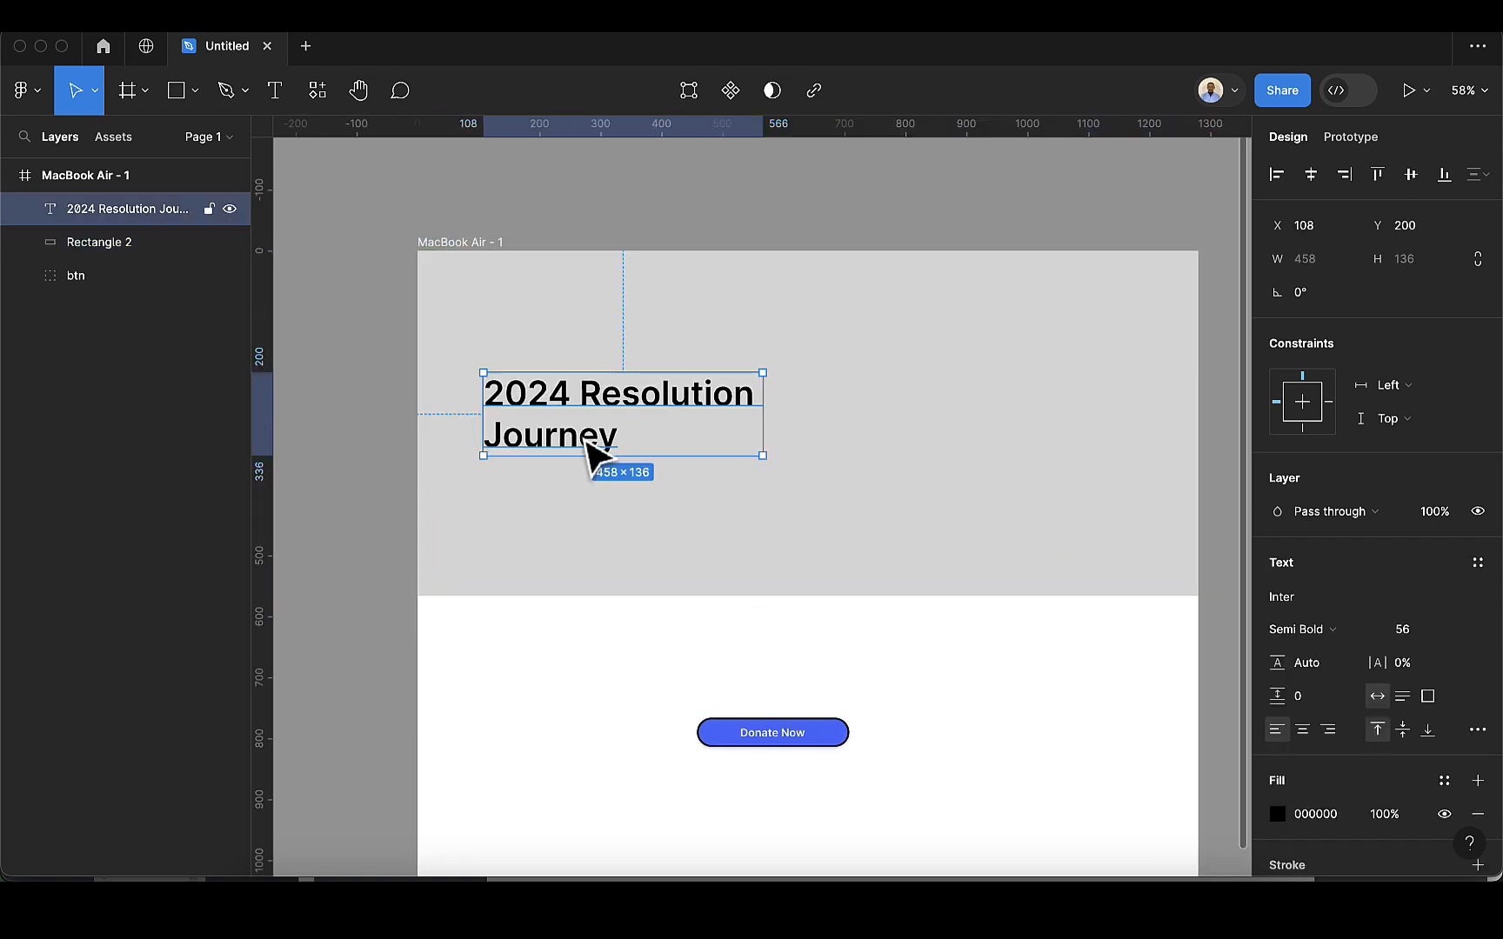
pyautogui.click(1408, 627)
pyautogui.write('68')
pyautogui.press('Return')
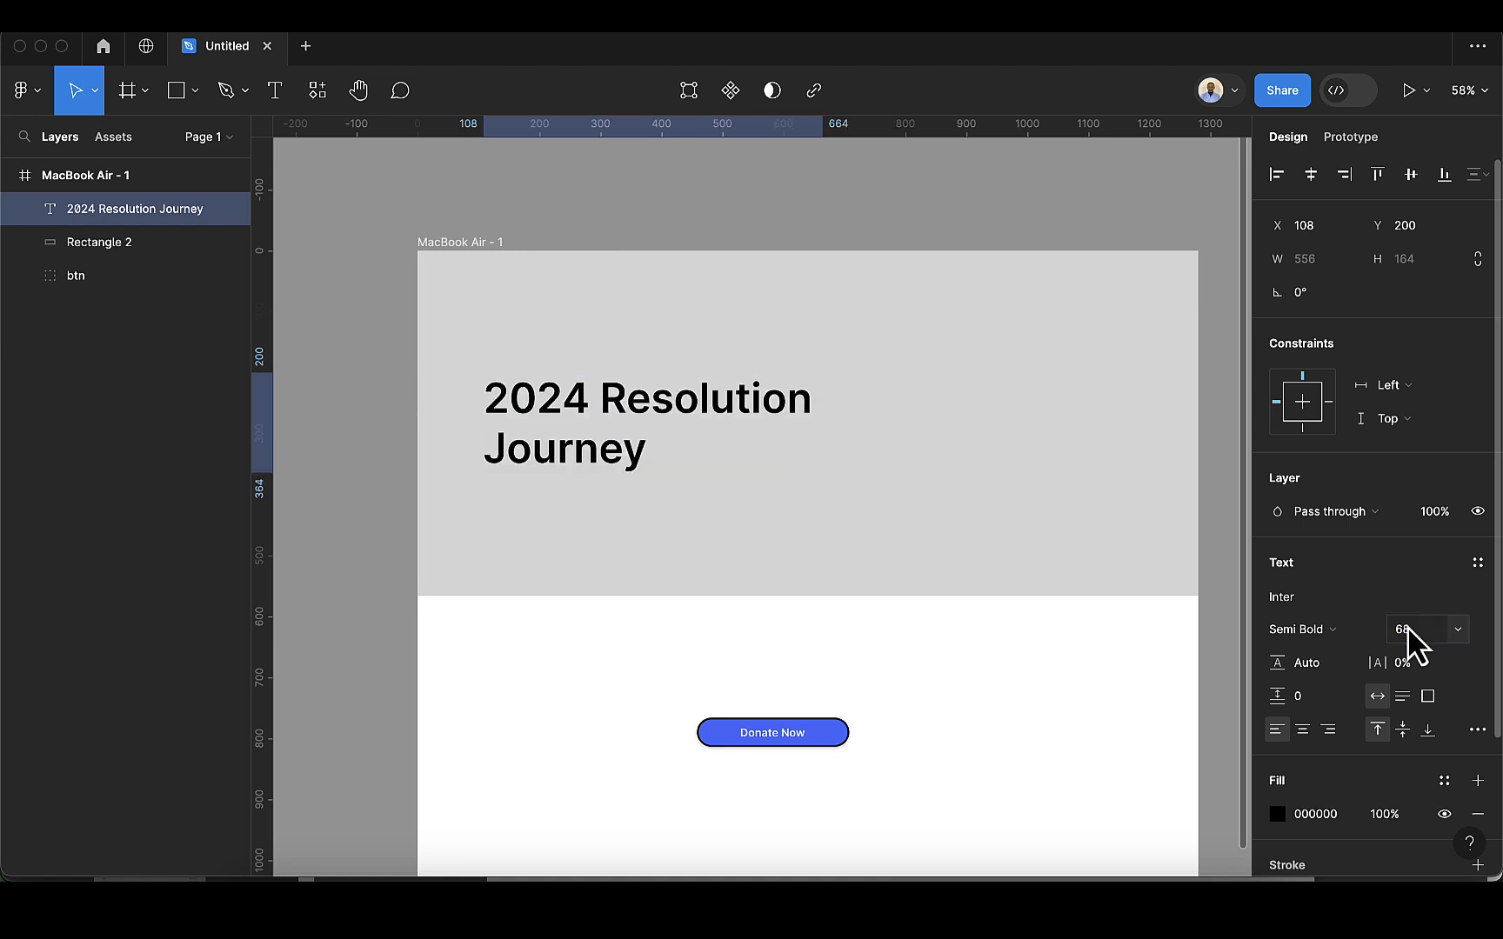
pyautogui.moveTo(568, 446); pyautogui.dragTo(550, 432)
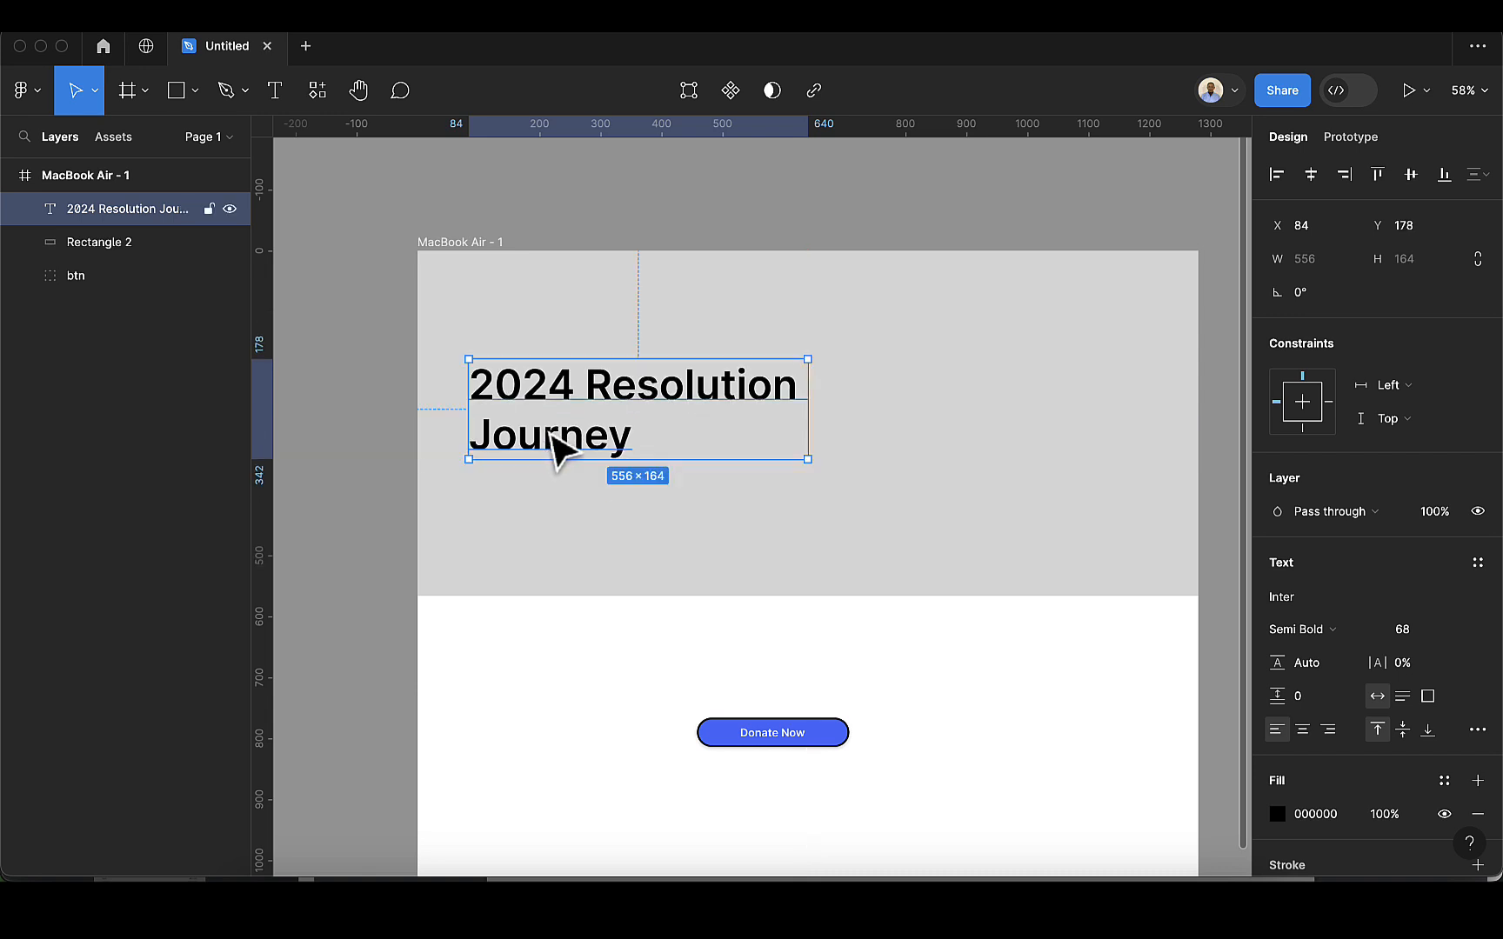
# Step: Add a text layer below the heading at about X 145, Y 403 reading "This will be my new year resolution plan", with "plan" on a second line
pyautogui.click(275, 103)
pyautogui.click(507, 499)
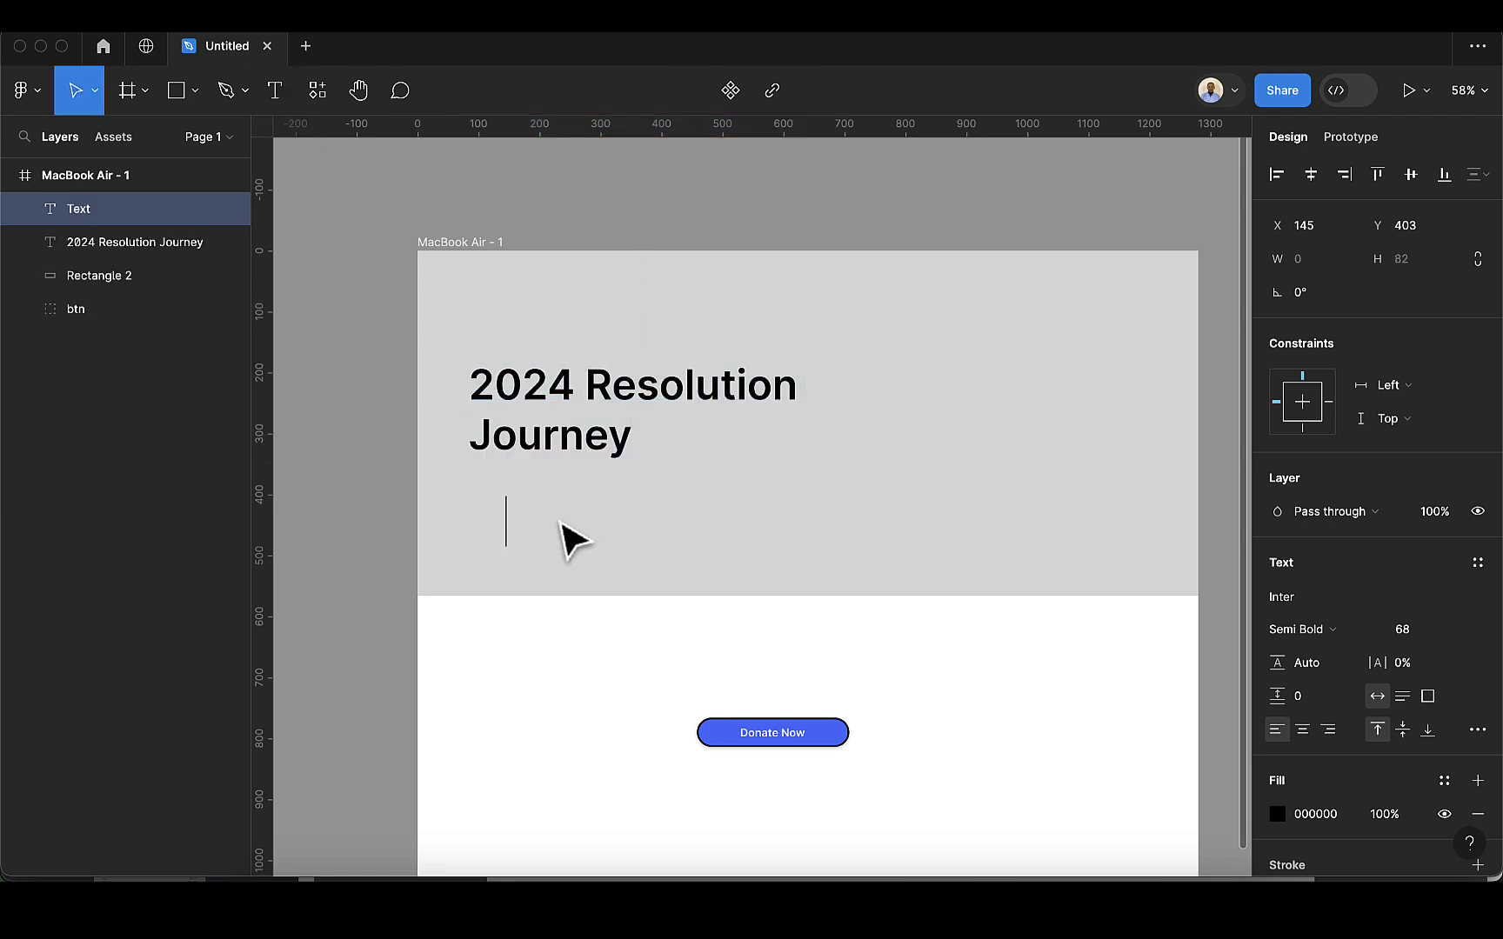
pyautogui.write('This will be m')
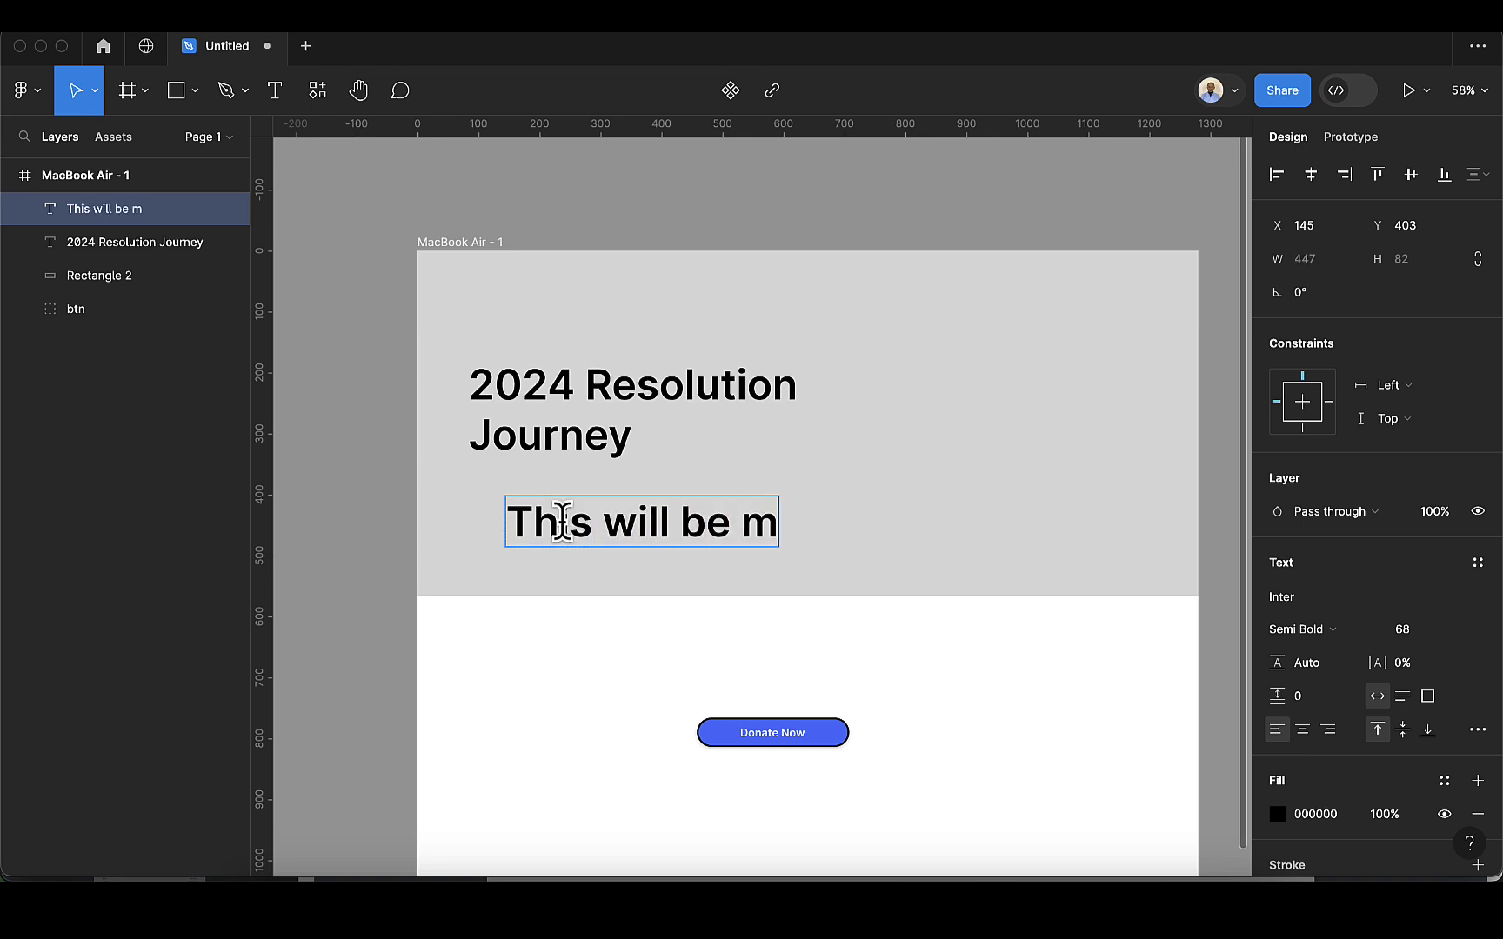
pyautogui.write('y new year ')
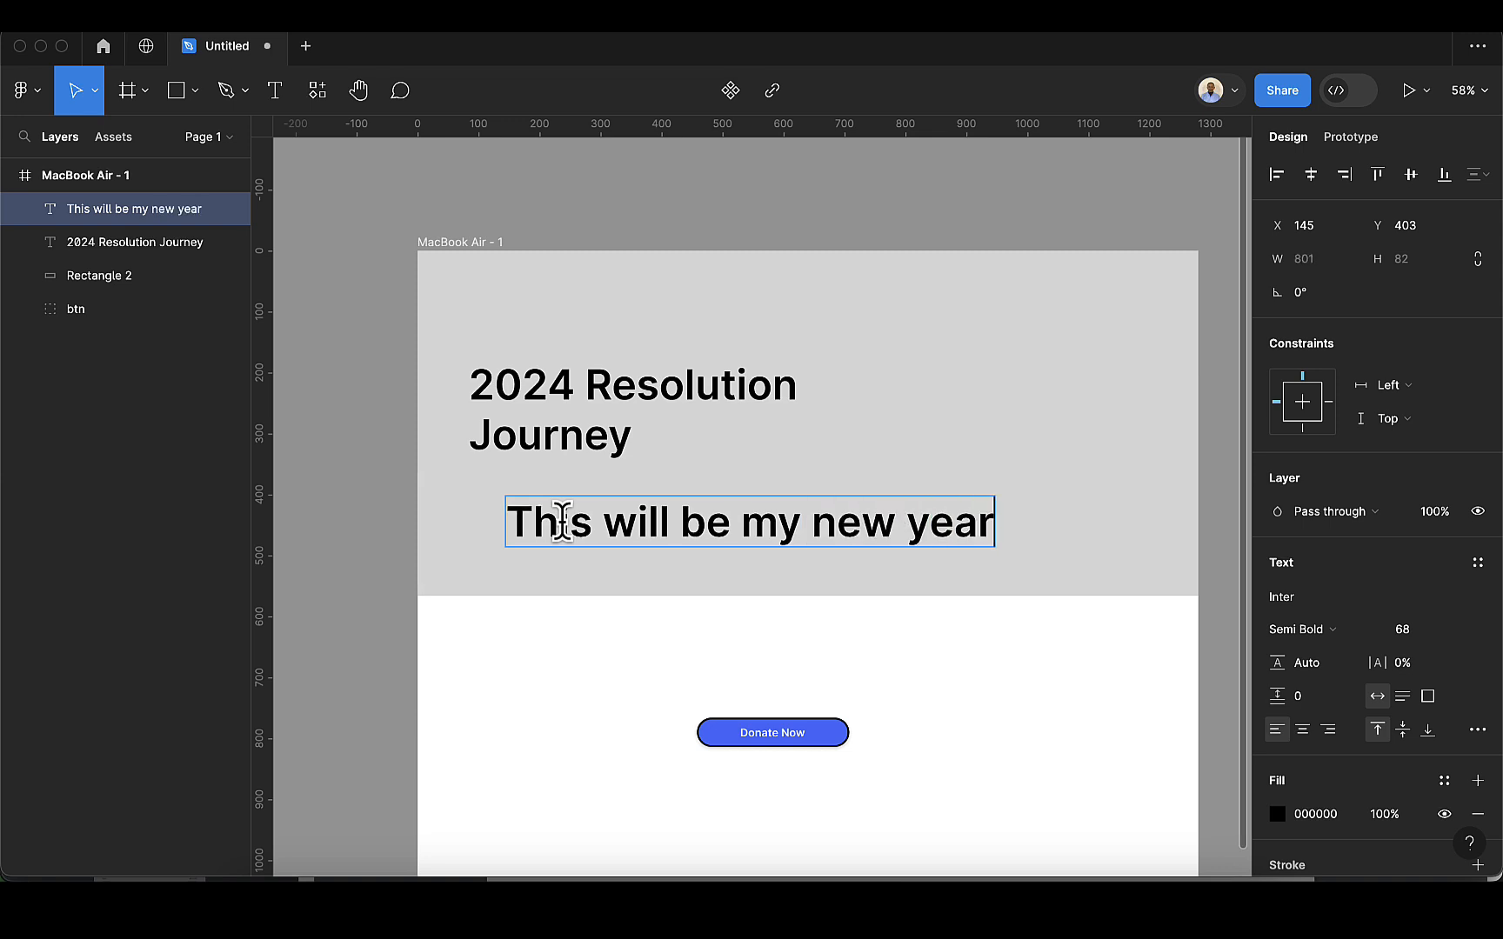
pyautogui.write('reso')
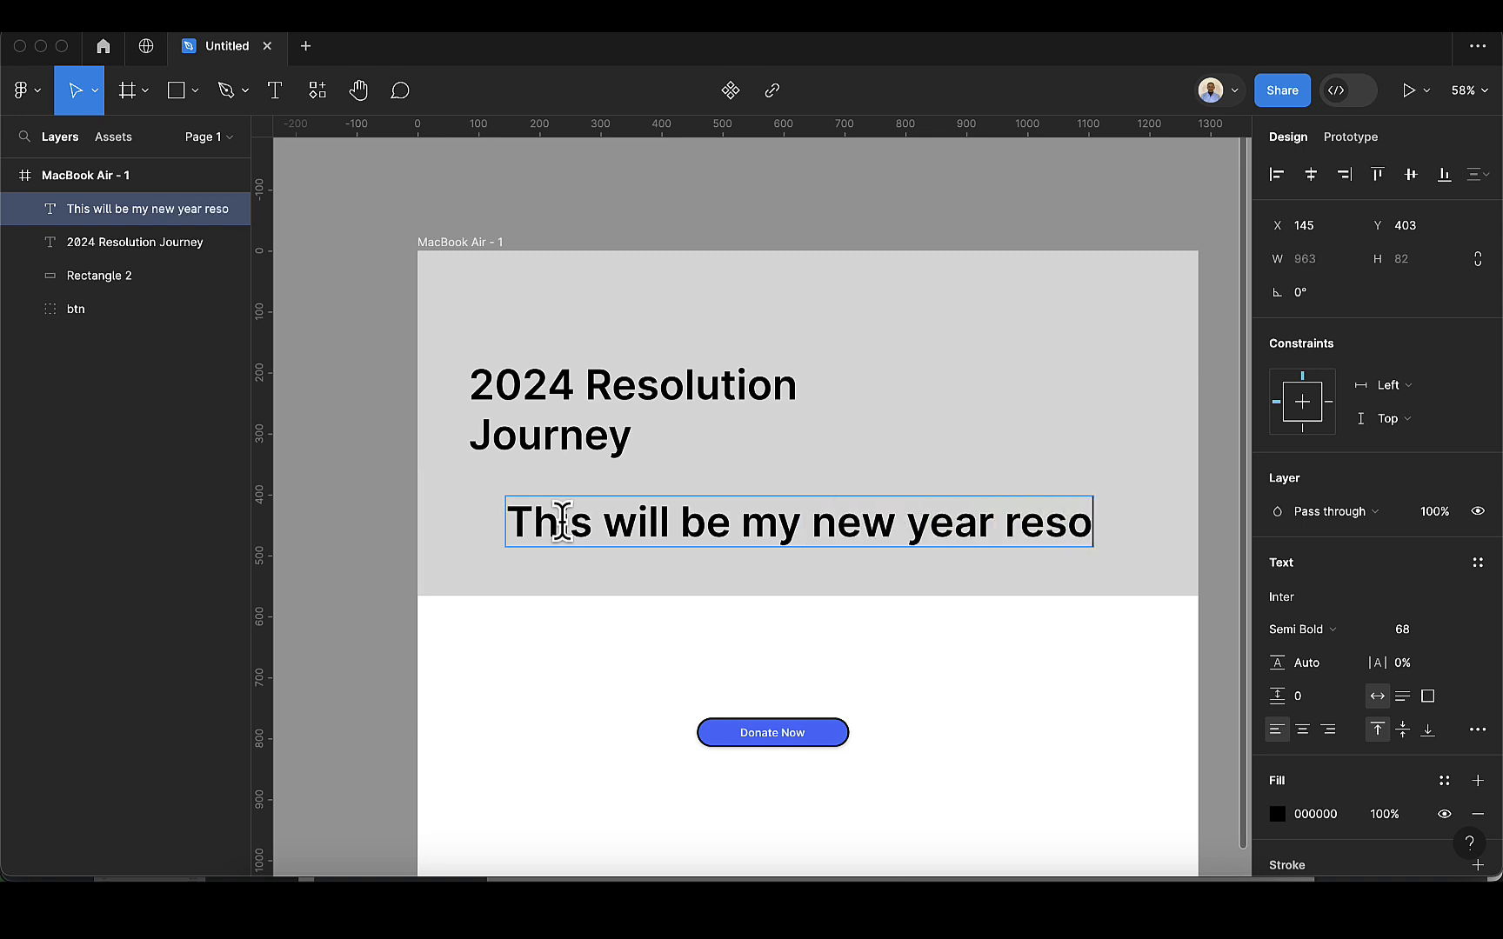
pyautogui.write('lution')
pyautogui.press('Return')
pyautogui.write('plabn')
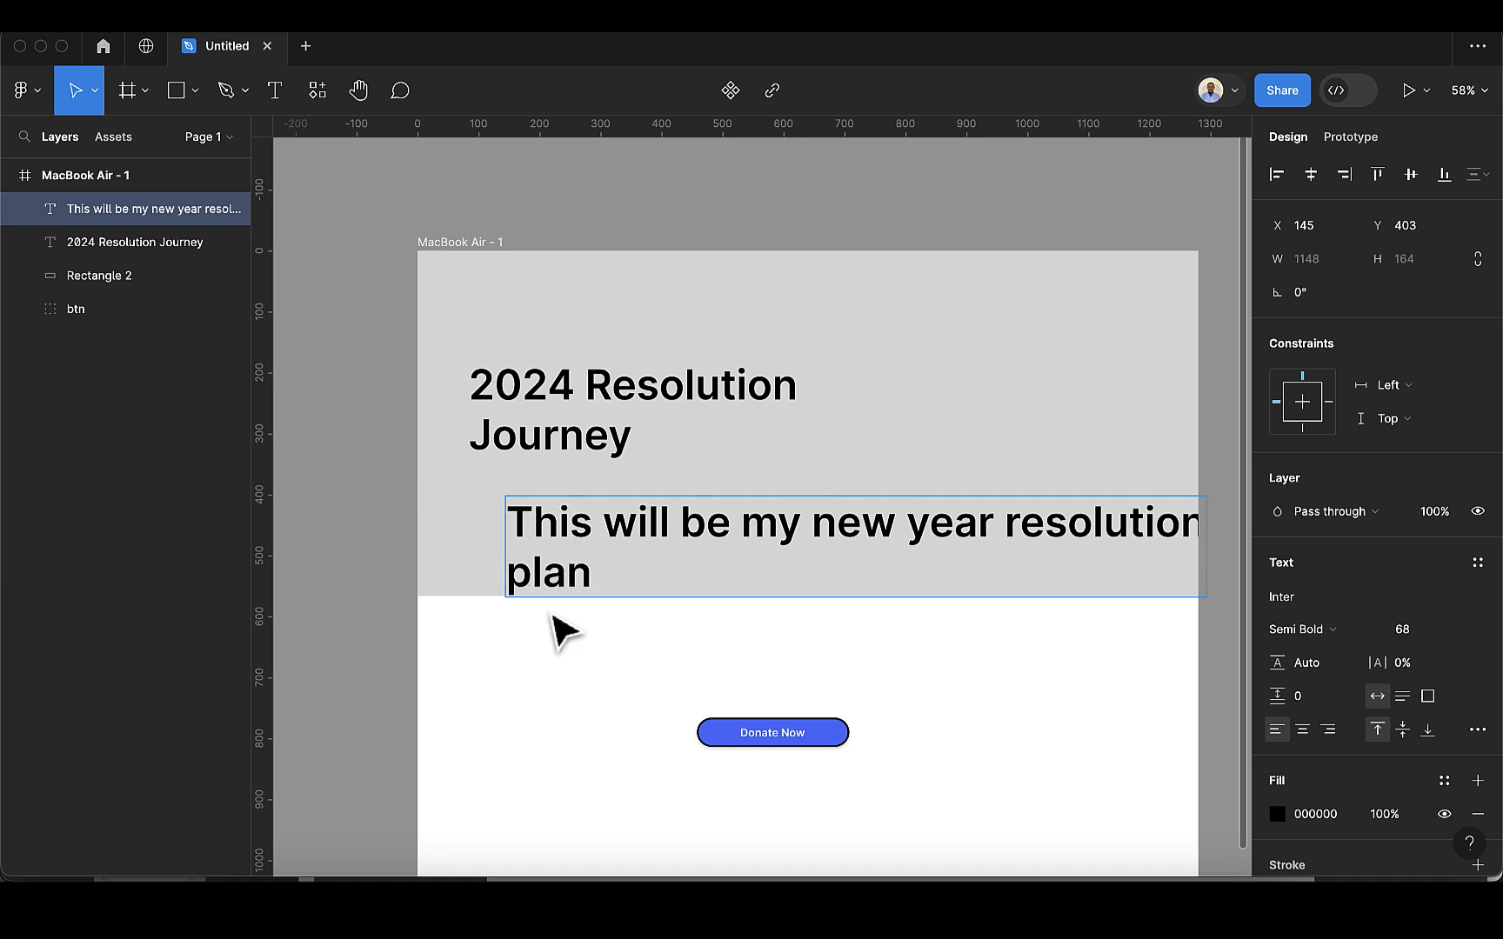
# Step: Move the resolution plan subtext to about X 75, Y 362 and set its font size to 24
pyautogui.press('Escape')
pyautogui.moveTo(567, 538); pyautogui.dragTo(559, 529)
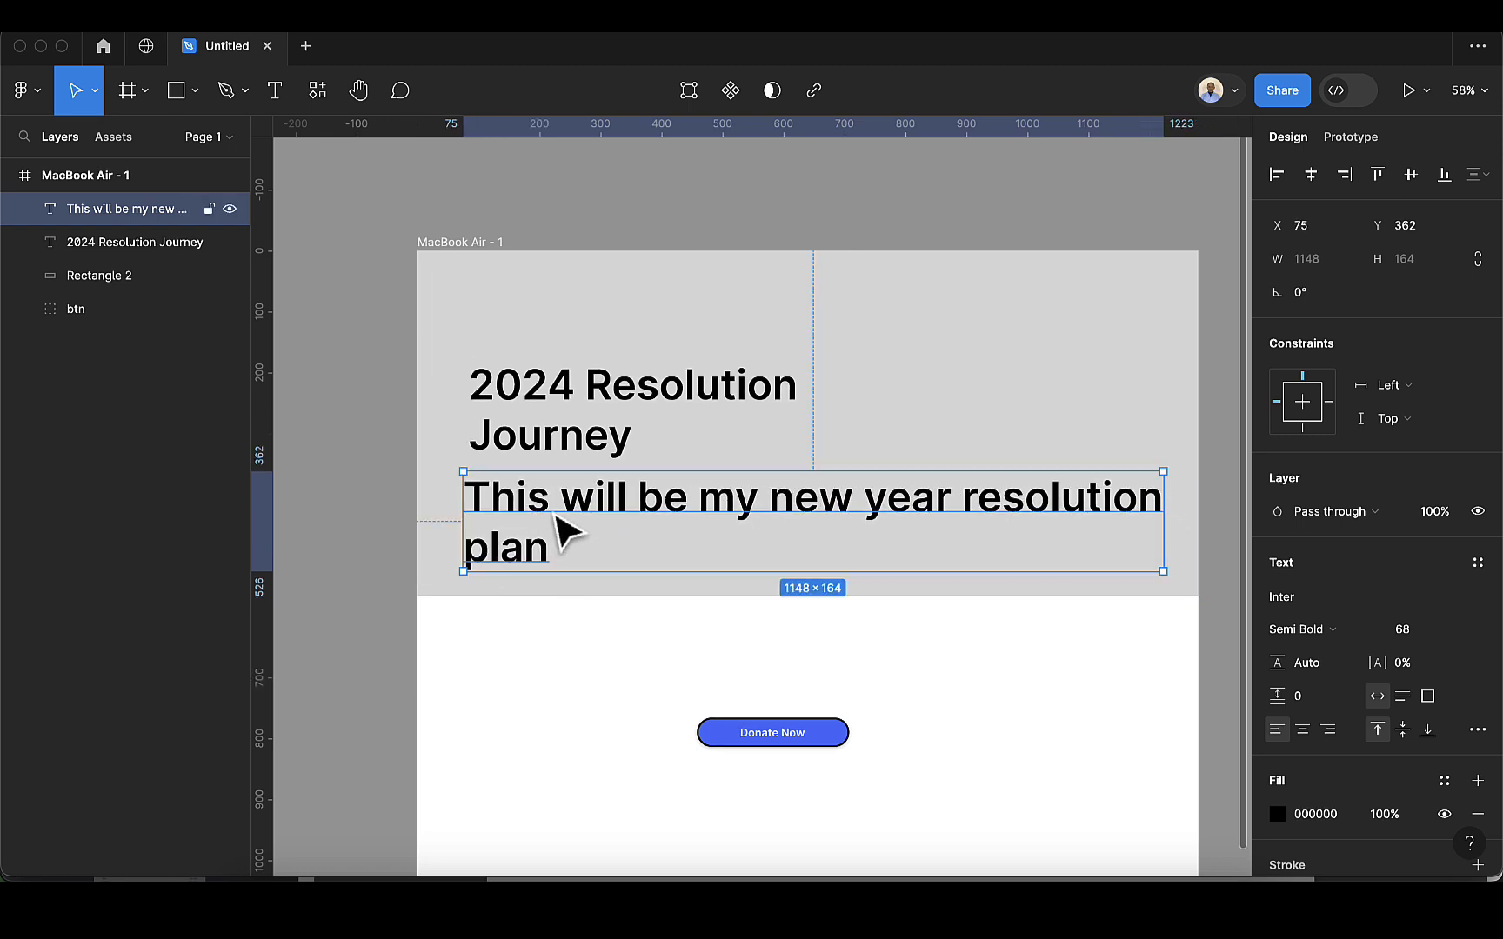
pyautogui.click(1430, 633)
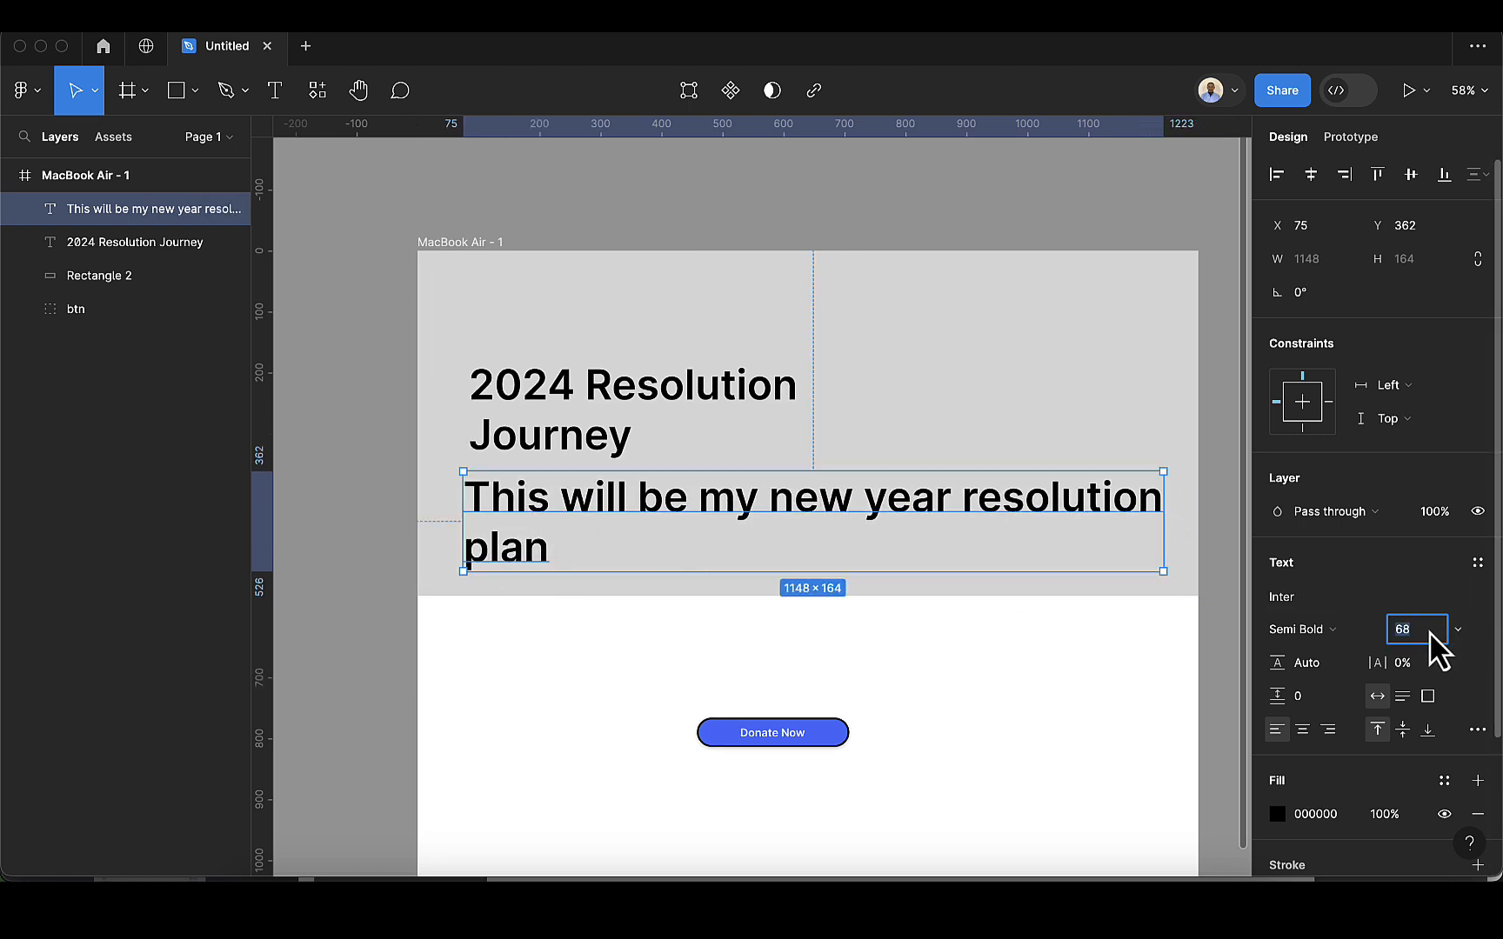
pyautogui.write('24')
pyautogui.press('Return')
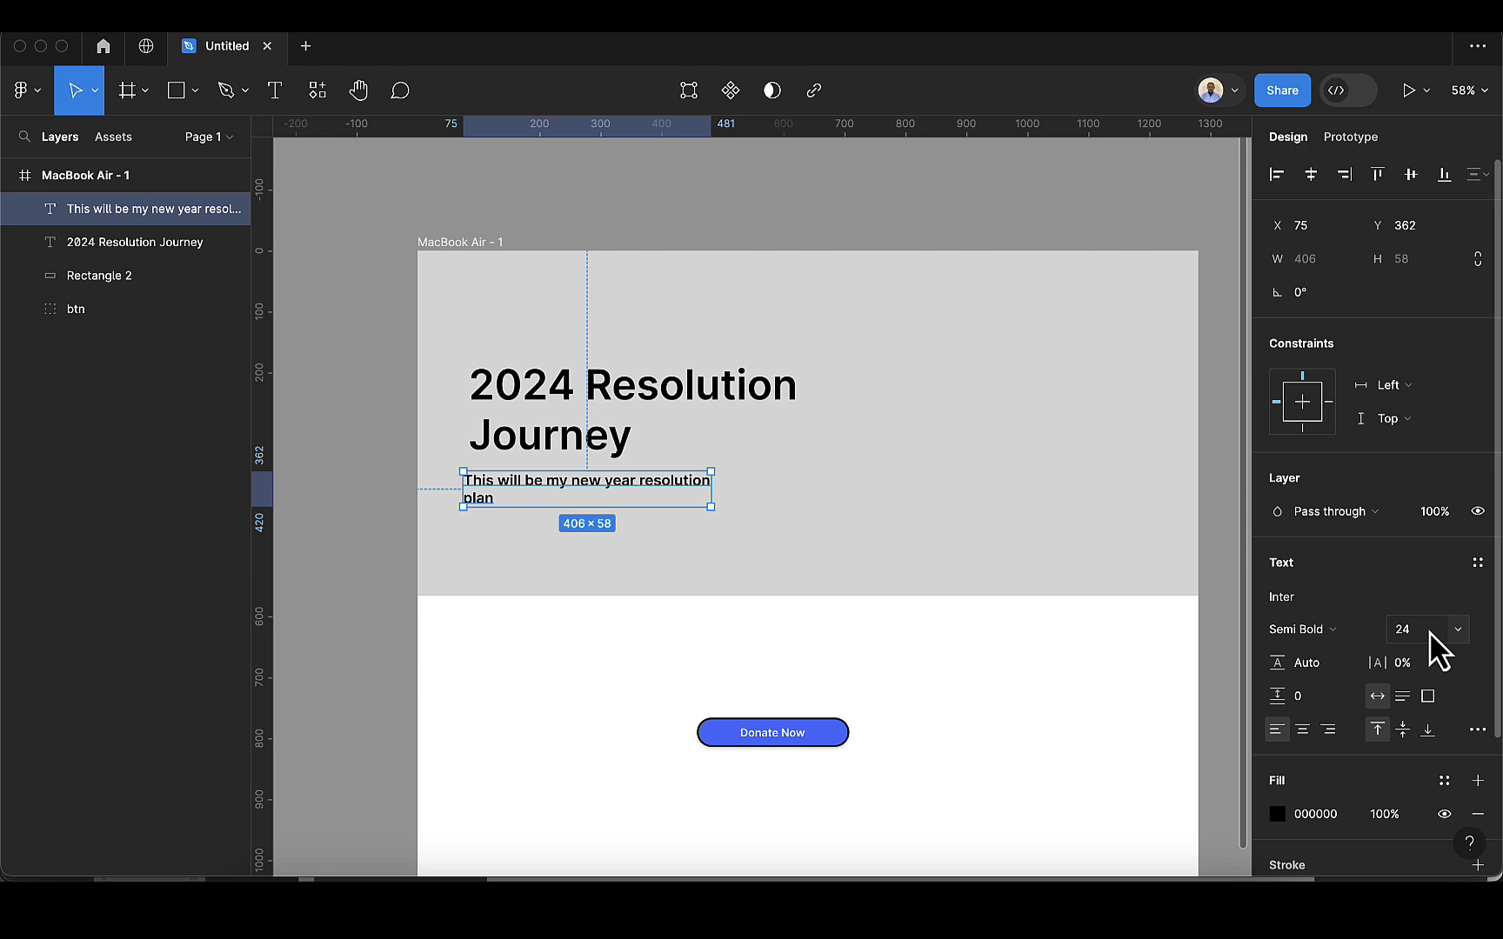
# Step: Set the subtext's weight to Regular and line it up under the heading at X 84, Y 363
pyautogui.scroll(1, 777, 531)
pyautogui.moveTo(572, 487); pyautogui.dragTo(570, 488)
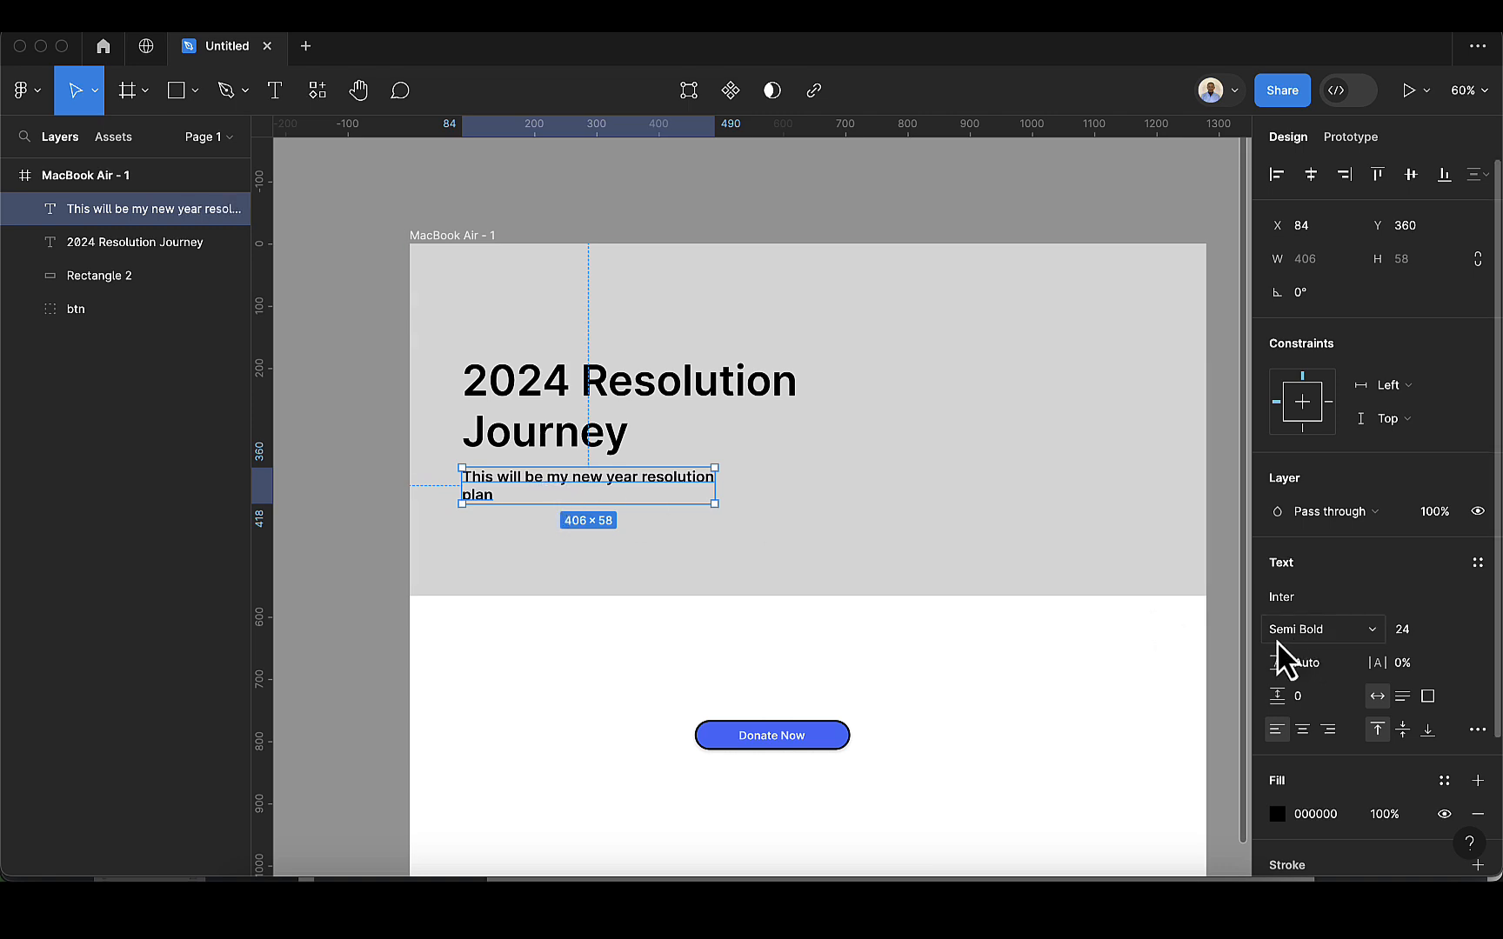
pyautogui.click(1355, 639)
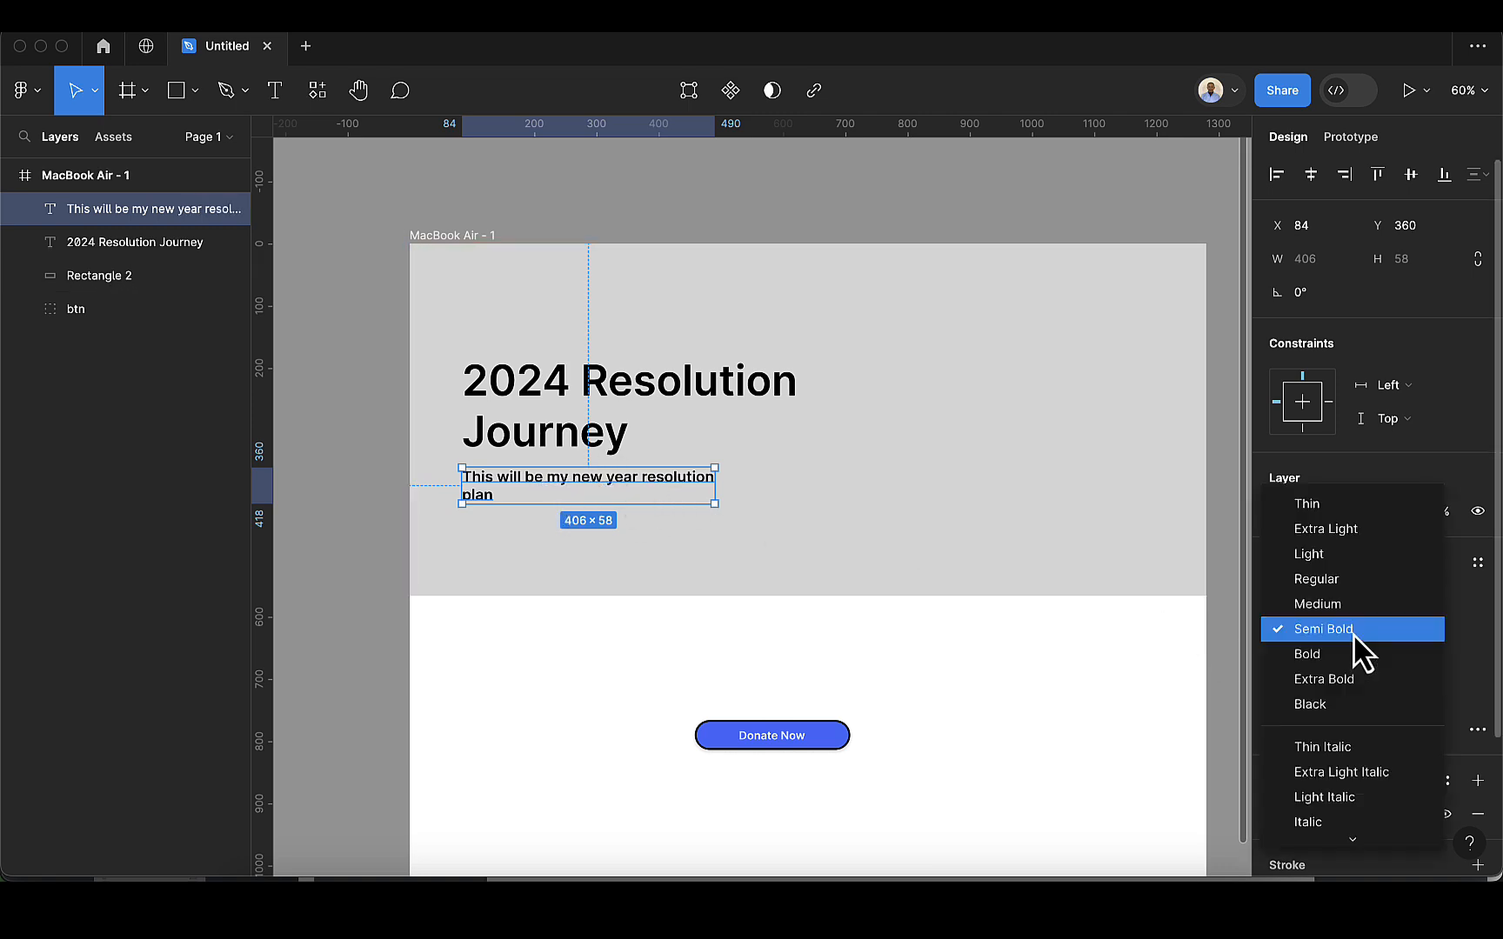
pyautogui.click(1340, 584)
pyautogui.moveTo(572, 486); pyautogui.dragTo(580, 496)
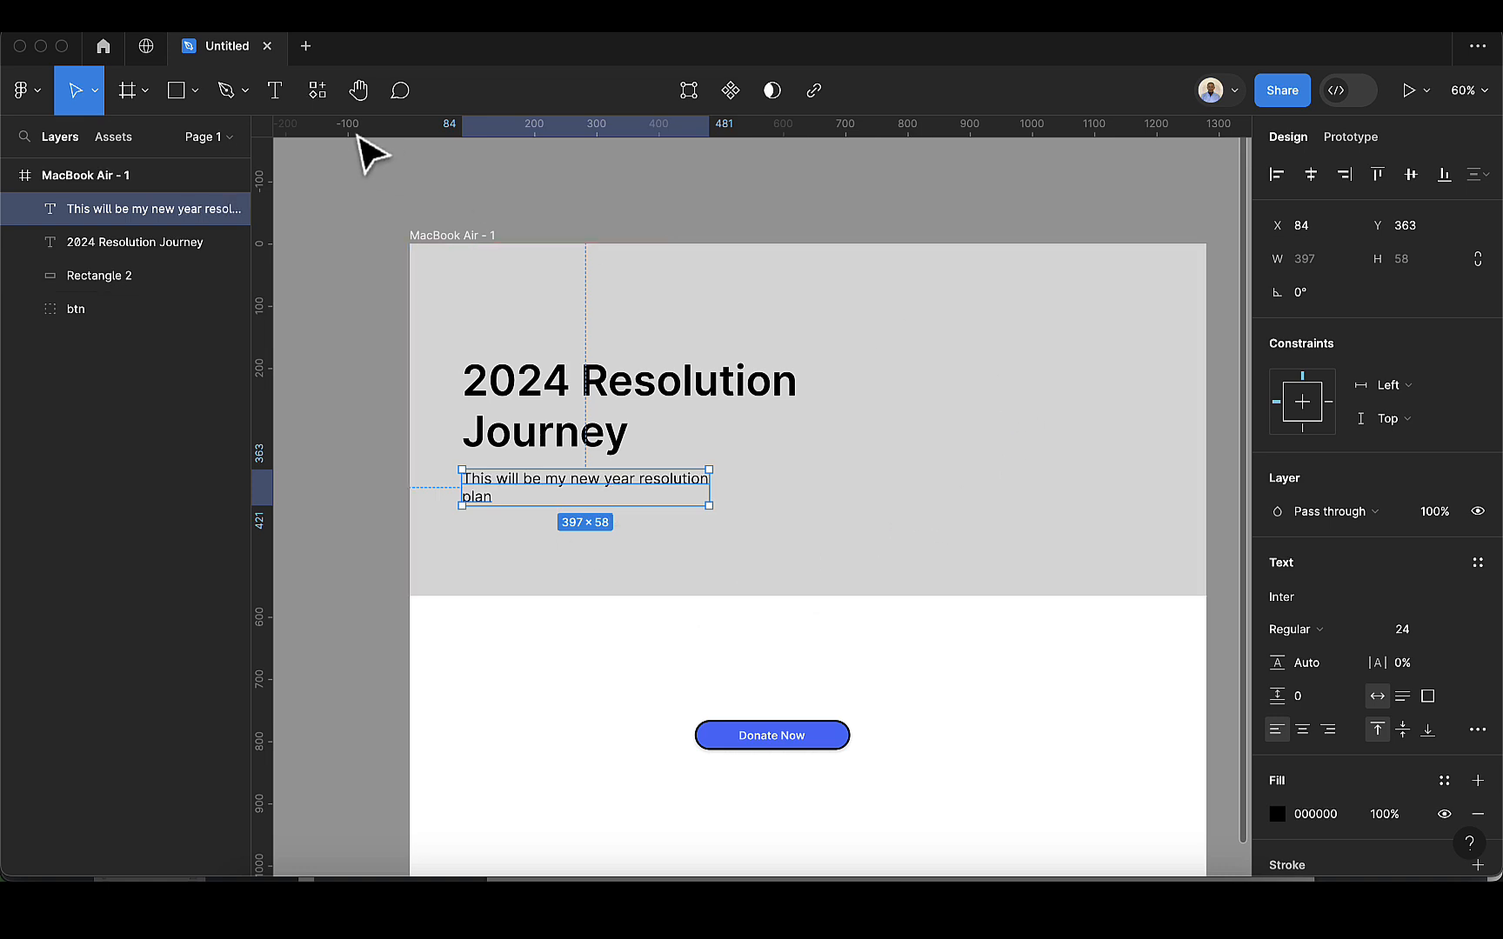
# Step: Draw a rectangle about 339 × 555 beside the heading, overlapping the hero's lower edge, and fill it with the document's blue 4871FF
pyautogui.click(176, 93)
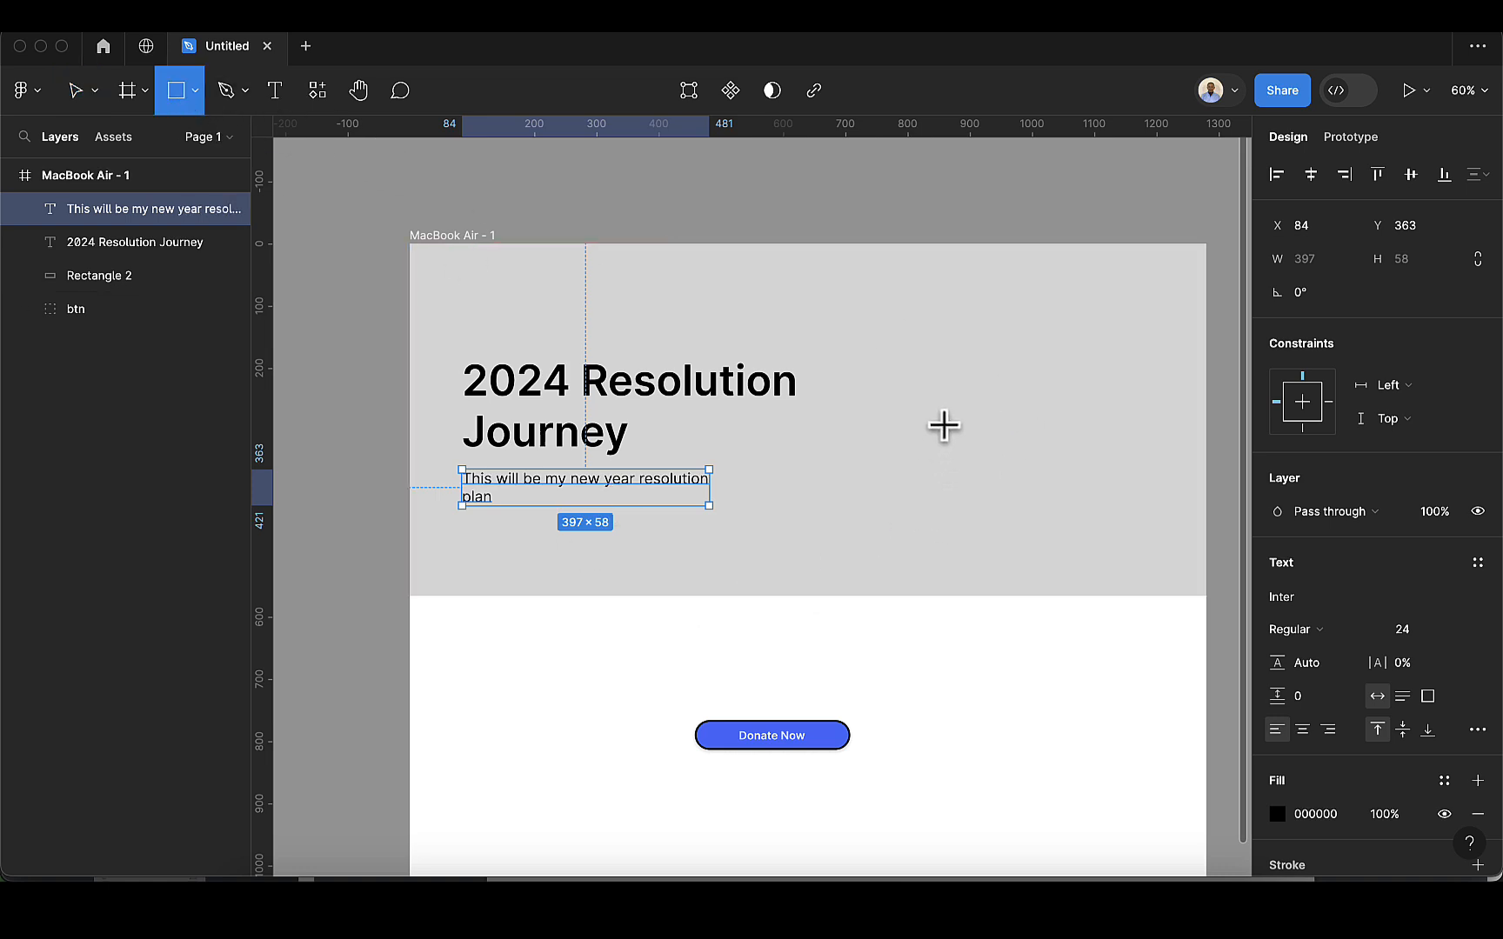
pyautogui.moveTo(938, 348)
pyautogui.mouseDown()
pyautogui.moveTo(1021, 579)
pyautogui.moveTo(1150, 694)
pyautogui.mouseUp()
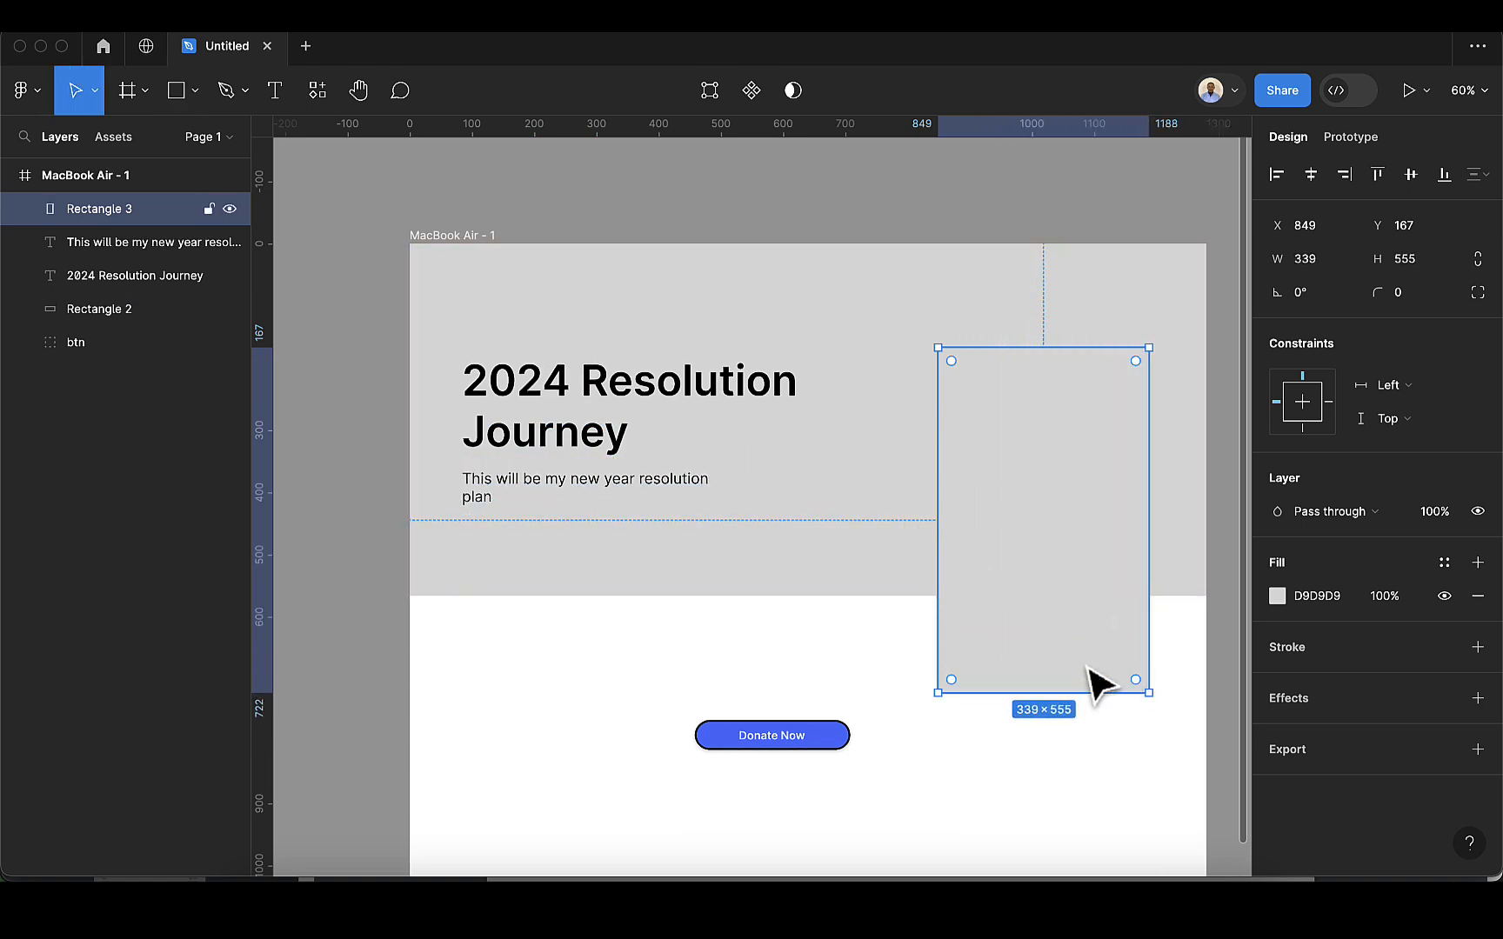
pyautogui.click(1279, 595)
pyautogui.click(1135, 676)
pyautogui.click(1127, 763)
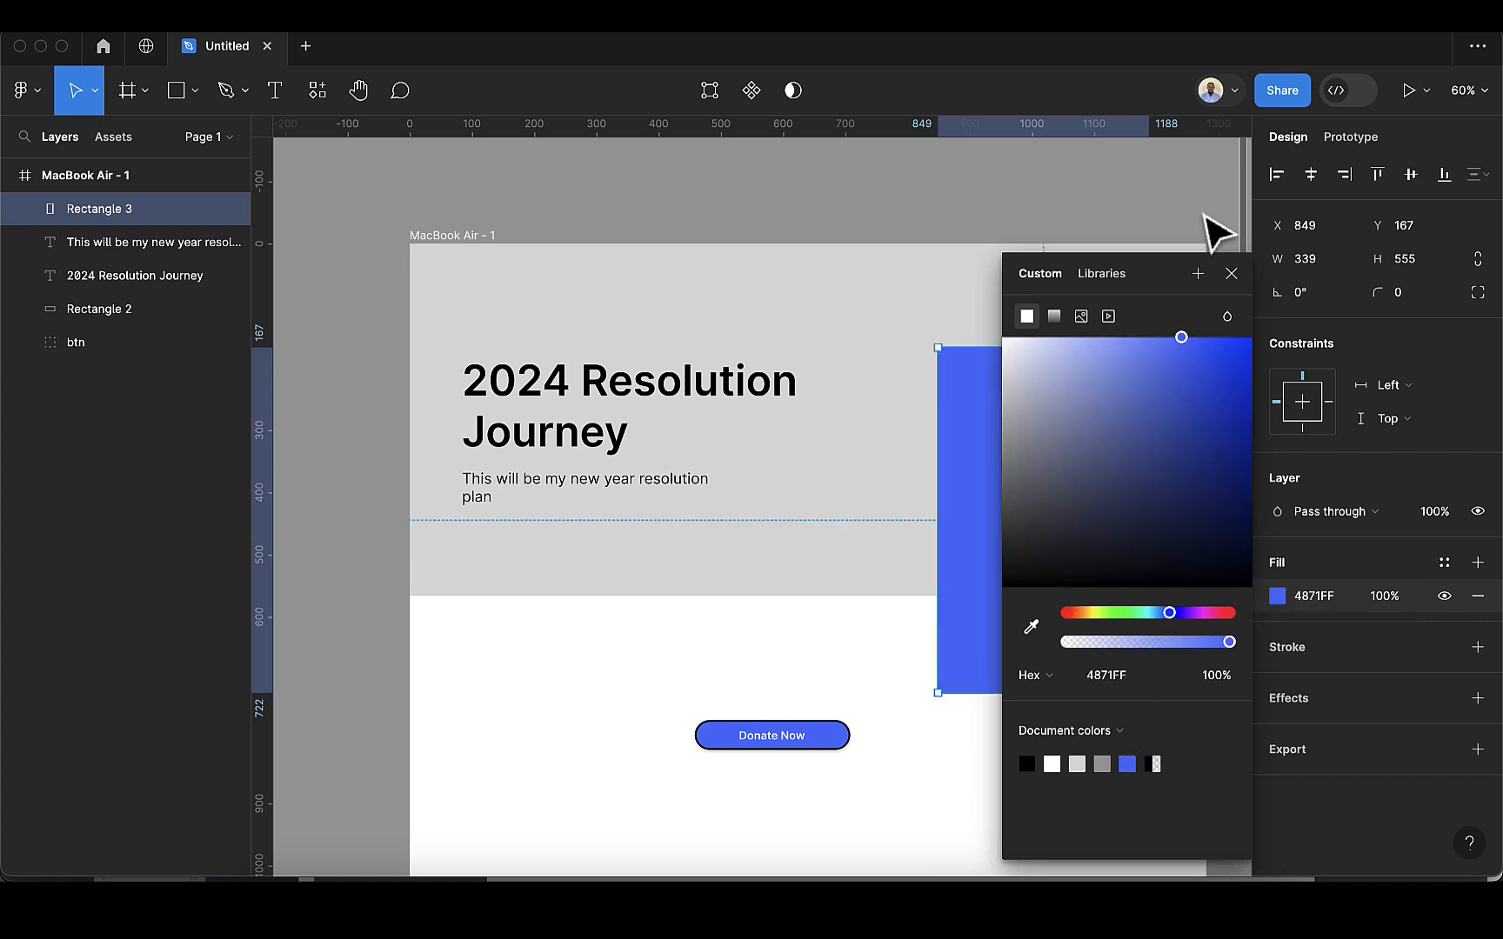
pyautogui.click(1232, 274)
# Step: Resize the blue rectangle to about 431 × 576 and place it at about X 768, Y 158
pyautogui.moveTo(1034, 469); pyautogui.dragTo(1020, 431)
pyautogui.moveTo(906, 449); pyautogui.dragTo(855, 448)
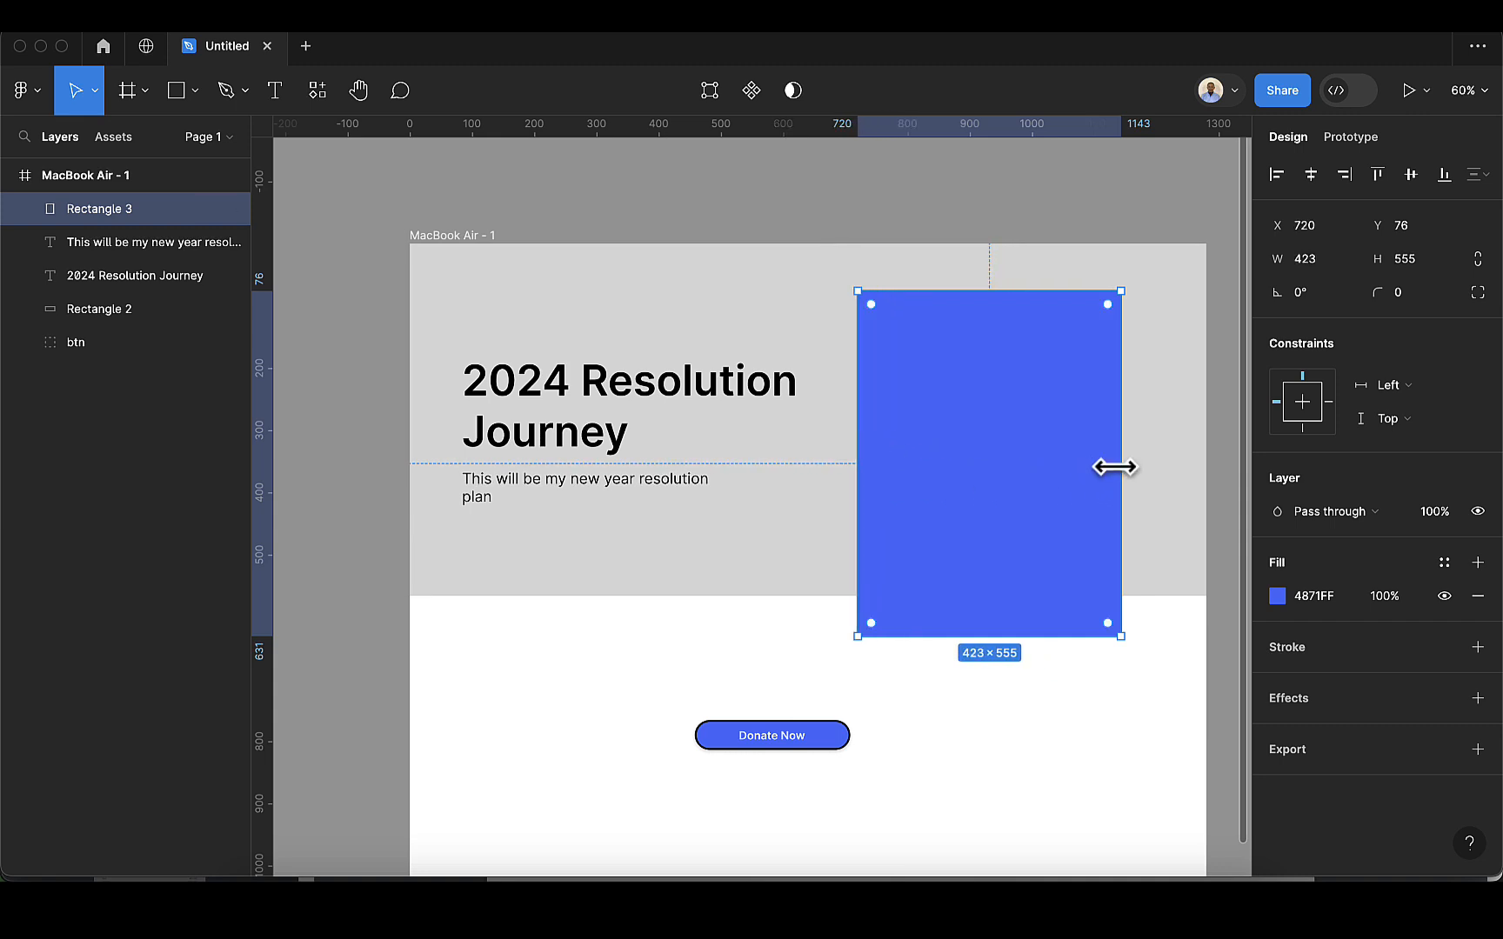
pyautogui.moveTo(1122, 469); pyautogui.dragTo(1093, 460)
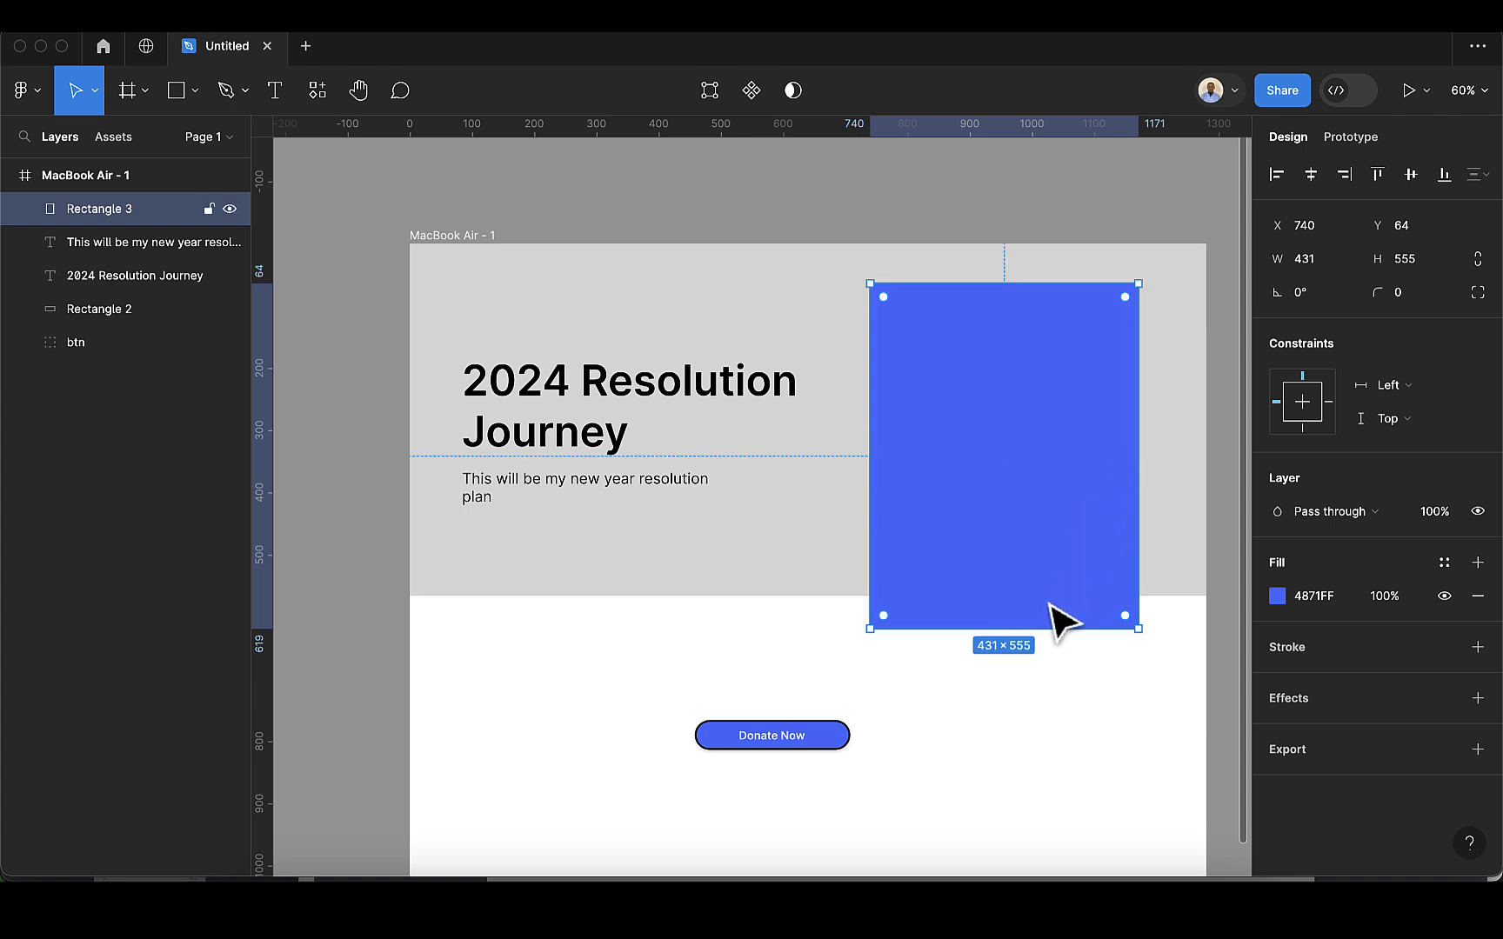
pyautogui.moveTo(1036, 636); pyautogui.dragTo(1036, 649)
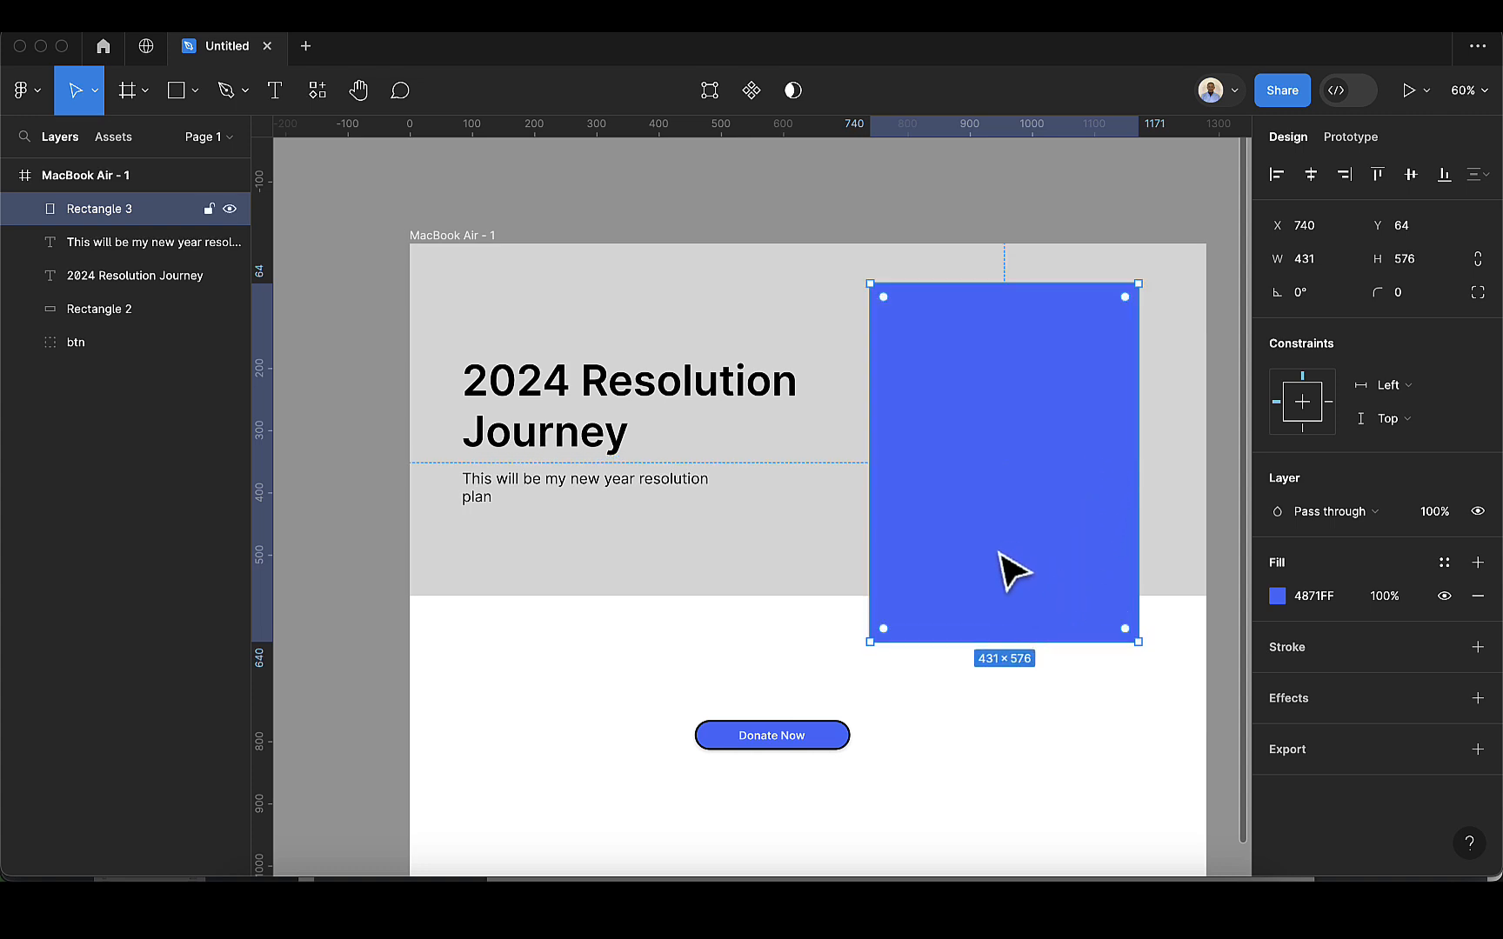
pyautogui.moveTo(988, 465); pyautogui.dragTo(1018, 481)
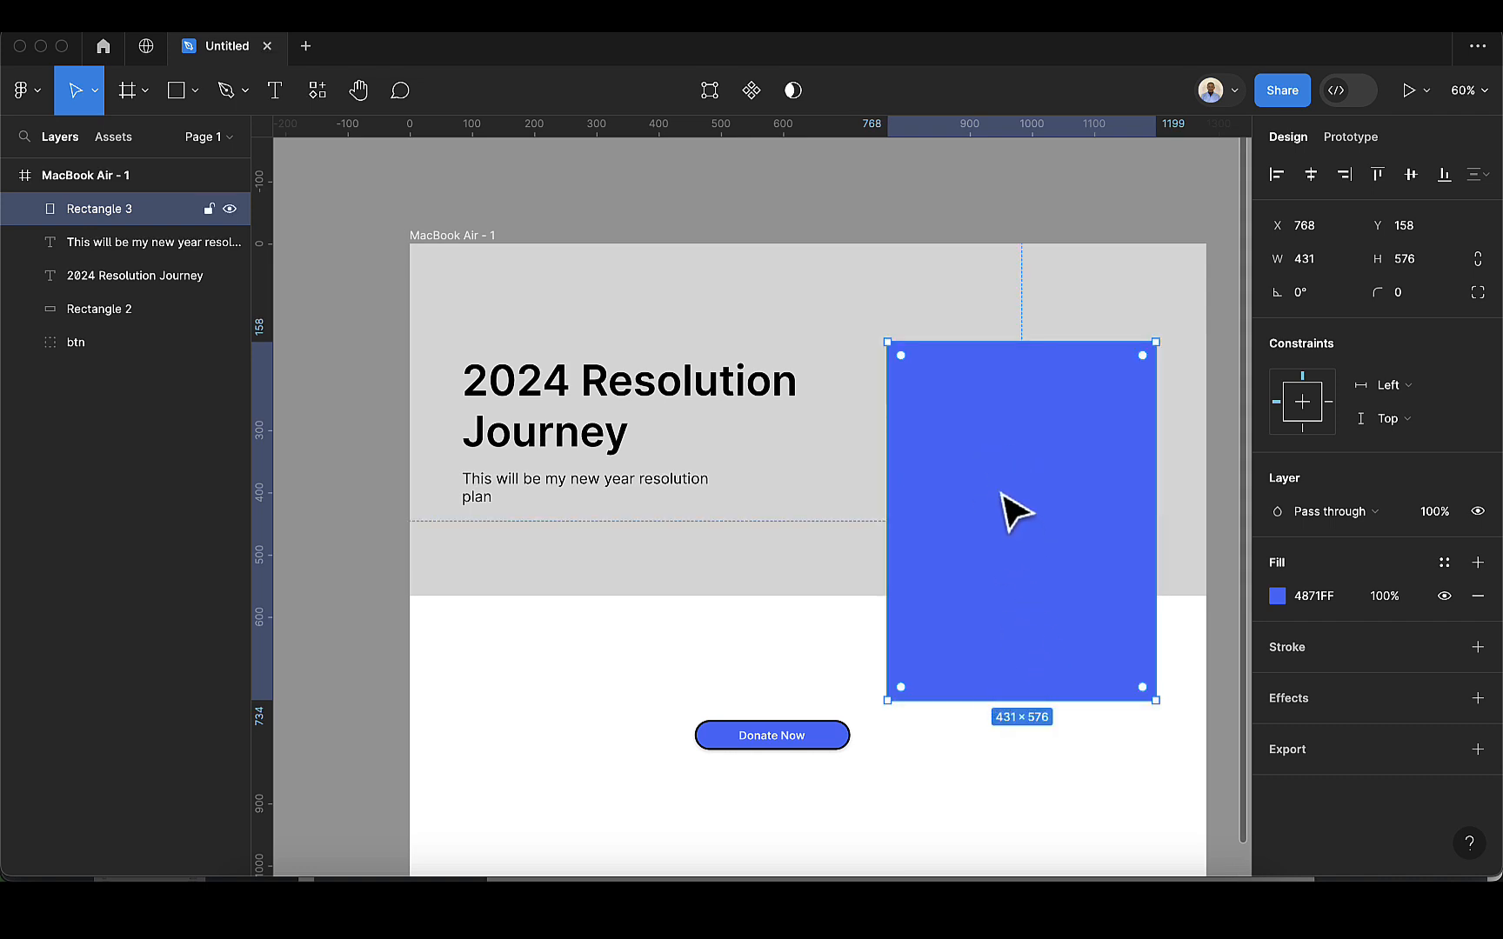
# Step: Place the image app-screen-mockup.jpg from the Downloads folder into the blue rectangle
pyautogui.click(196, 92)
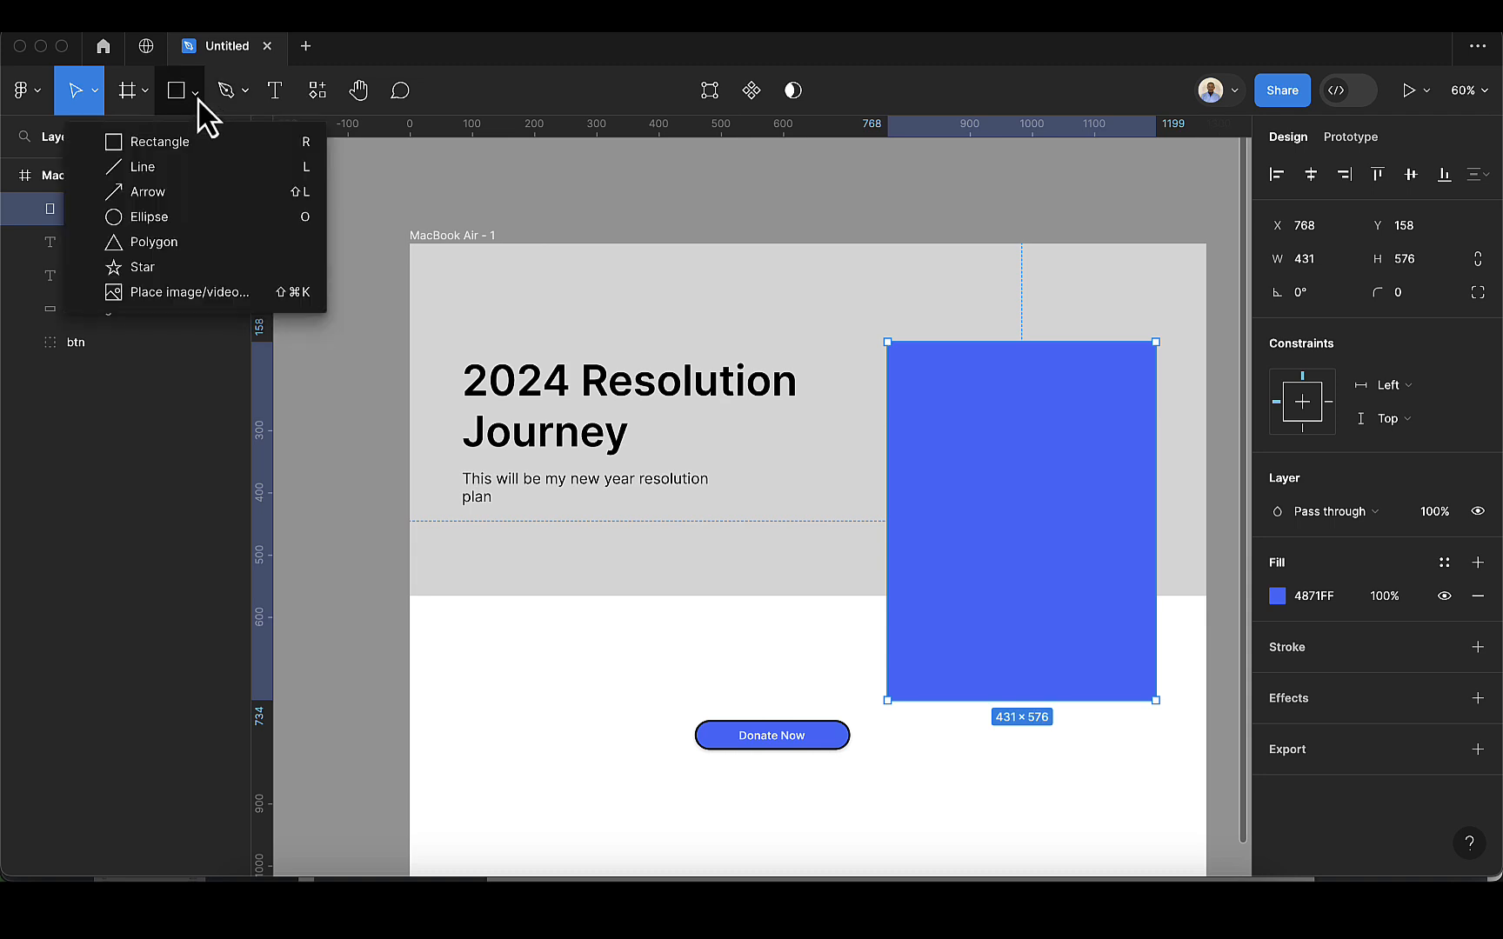
pyautogui.click(212, 295)
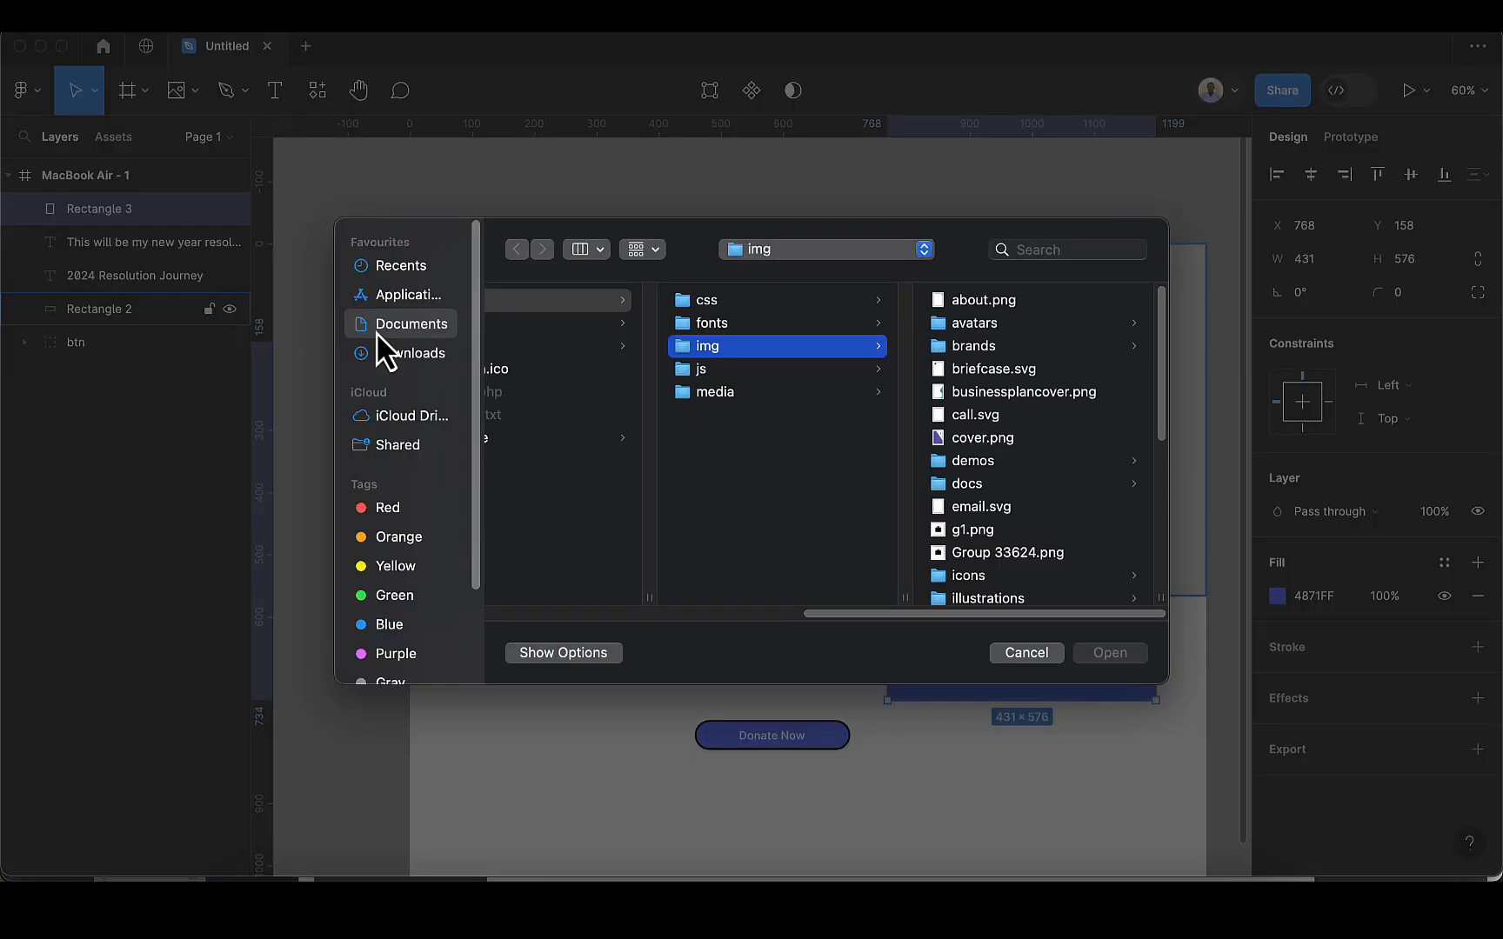
pyautogui.scroll(-8, 1044, 477)
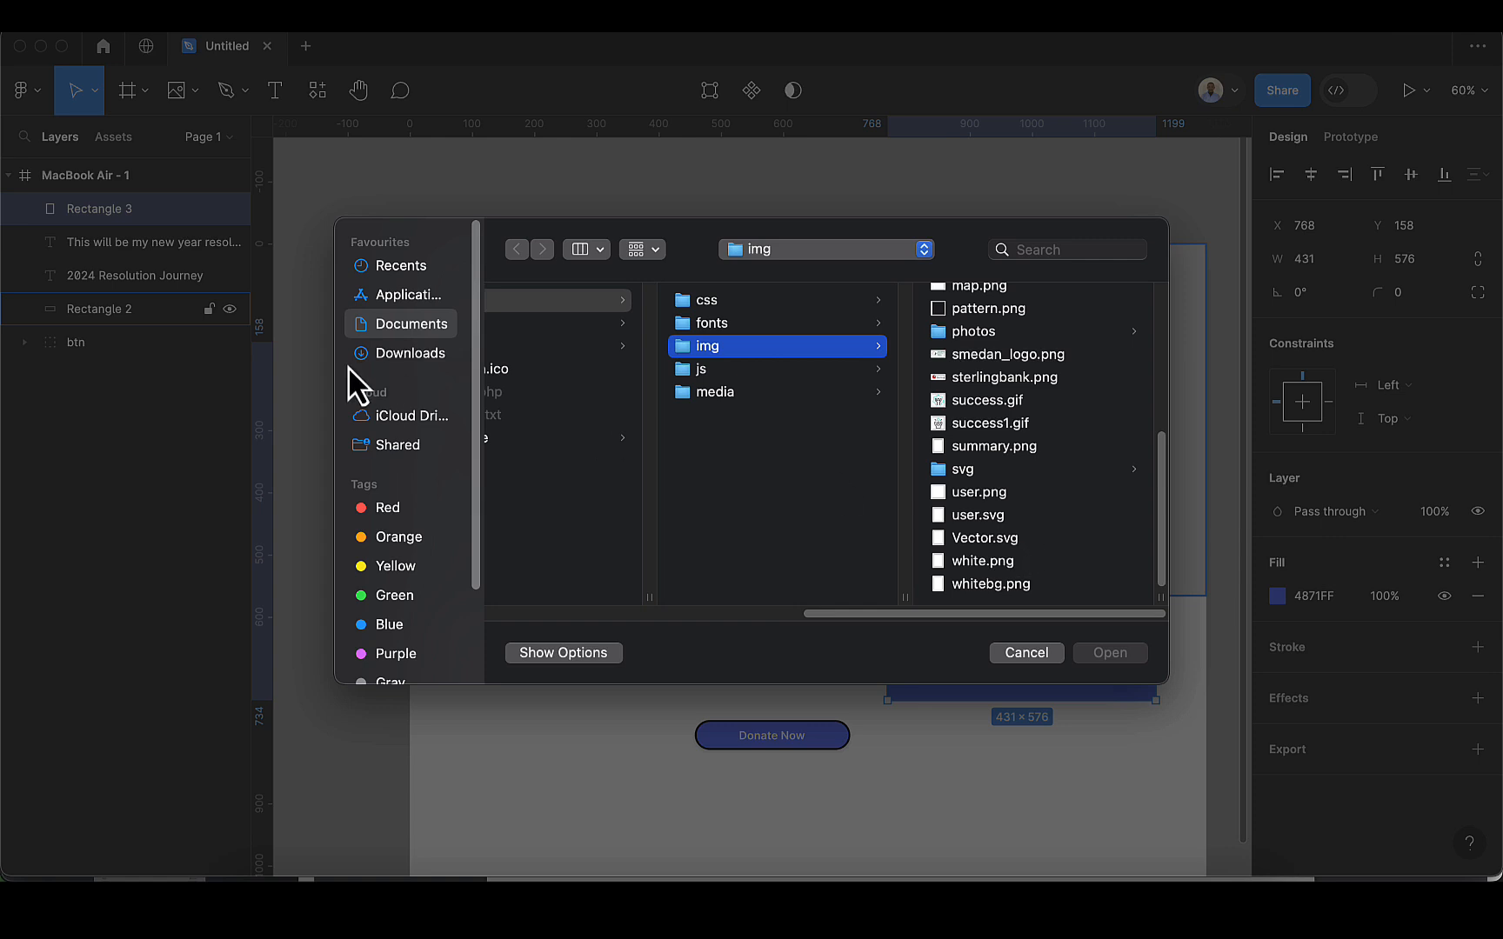
pyautogui.click(390, 354)
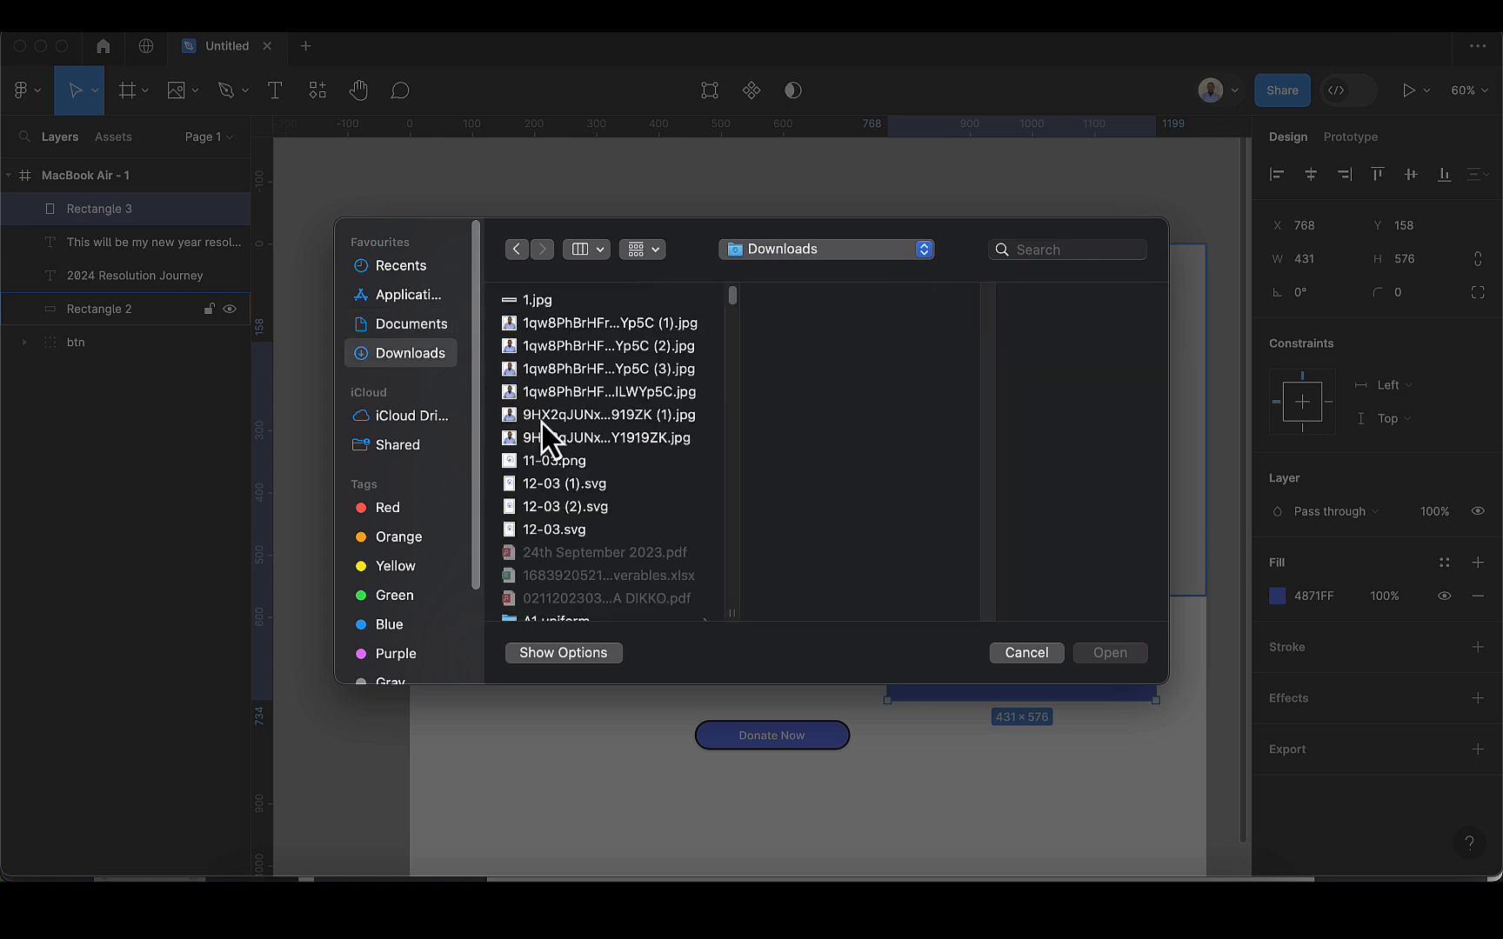
pyautogui.scroll(-5, 539, 428)
pyautogui.scroll(3, 545, 431)
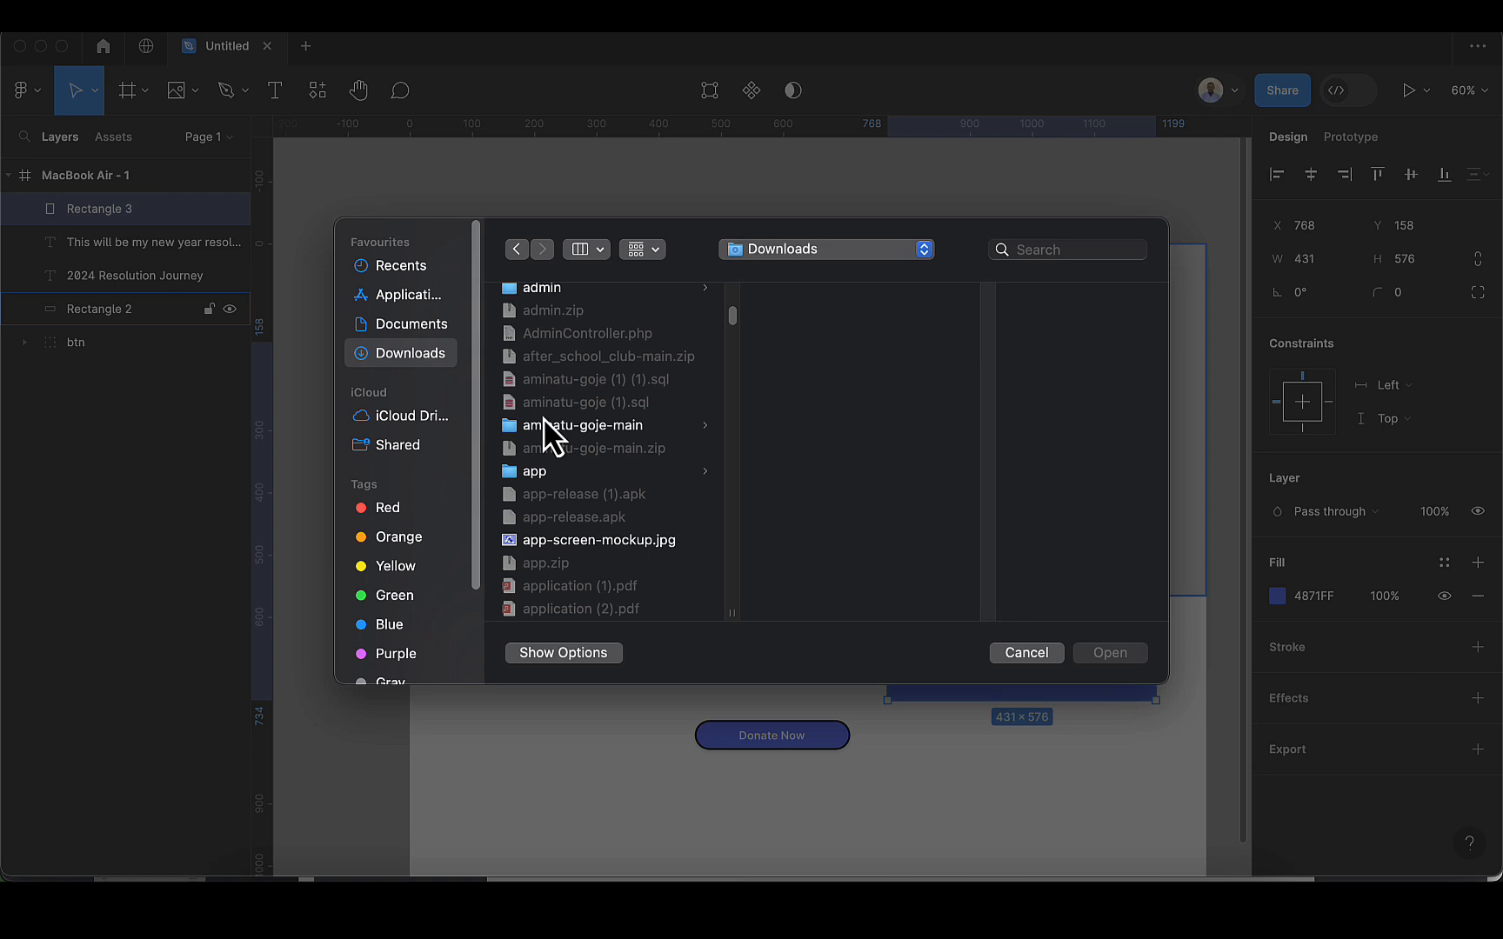
pyautogui.click(561, 544)
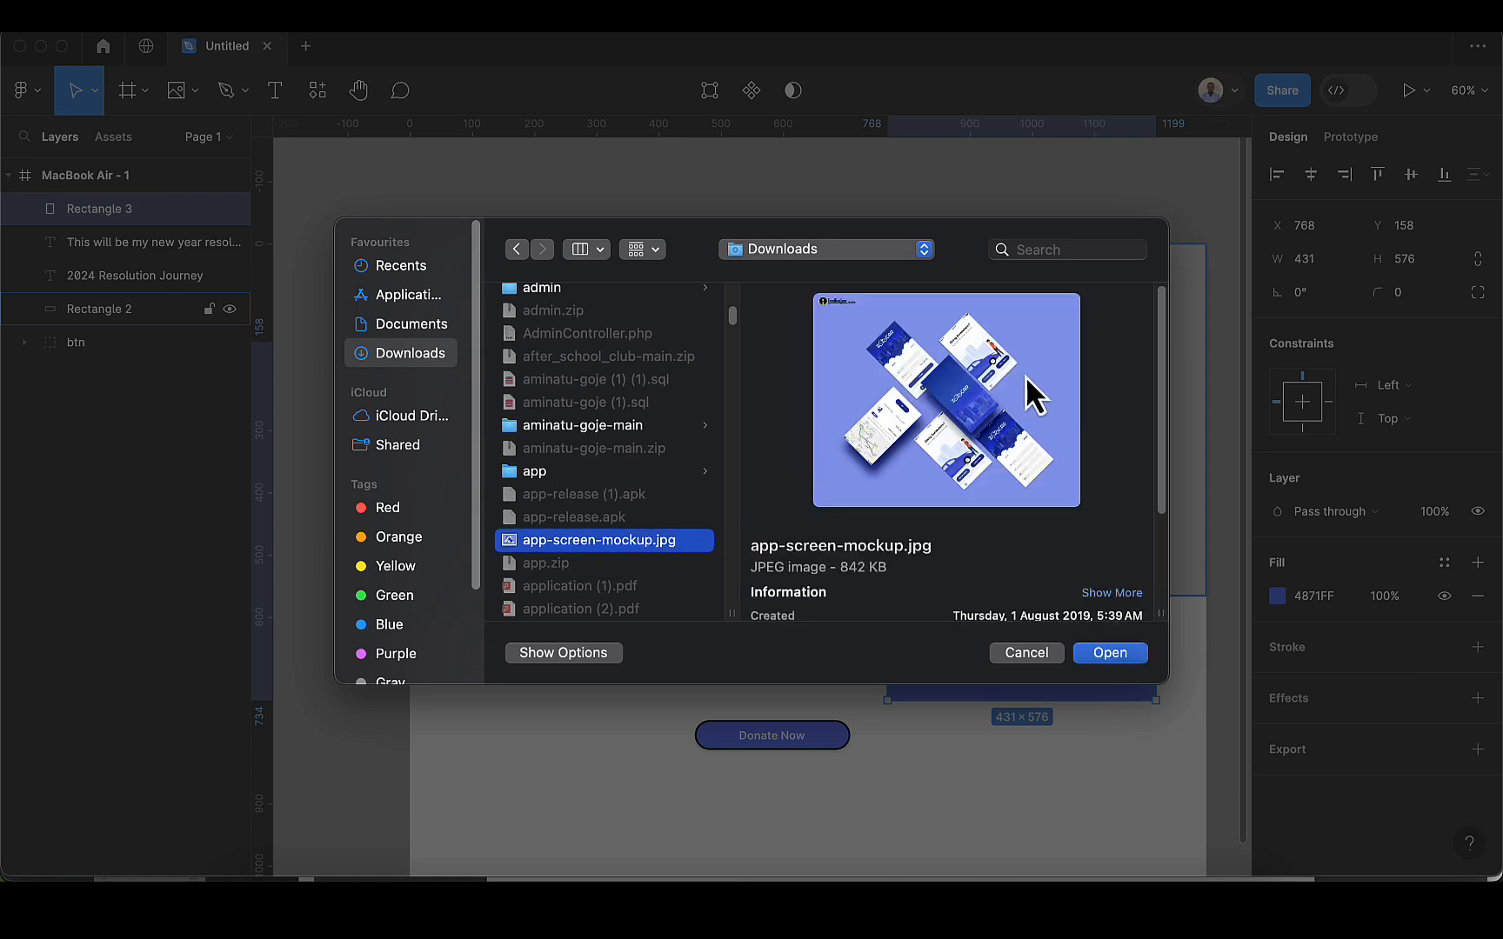
pyautogui.click(1110, 654)
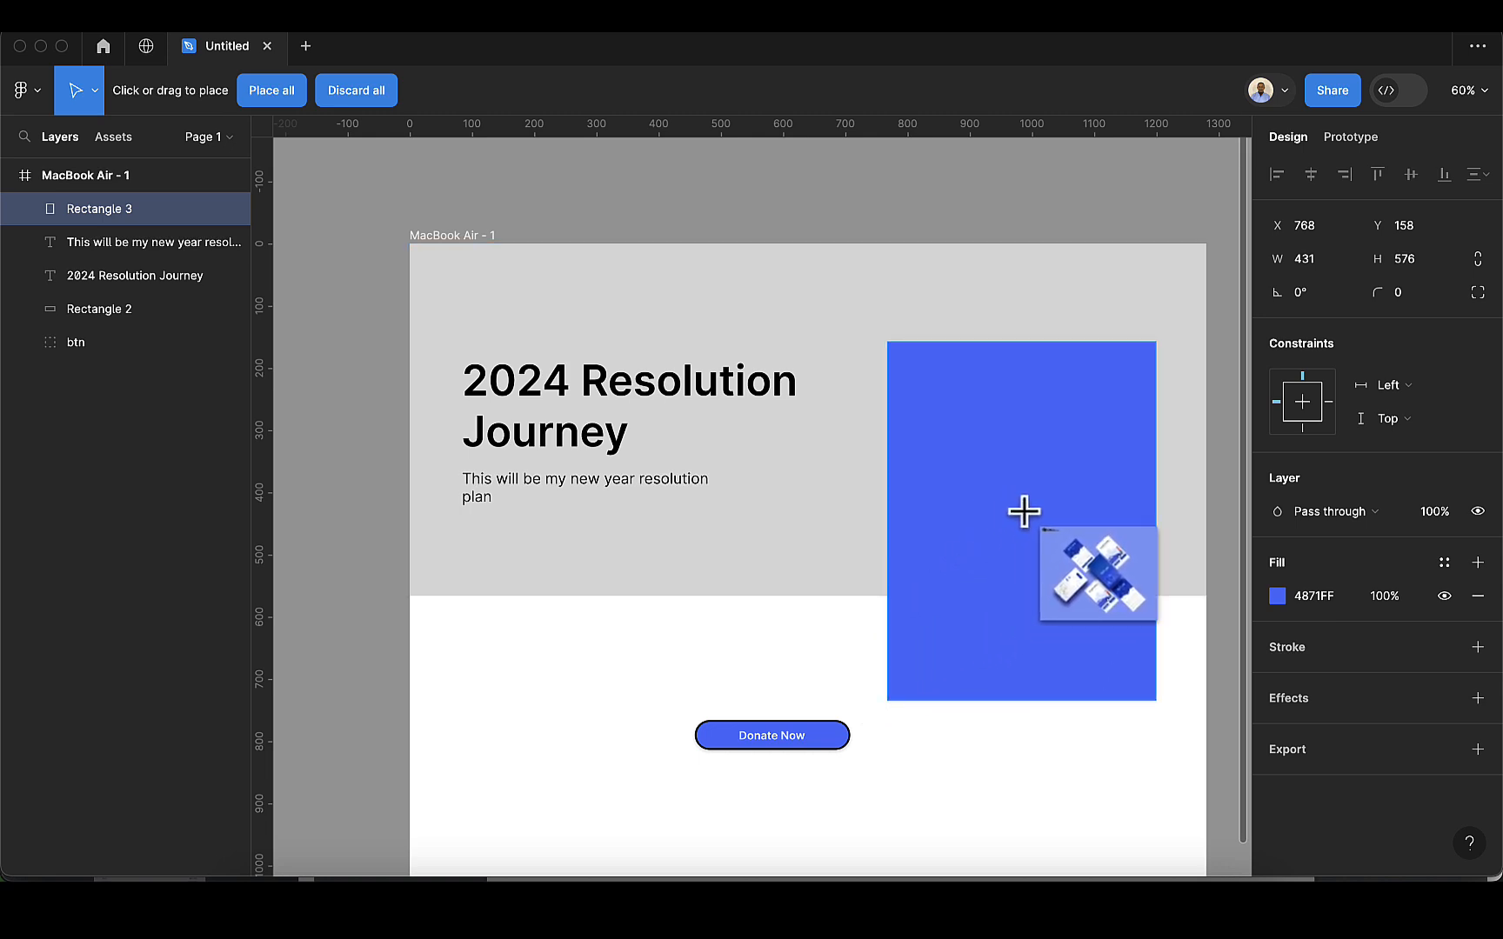
pyautogui.click(1003, 450)
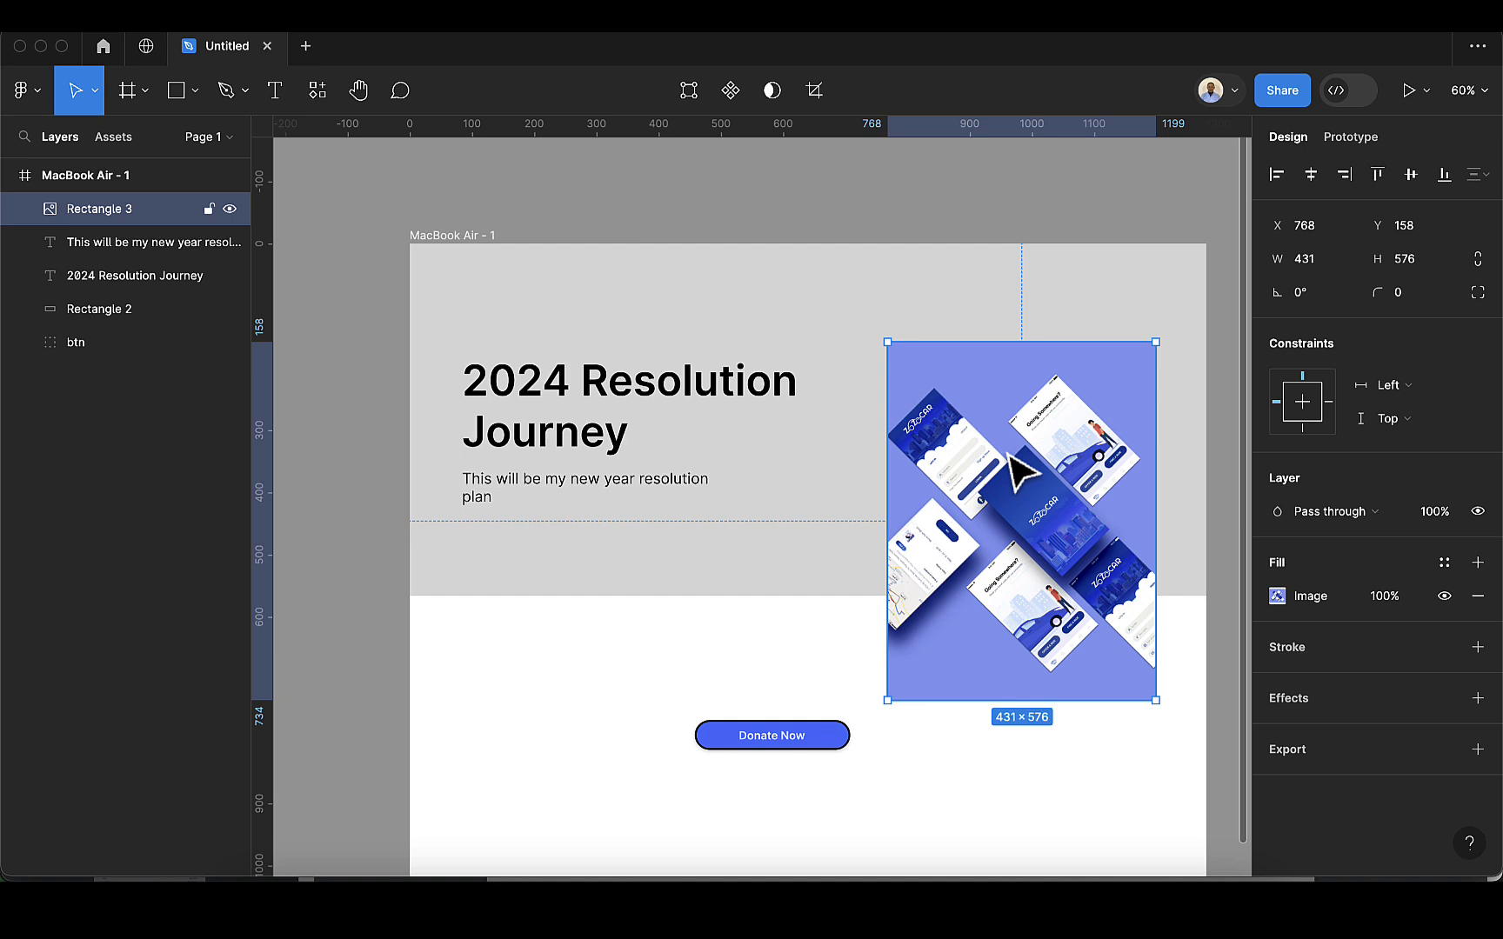
# Step: Widen the mockup image to about 489 × 576 and move it up beside the heading, at about Y 104
pyautogui.moveTo(998, 494); pyautogui.dragTo(849, 479)
pyautogui.moveTo(1143, 480); pyautogui.dragTo(1155, 483)
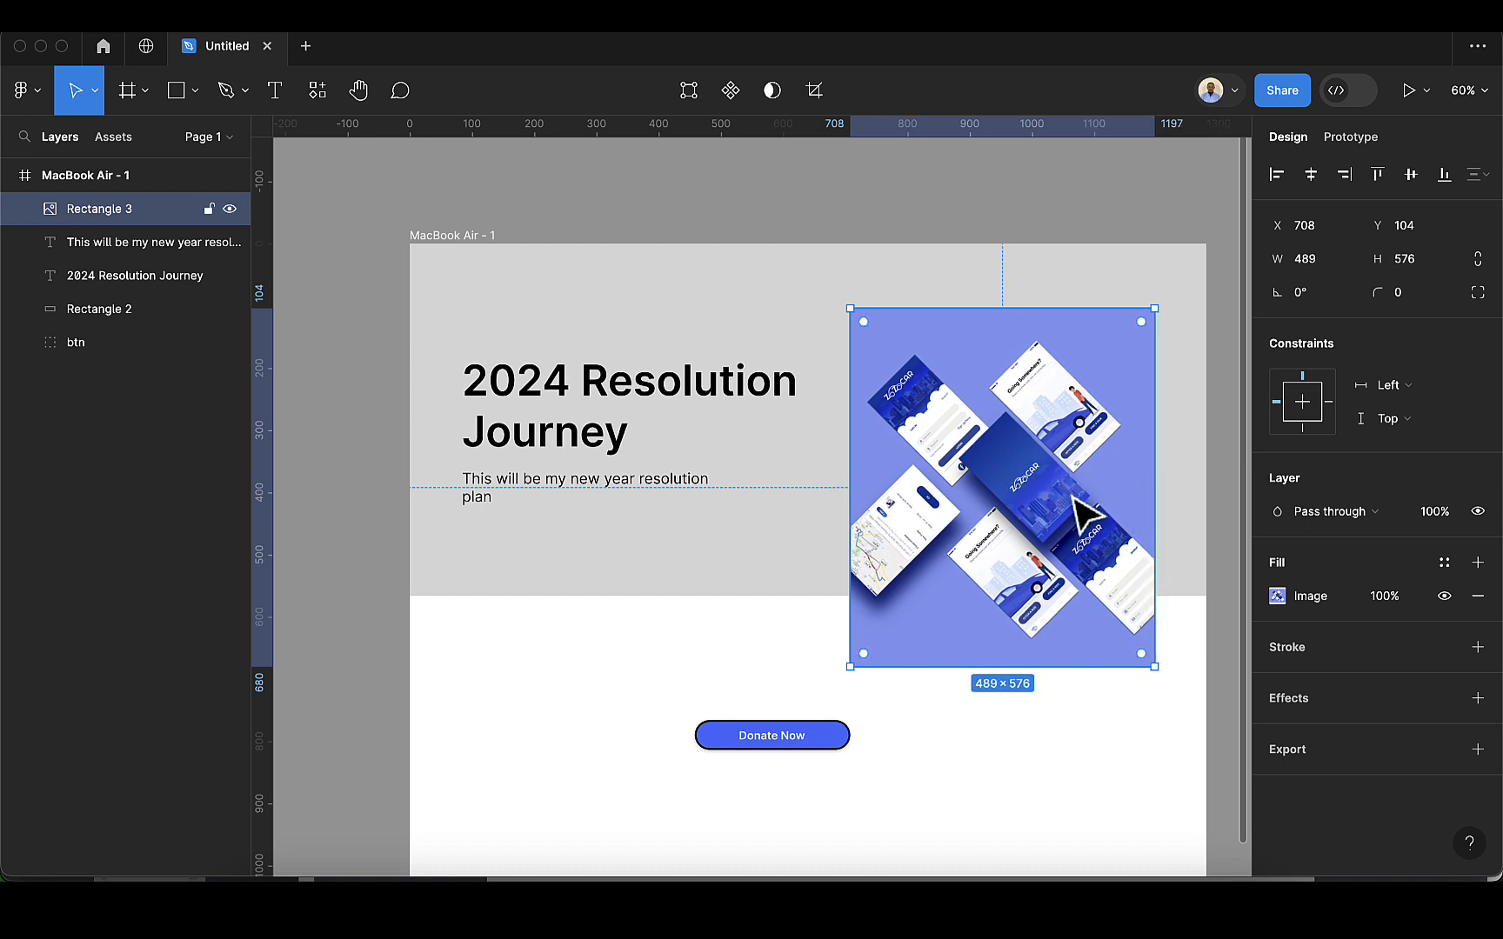
pyautogui.moveTo(990, 529); pyautogui.dragTo(998, 537)
# Step: Try to recolour the grey hero rectangle to 859BF0, sampled from the mockup image's background
pyautogui.click(792, 510)
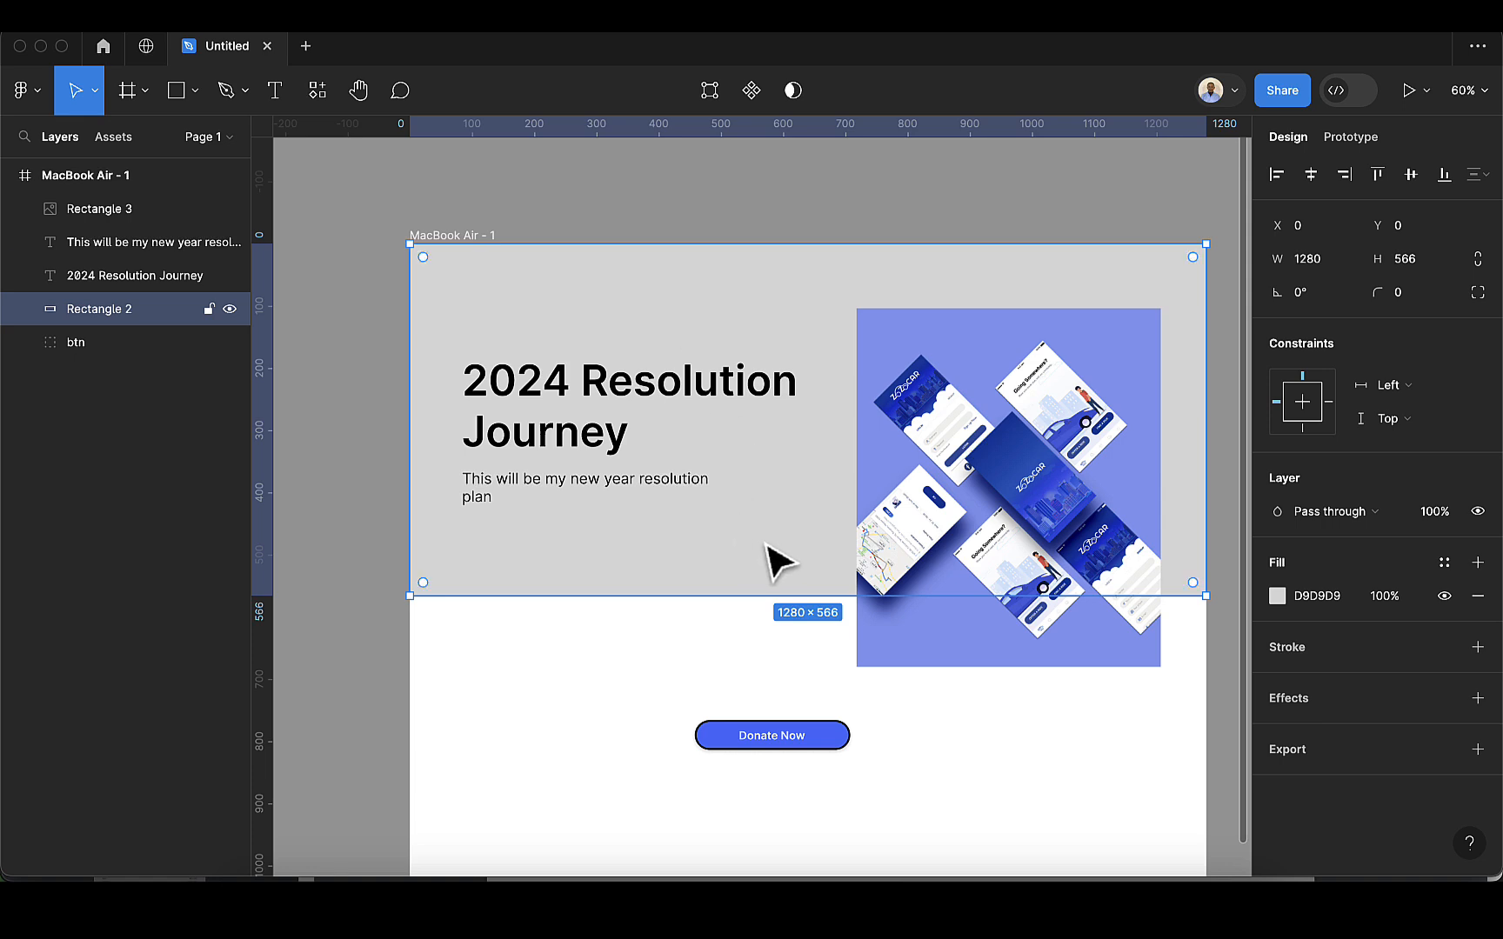
pyautogui.hscroll(2, 777, 556)
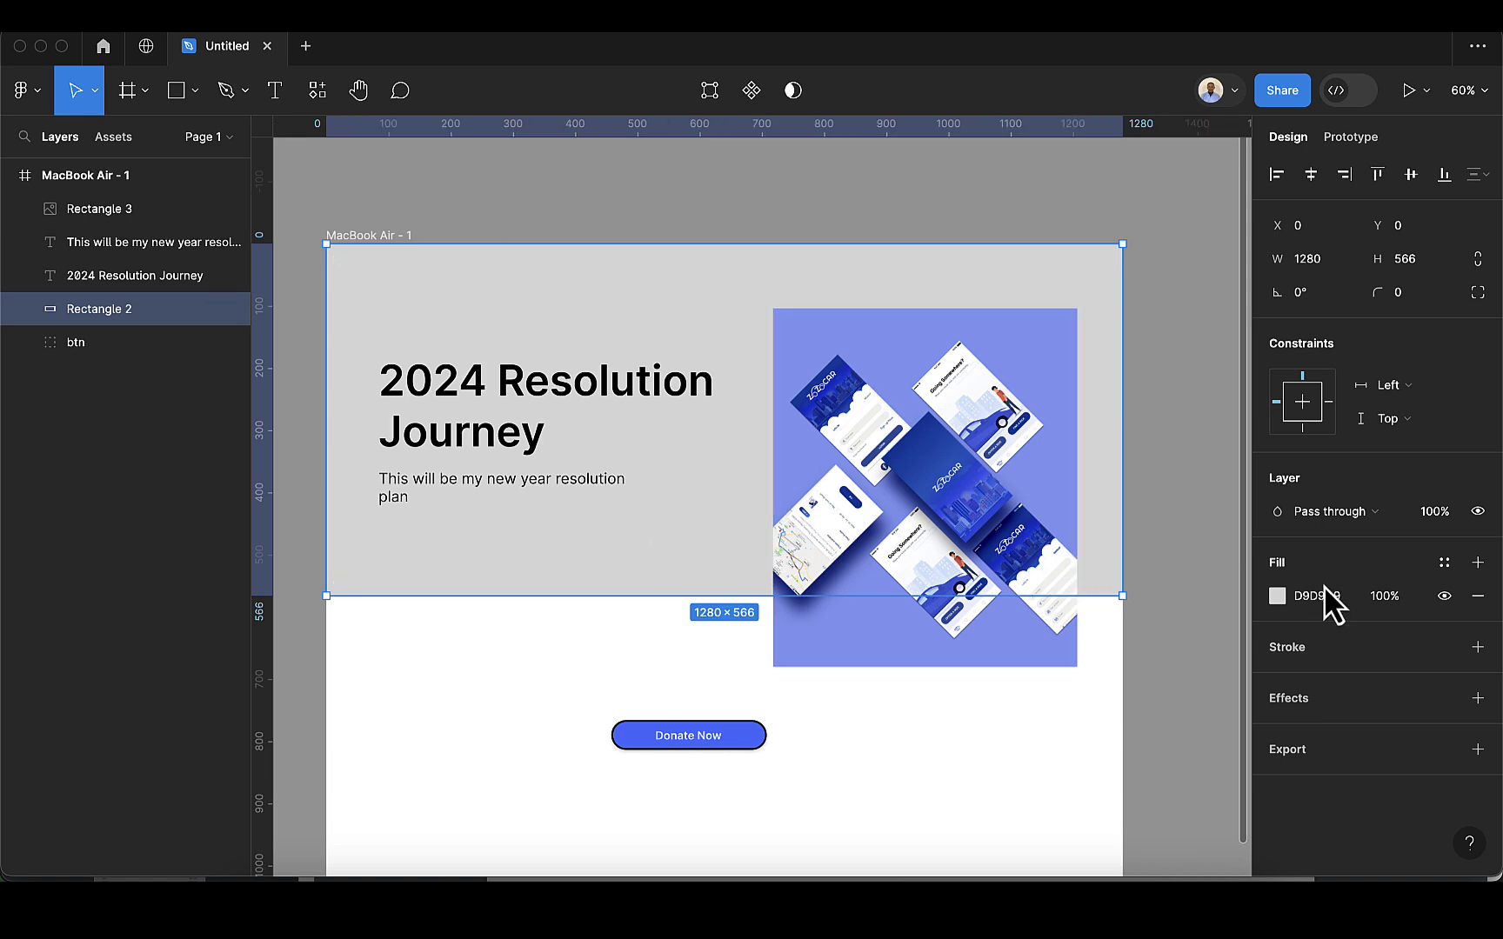
pyautogui.click(1276, 595)
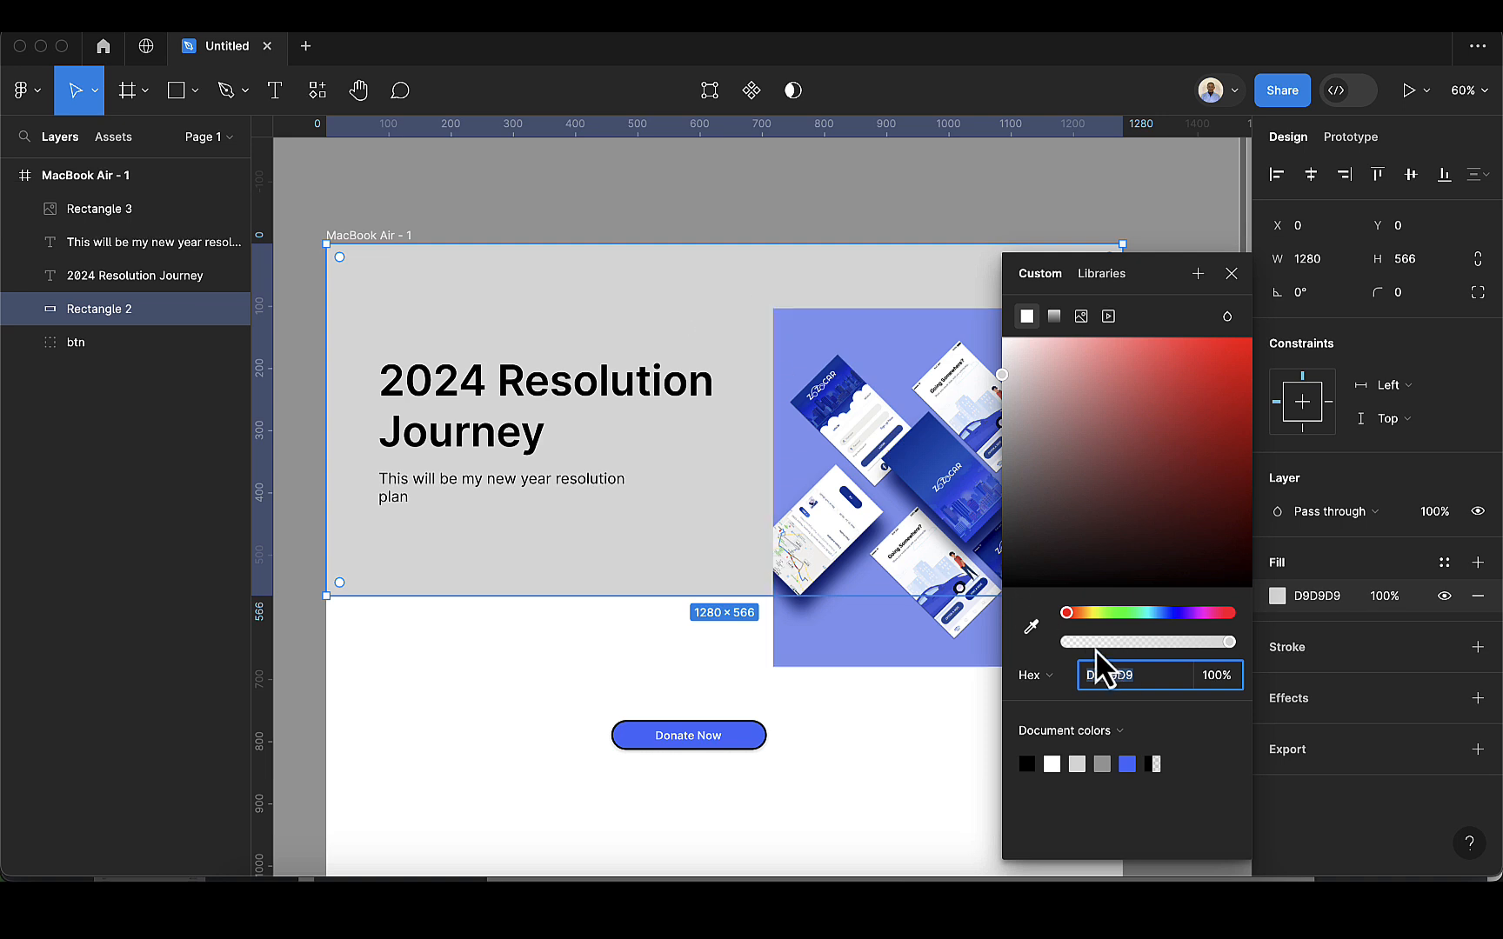
pyautogui.click(1033, 630)
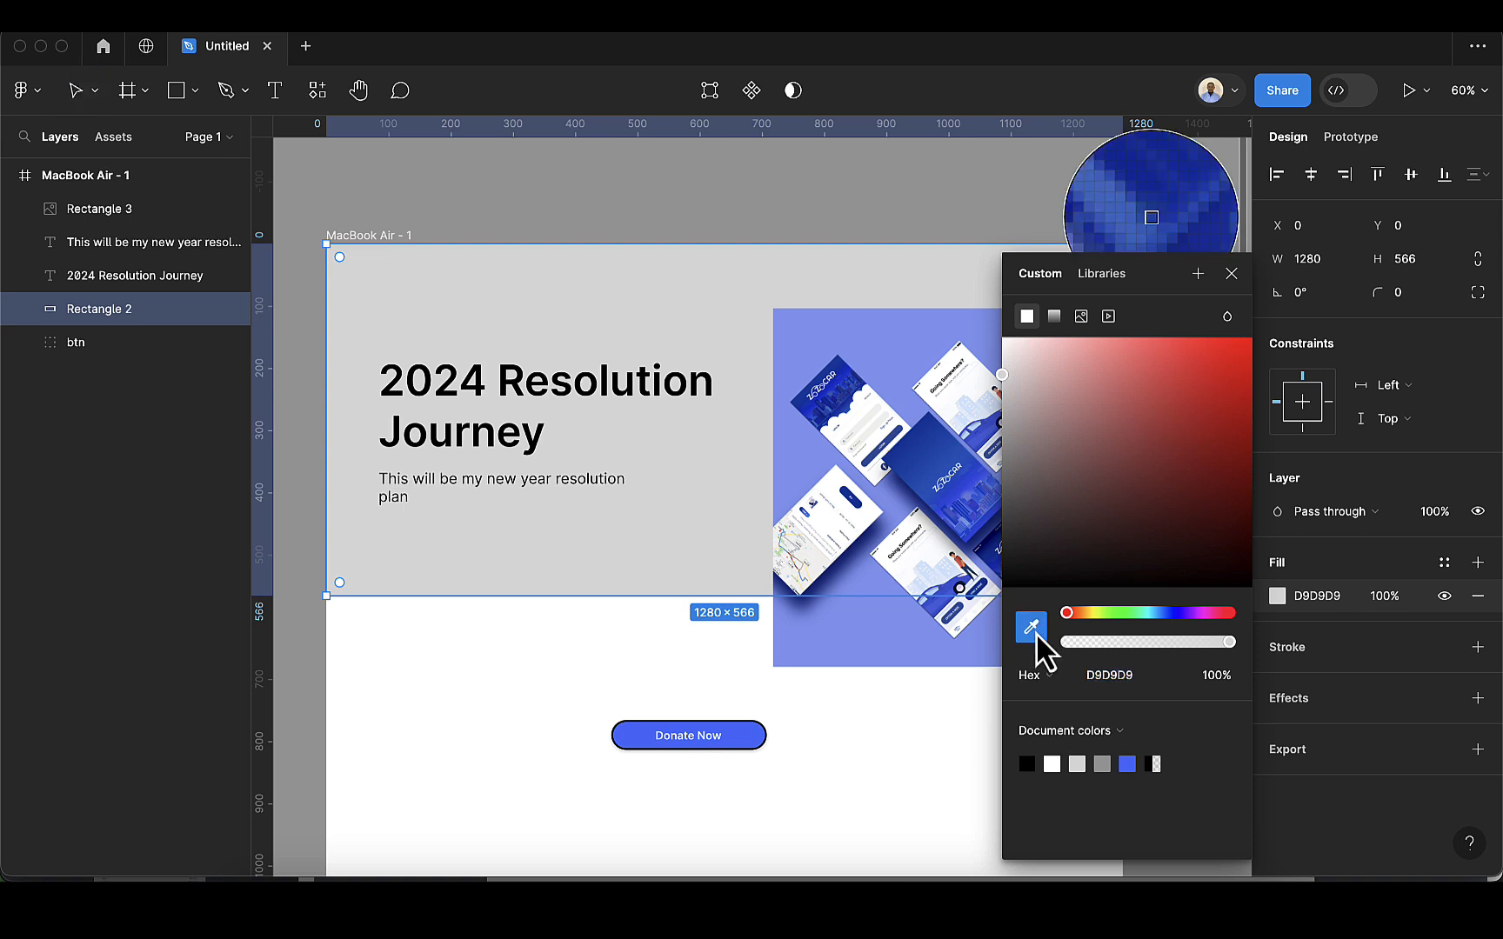
pyautogui.click(898, 339)
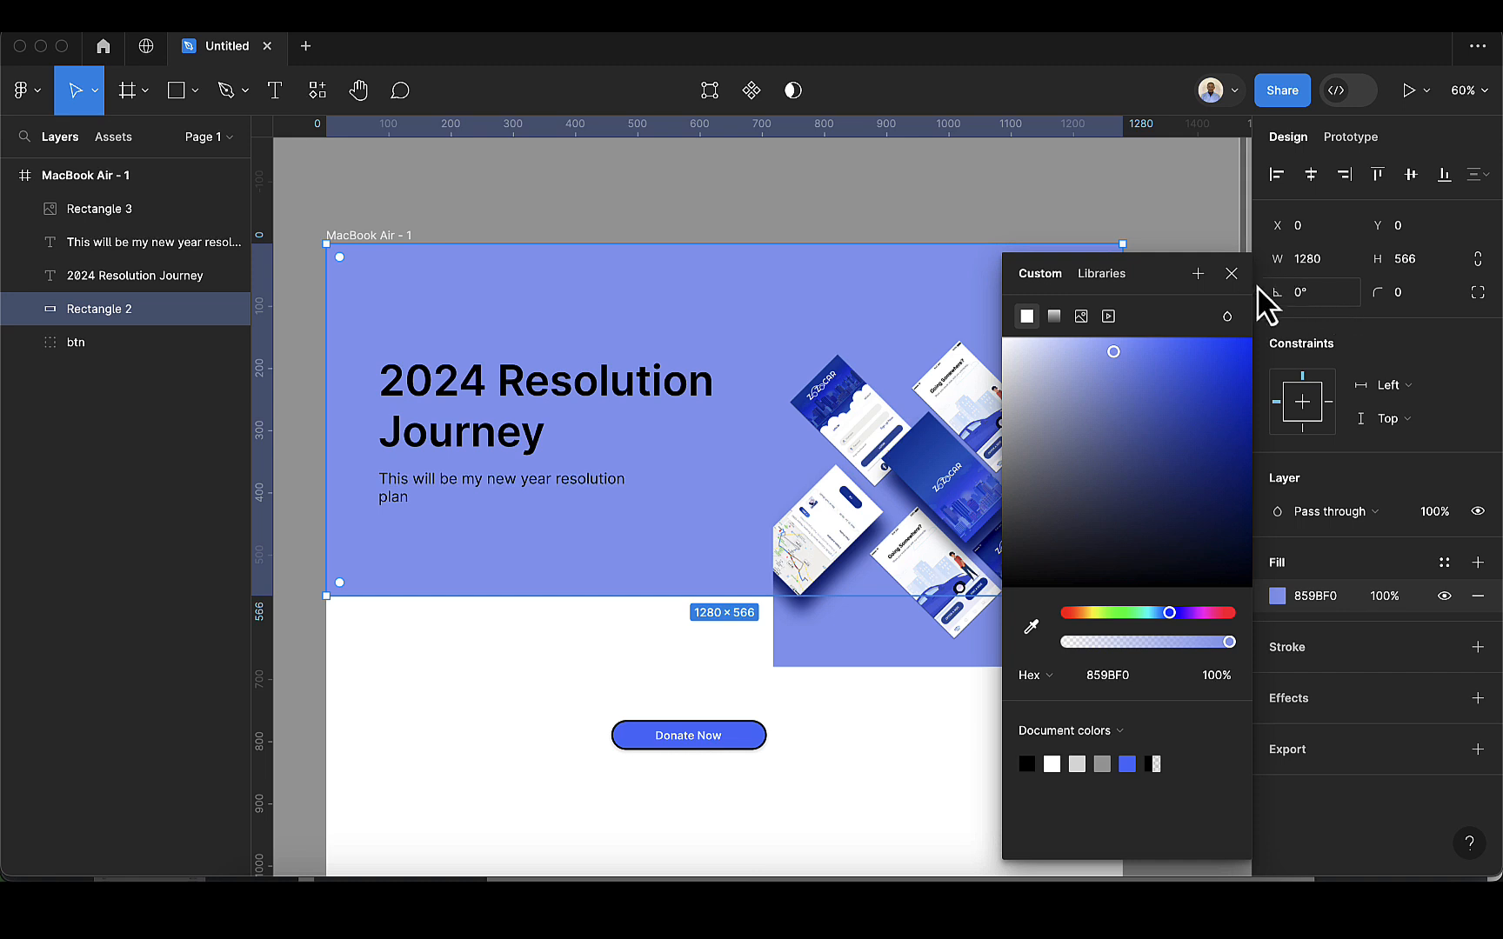
pyautogui.click(1232, 274)
pyautogui.click(970, 758)
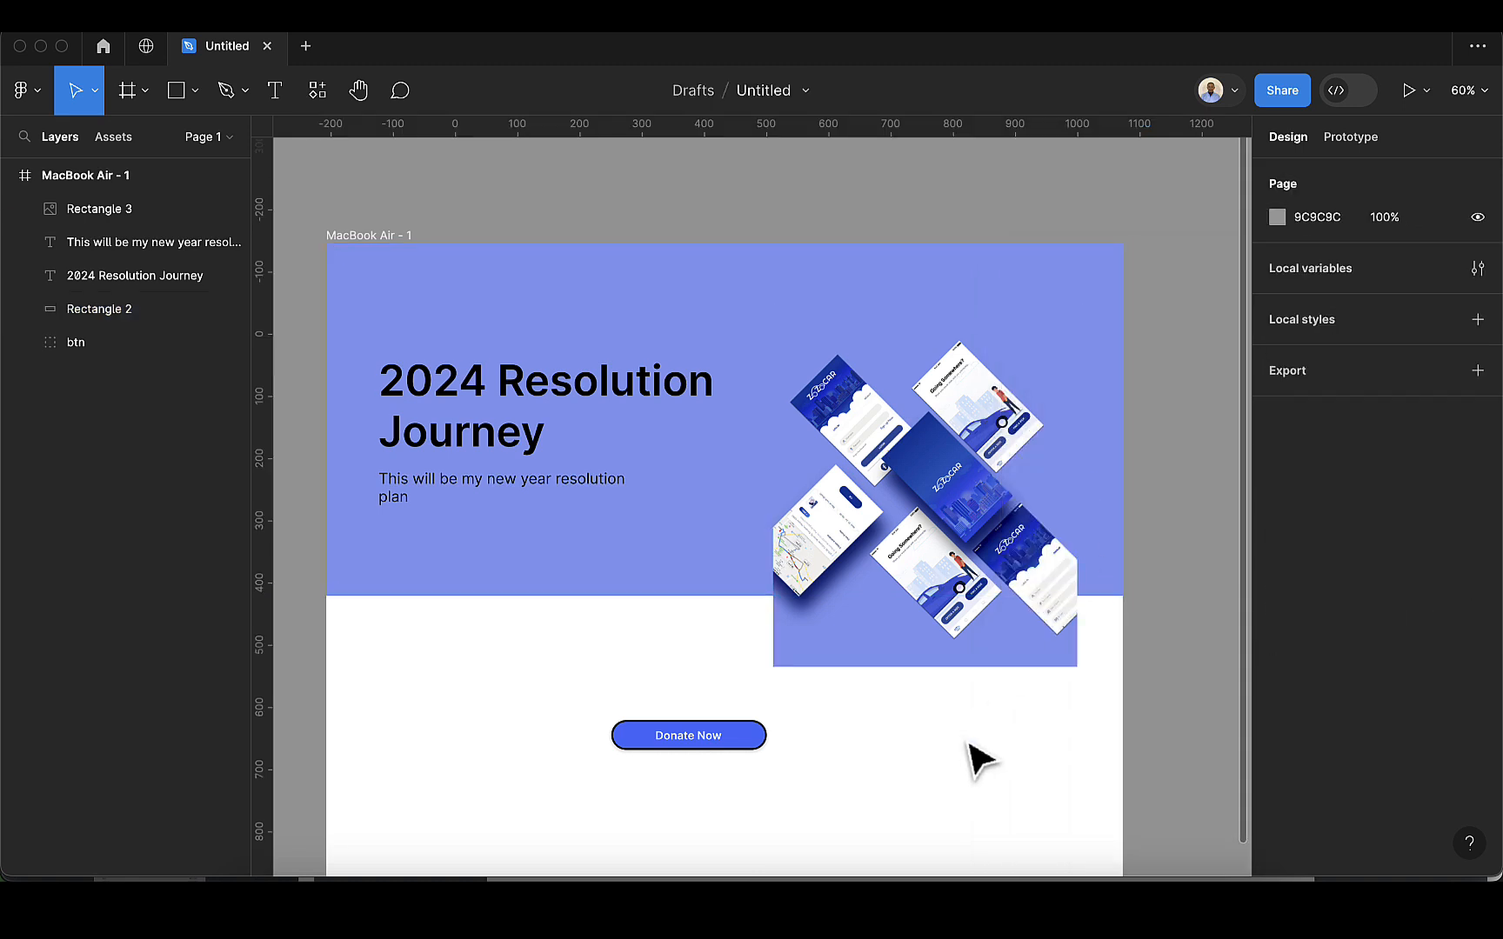
# Step: Undo the hero rectangle's fill colour change
pyautogui.press('super+z')
pyautogui.press('super+z')
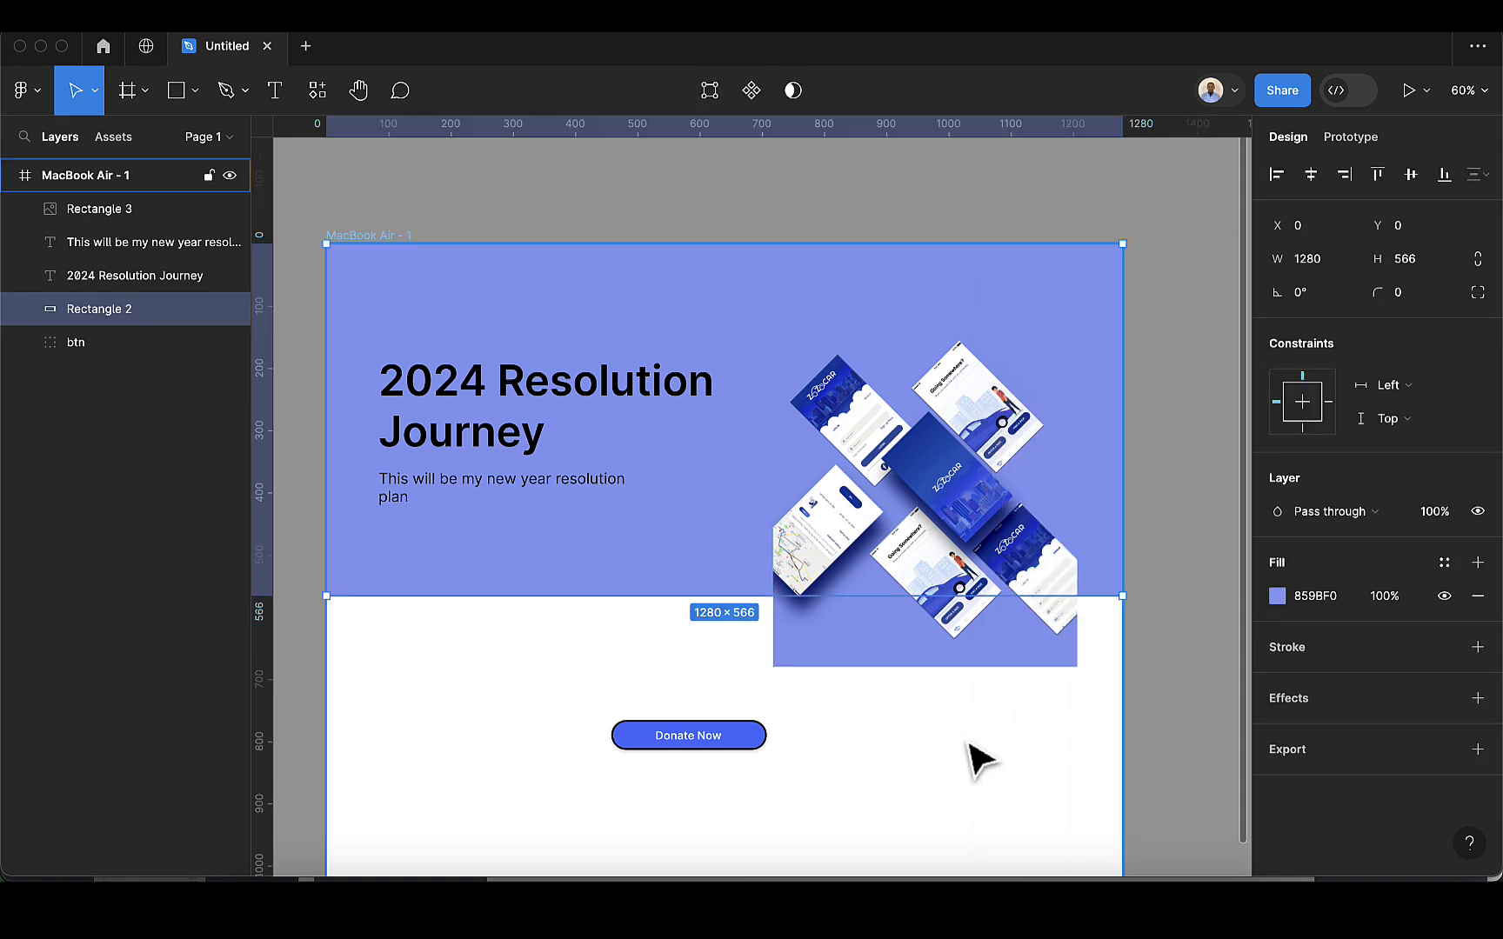
pyautogui.click(983, 774)
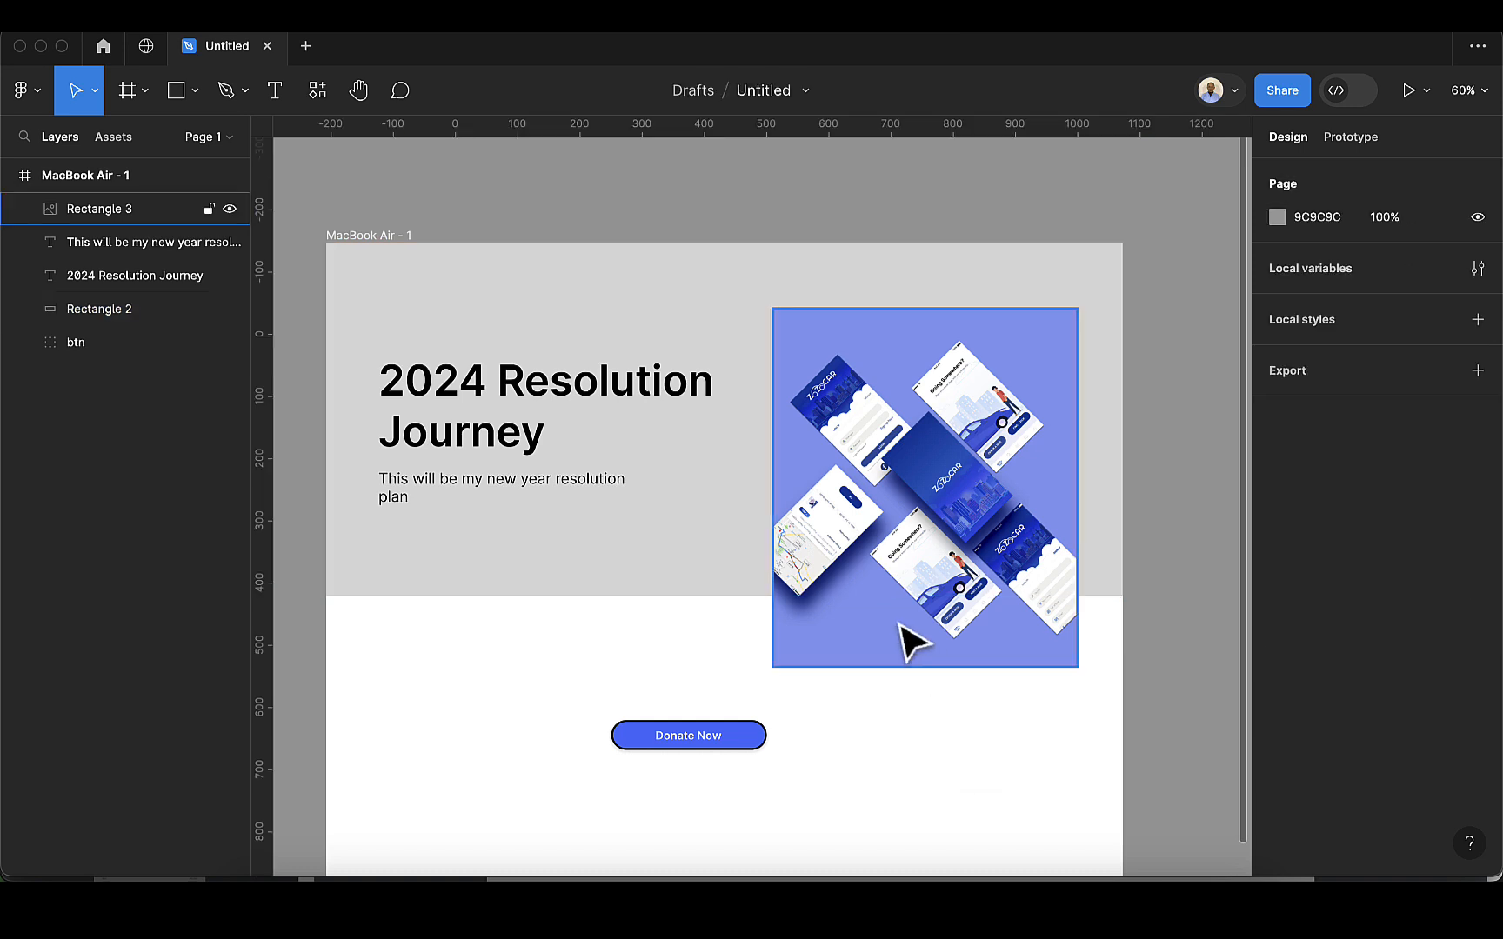
# Step: Open the hero rectangle's fill colour for editing
pyautogui.click(731, 505)
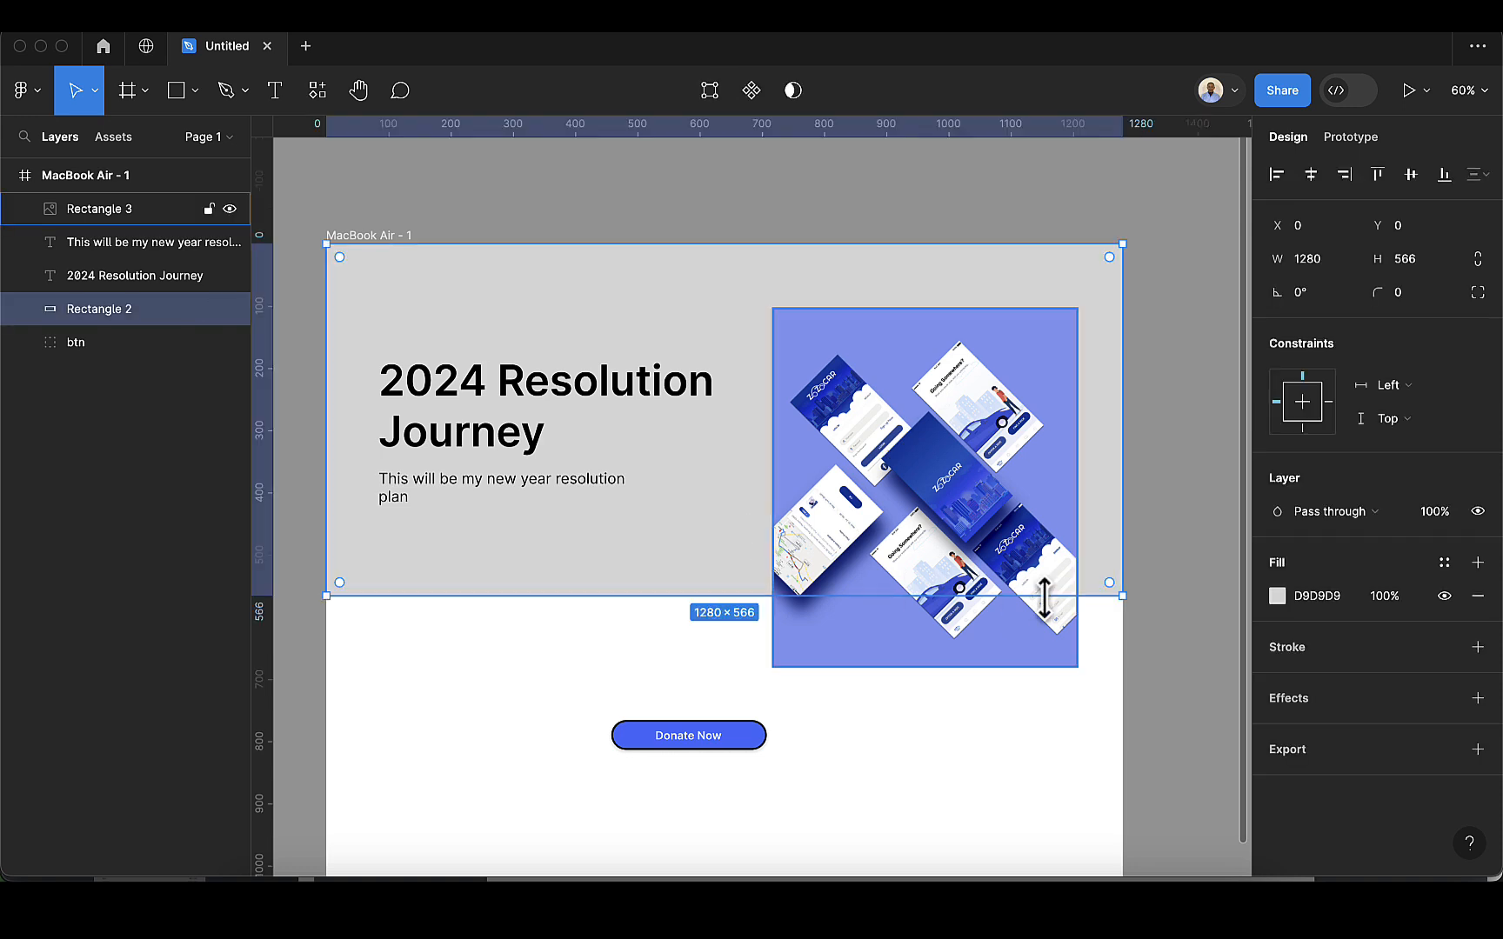
pyautogui.click(1279, 599)
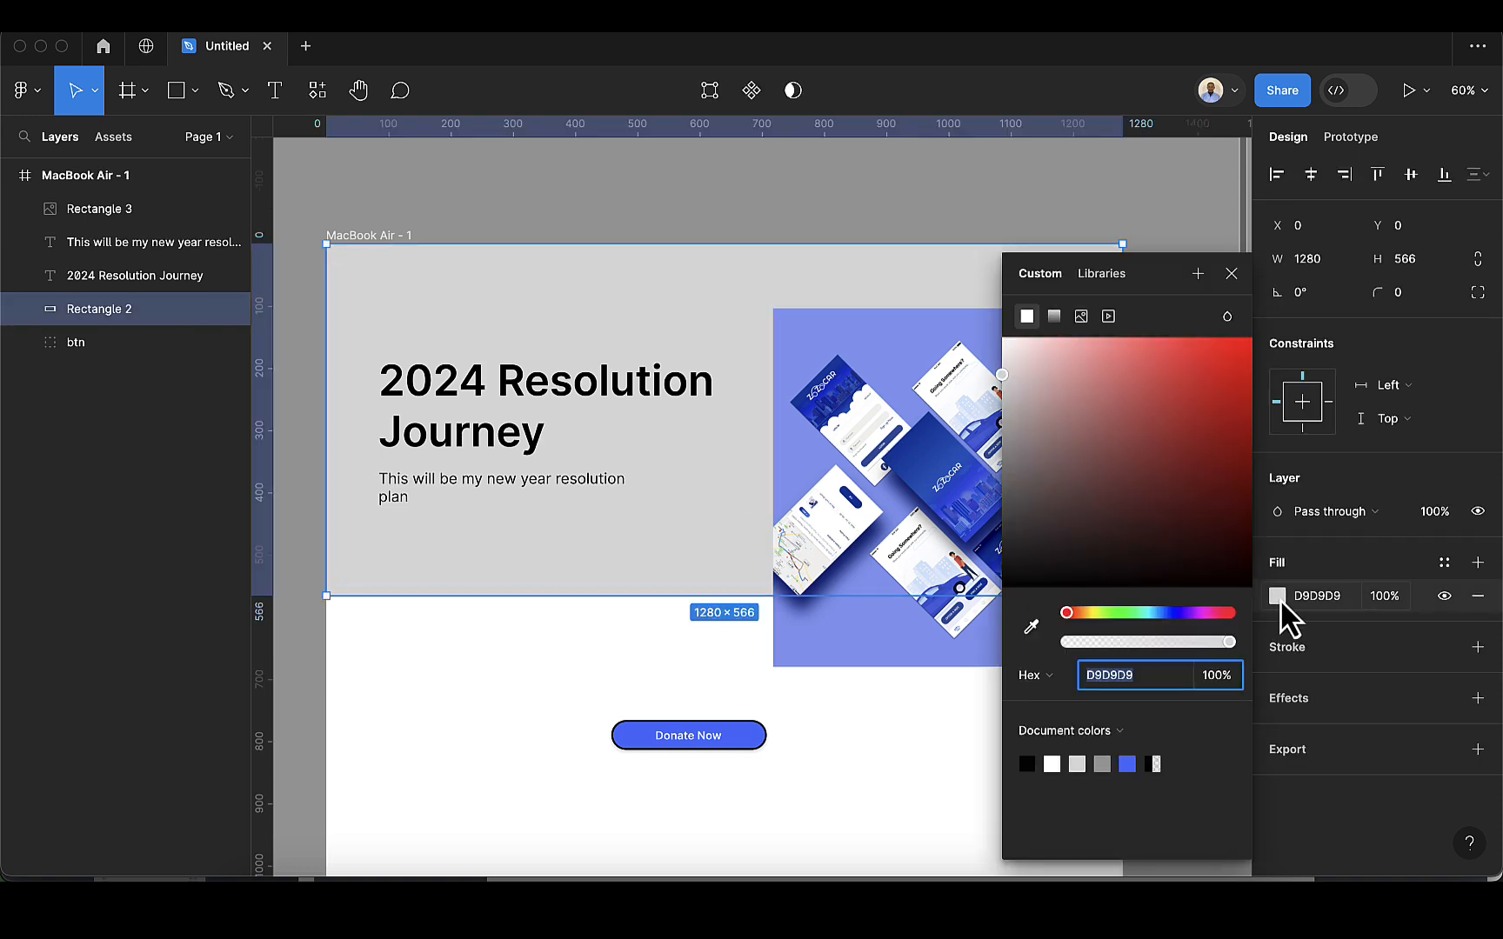
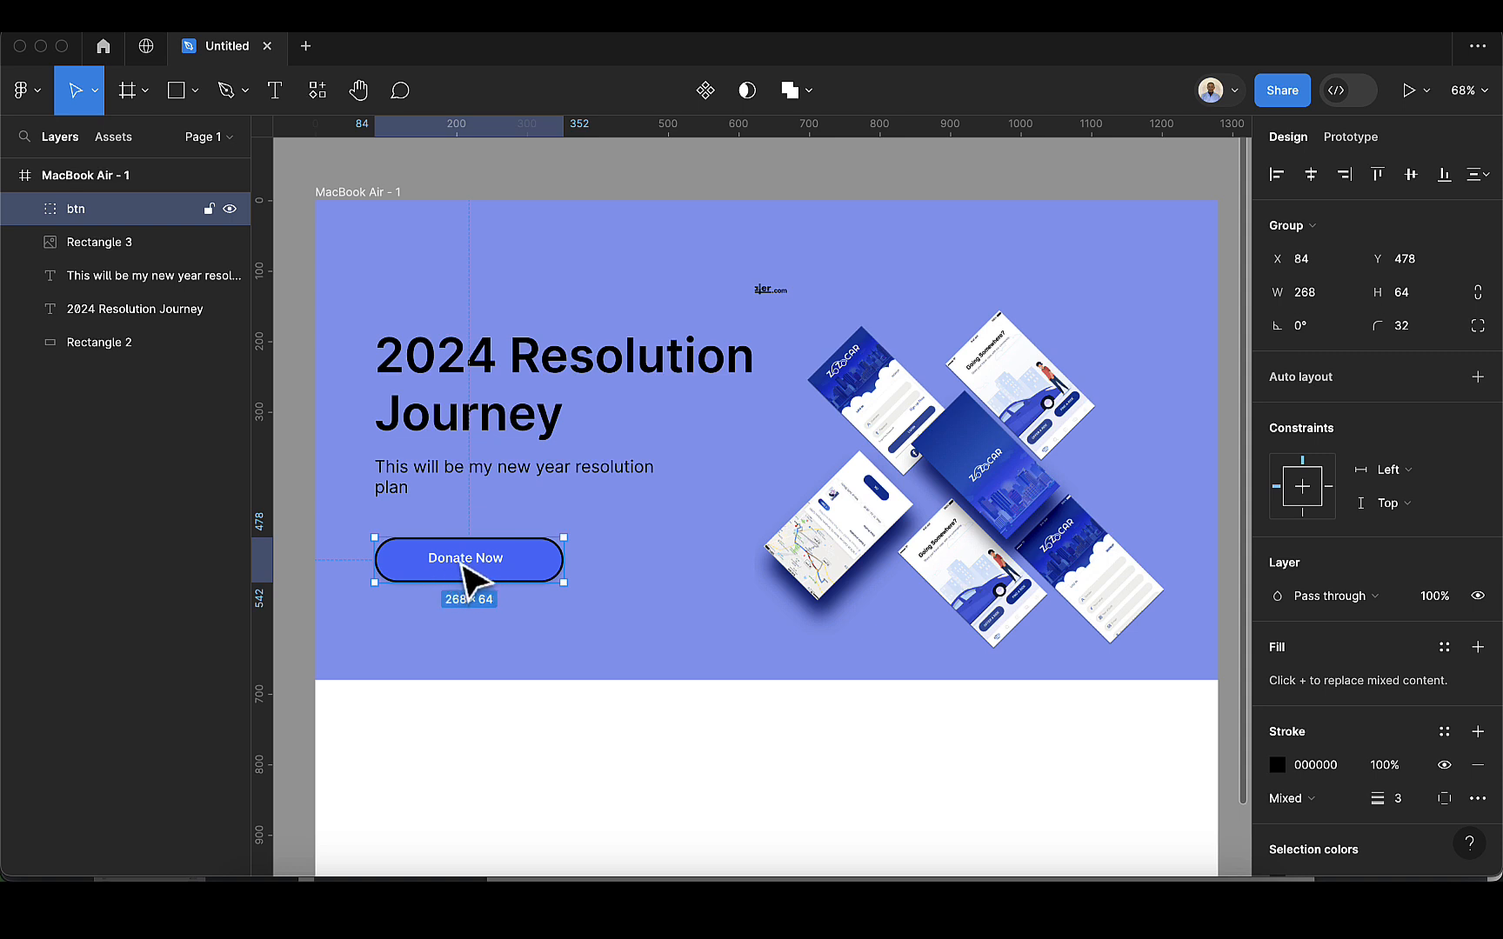
# Step: Move the "Donate Now" label within its button to about X 161, Y 497 and deselect it
pyautogui.doubleClick(463, 564)
pyautogui.moveTo(462, 562); pyautogui.dragTo(466, 572)
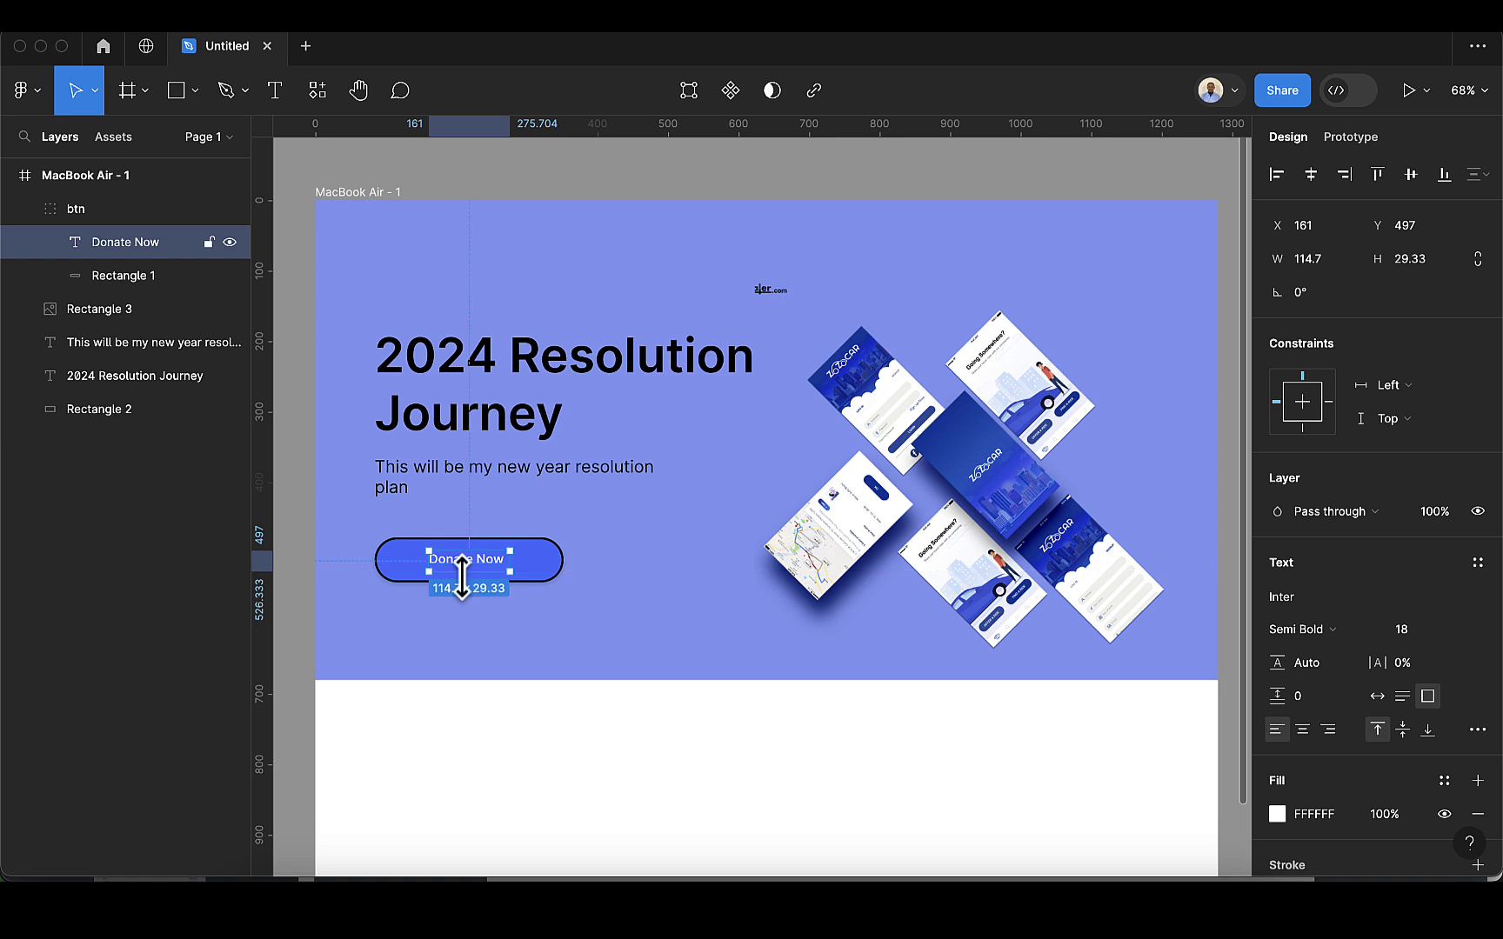
pyautogui.click(609, 795)
pyautogui.scroll(-3, 647, 798)
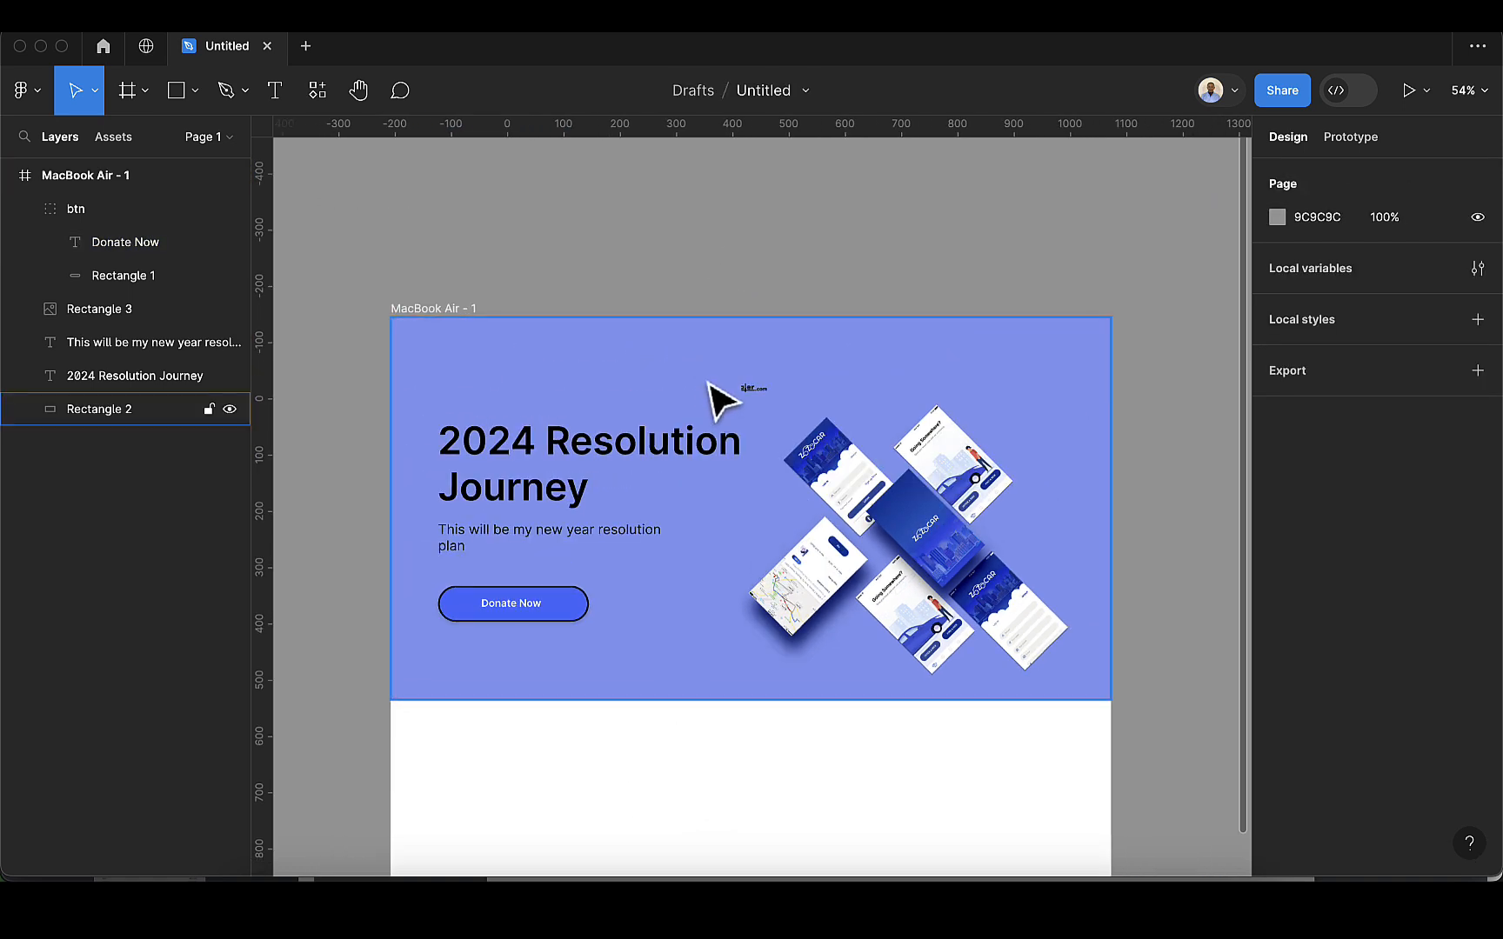
# Step: Cover the small watermark text beside the mockup with a rectangle about 89 × 43, filled with 859BF0 sampled from the hero background
pyautogui.scroll(3, 719, 400)
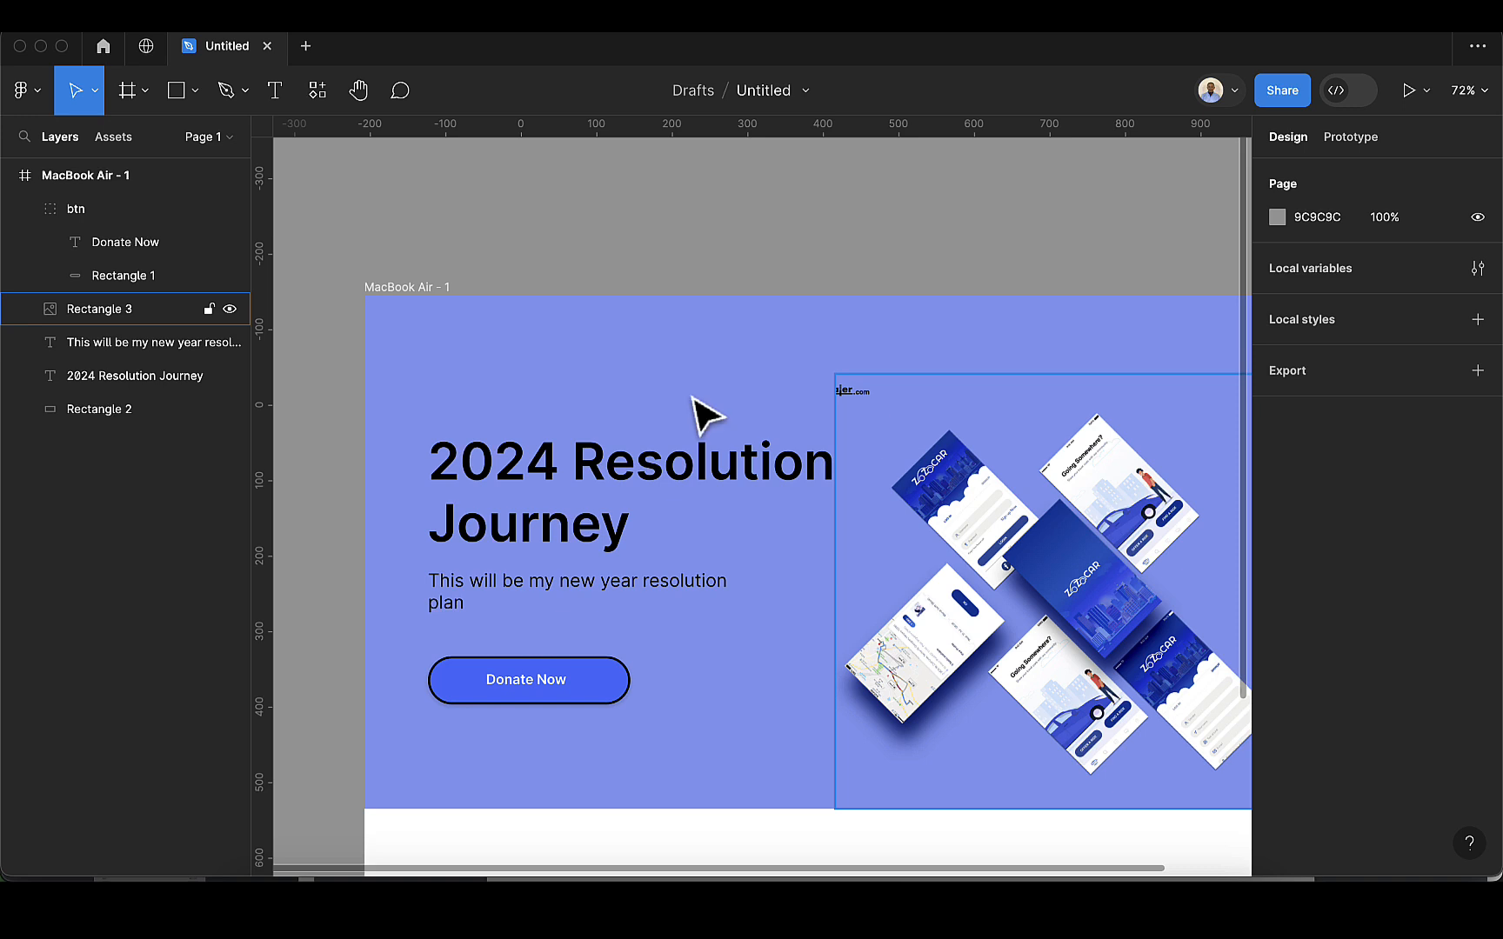
pyautogui.click(170, 98)
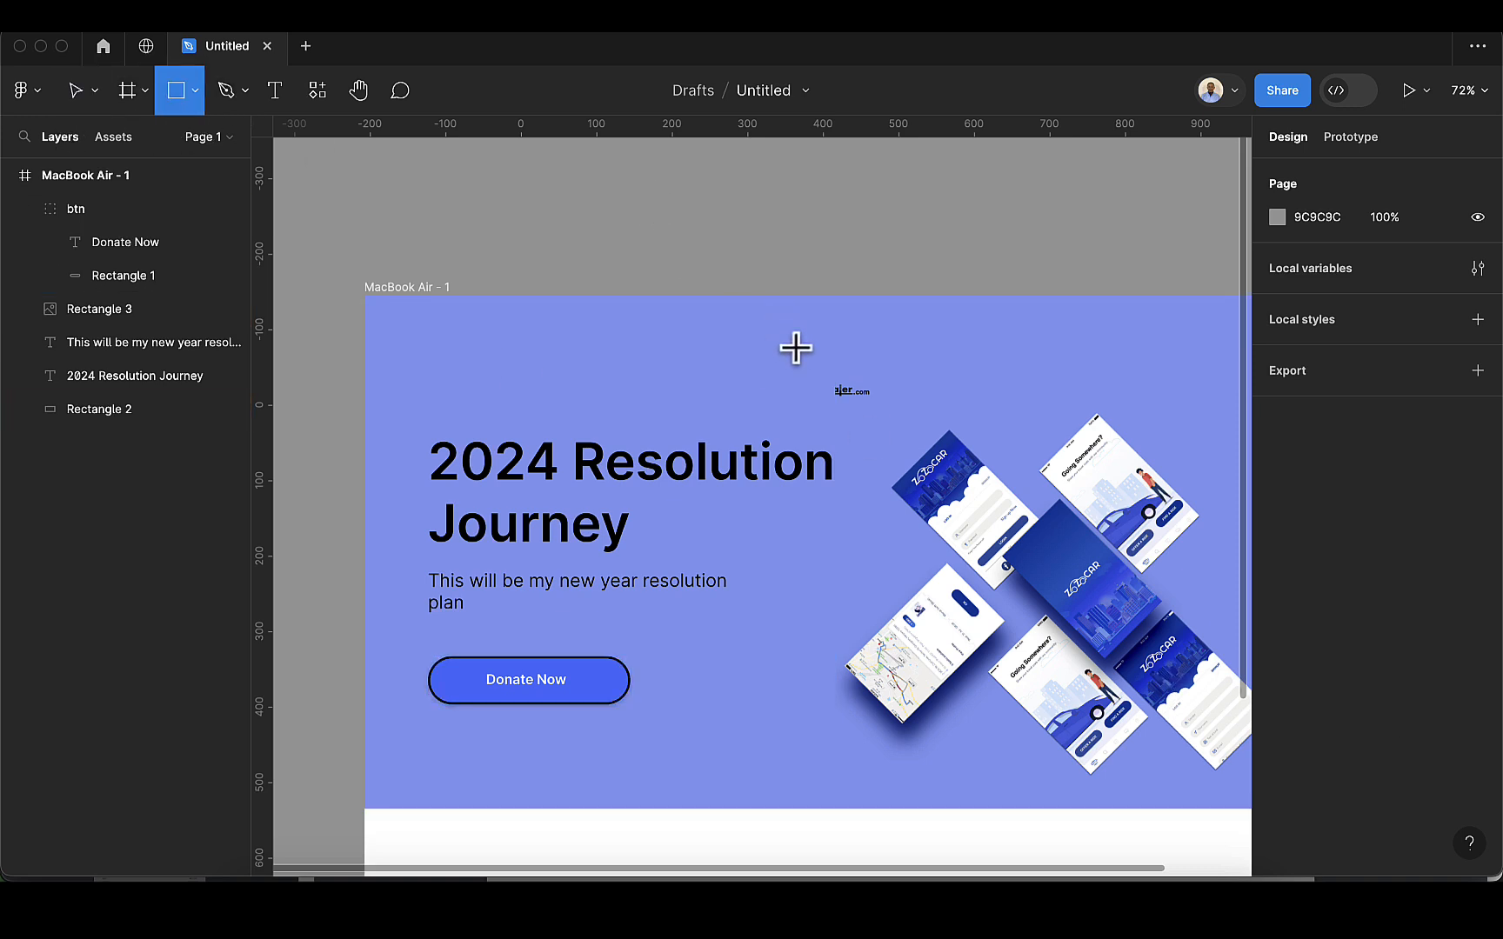
pyautogui.moveTo(824, 379); pyautogui.dragTo(891, 411)
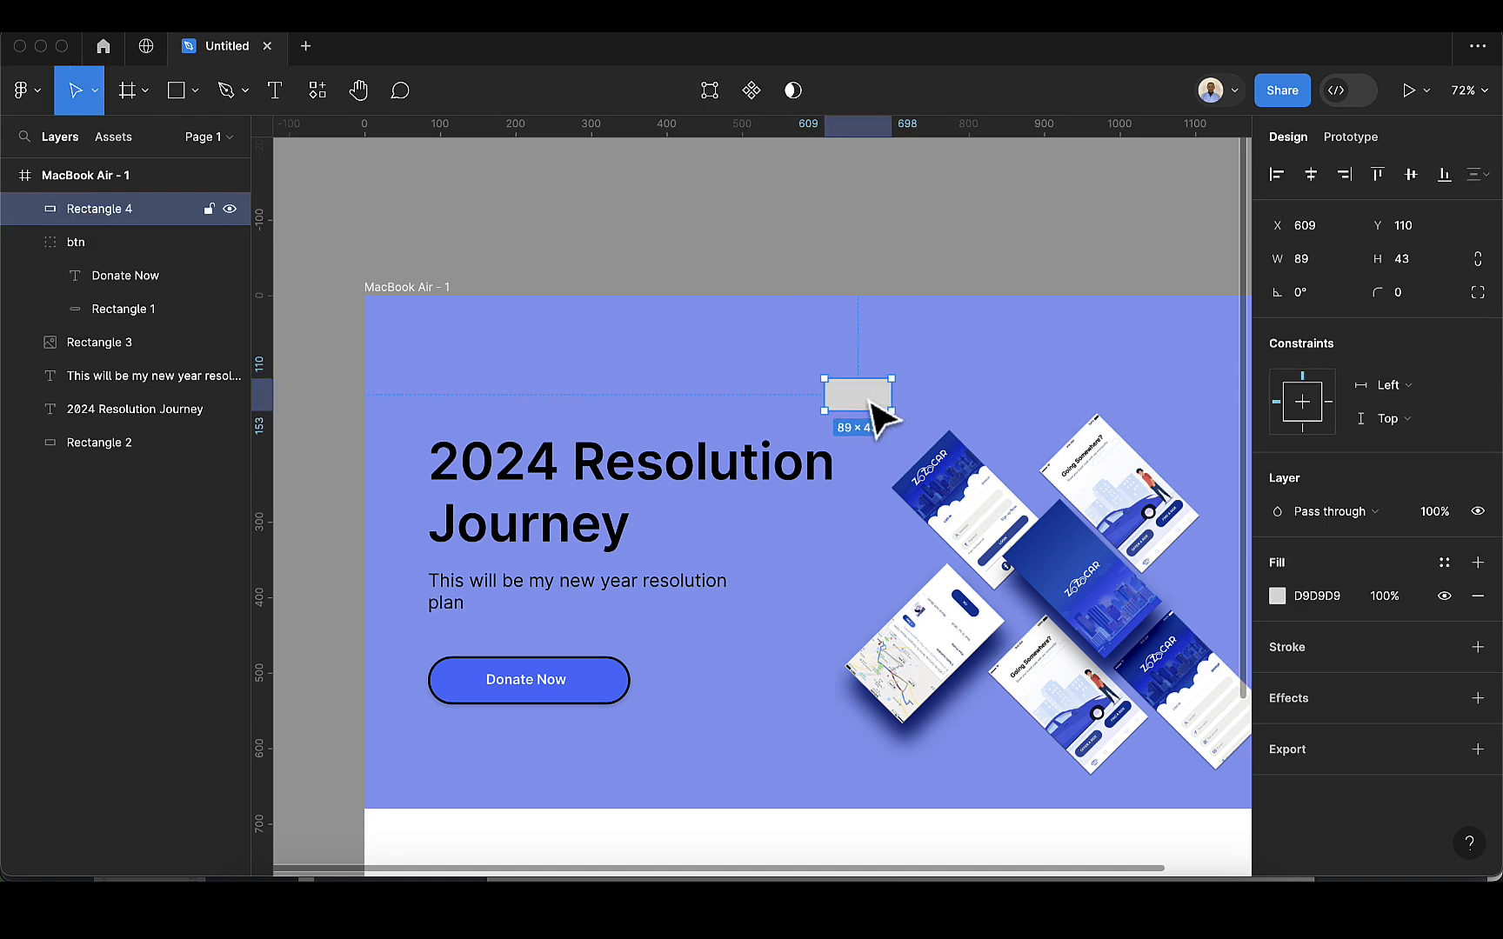
pyautogui.click(1275, 598)
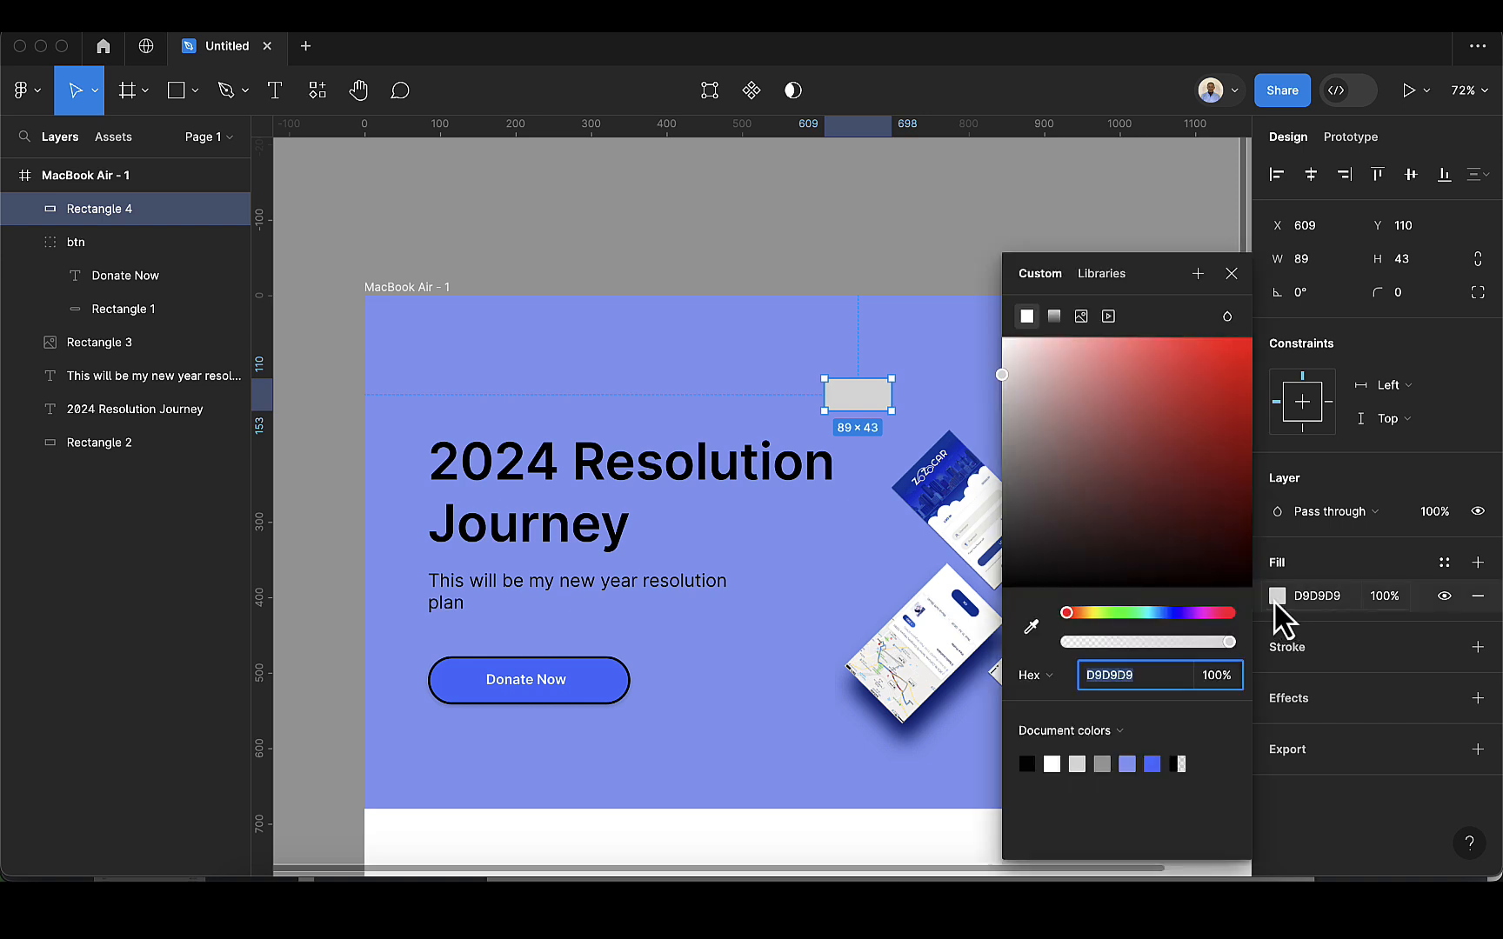
pyautogui.click(1033, 628)
pyautogui.click(764, 663)
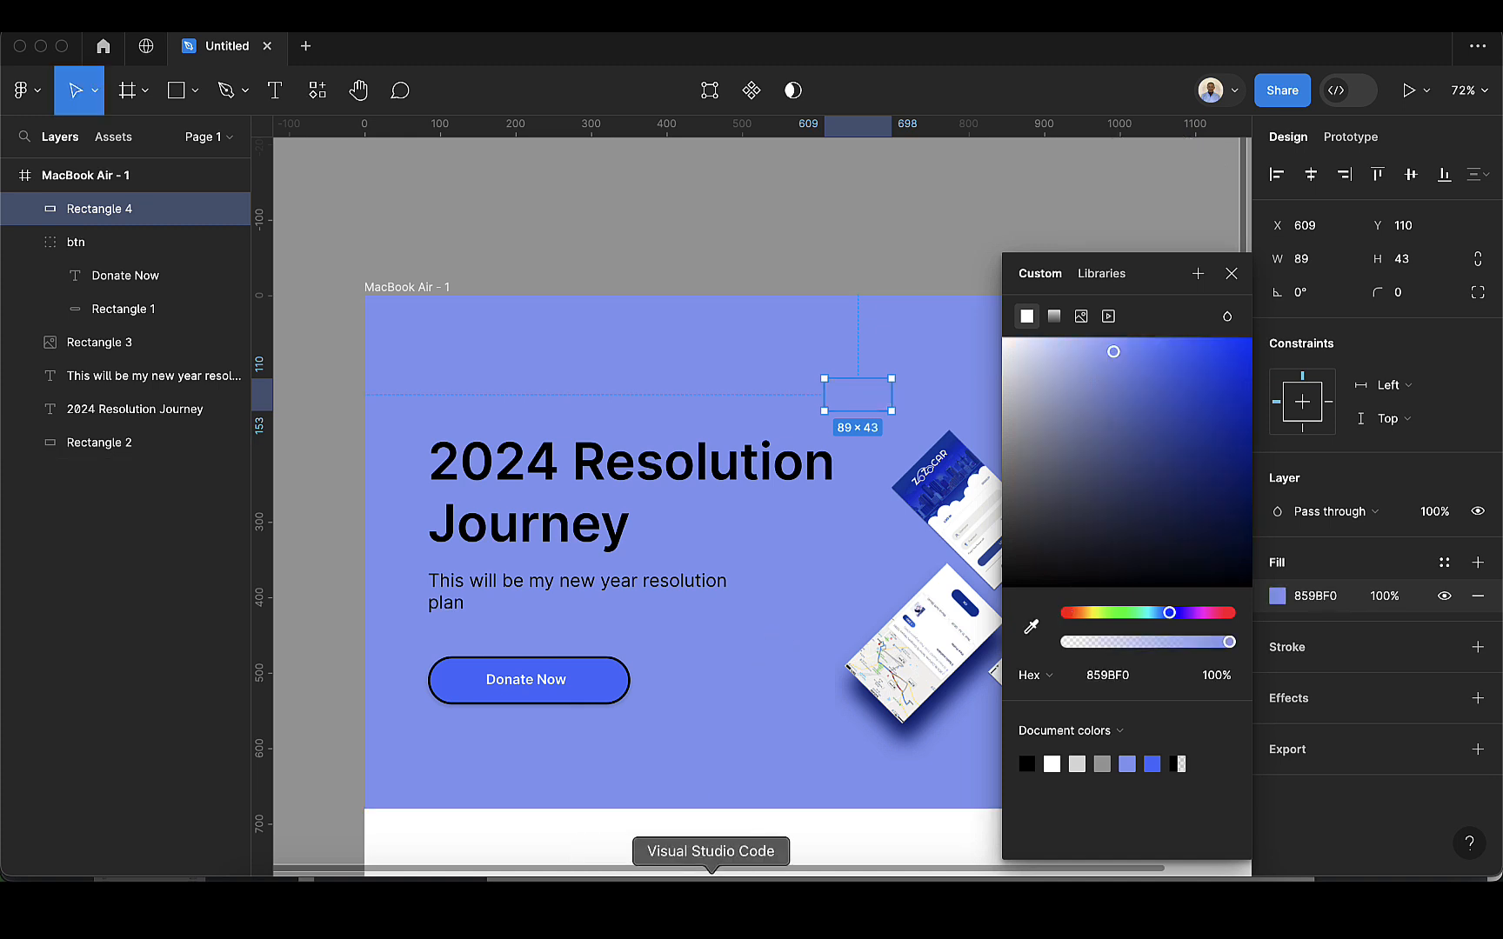
pyautogui.press('Escape')
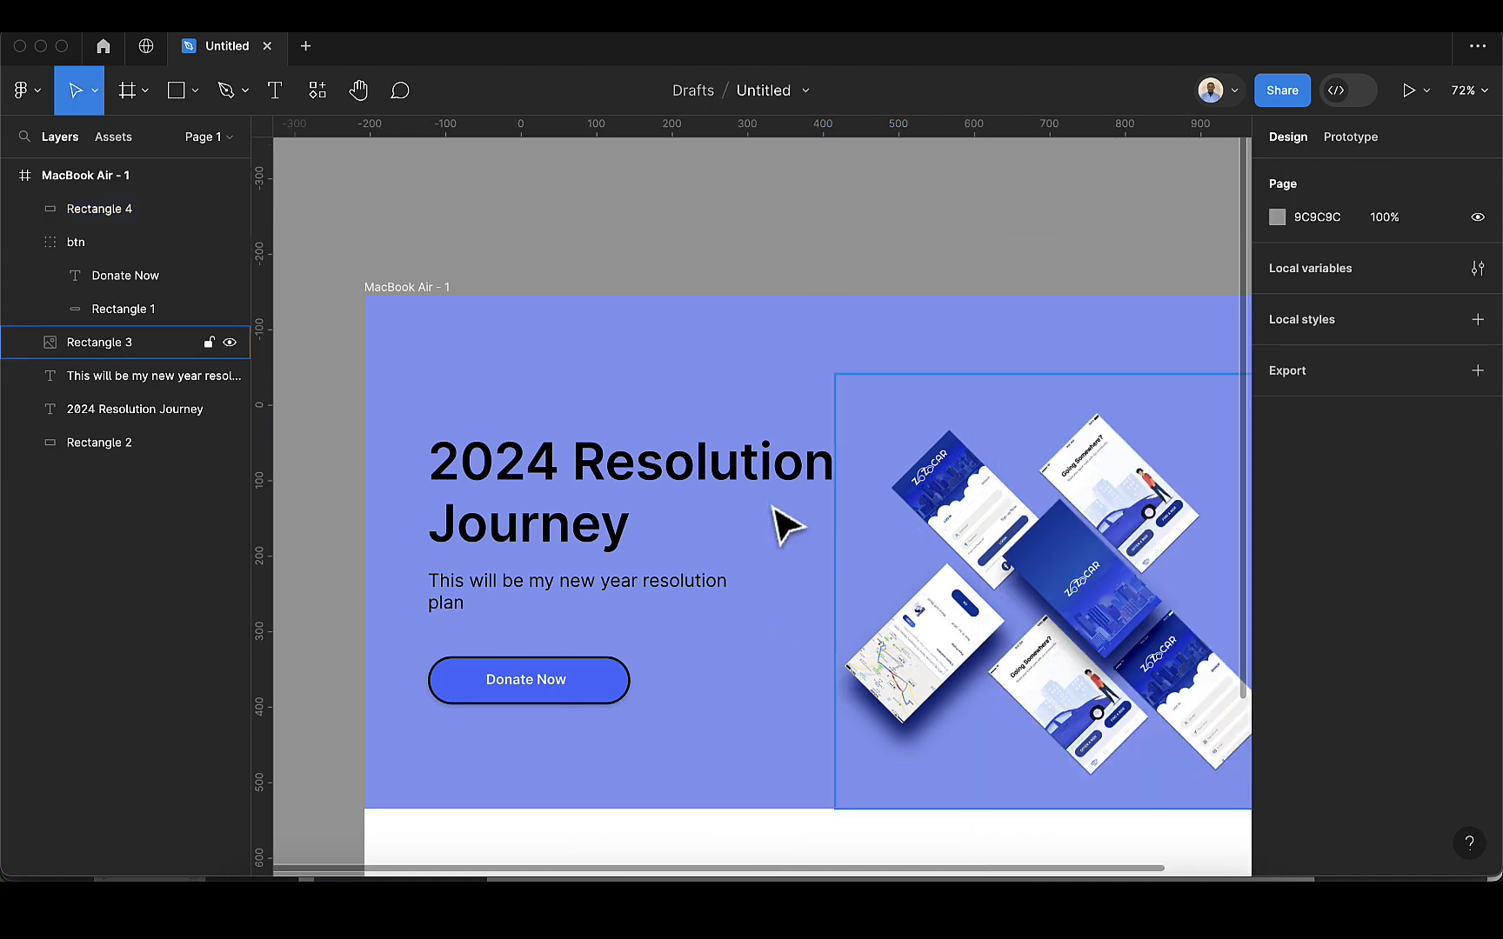
# Step: Add the white text "RES" above the heading at about X 90, Y 41 as the page's logo
pyautogui.scroll(-2, 484, 527)
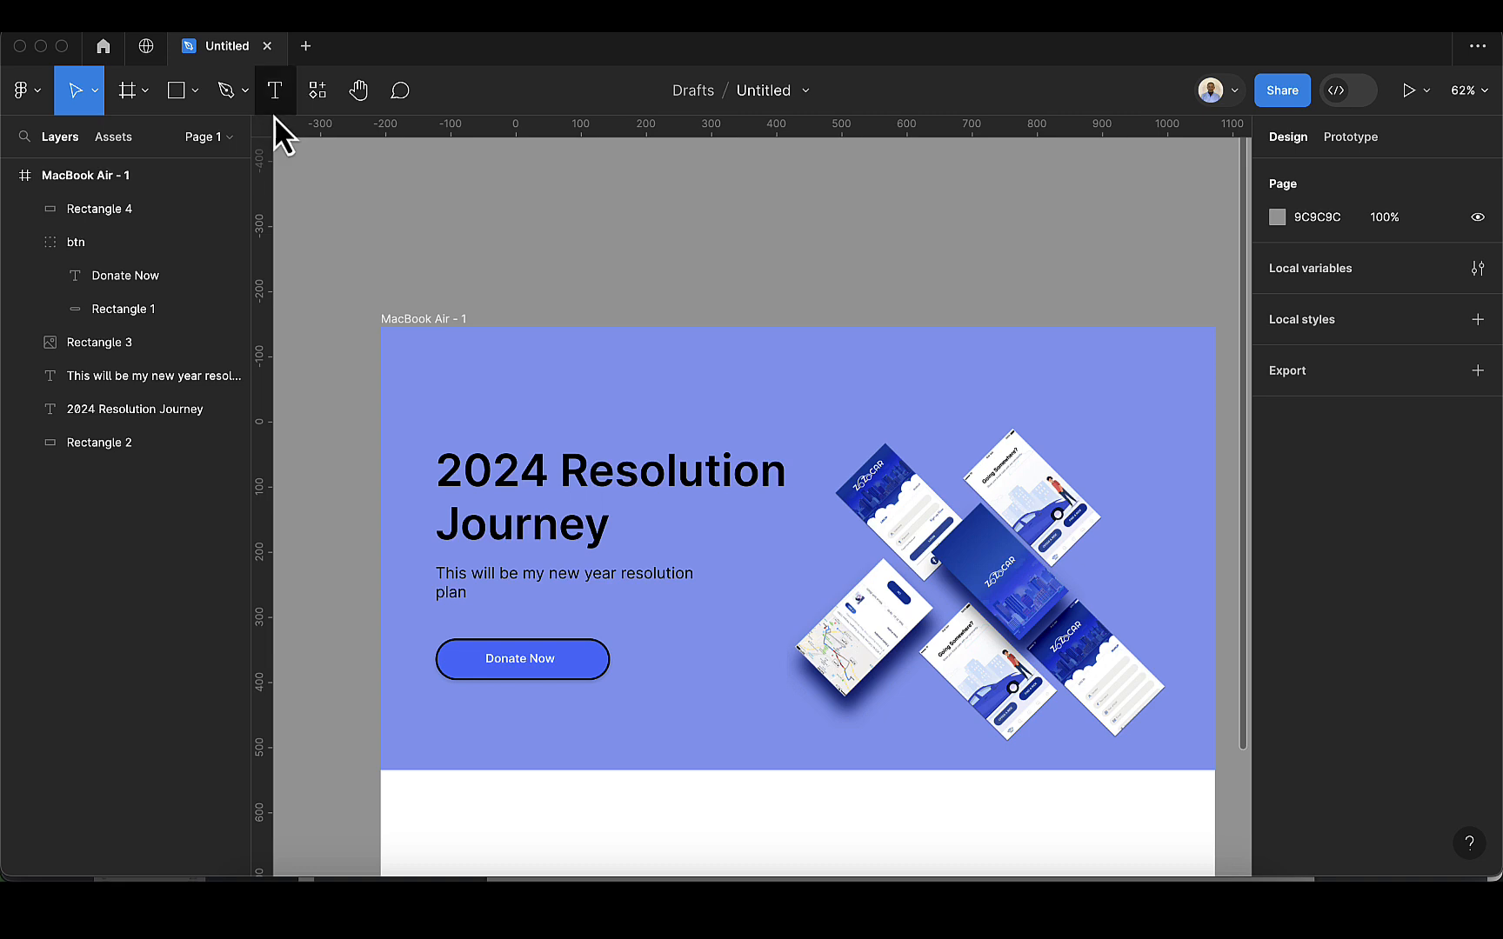
pyautogui.click(275, 91)
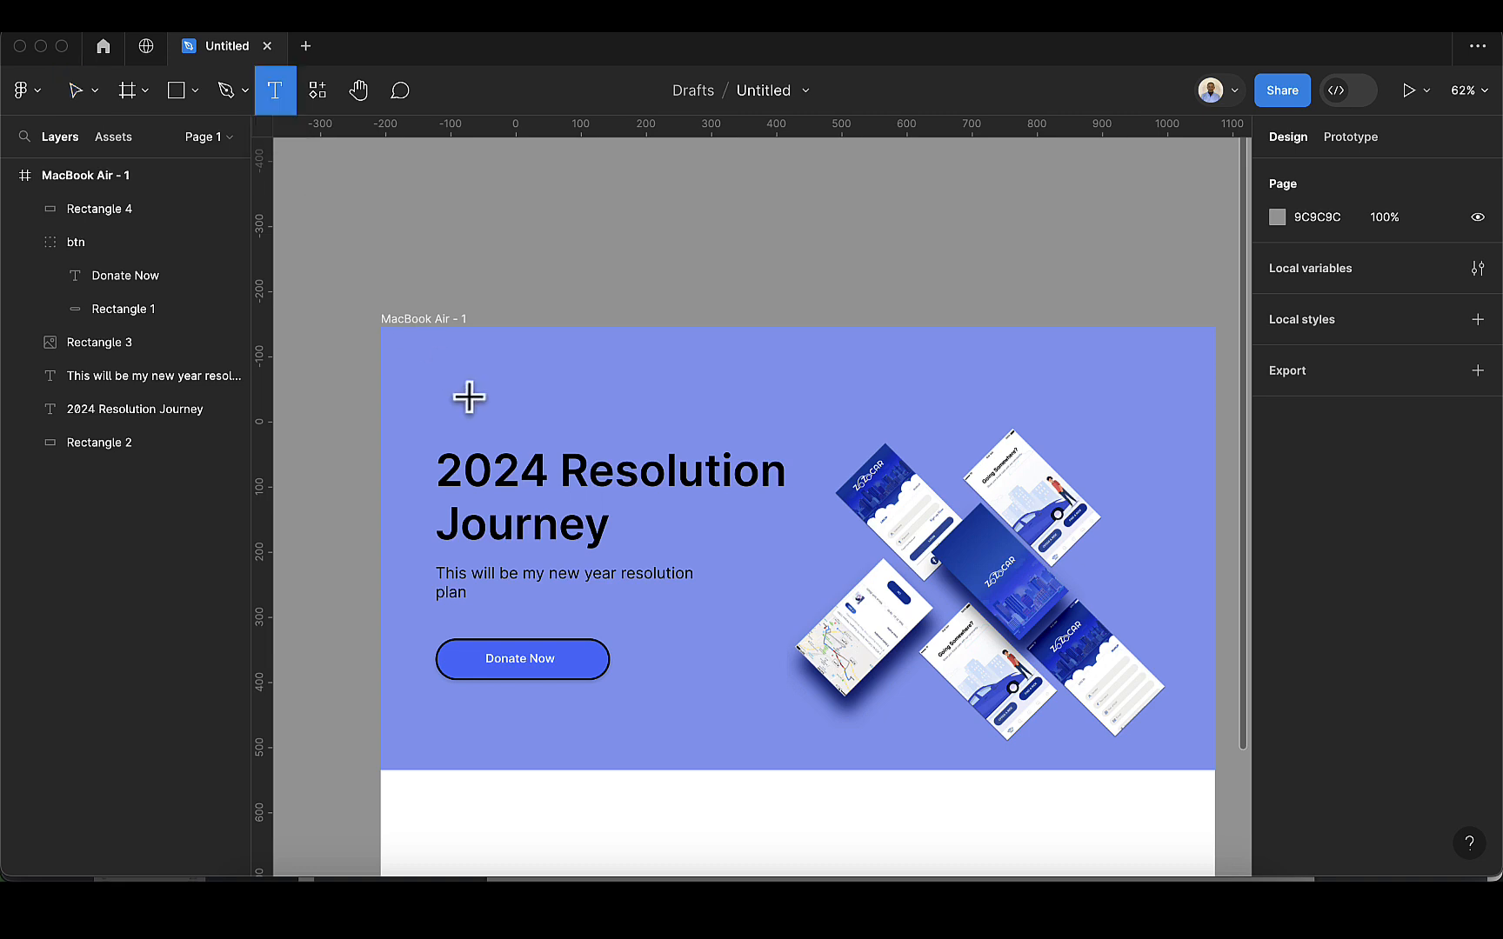
pyautogui.click(440, 355)
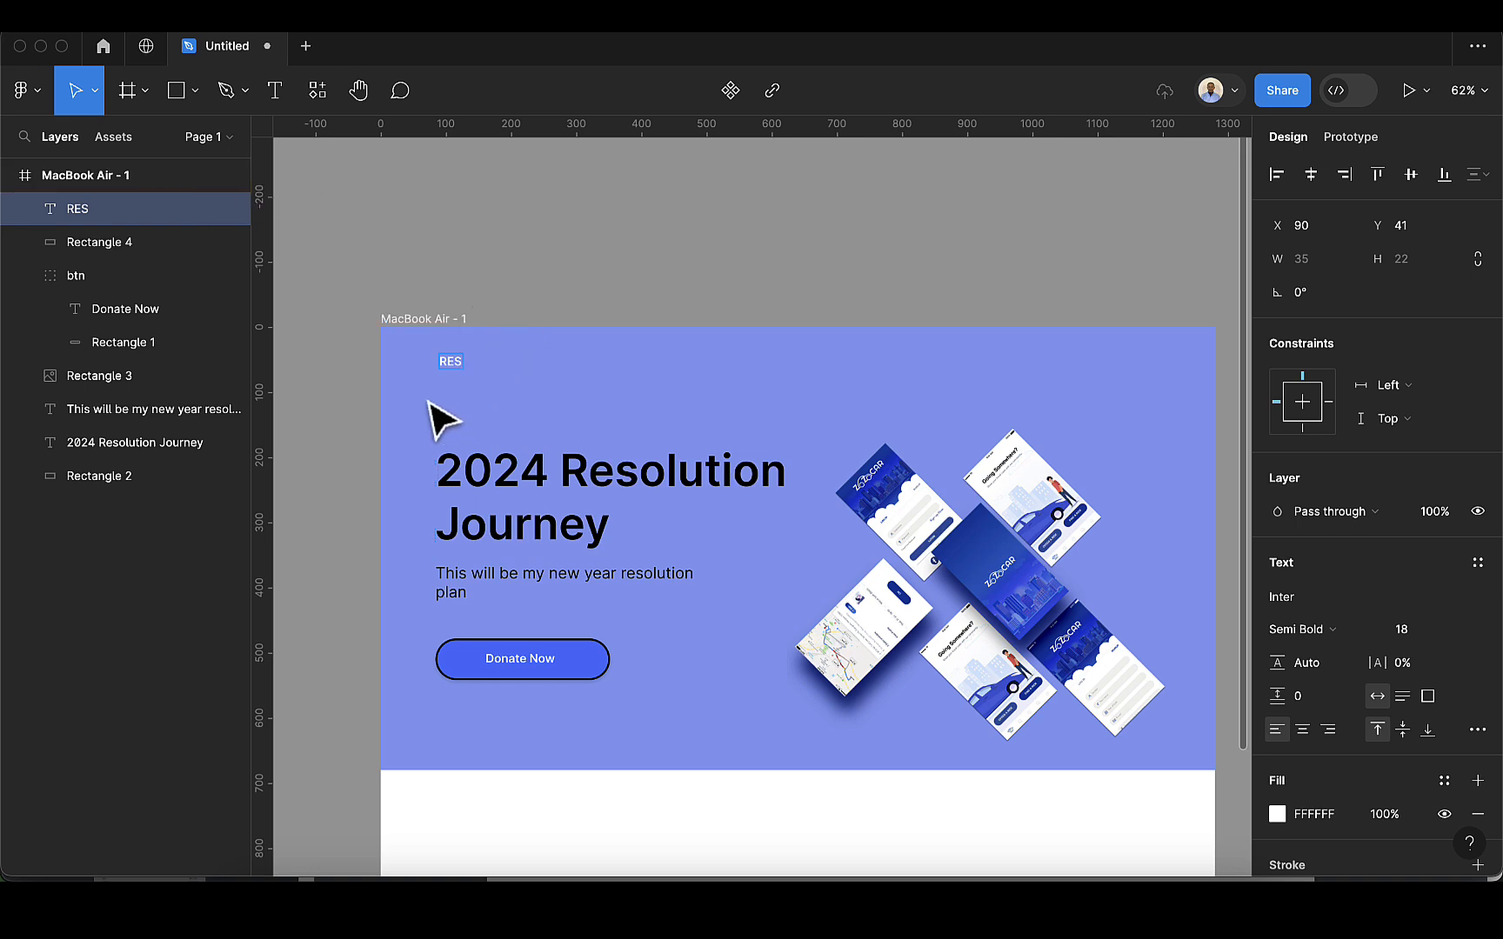
pyautogui.scroll(5, 432, 416)
pyautogui.press('Escape')
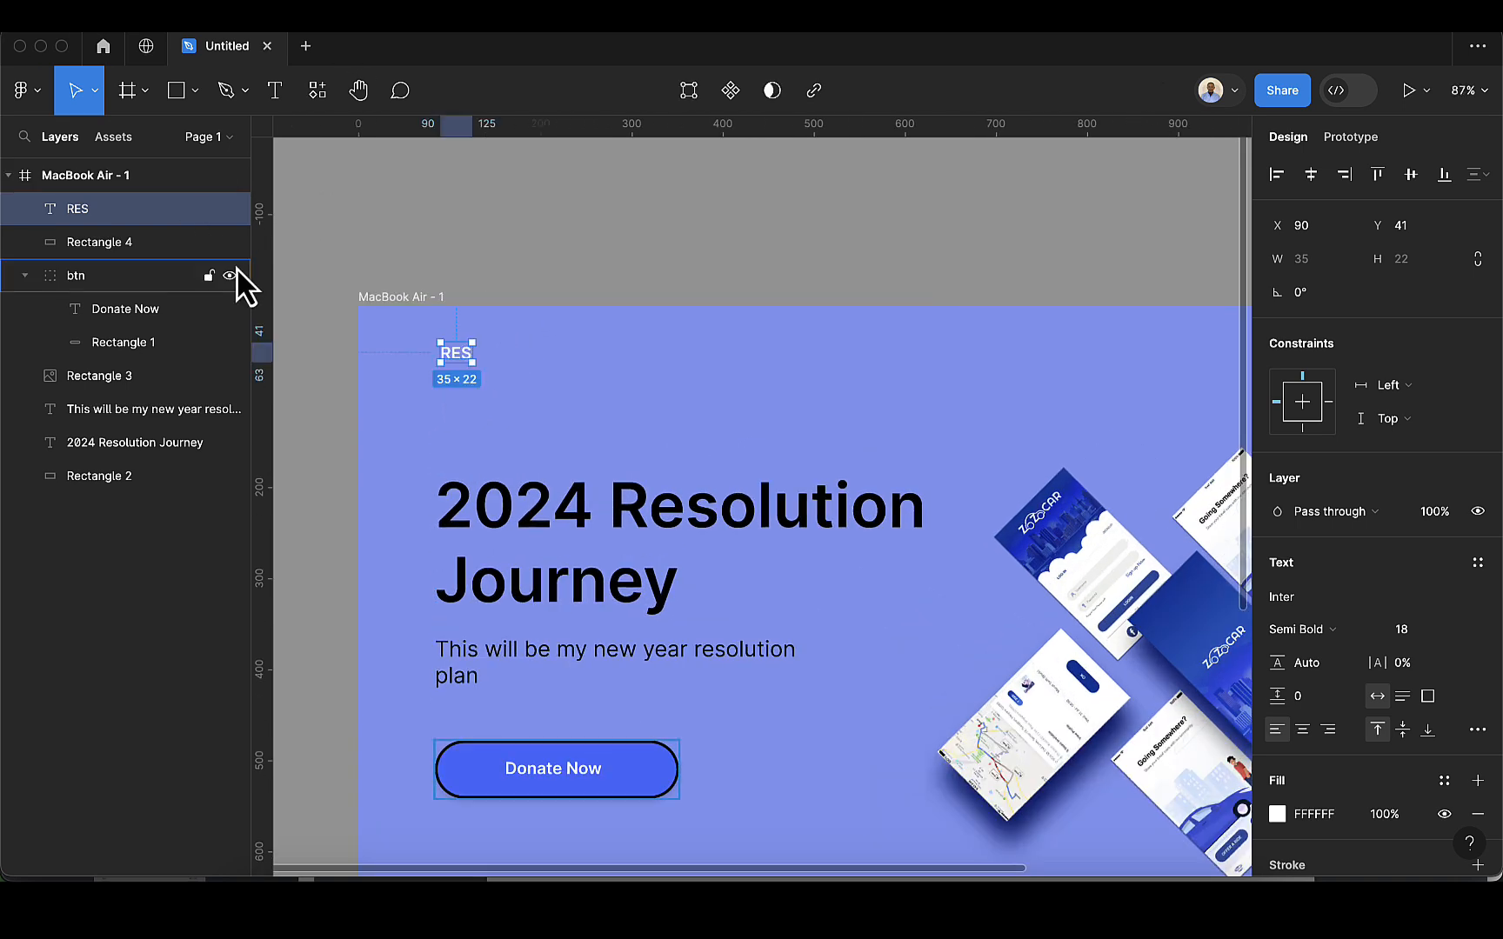
# Step: Set the "RES" logo text to size 25 with Extra Bold weight
pyautogui.click(512, 269)
pyautogui.click(461, 365)
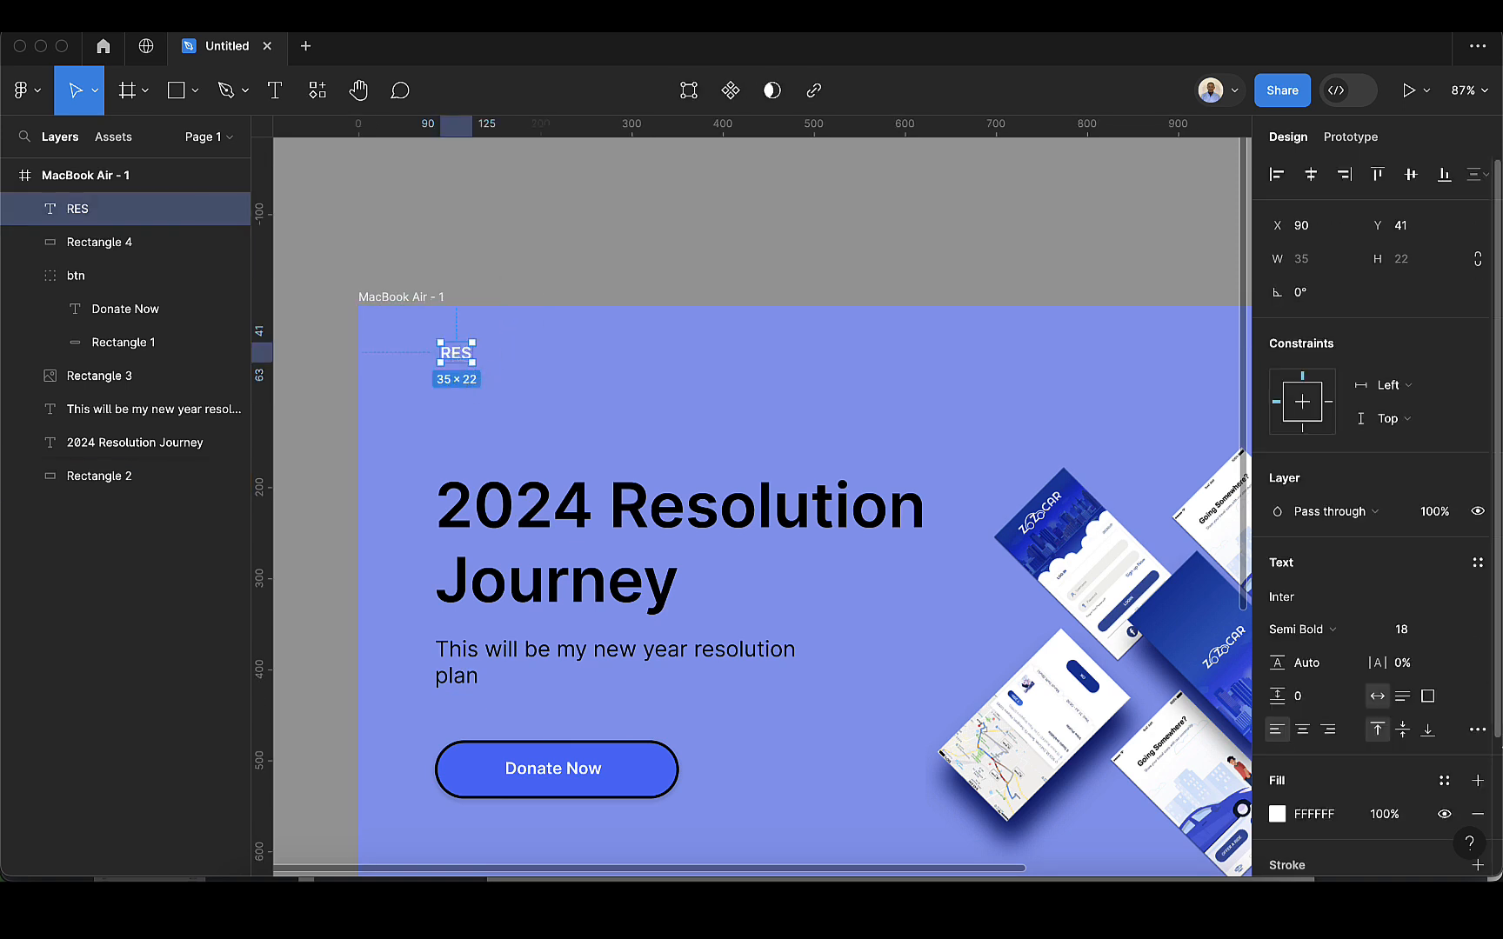
pyautogui.click(1409, 631)
pyautogui.press('BackSpace')
pyautogui.press('Return')
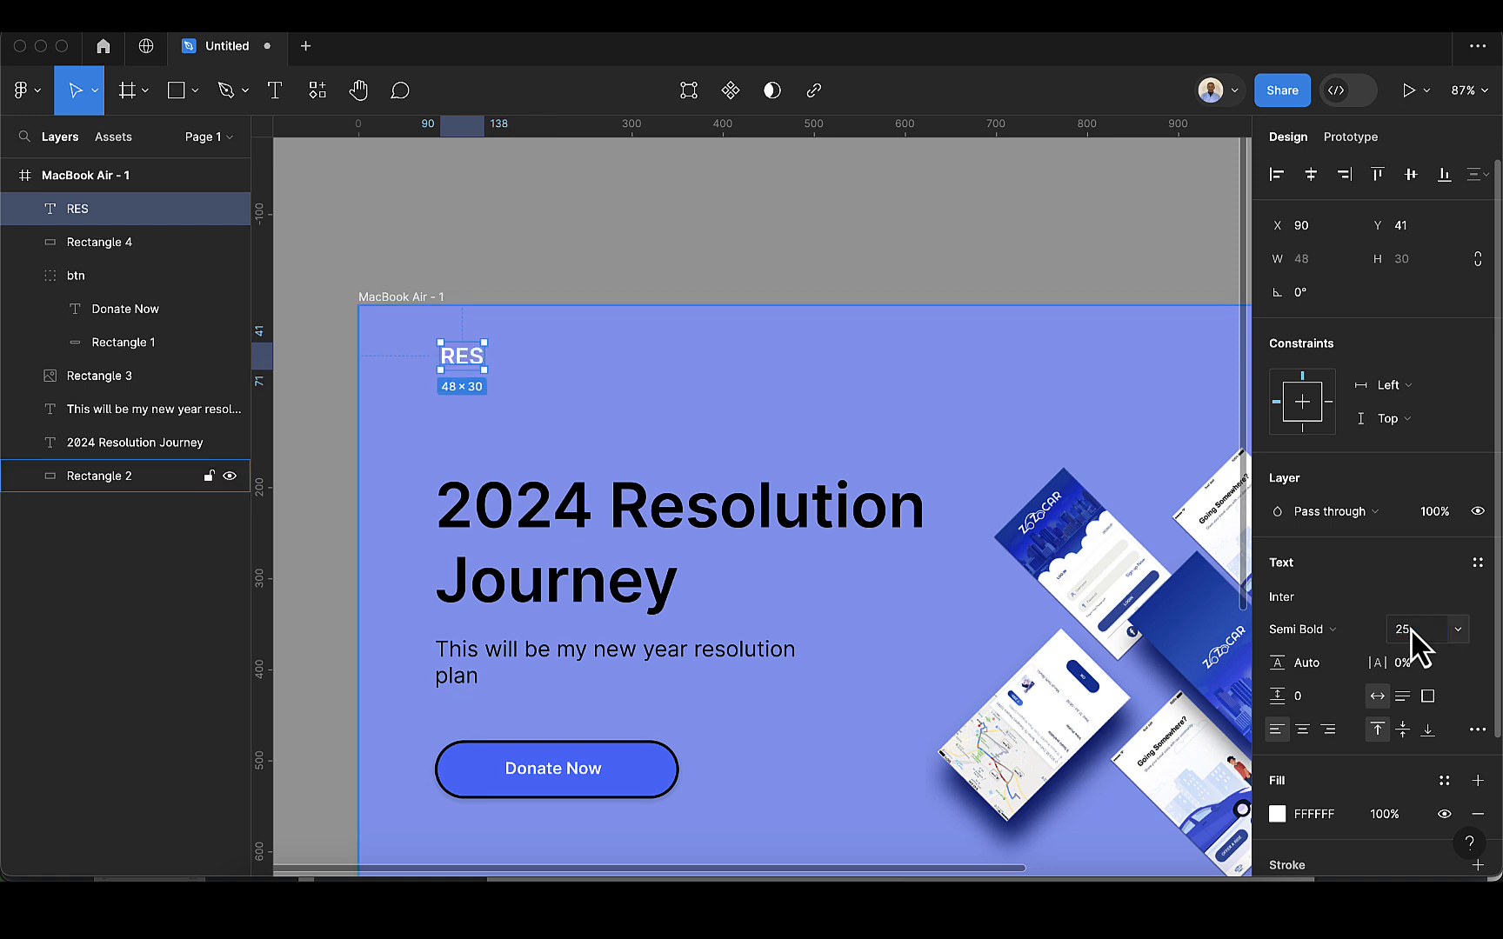
pyautogui.click(1371, 629)
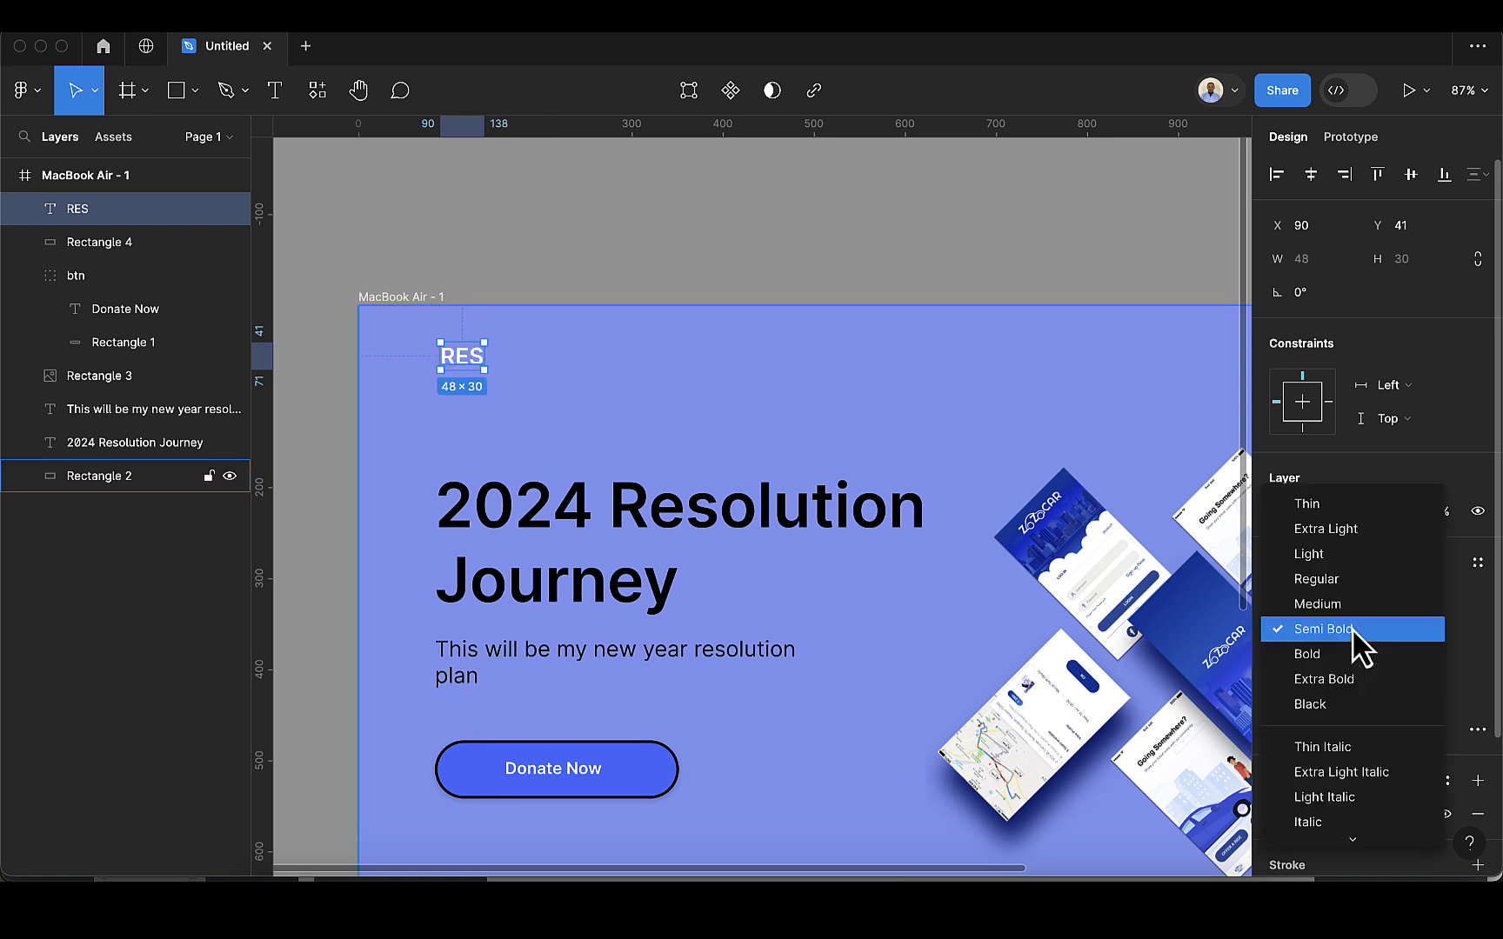
pyautogui.click(1339, 687)
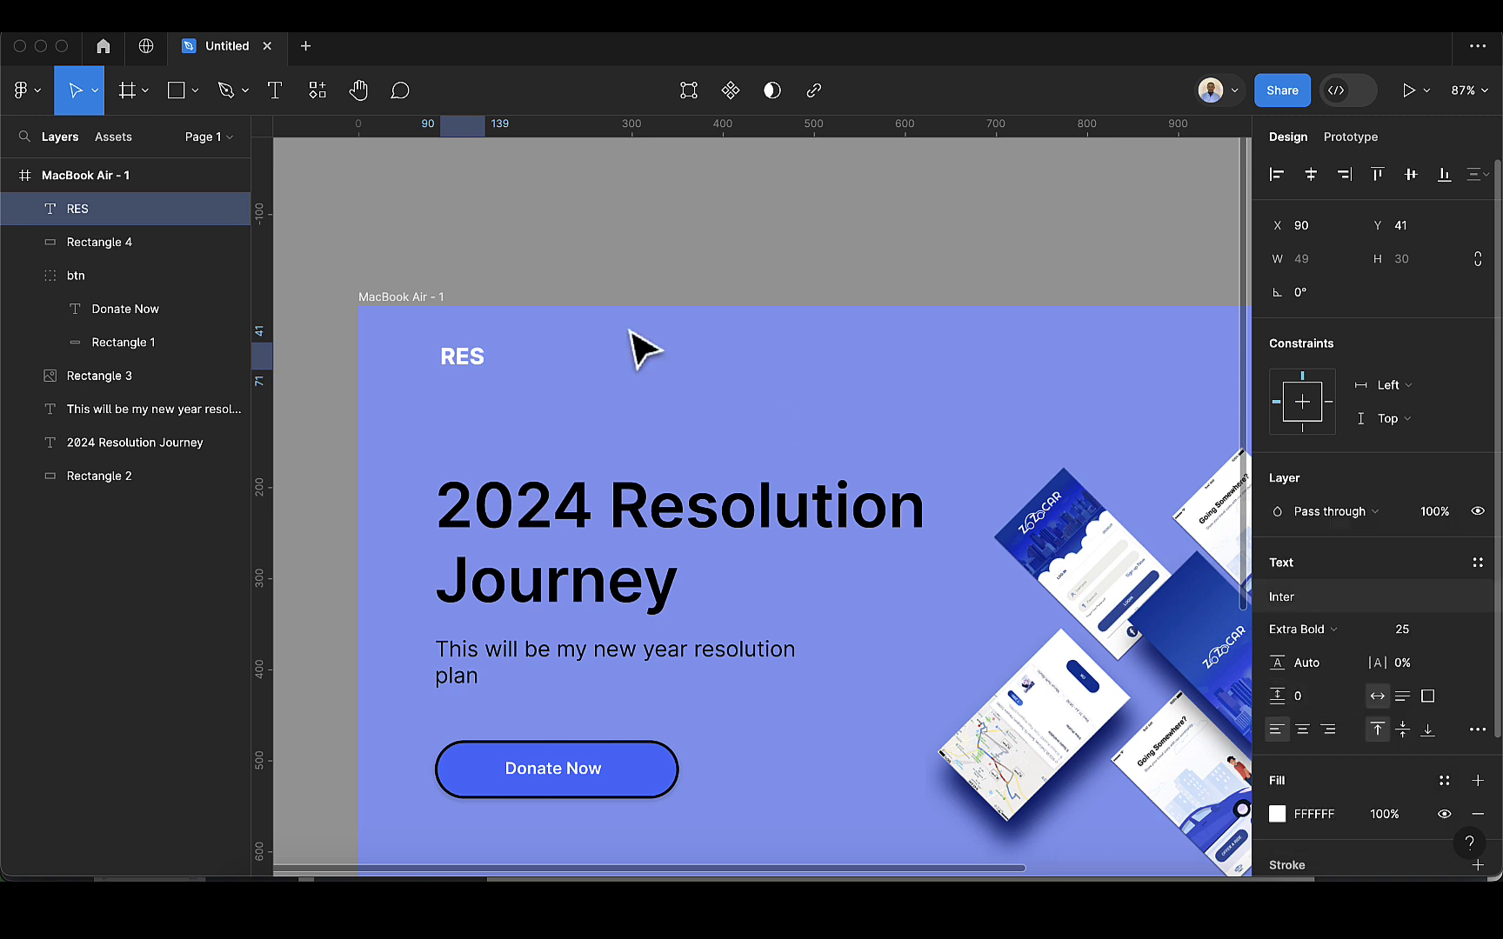
# Step: Add an "About" text label in the hero's header row, level with the logo at about X 913, Y 44
pyautogui.scroll(-5, 577, 392)
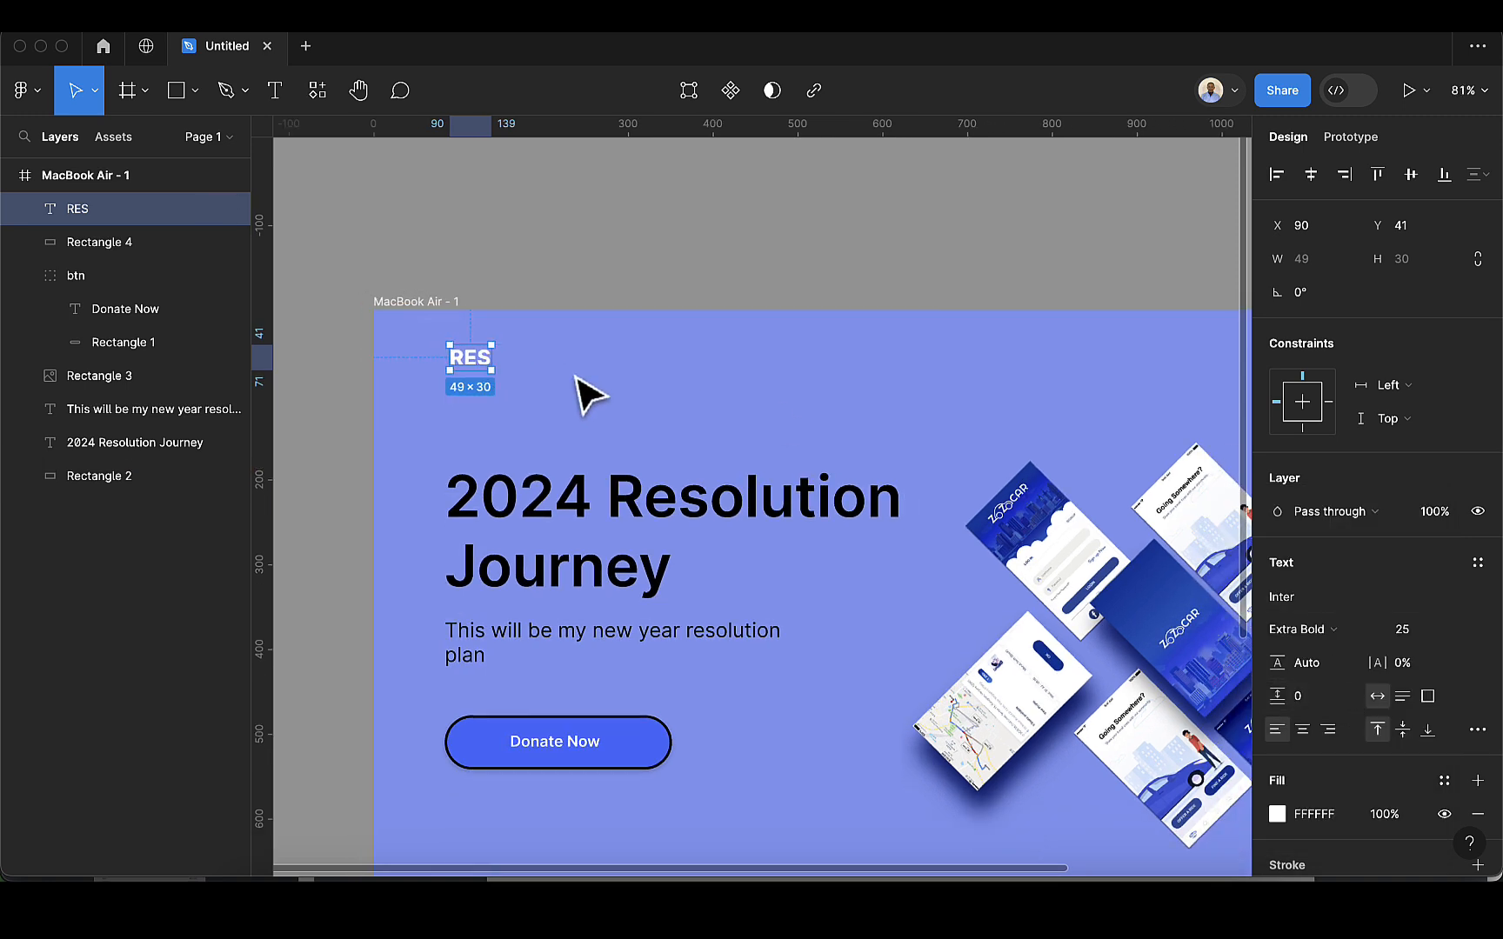
pyautogui.hscroll(3, 592, 347)
pyautogui.scroll(-1, 591, 313)
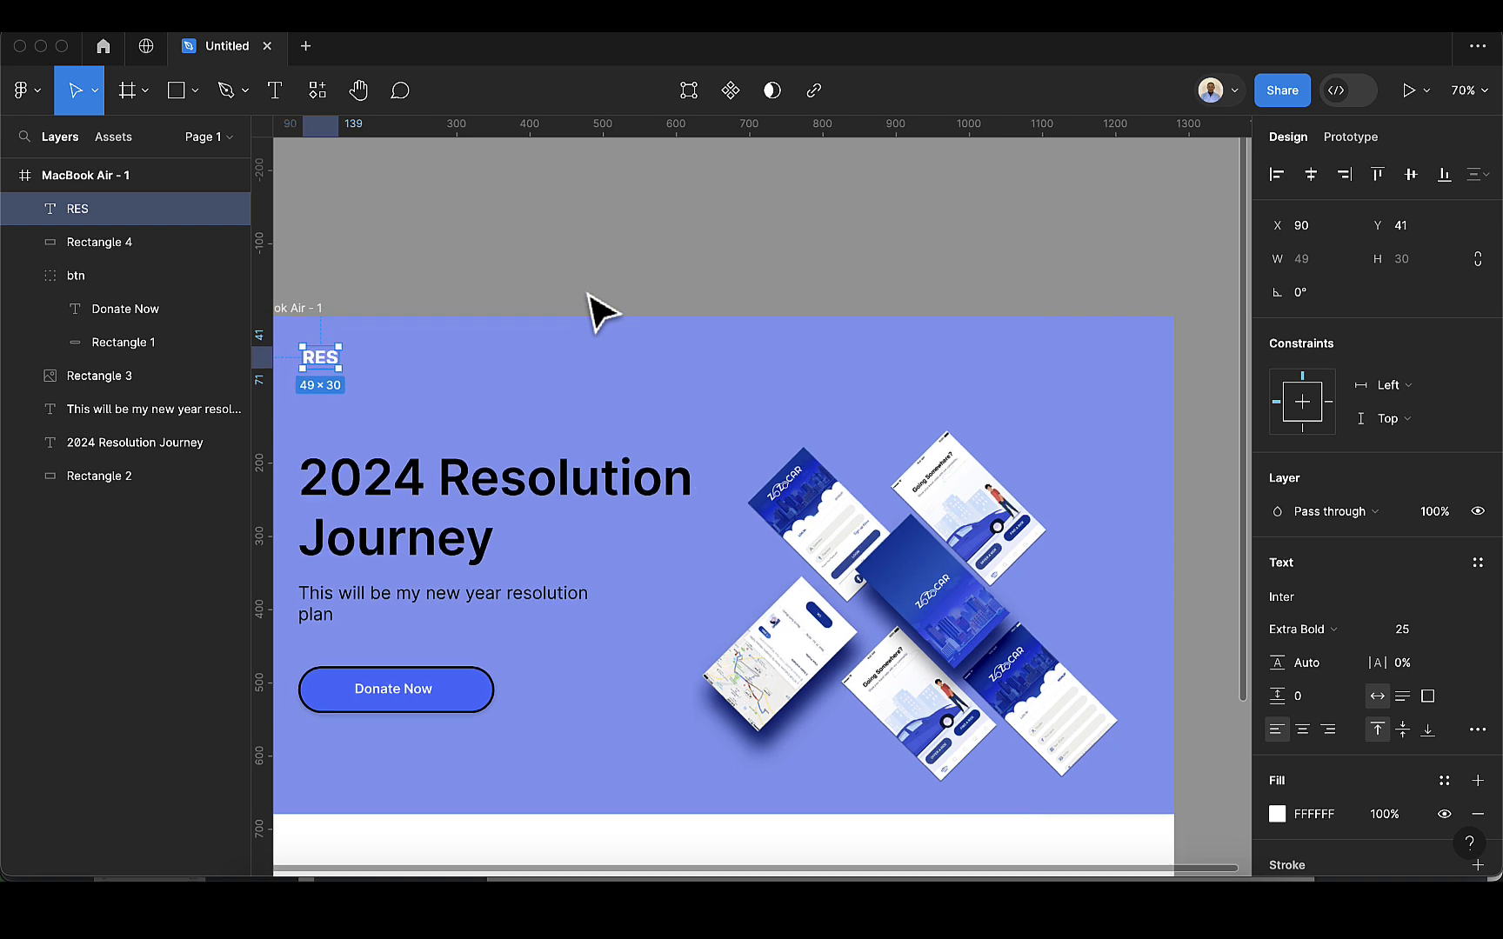
pyautogui.click(539, 292)
pyautogui.hscroll(-2, 491, 359)
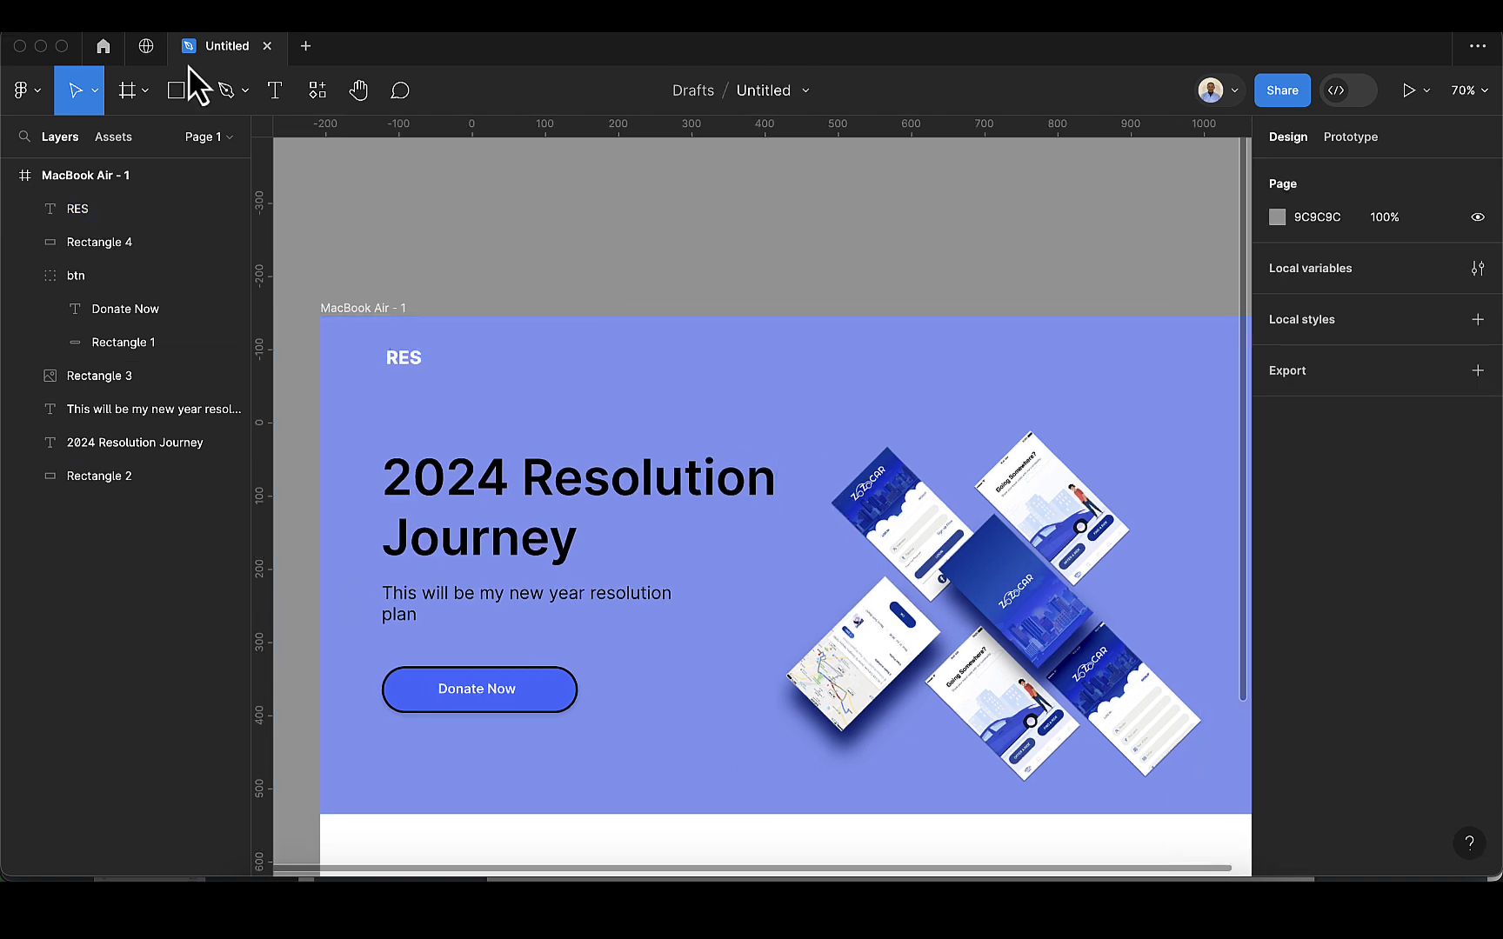
pyautogui.click(273, 102)
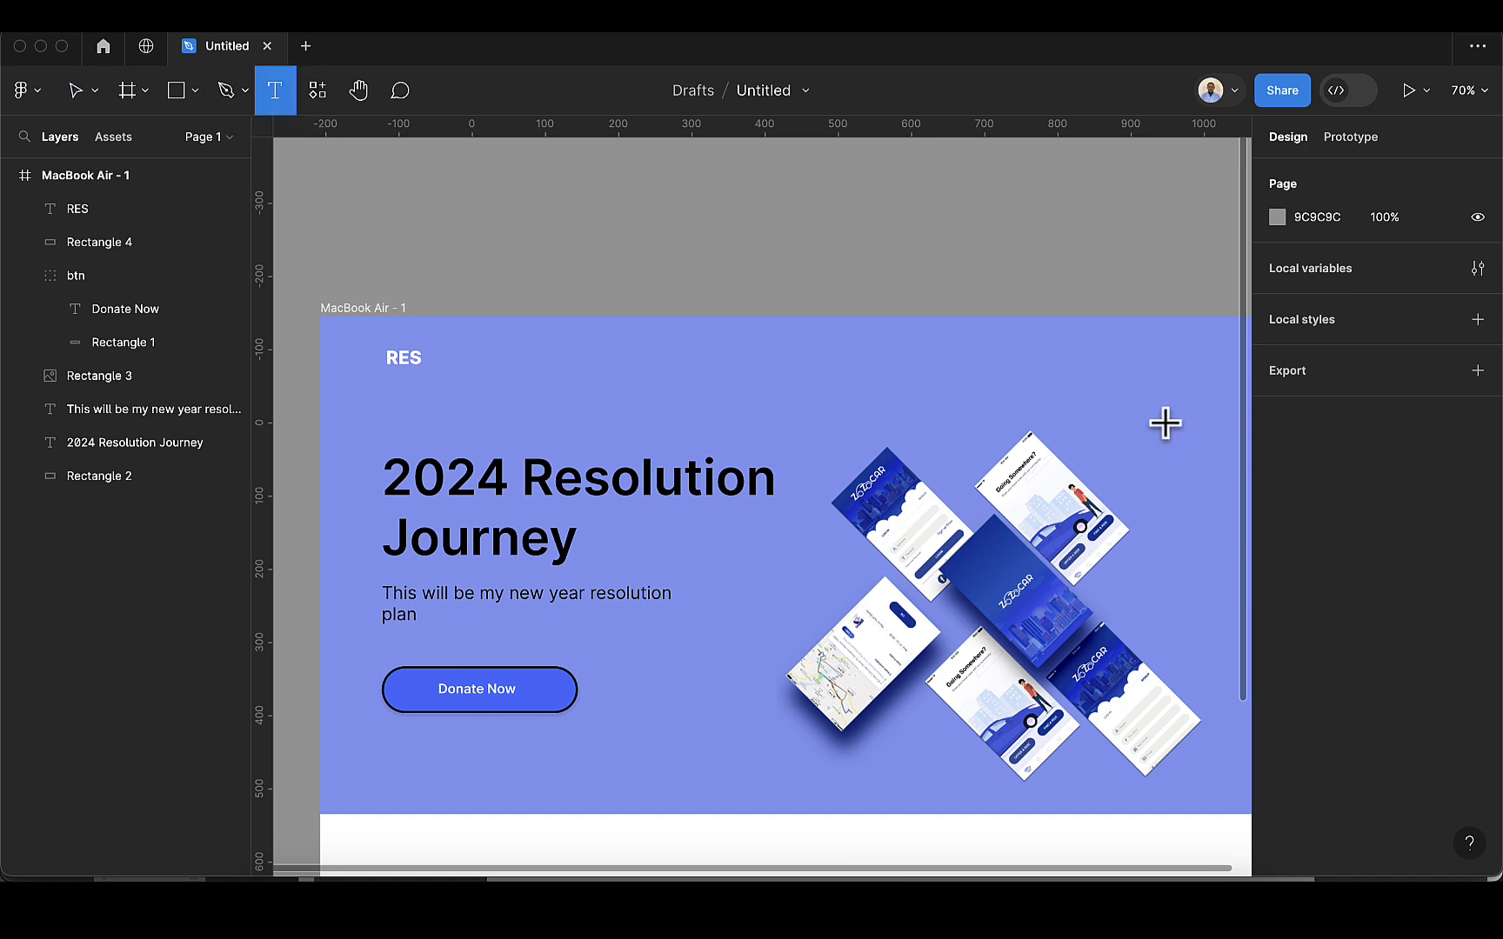
pyautogui.click(989, 351)
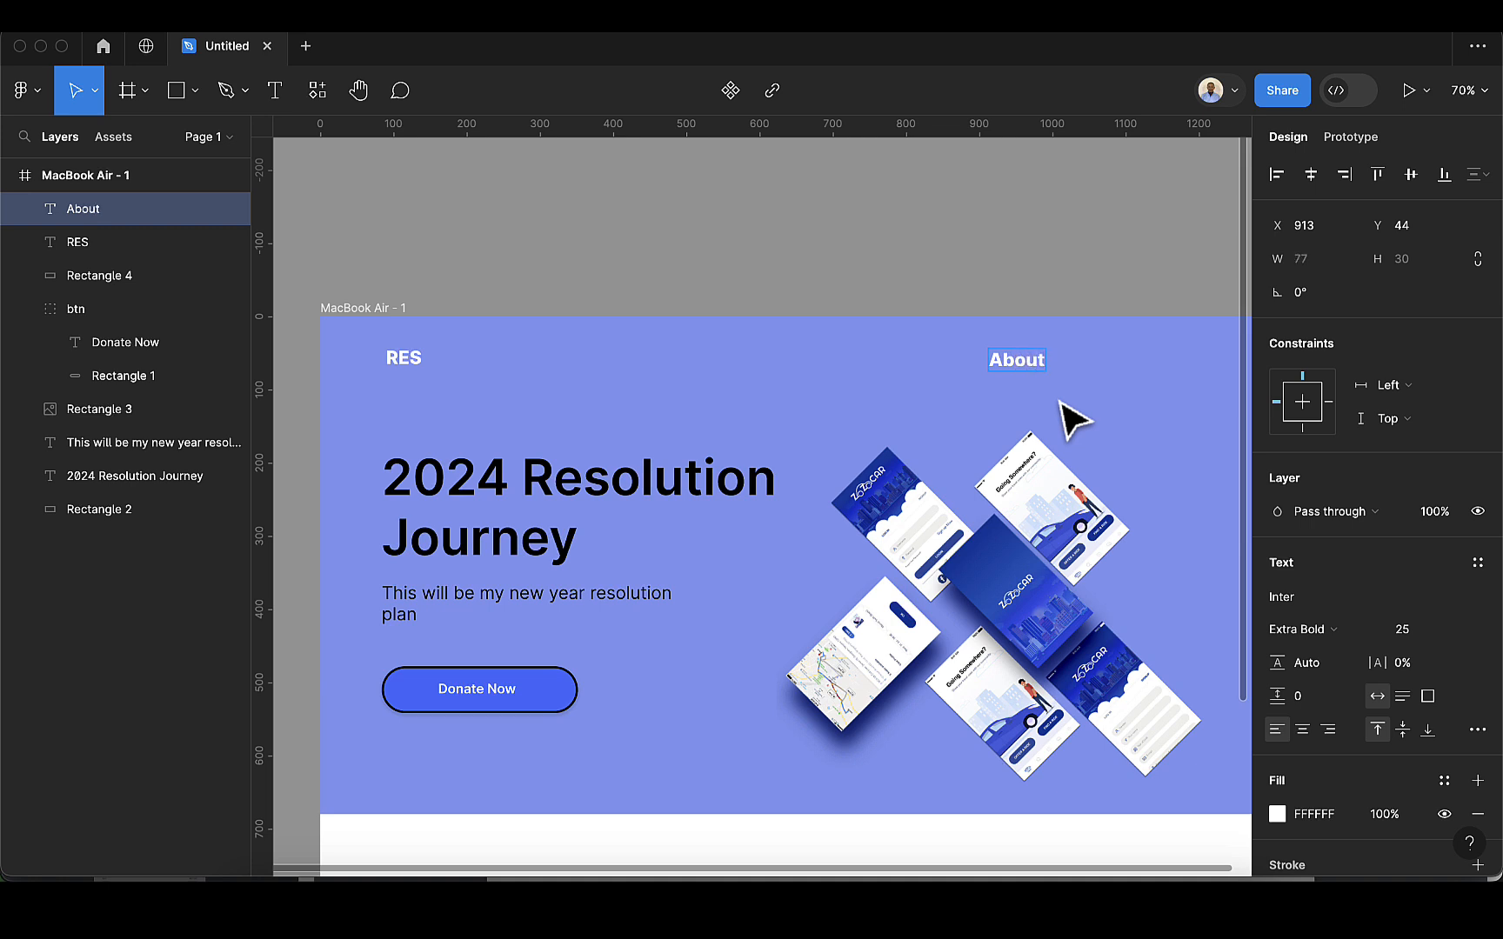
pyautogui.press('Escape')
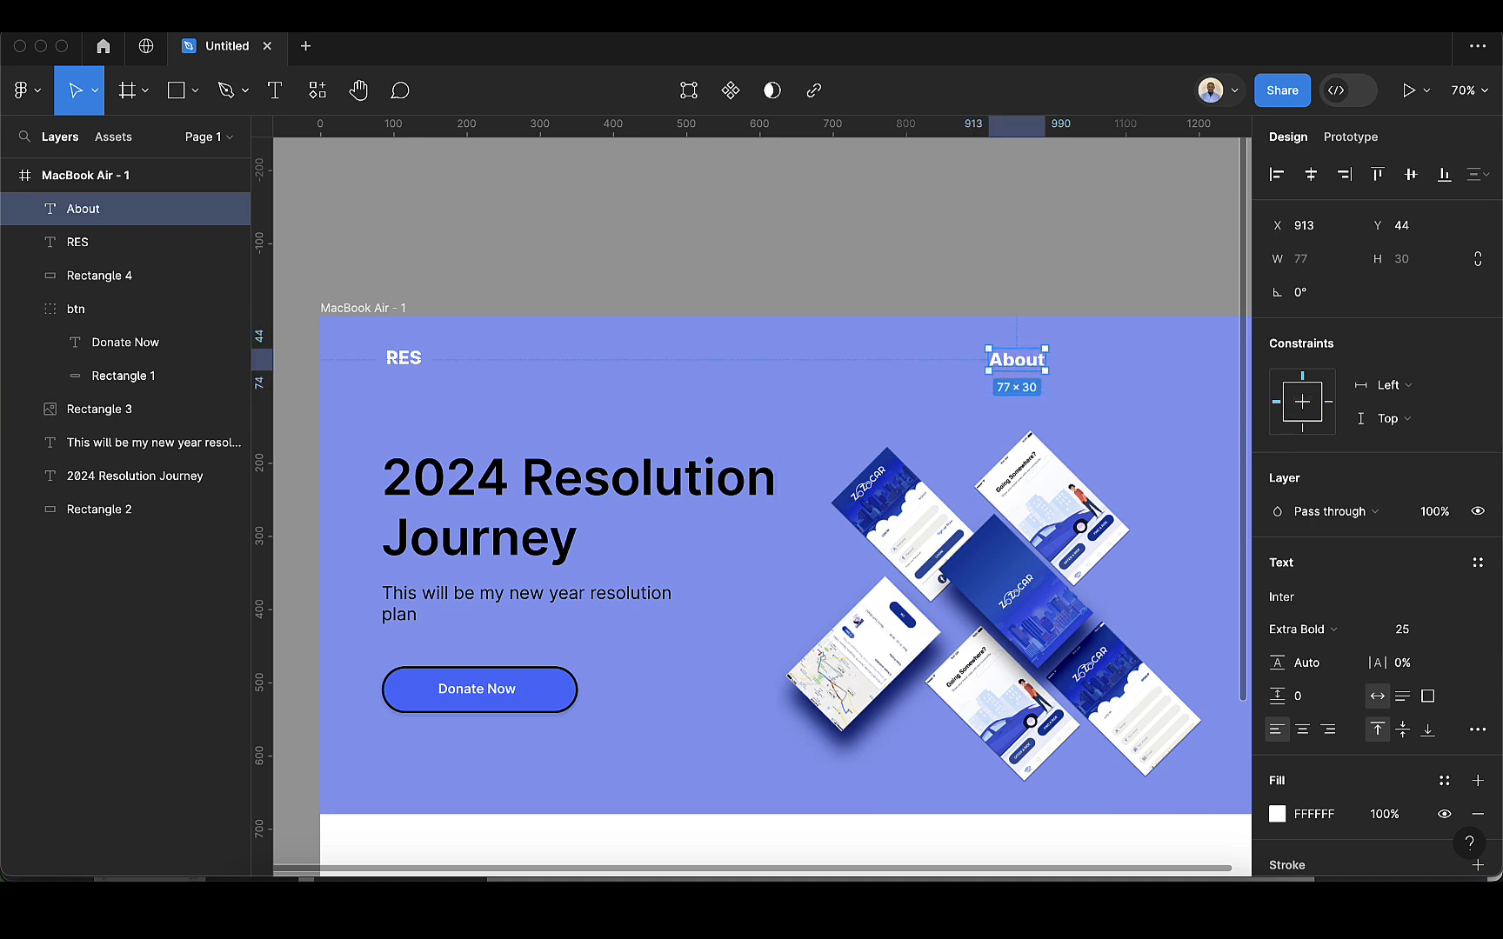
# Step: Set the "About" label to size 14 with Medium weight
pyautogui.click(1421, 628)
pyautogui.write('14')
pyautogui.press('Return')
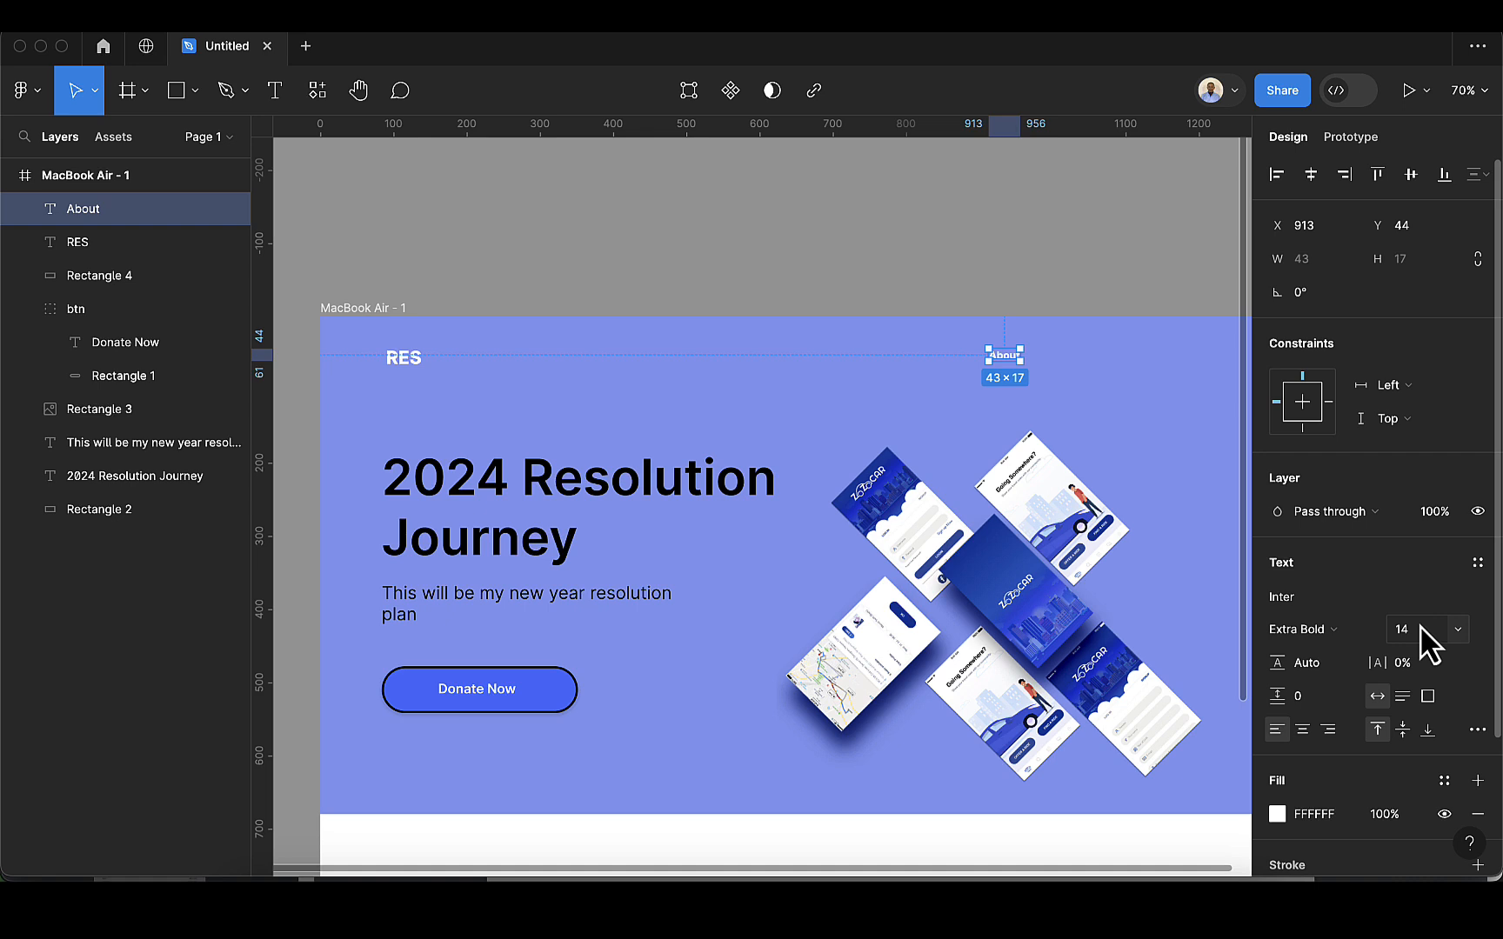
pyautogui.click(1339, 630)
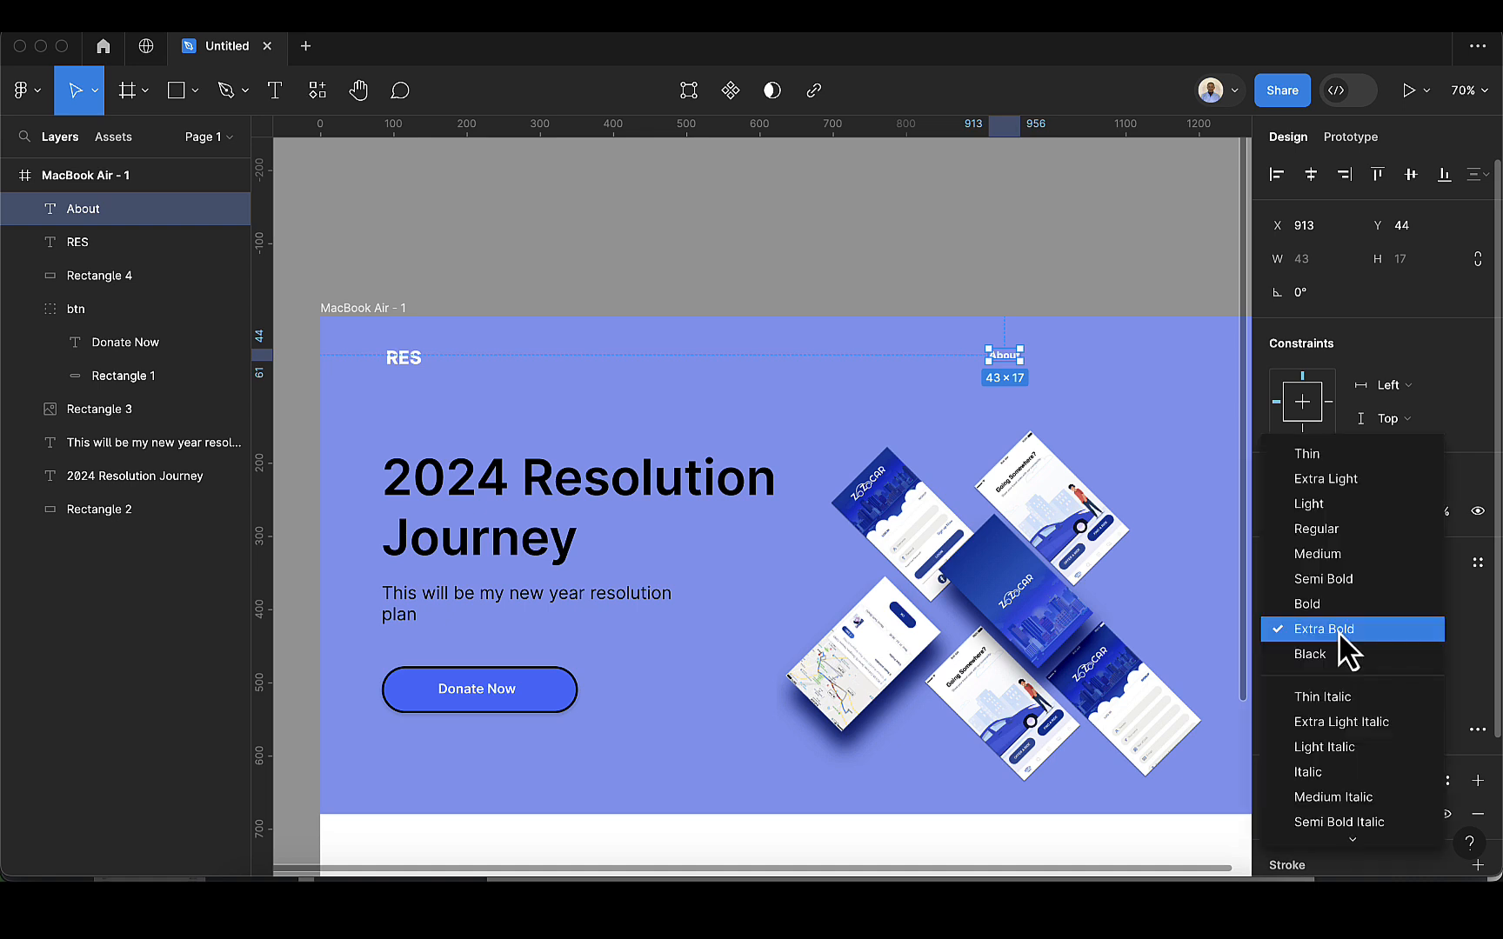
pyautogui.click(1325, 562)
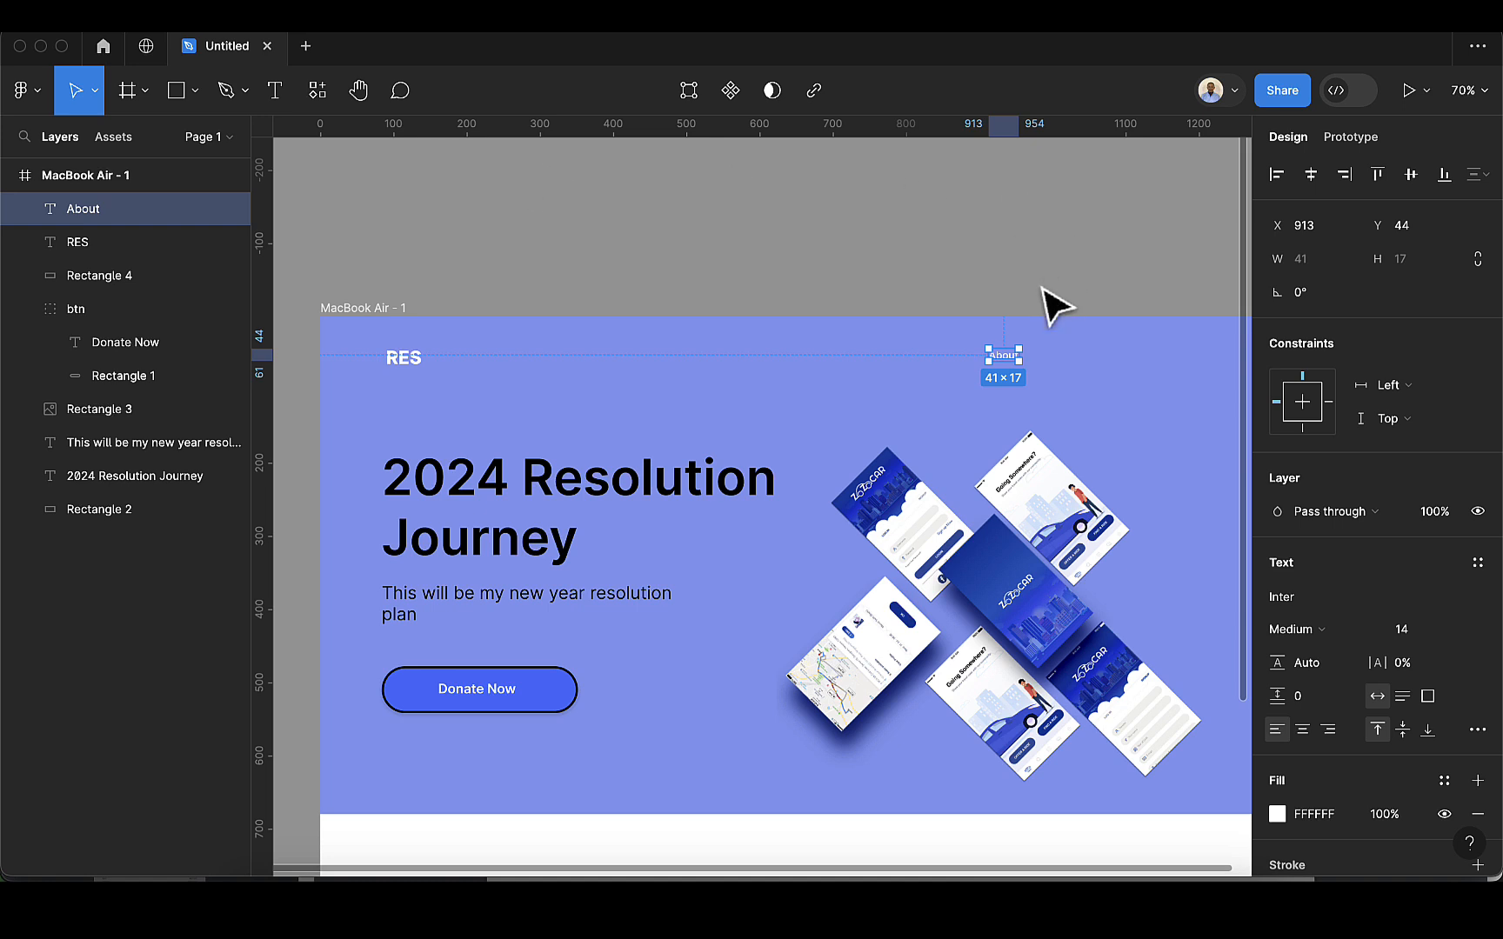
# Step: Duplicate the "About" label, place the copy beside it at about X 995, Y 44, and change its text to "Contact"
pyautogui.scroll(2, 1057, 374)
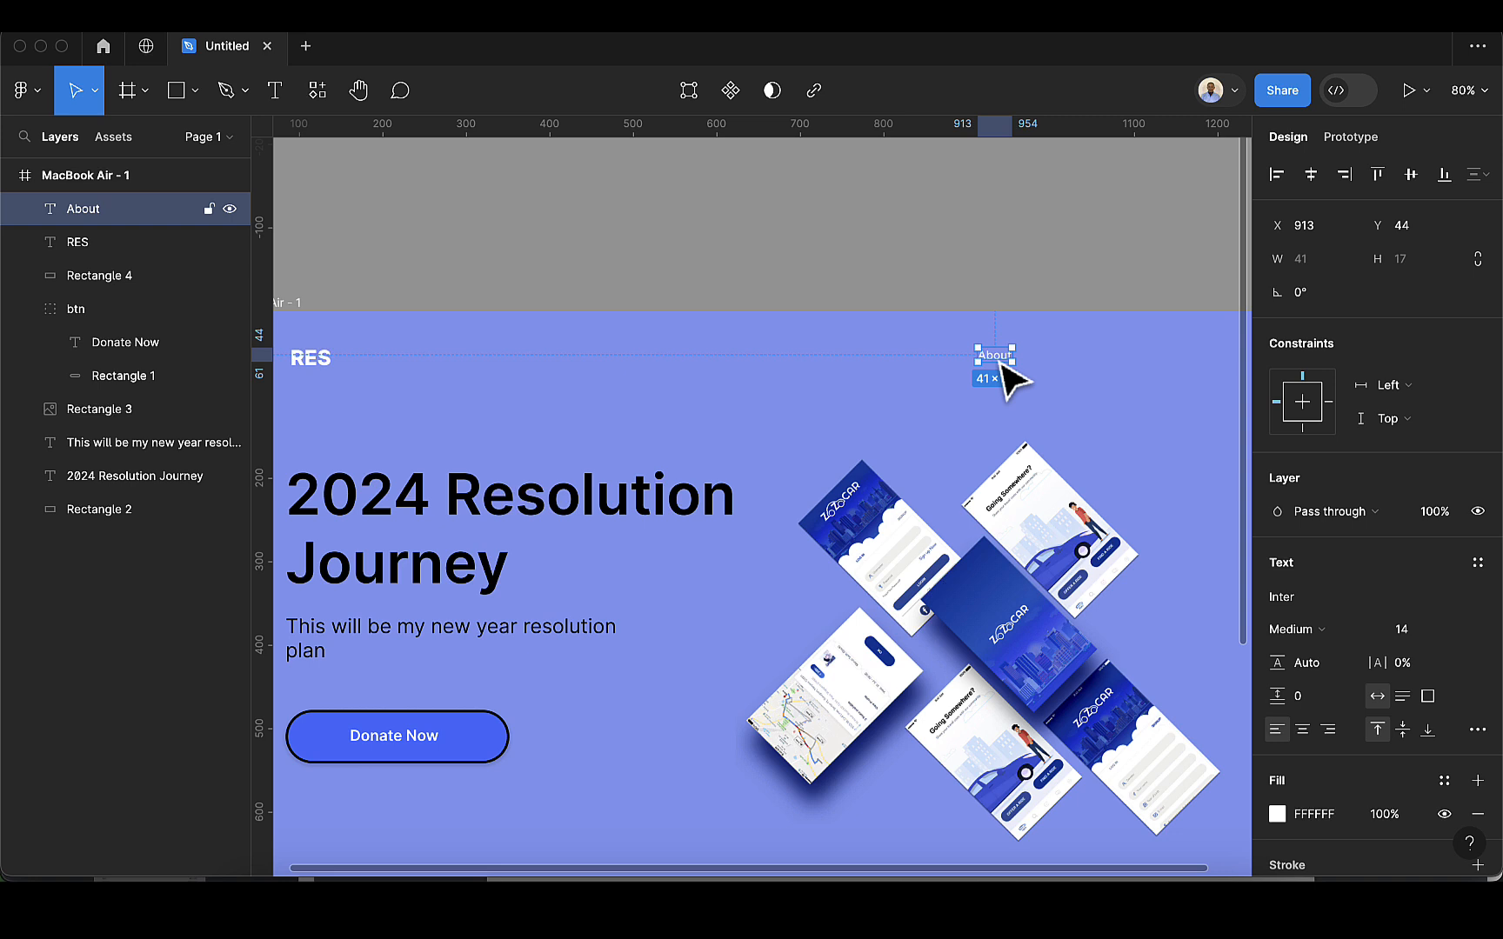
pyautogui.press('super+d')
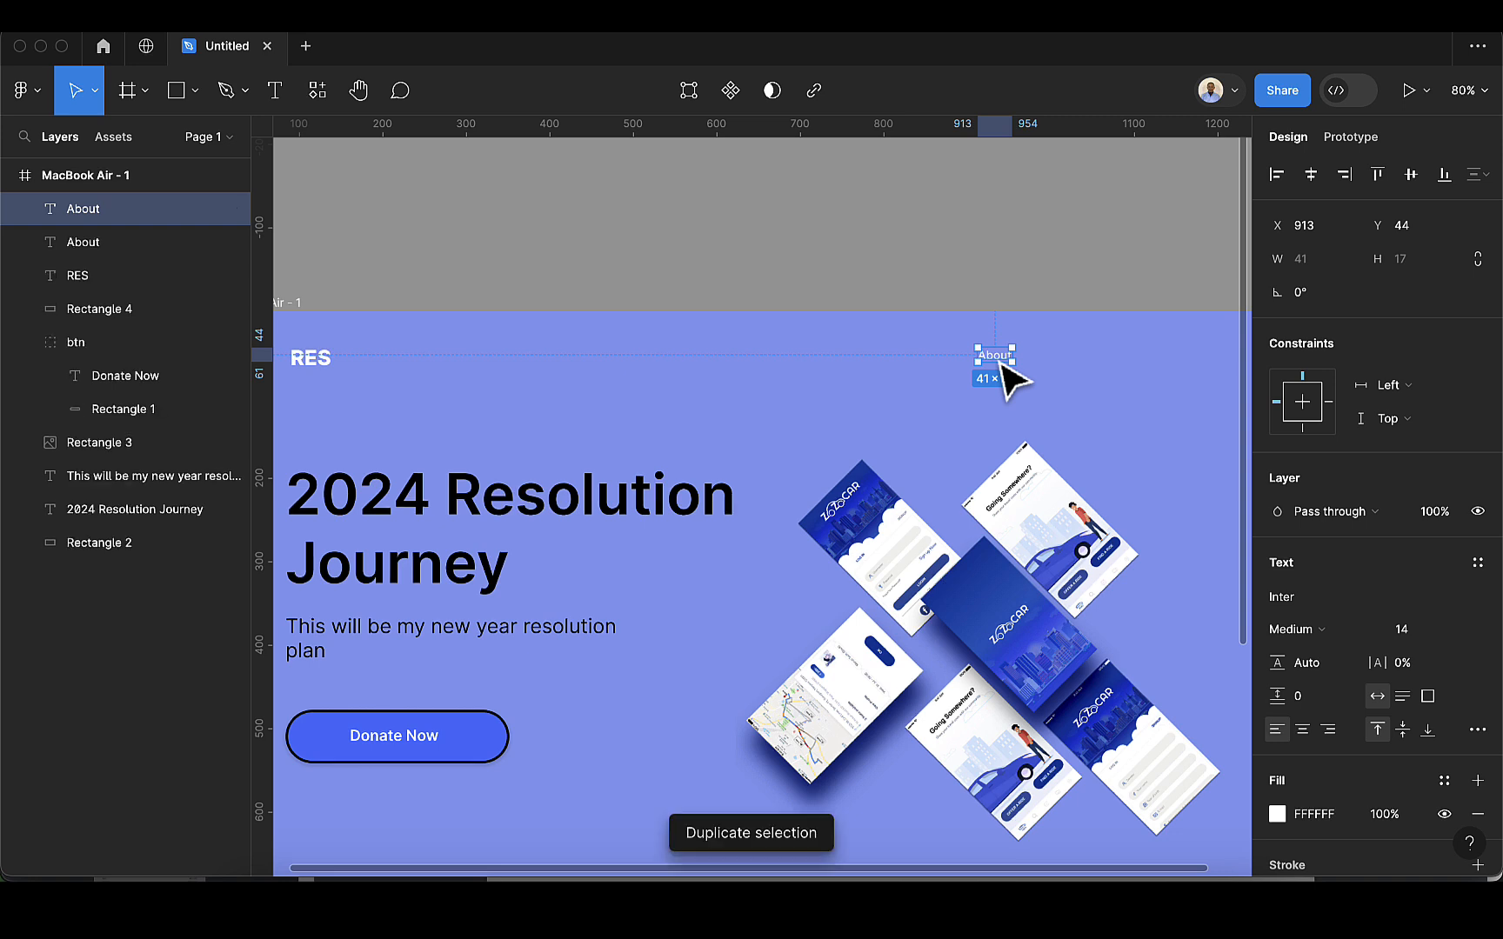
pyautogui.moveTo(1004, 362)
pyautogui.mouseDown()
pyautogui.moveTo(1018, 357)
pyautogui.moveTo(996, 364)
pyautogui.mouseUp()
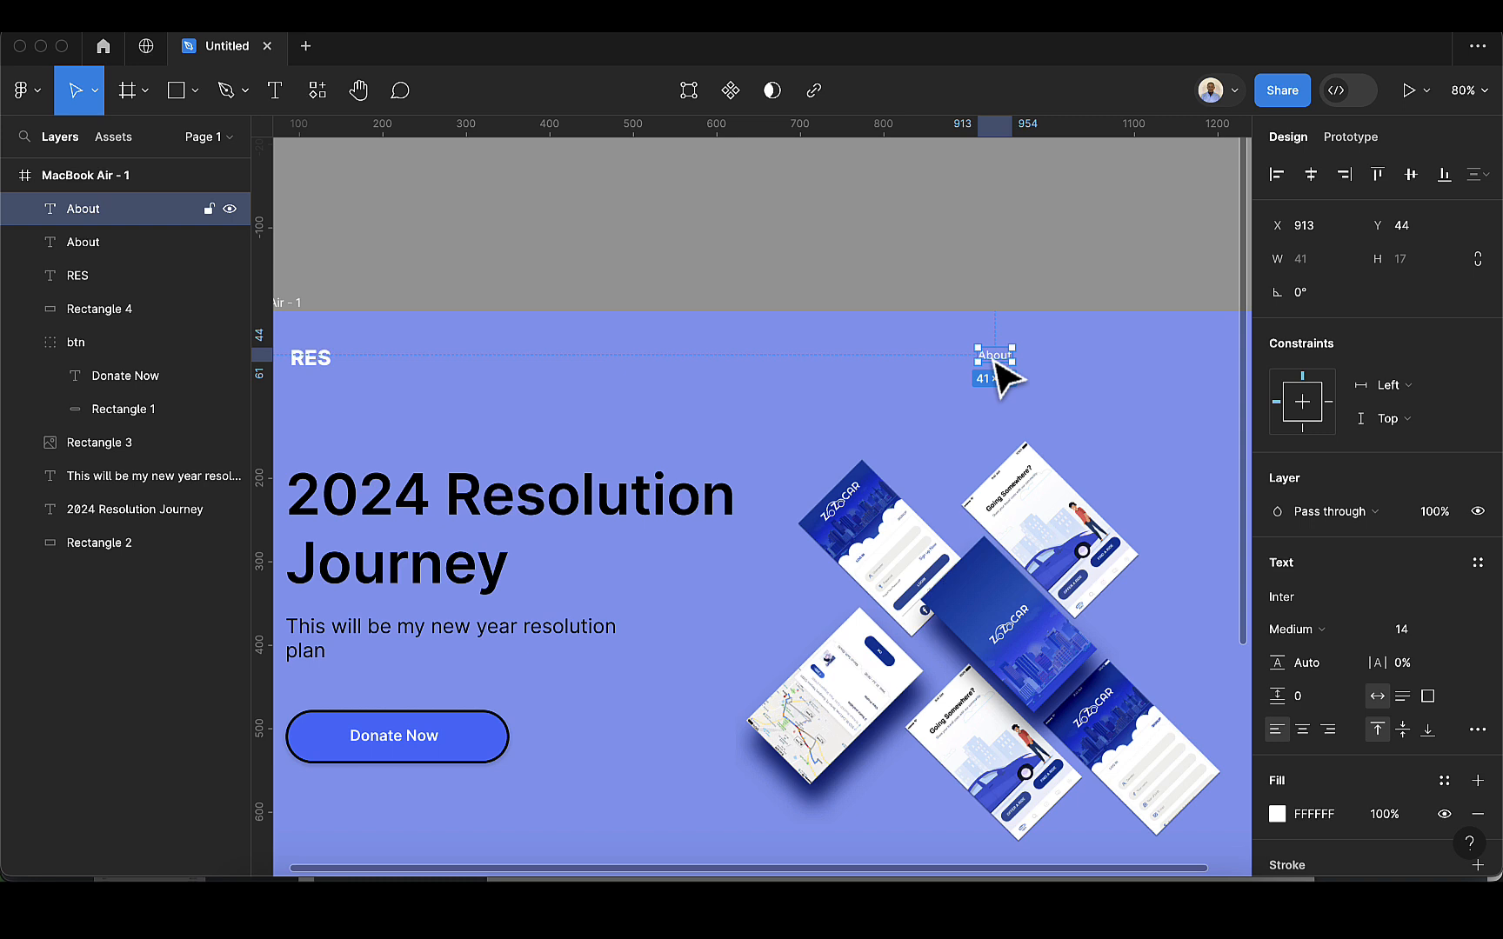
pyautogui.moveTo(998, 360); pyautogui.dragTo(1066, 357)
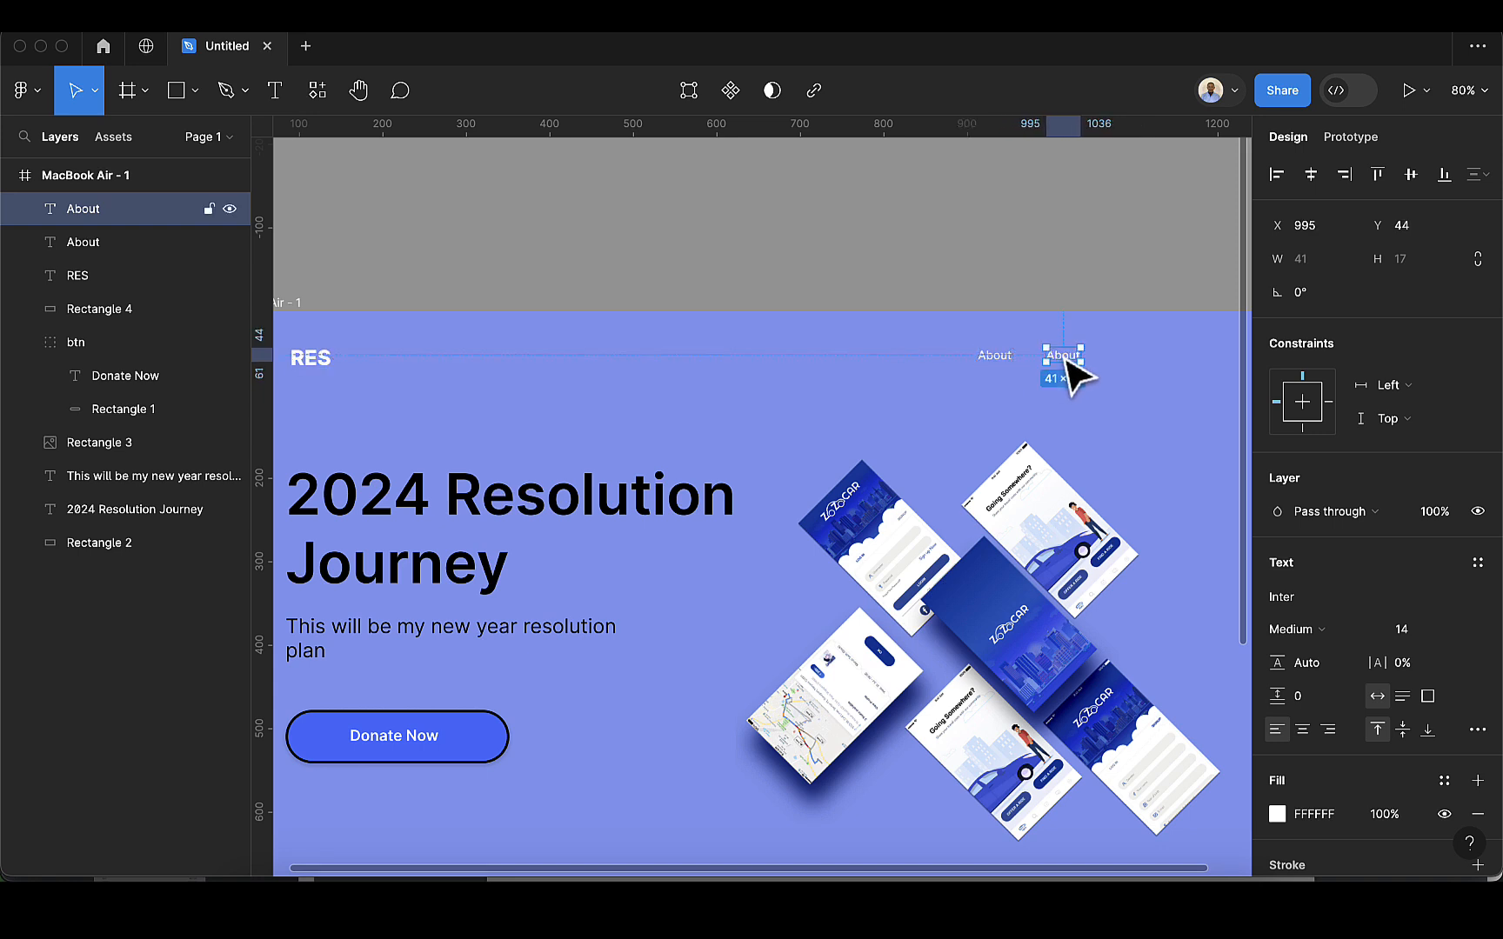
pyautogui.click(1029, 379)
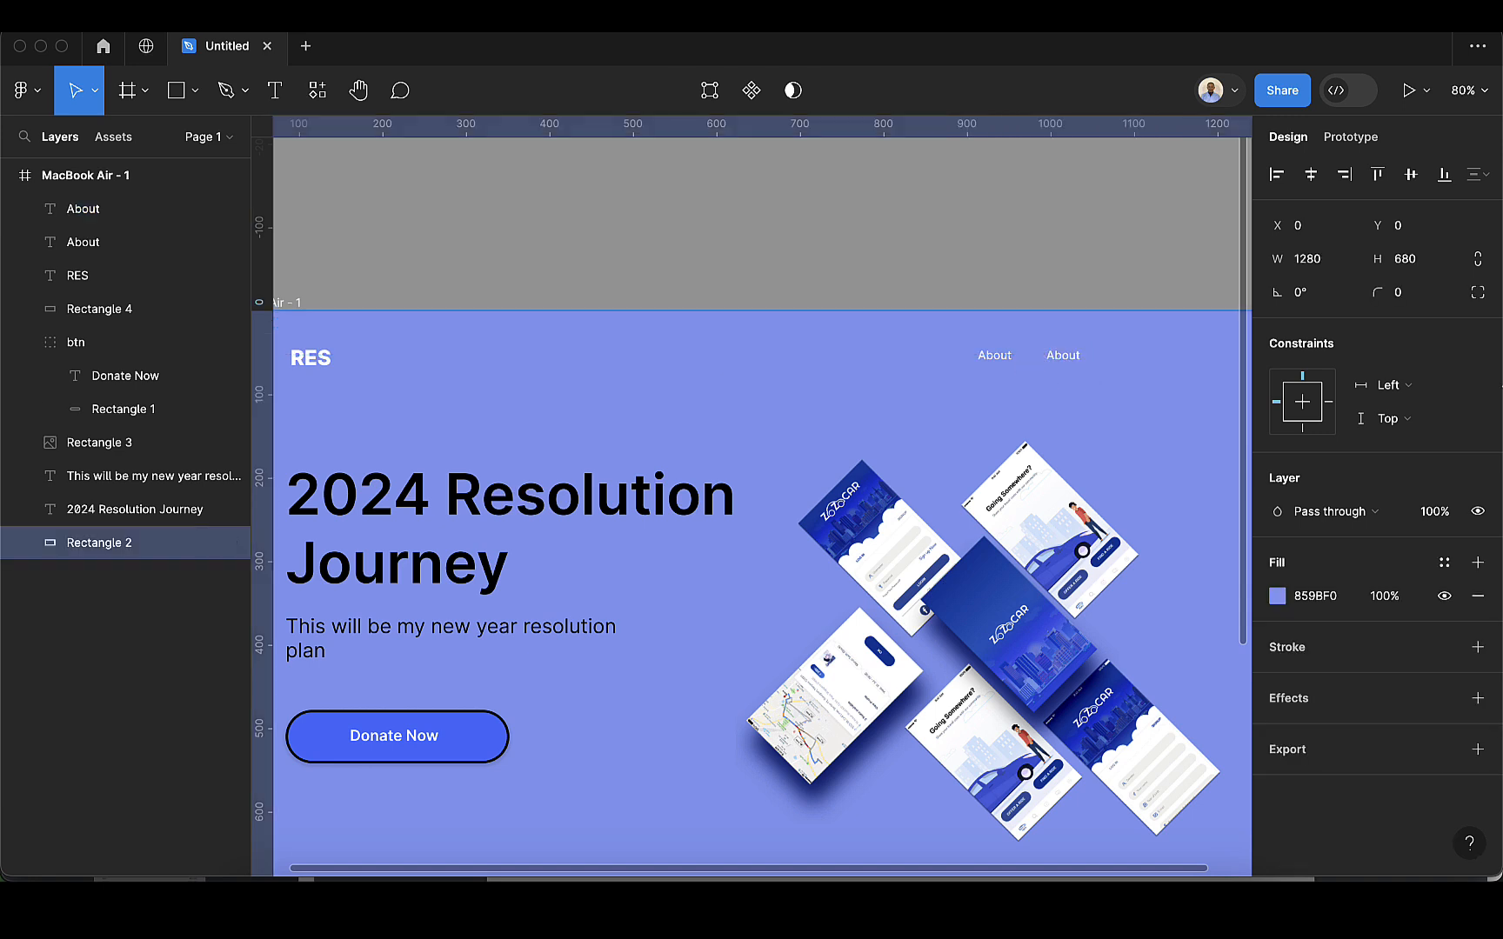
pyautogui.doubleClick(1059, 357)
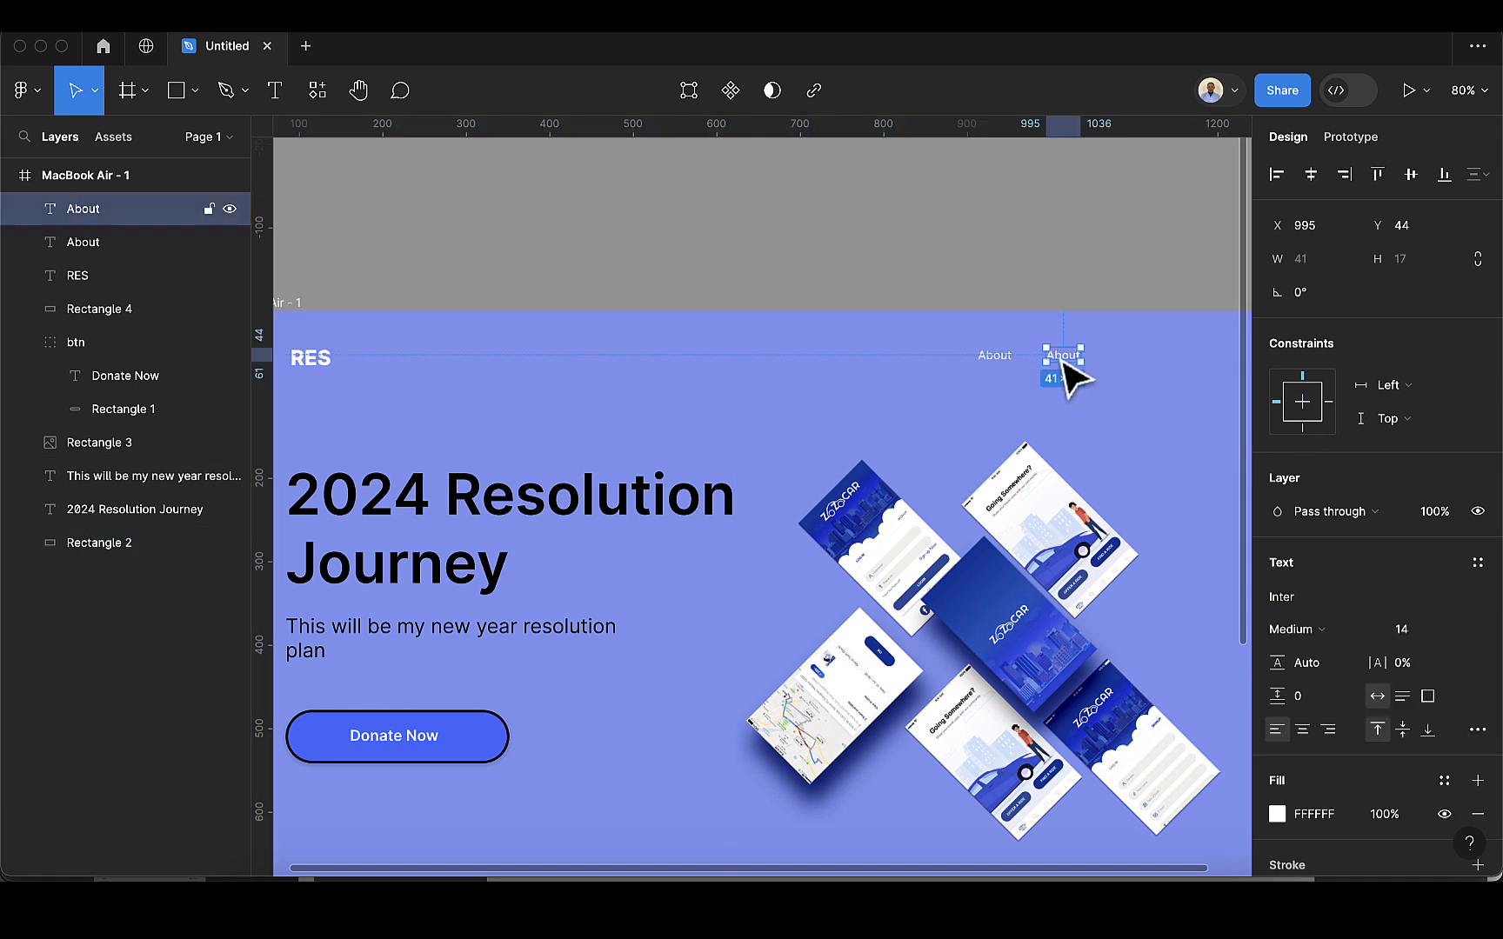
pyautogui.write('Contact')
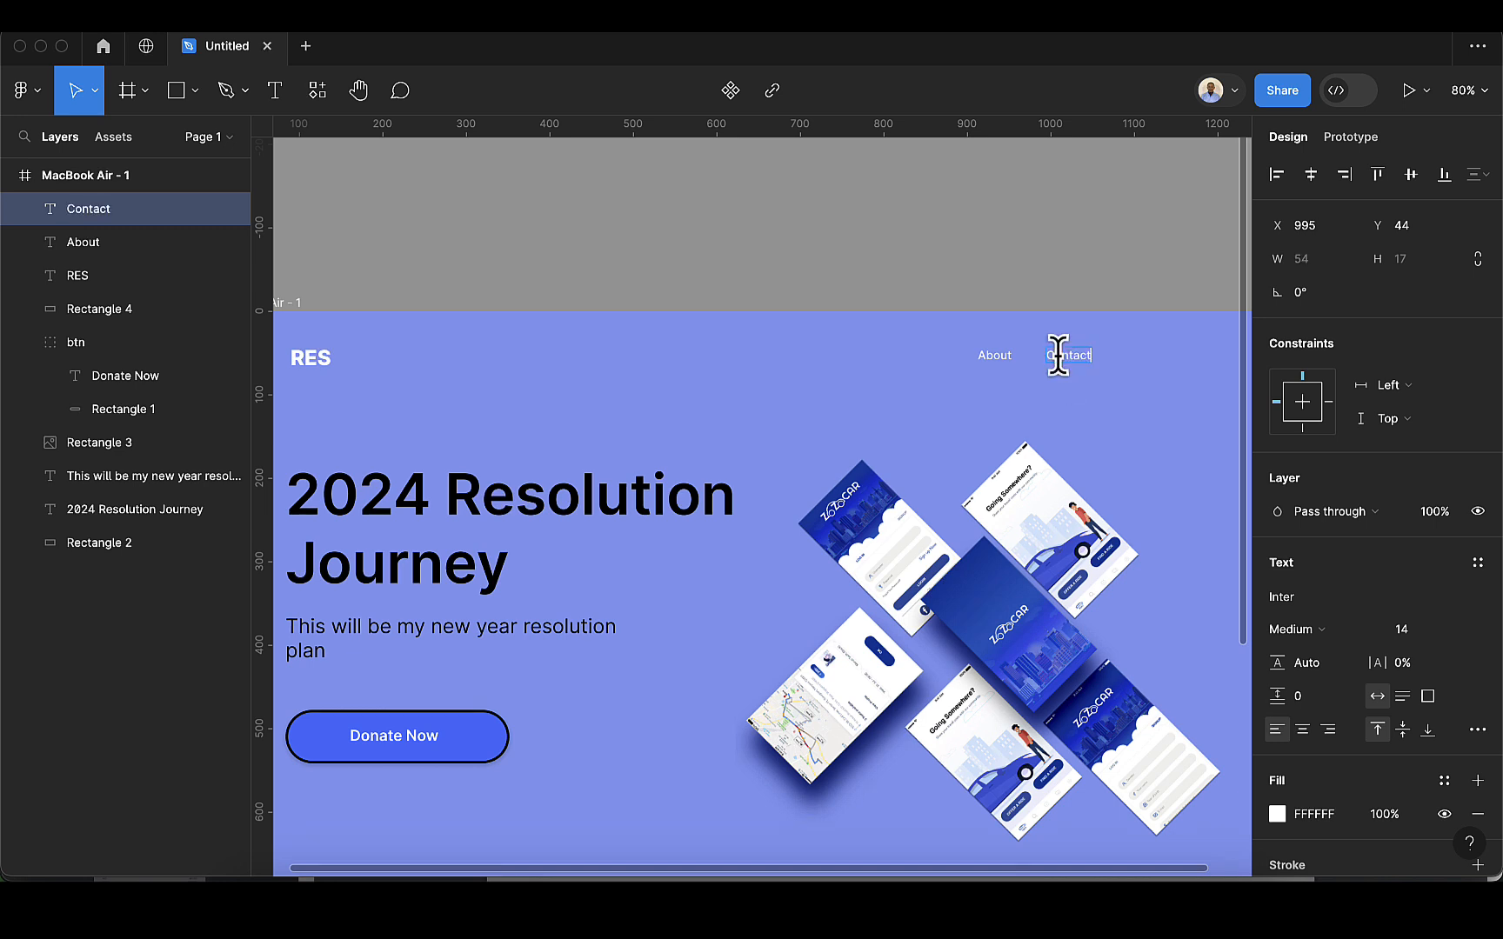
pyautogui.press('Escape')
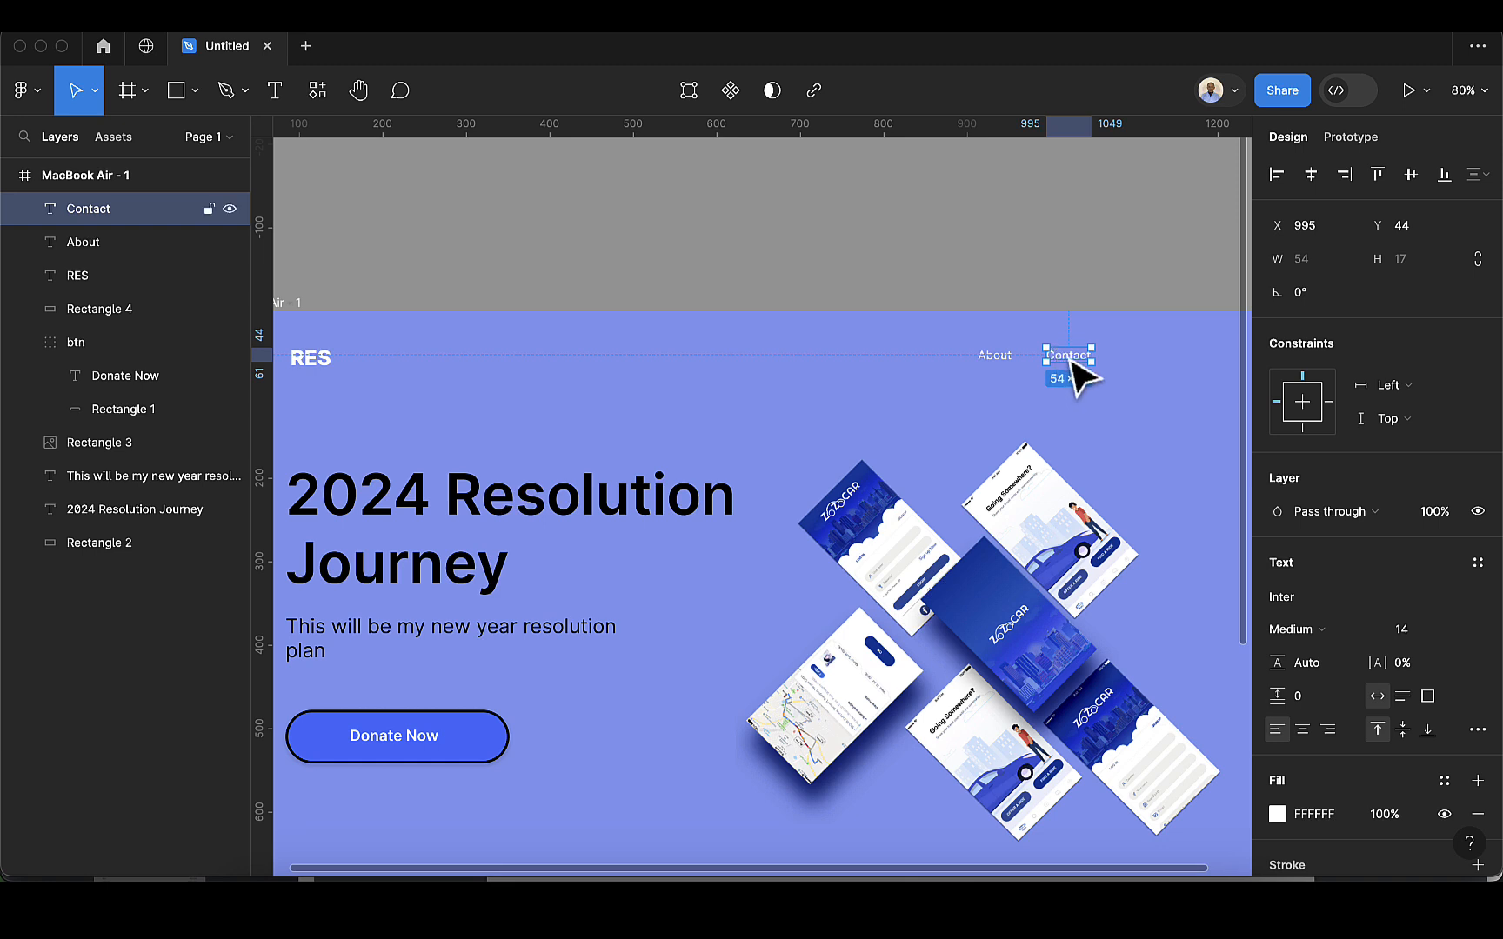
# Step: Duplicate the "Contact" label, place the copy beside it at about X 1090, Y 44, and change its text to "Services"
pyautogui.press('super+d')
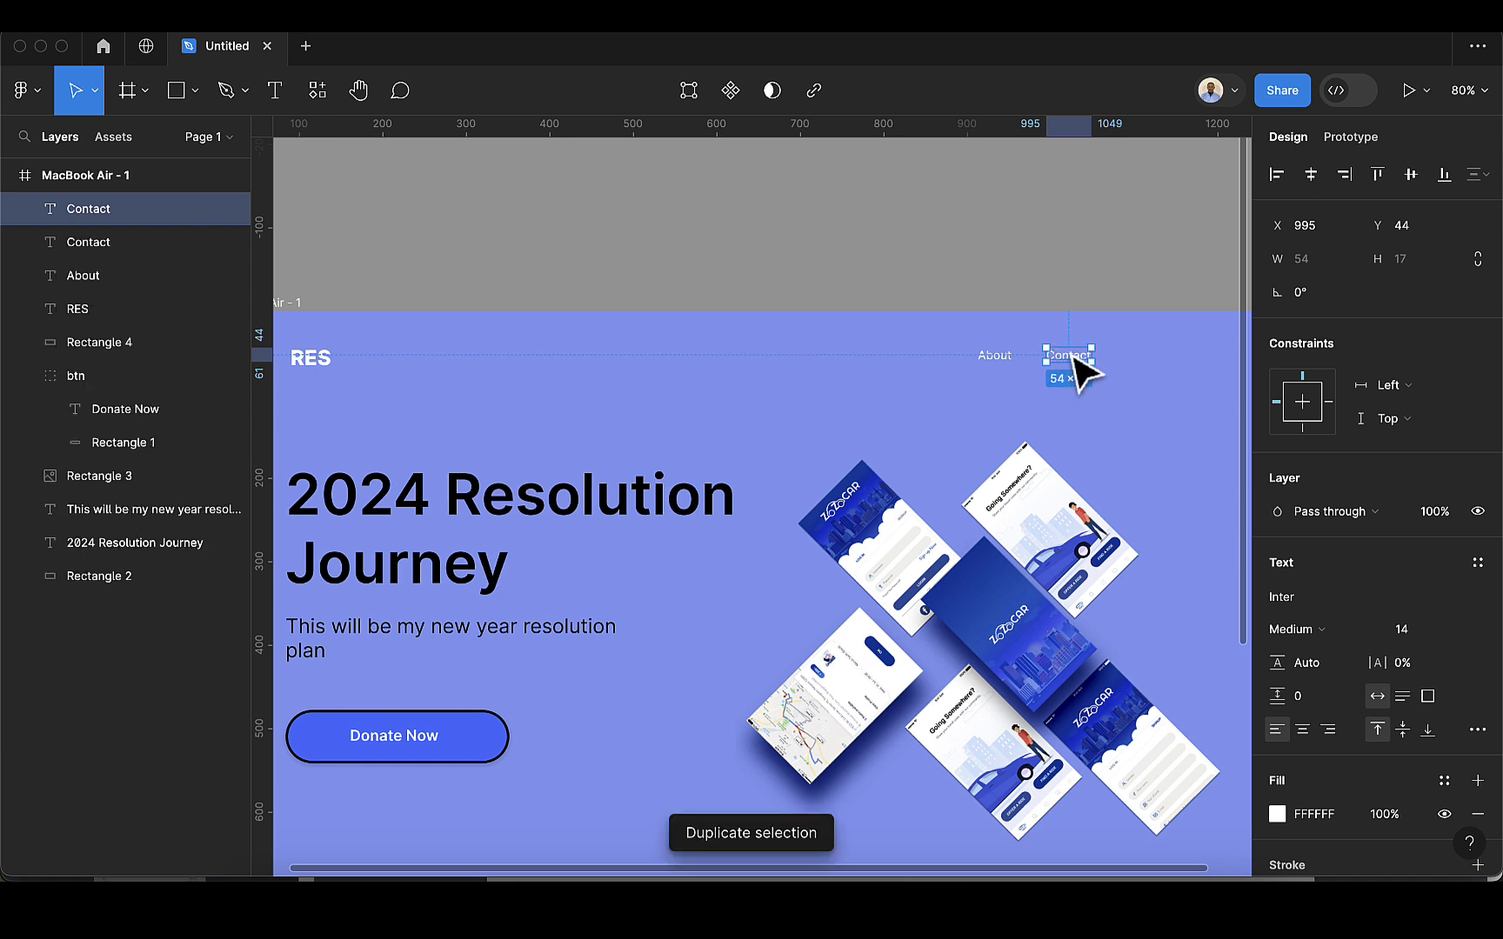
pyautogui.moveTo(1078, 357); pyautogui.dragTo(1155, 357)
pyautogui.doubleClick(1157, 356)
pyautogui.press('BackSpace')
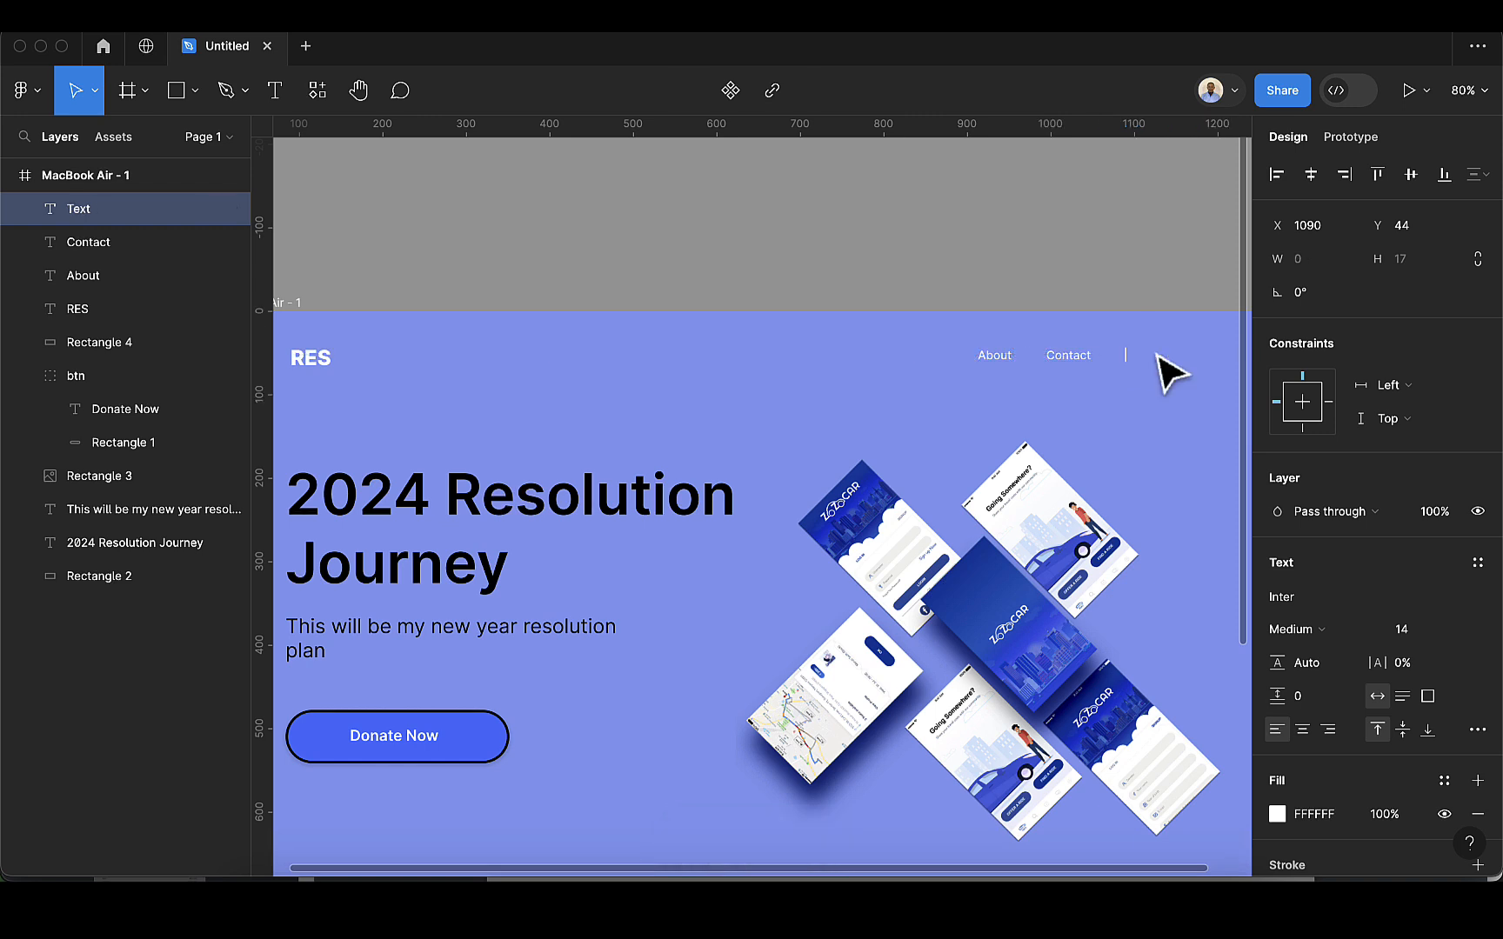
pyautogui.write('Services')
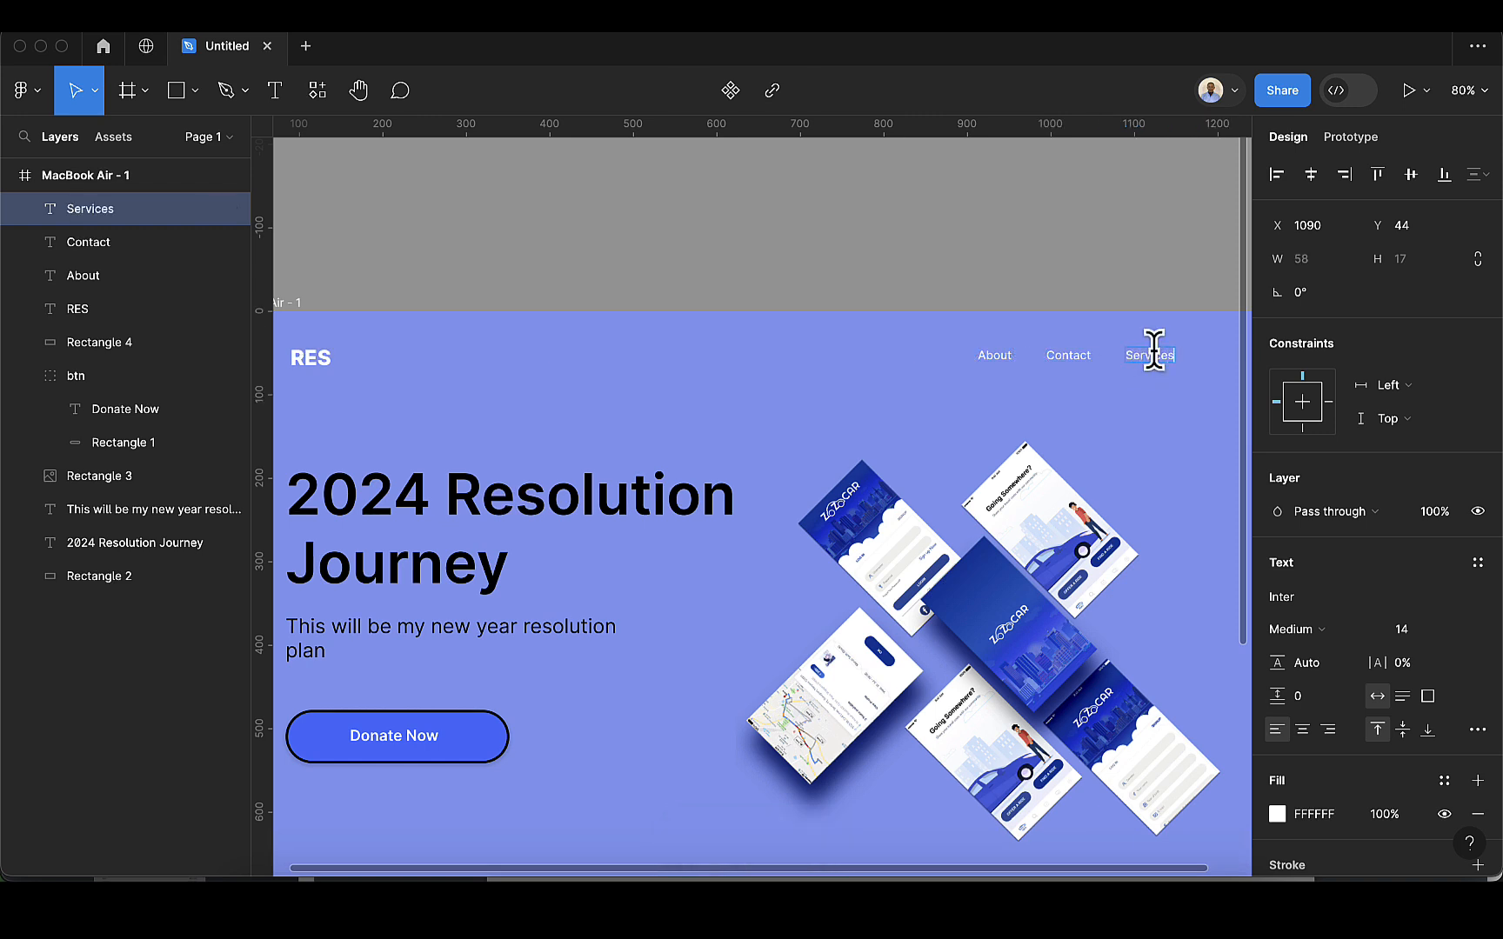
pyautogui.press('Escape')
pyautogui.scroll(-5, 1026, 287)
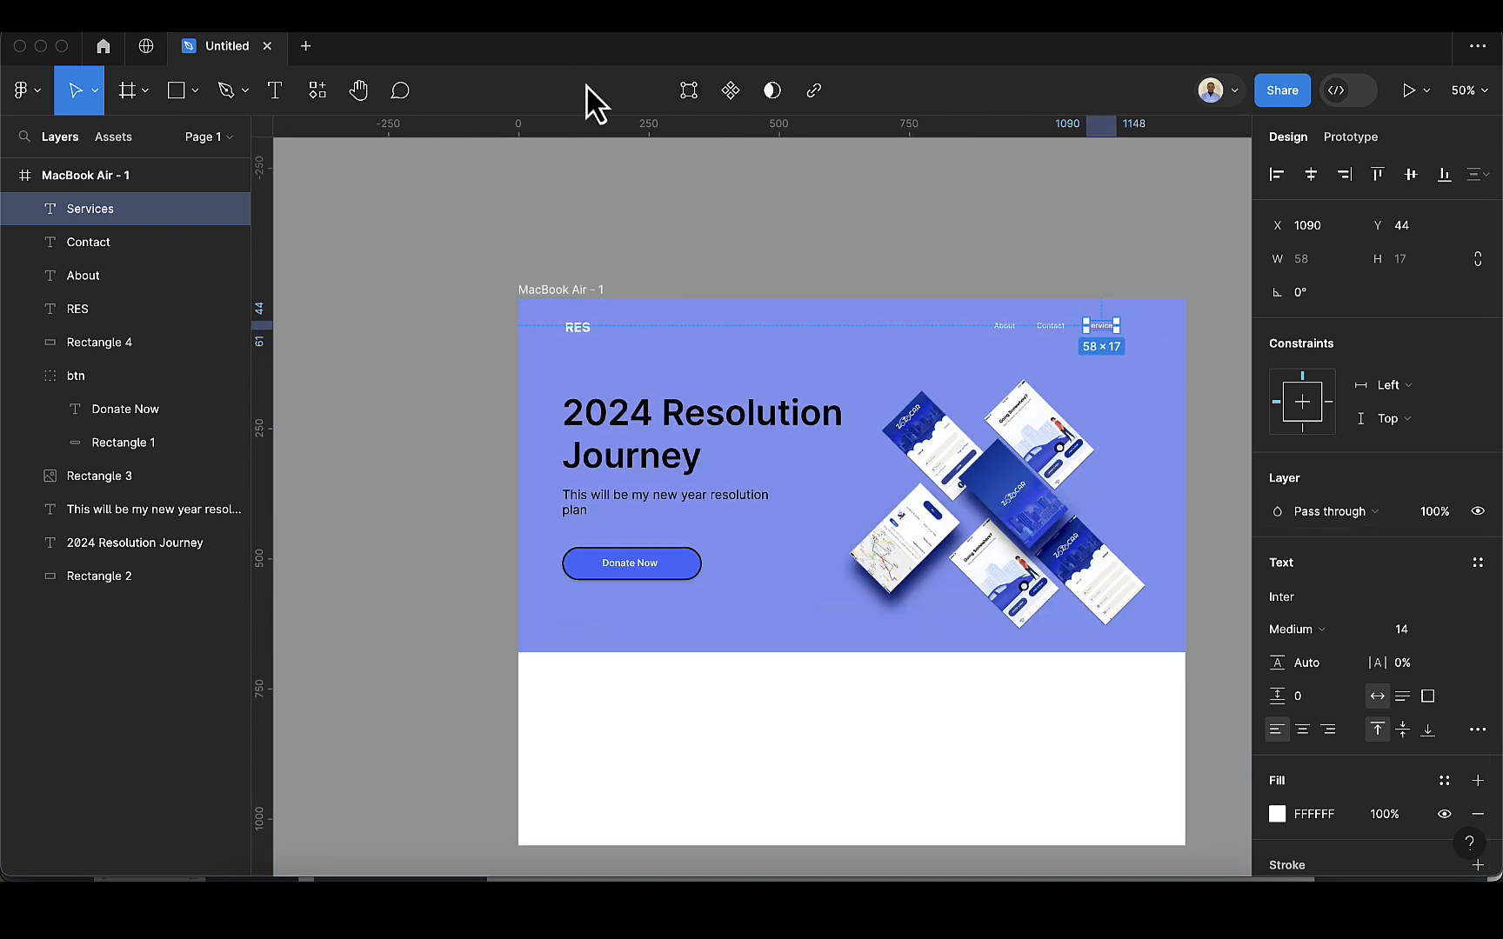
# Step: Change the fill of the "2024 Resolution Journey" heading to white (FFFFFF)
pyautogui.click(631, 207)
pyautogui.hscroll(3, 633, 217)
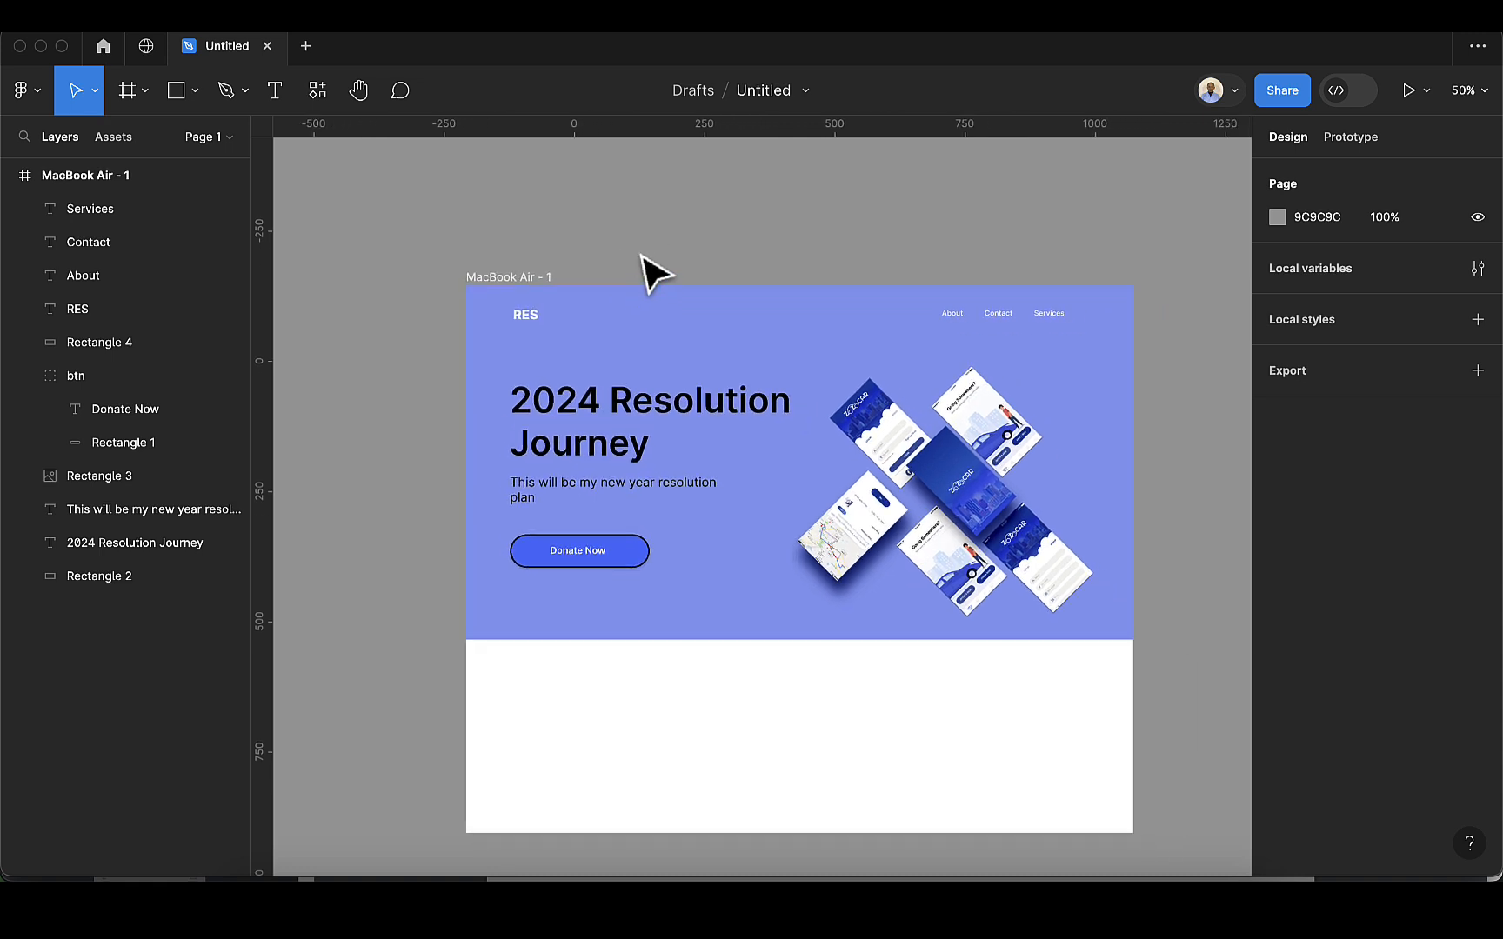
pyautogui.scroll(3, 651, 272)
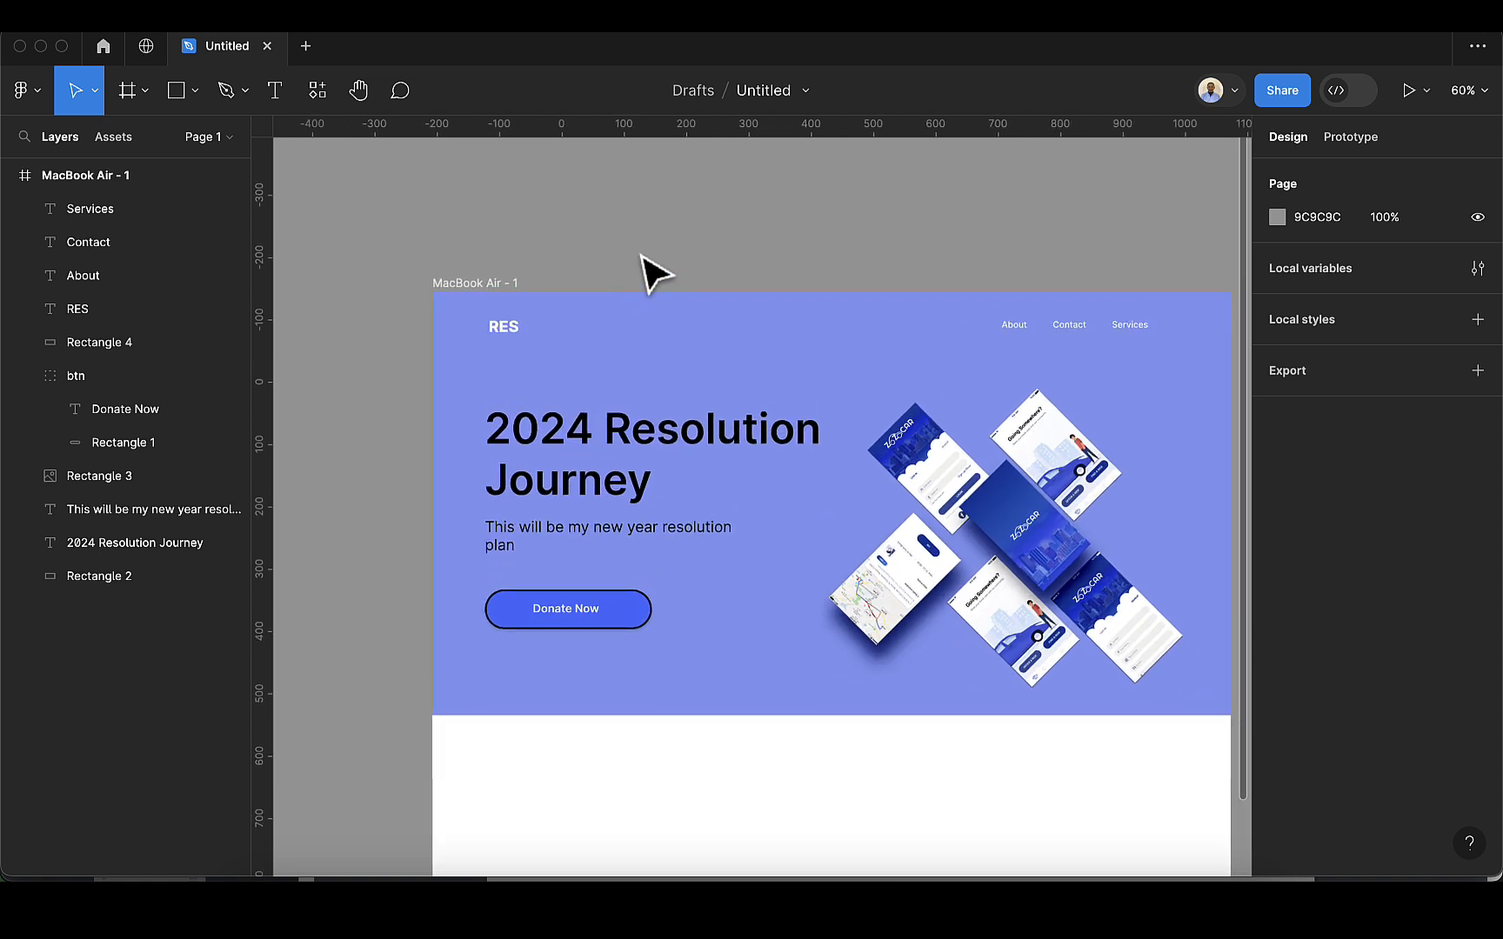
pyautogui.click(613, 444)
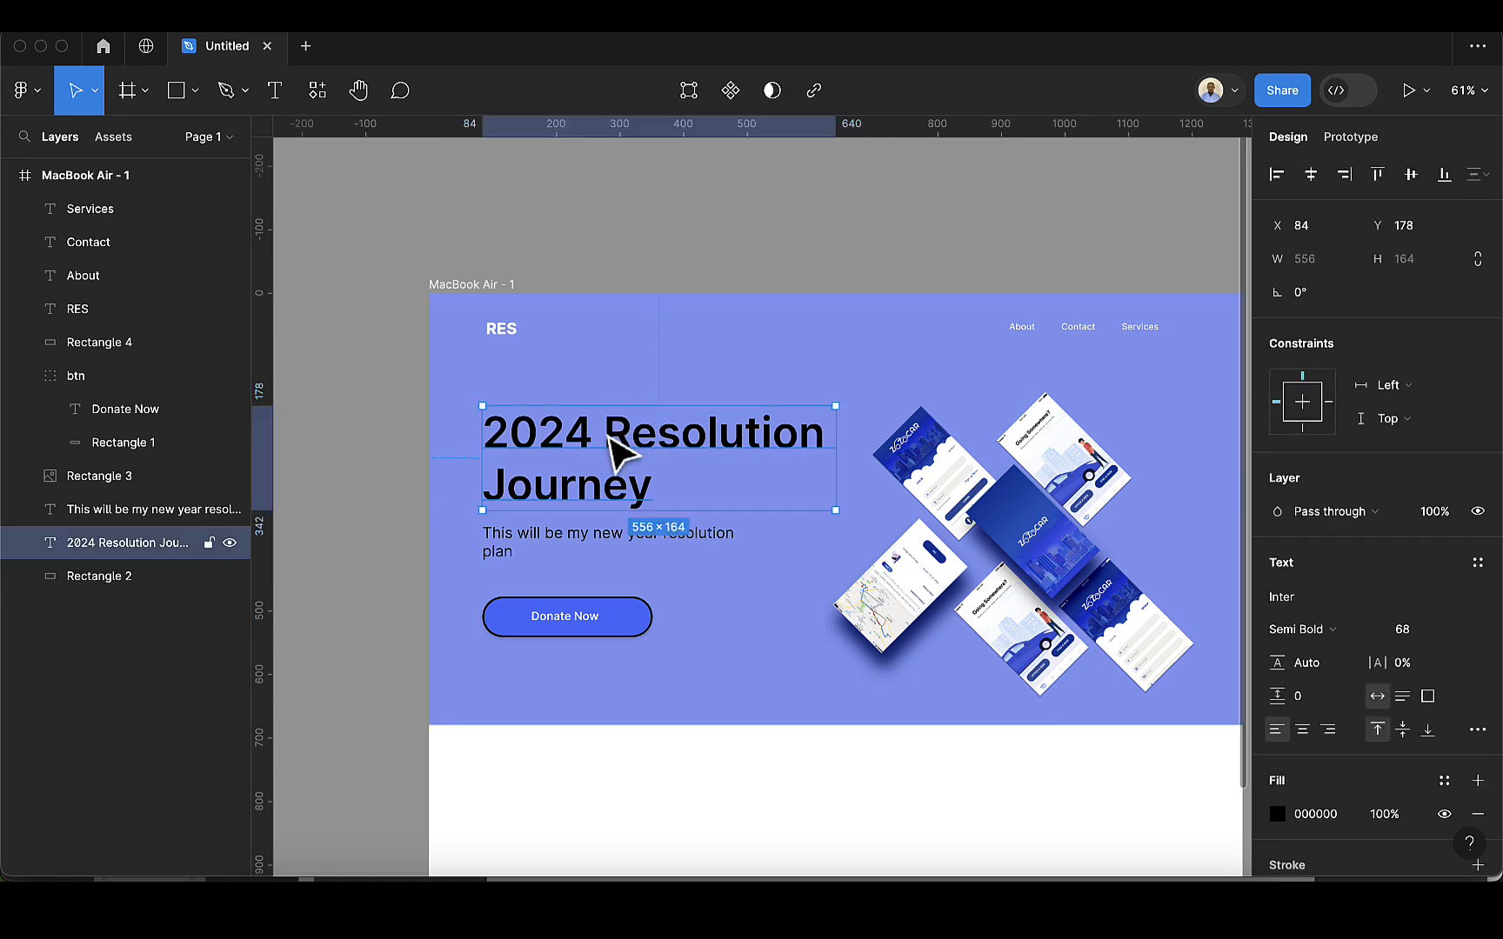
pyautogui.scroll(-2, 1300, 696)
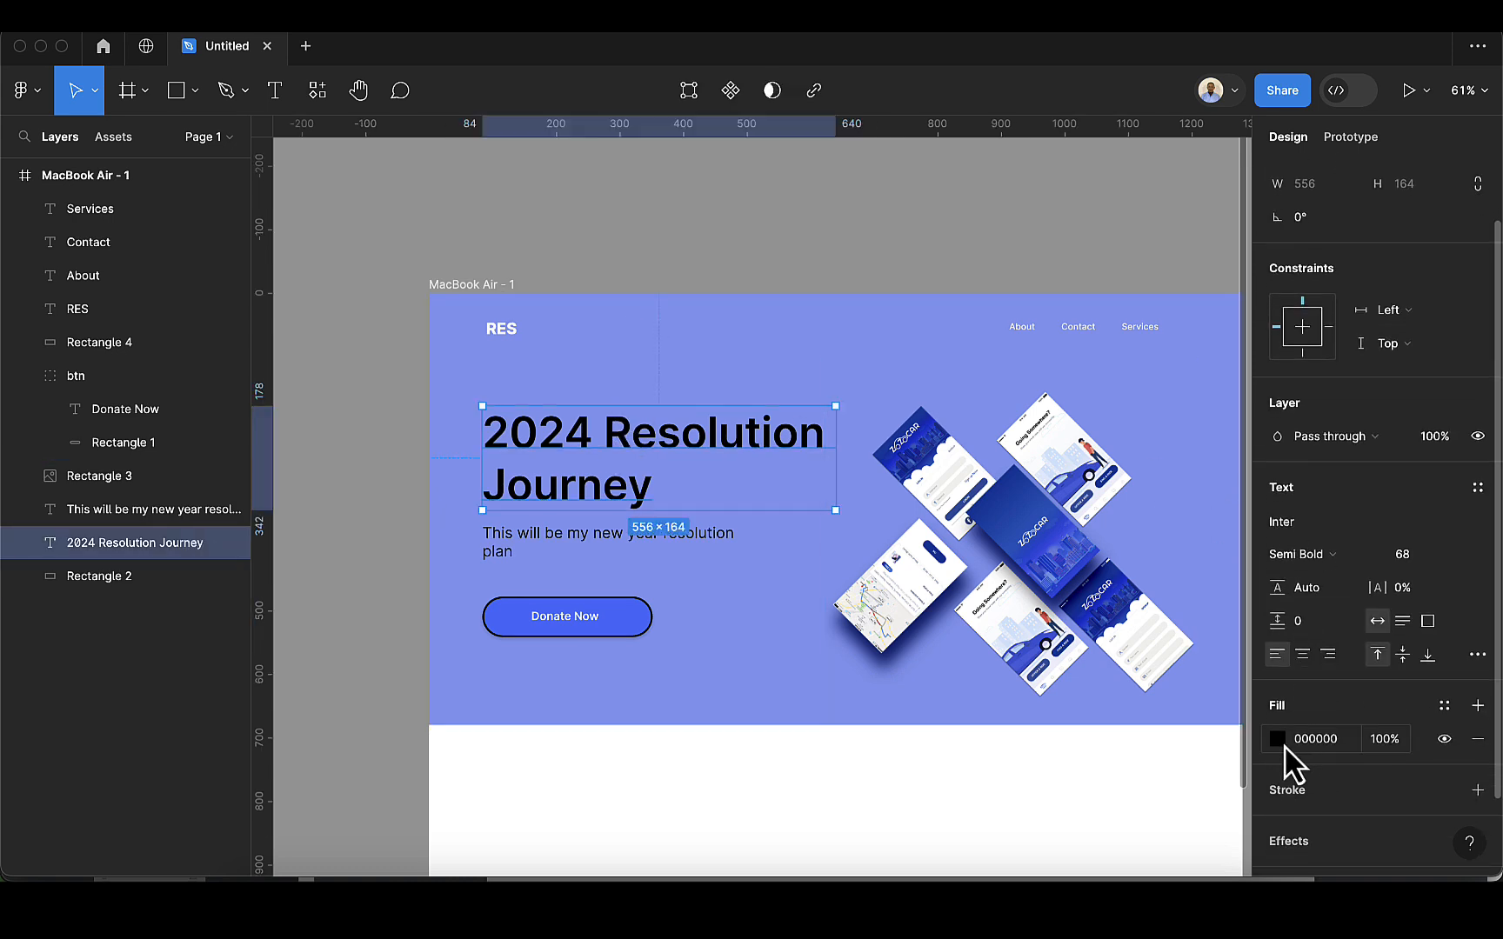
pyautogui.click(1277, 739)
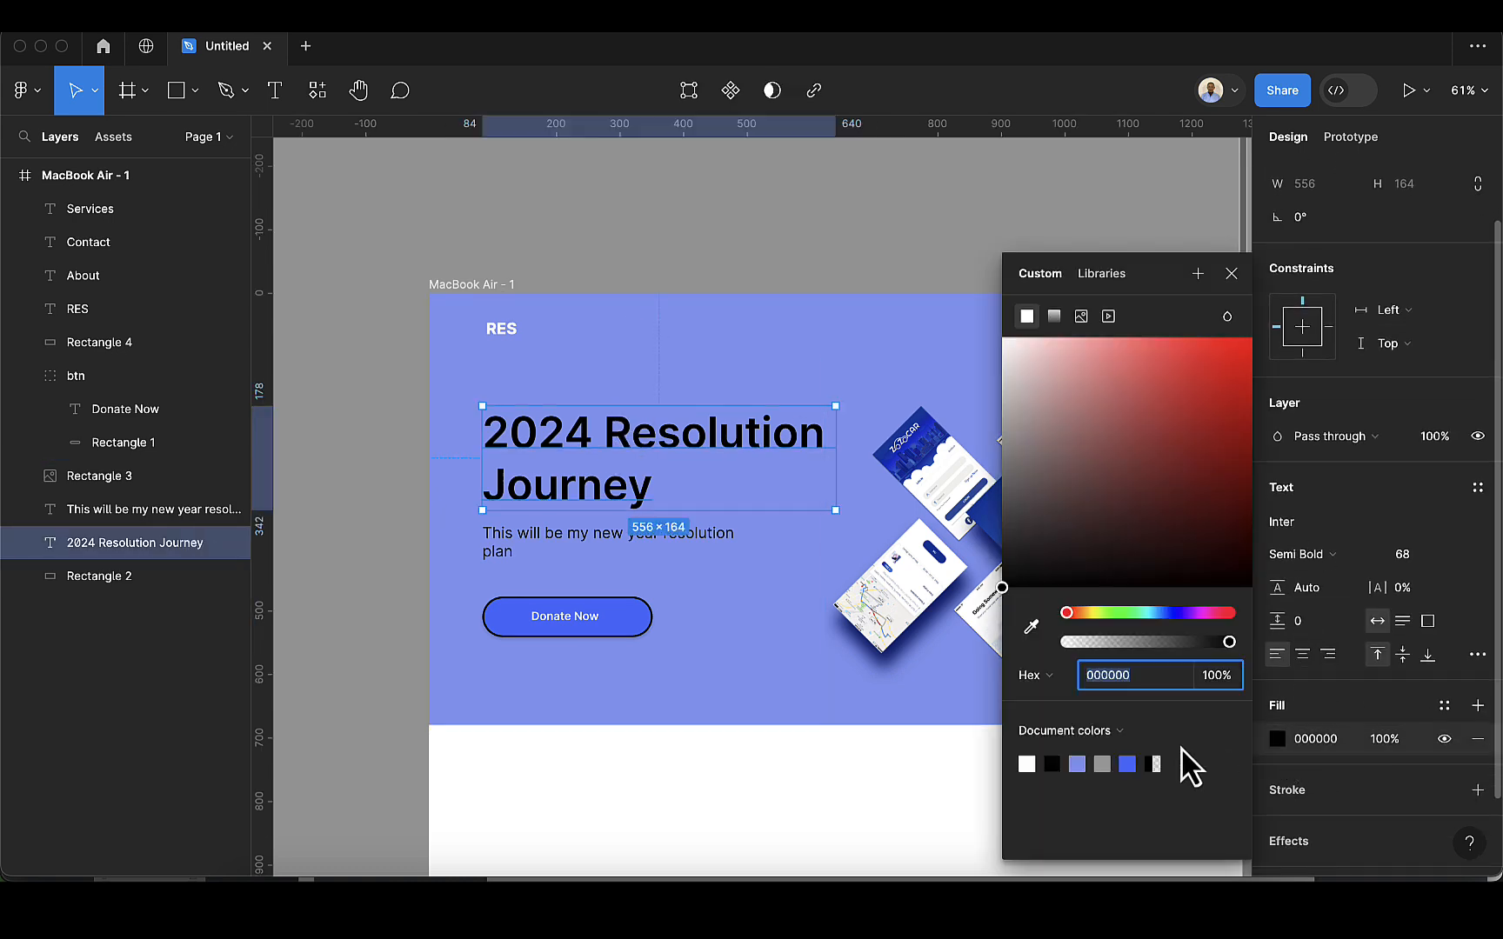
pyautogui.click(1027, 764)
pyautogui.click(1231, 274)
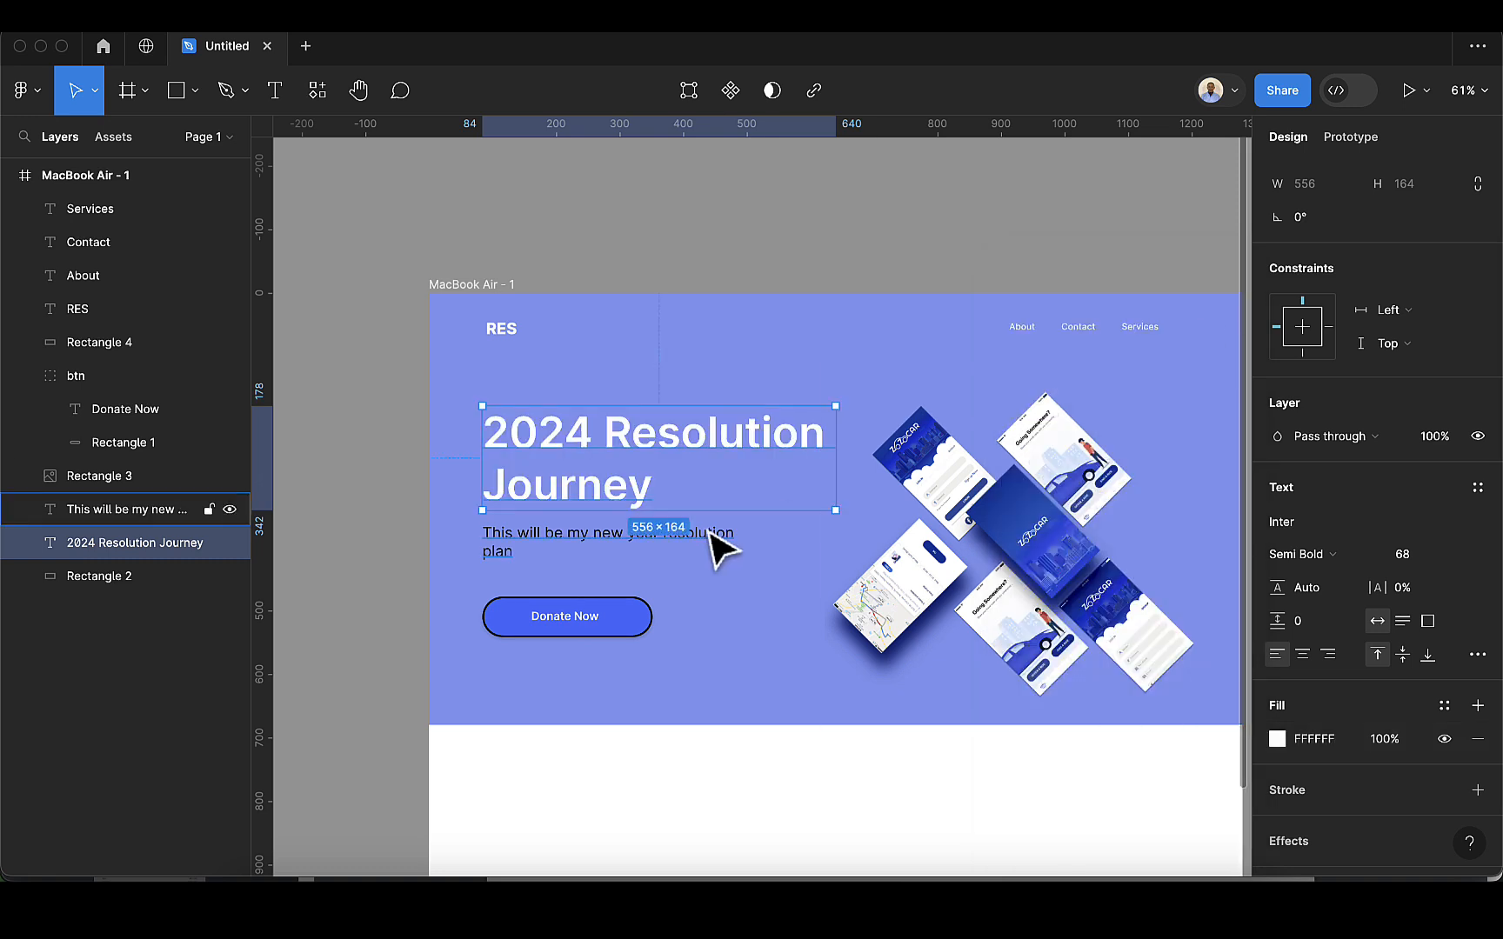
# Step: Change the subtext below the heading to a white (FFFFFF) fill and set its font size to 18
pyautogui.click(715, 542)
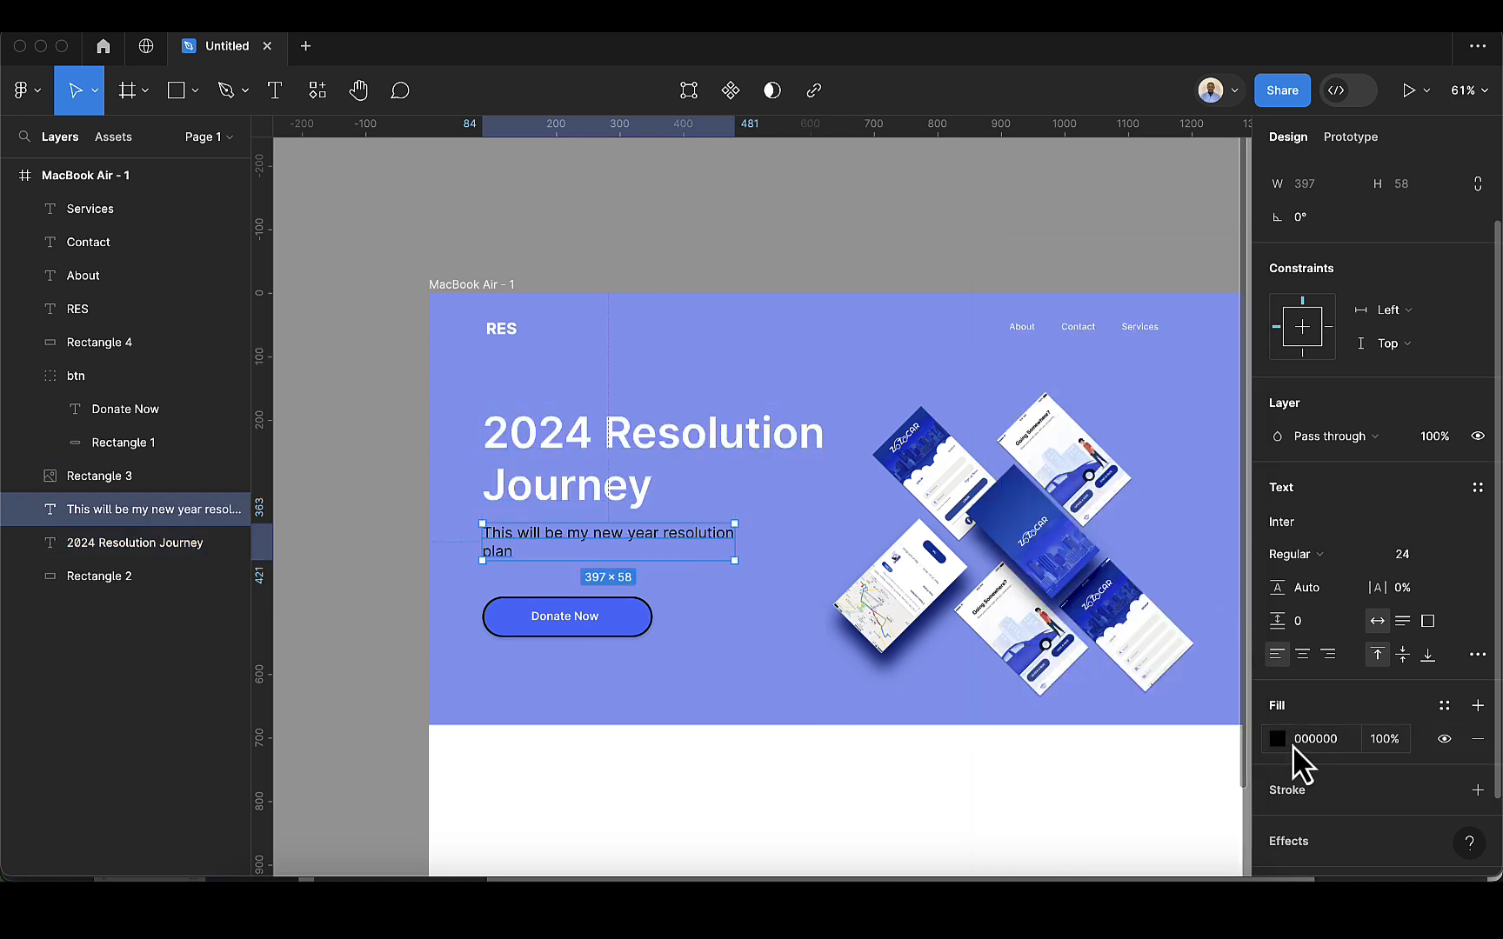
pyautogui.click(1277, 740)
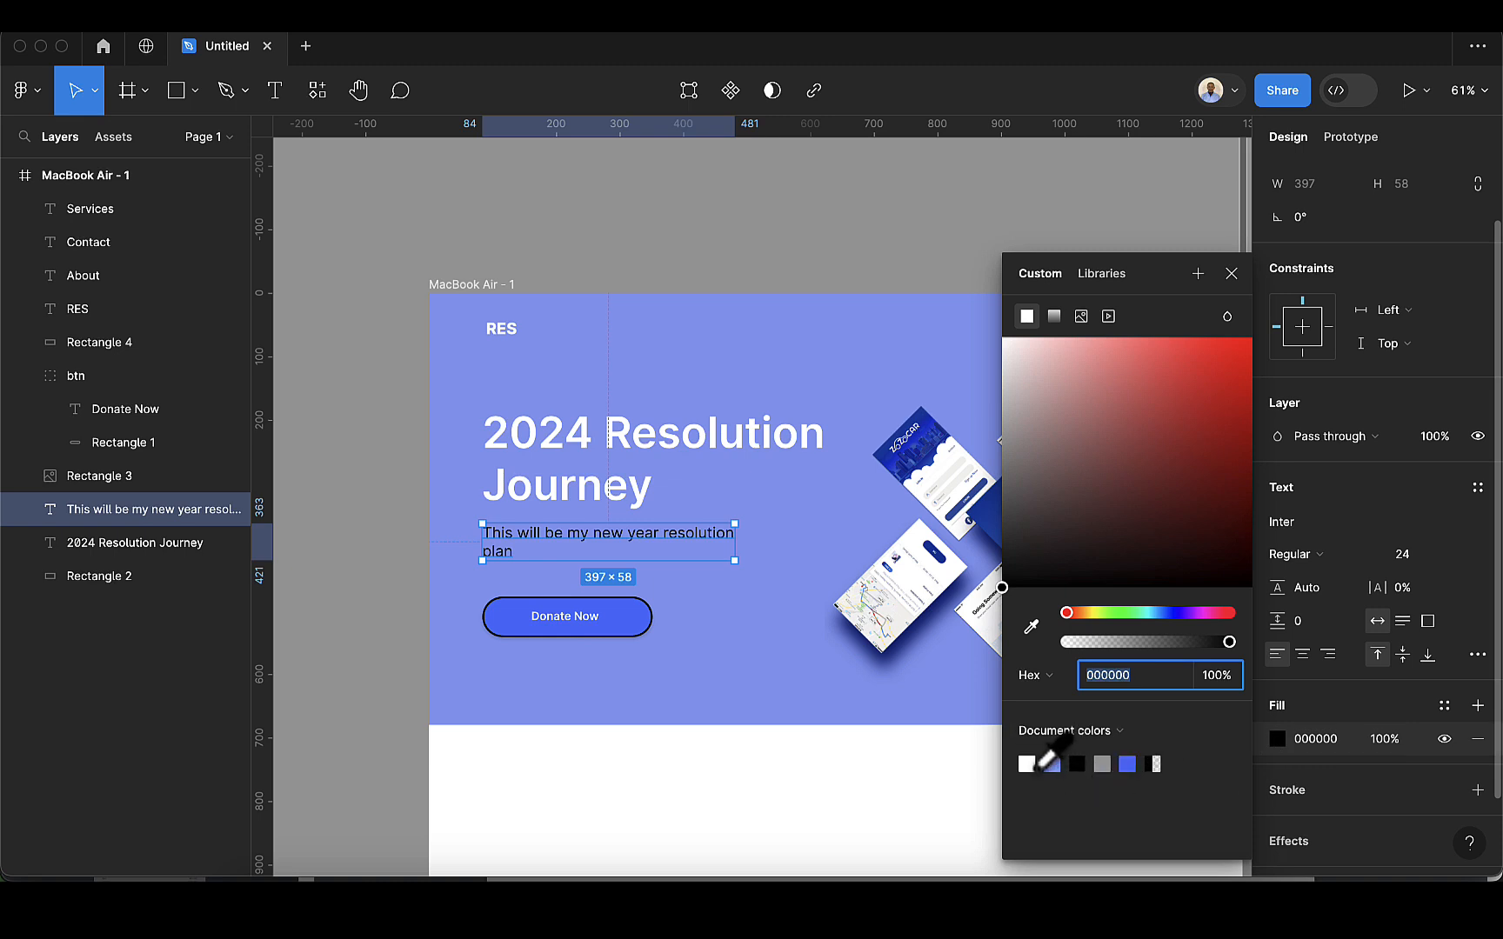
pyautogui.click(1026, 764)
pyautogui.click(1231, 275)
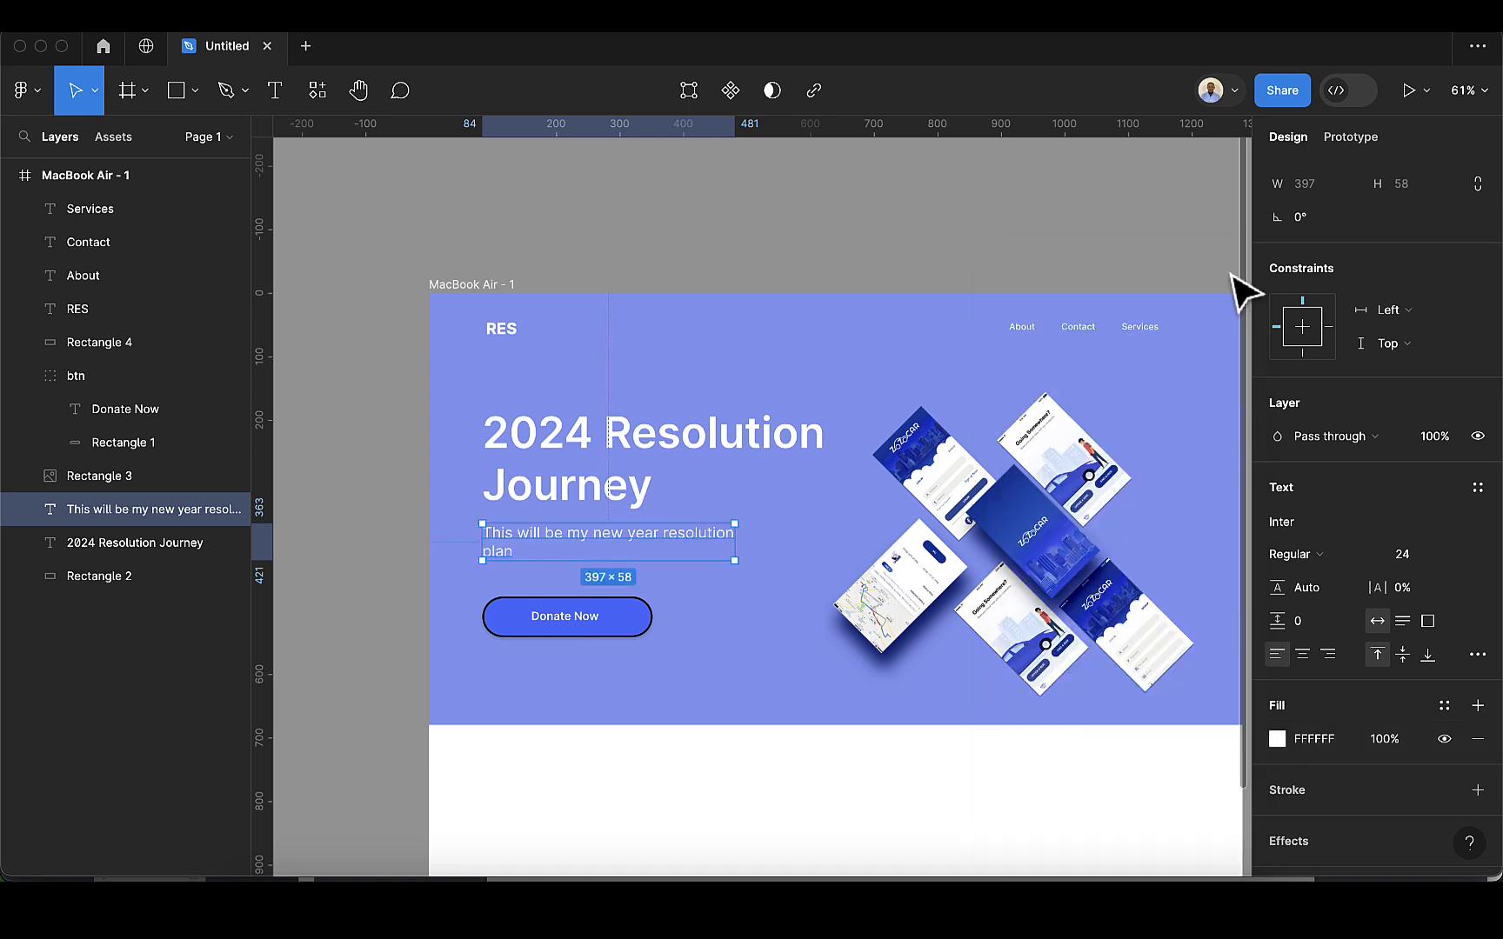
pyautogui.click(1402, 554)
pyautogui.write('18')
pyautogui.press('Return')
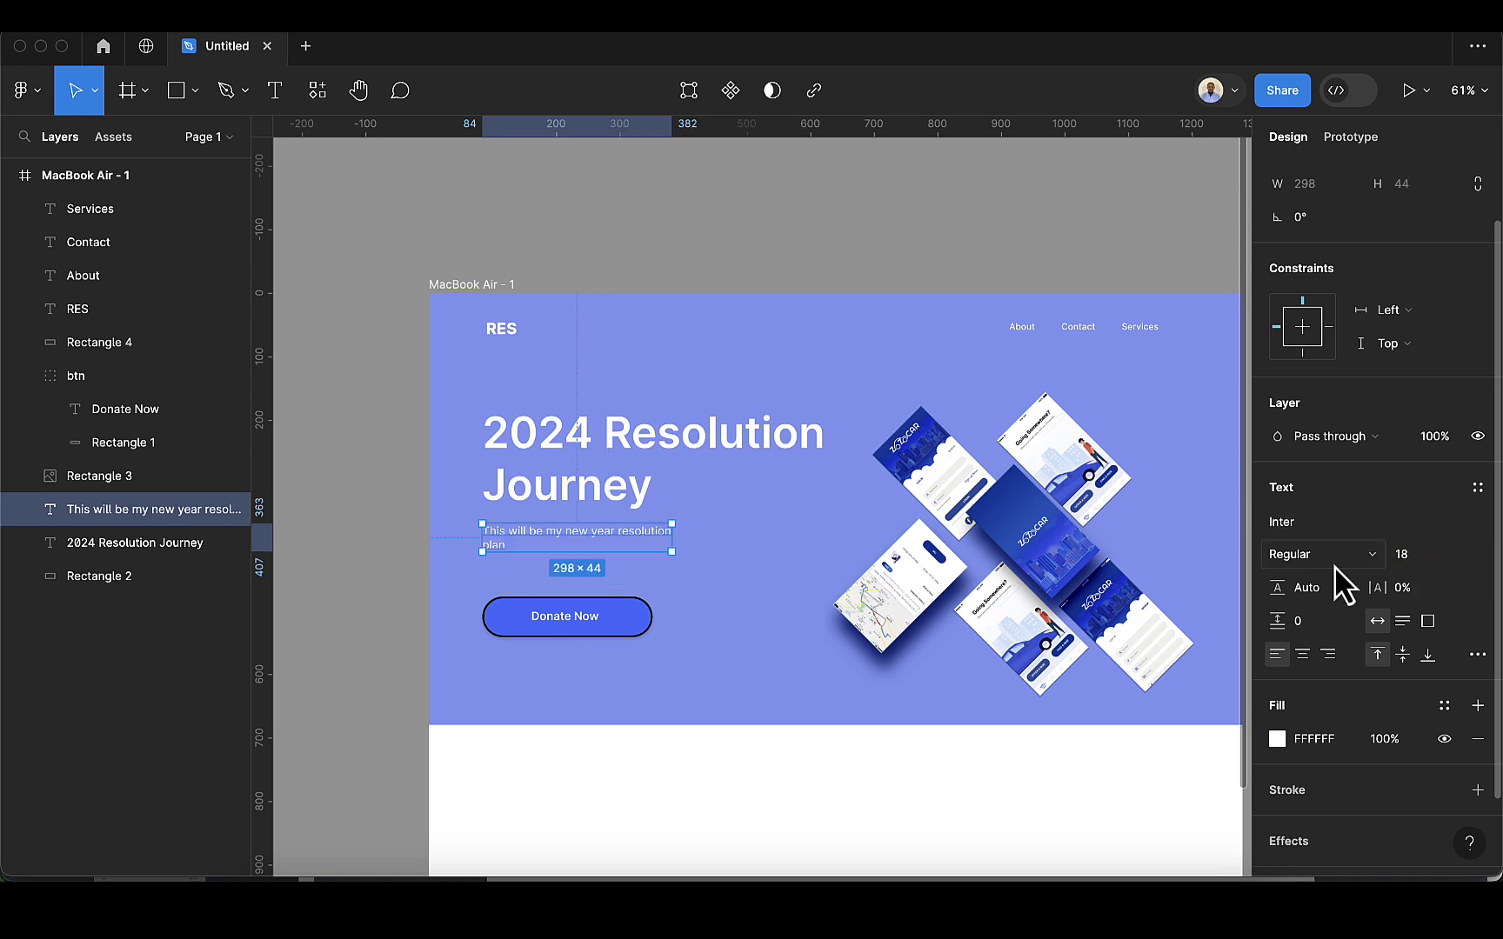
# Step: Change the "Donate Now" button's stroke color to white (FFFFFF)
pyautogui.click(641, 636)
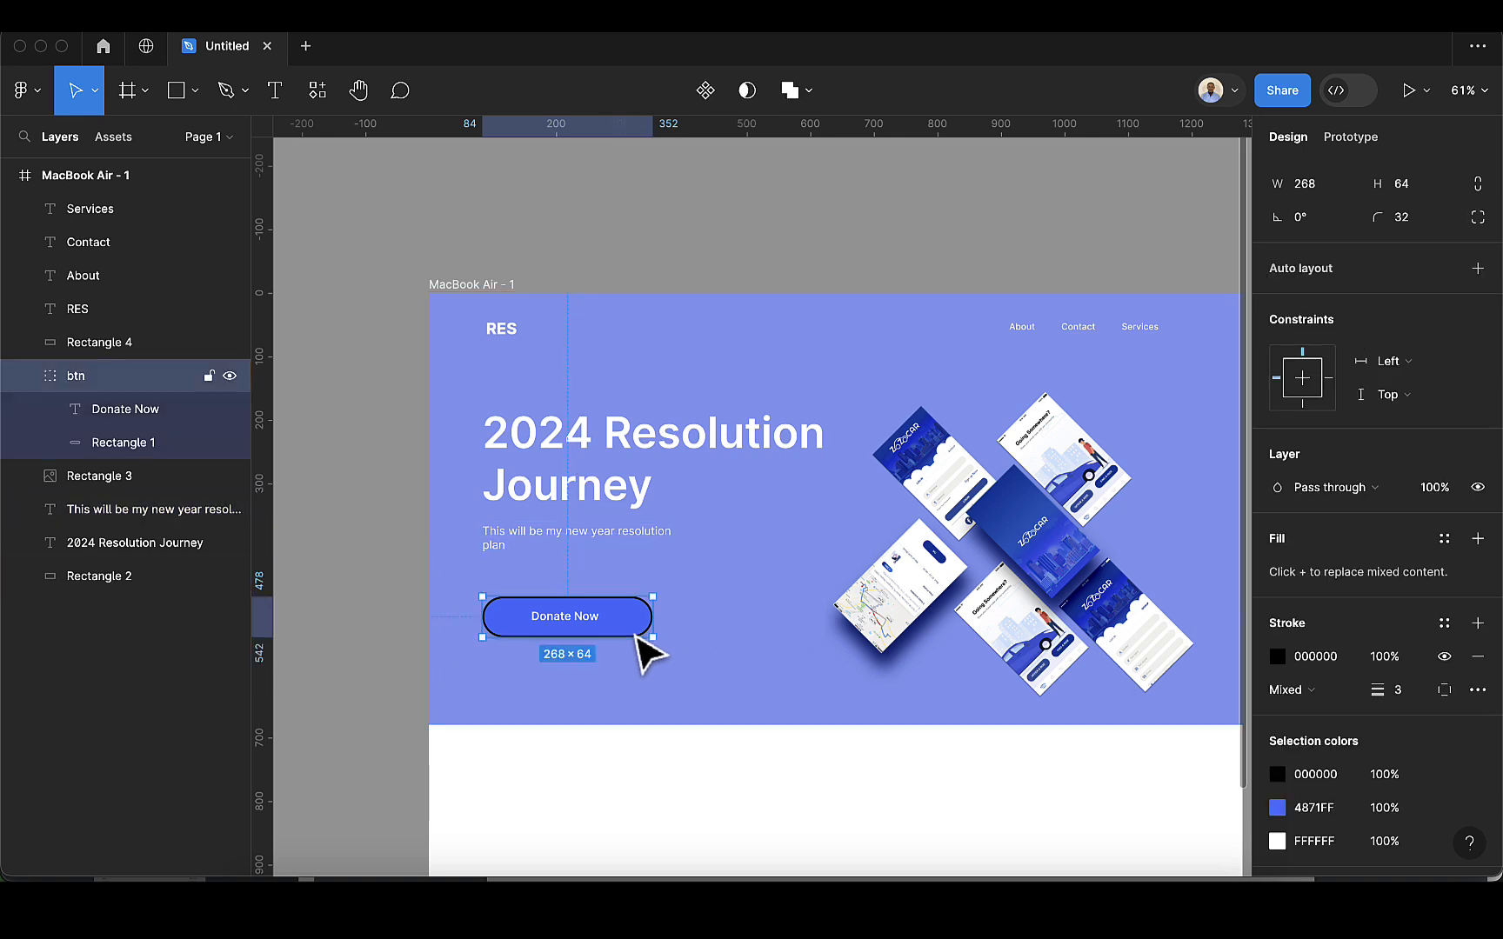
pyautogui.click(1276, 656)
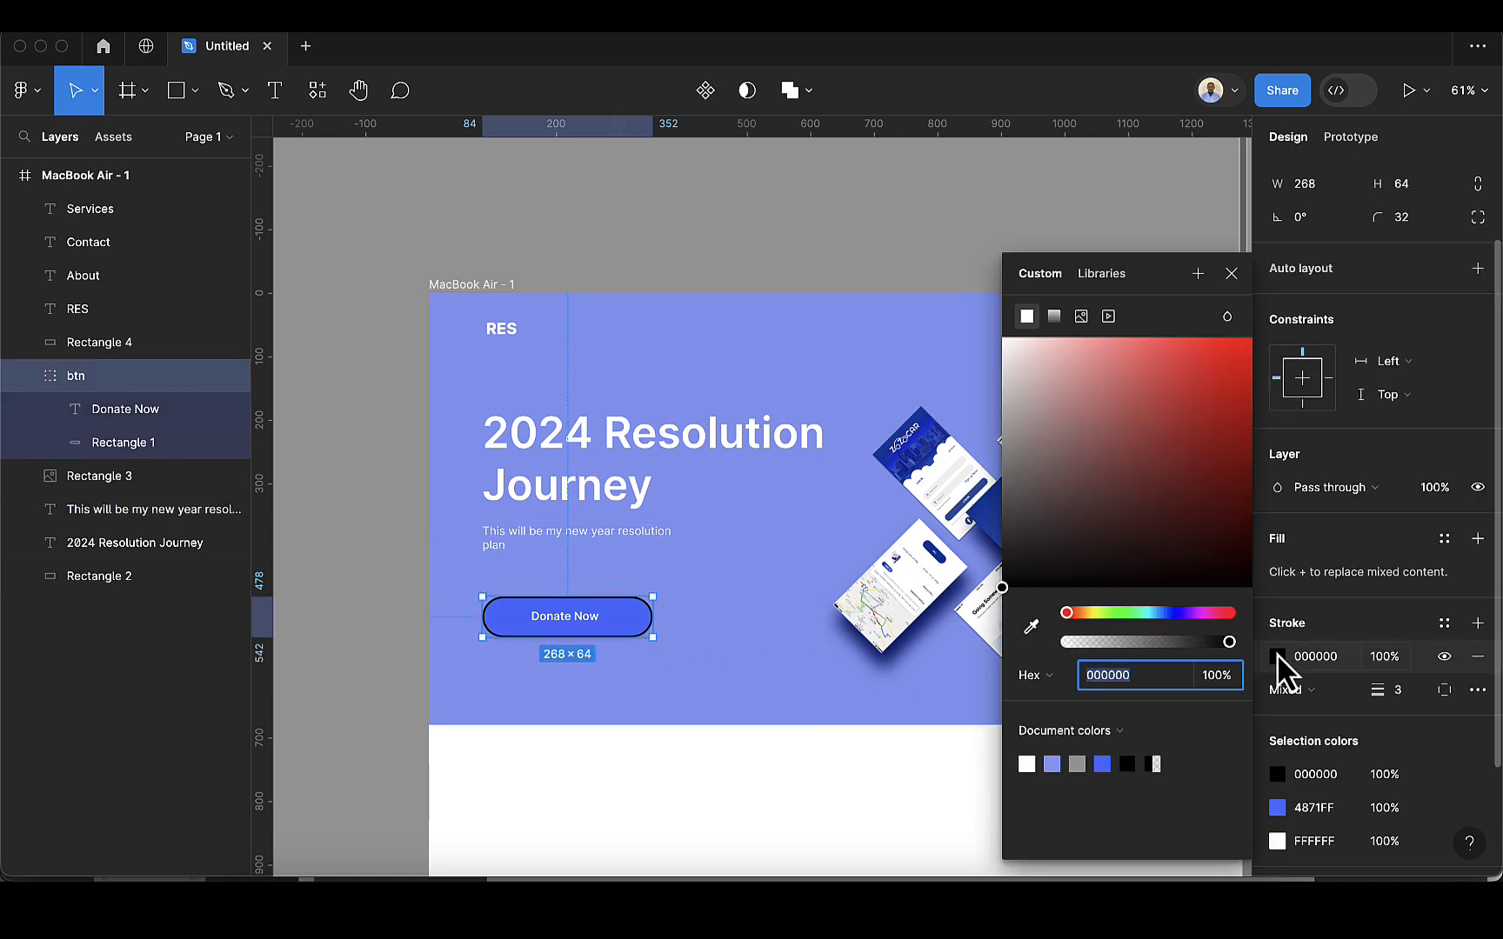
pyautogui.click(1027, 764)
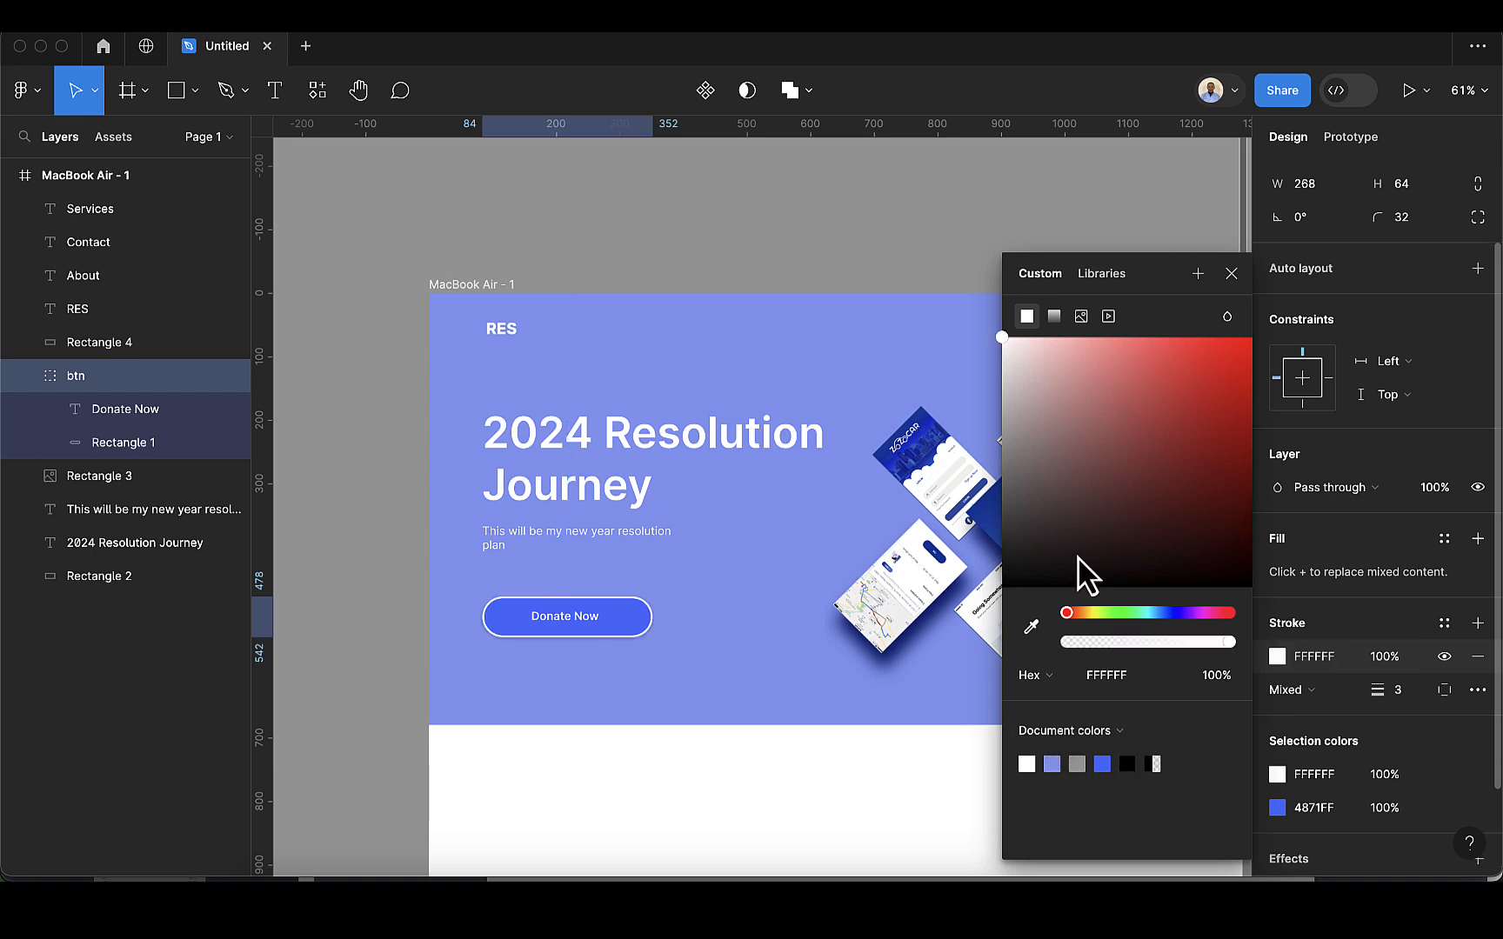
pyautogui.click(1230, 274)
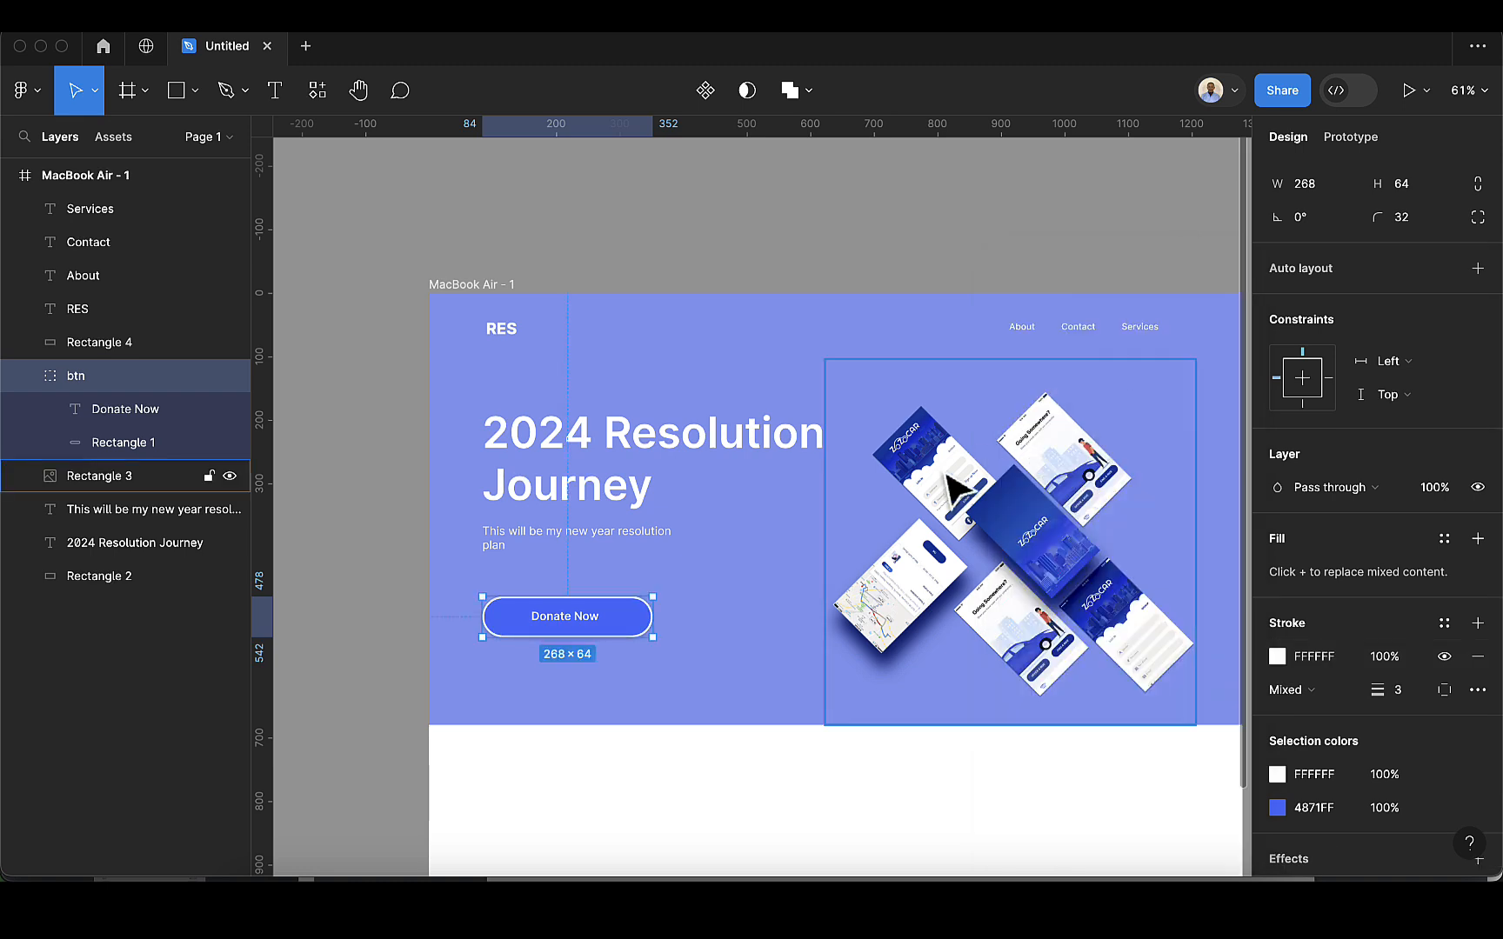
# Step: Recolor the "Donate Now" button's blue background to the hero's light blue, 859BF0, and deselect the button
pyautogui.scroll(-1, 1323, 736)
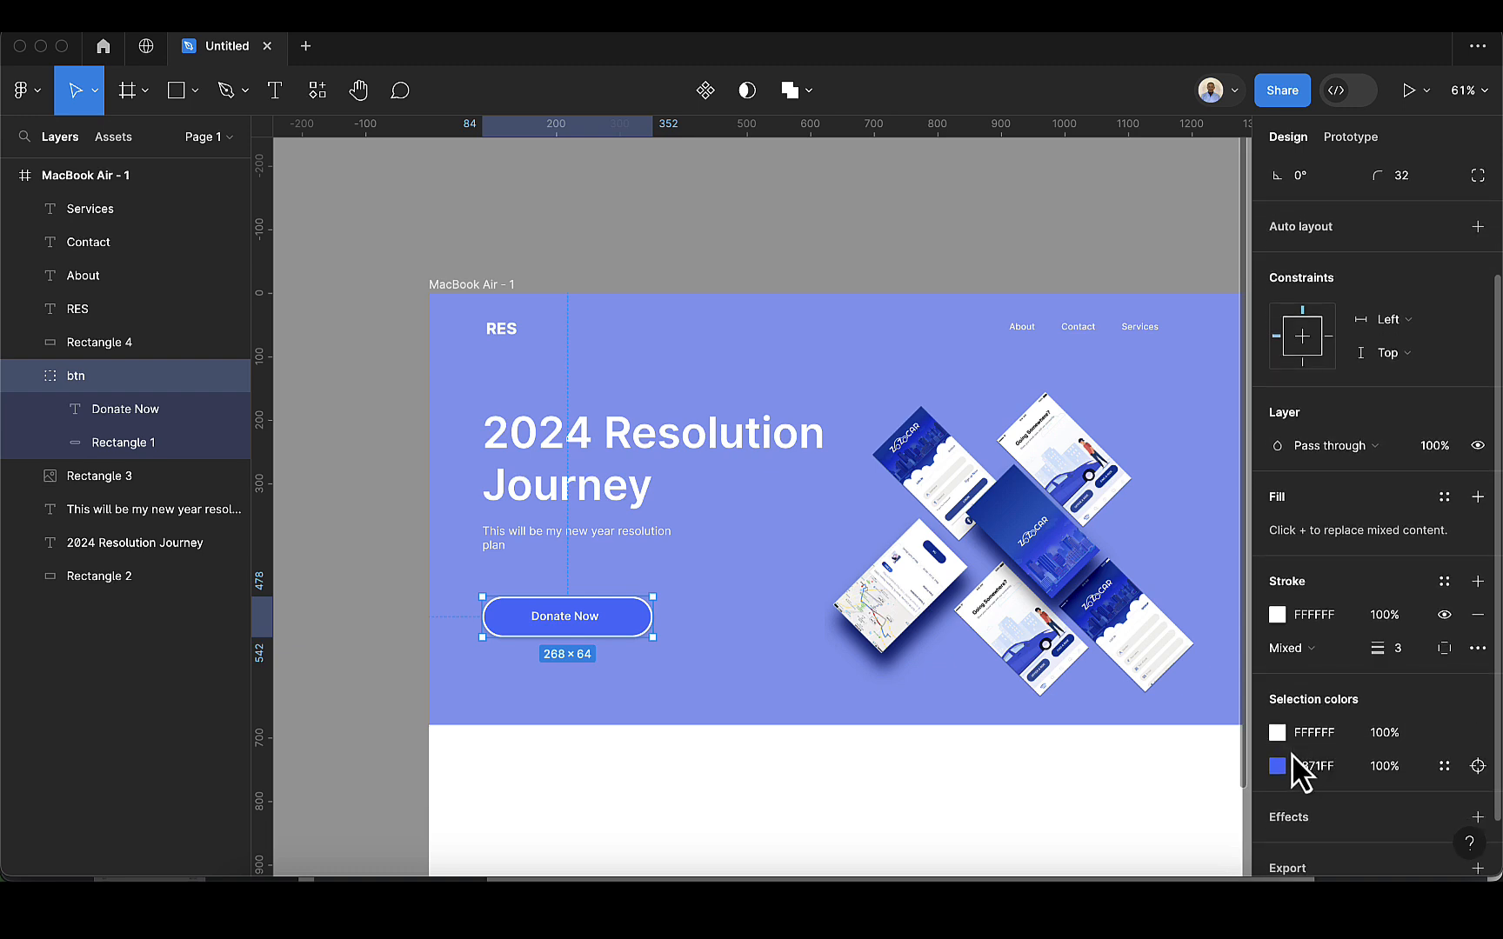
pyautogui.click(1278, 767)
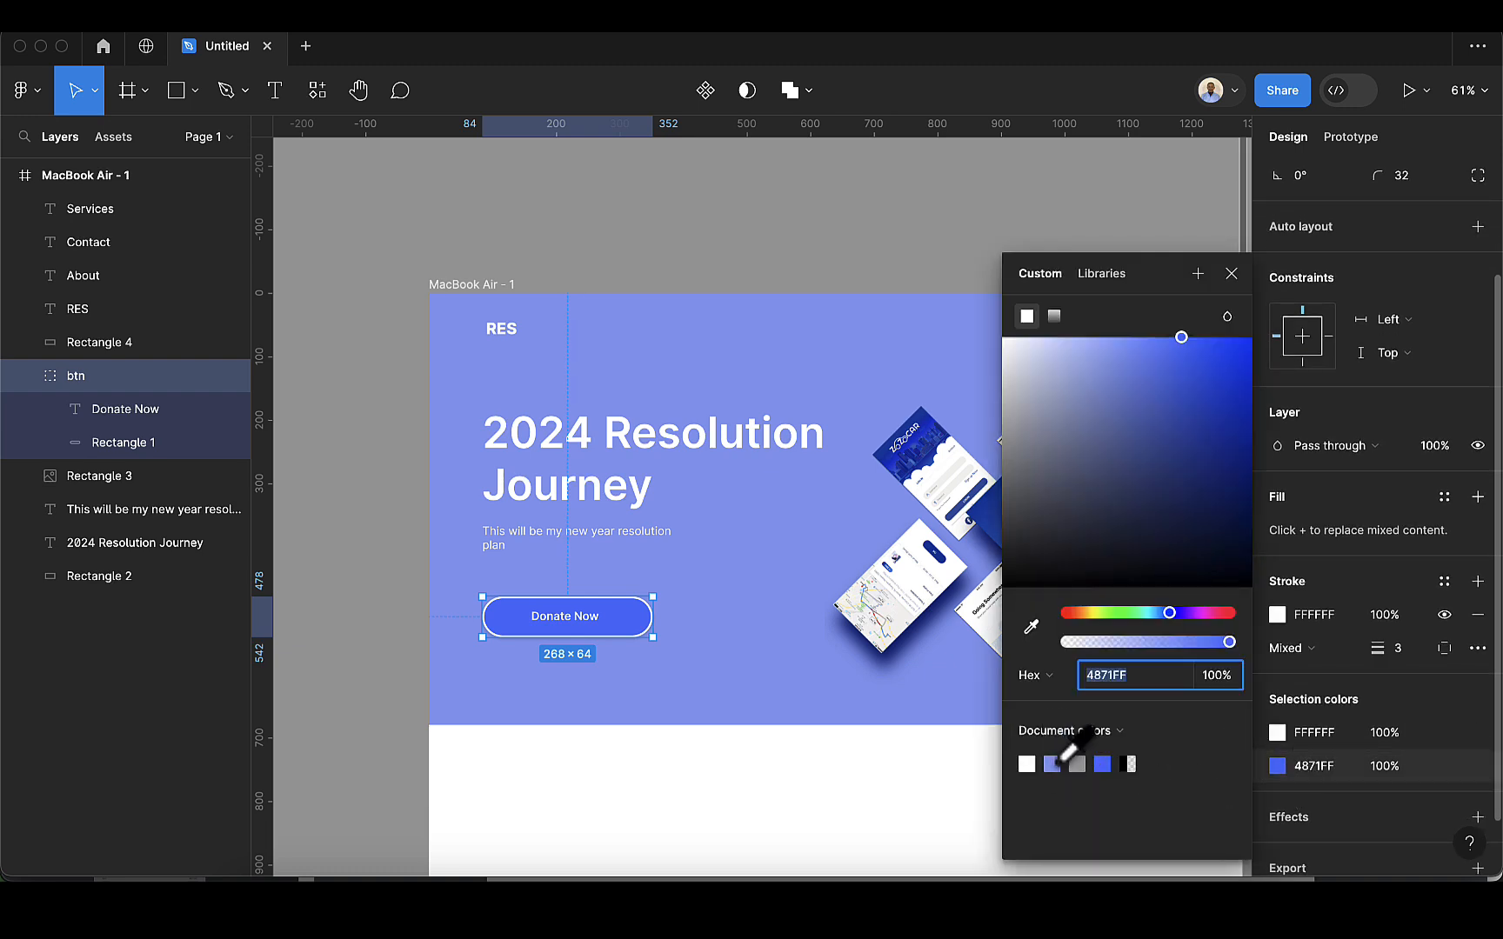
pyautogui.click(1051, 764)
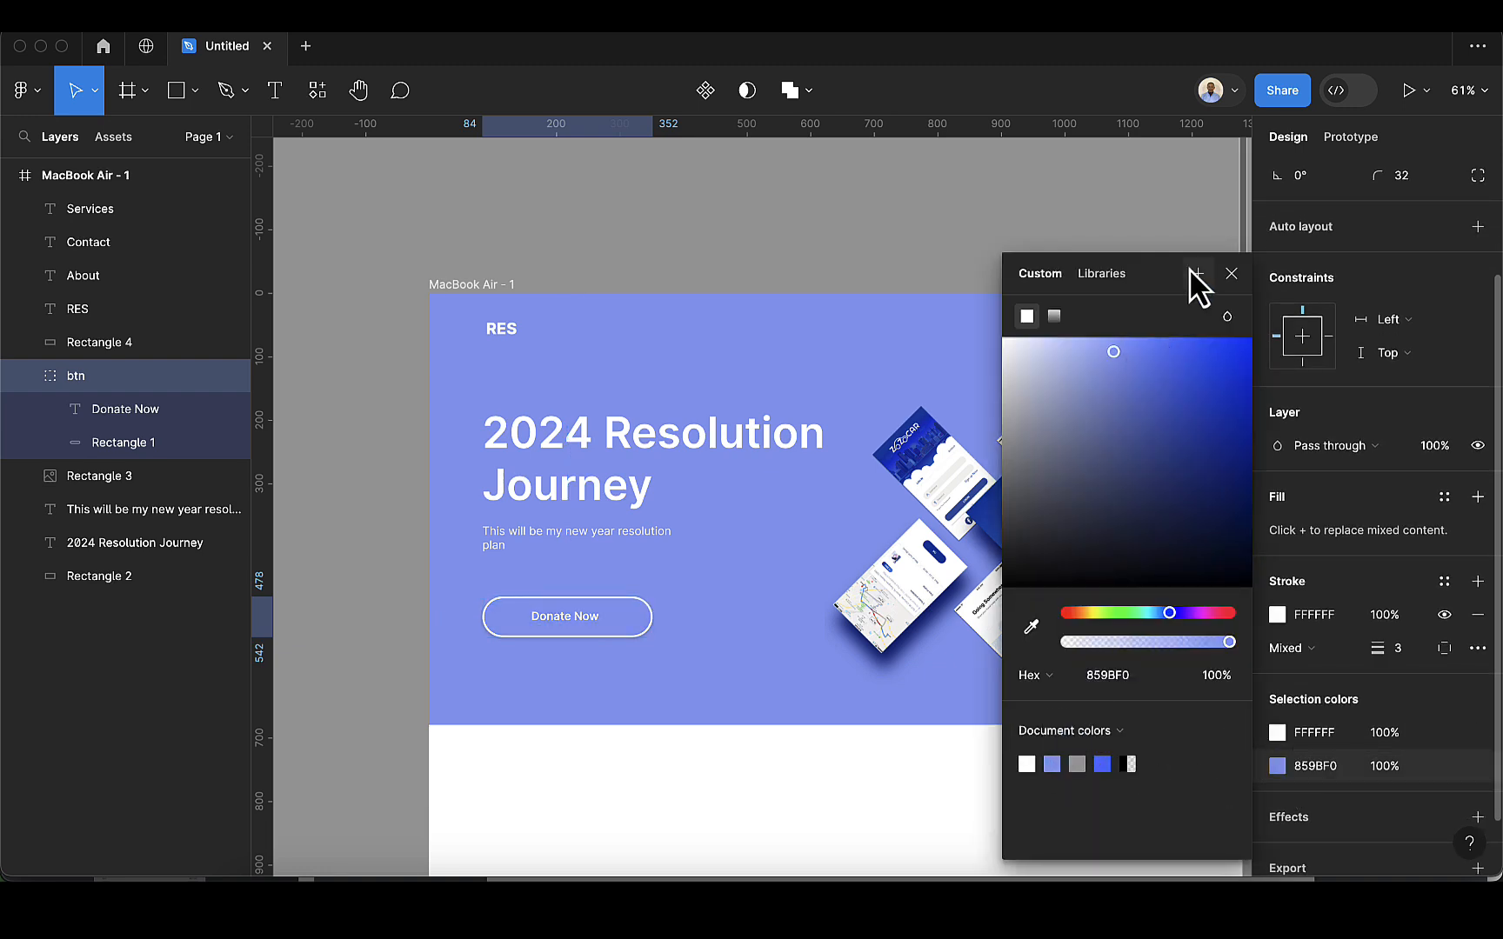
pyautogui.click(1231, 273)
pyautogui.click(1080, 287)
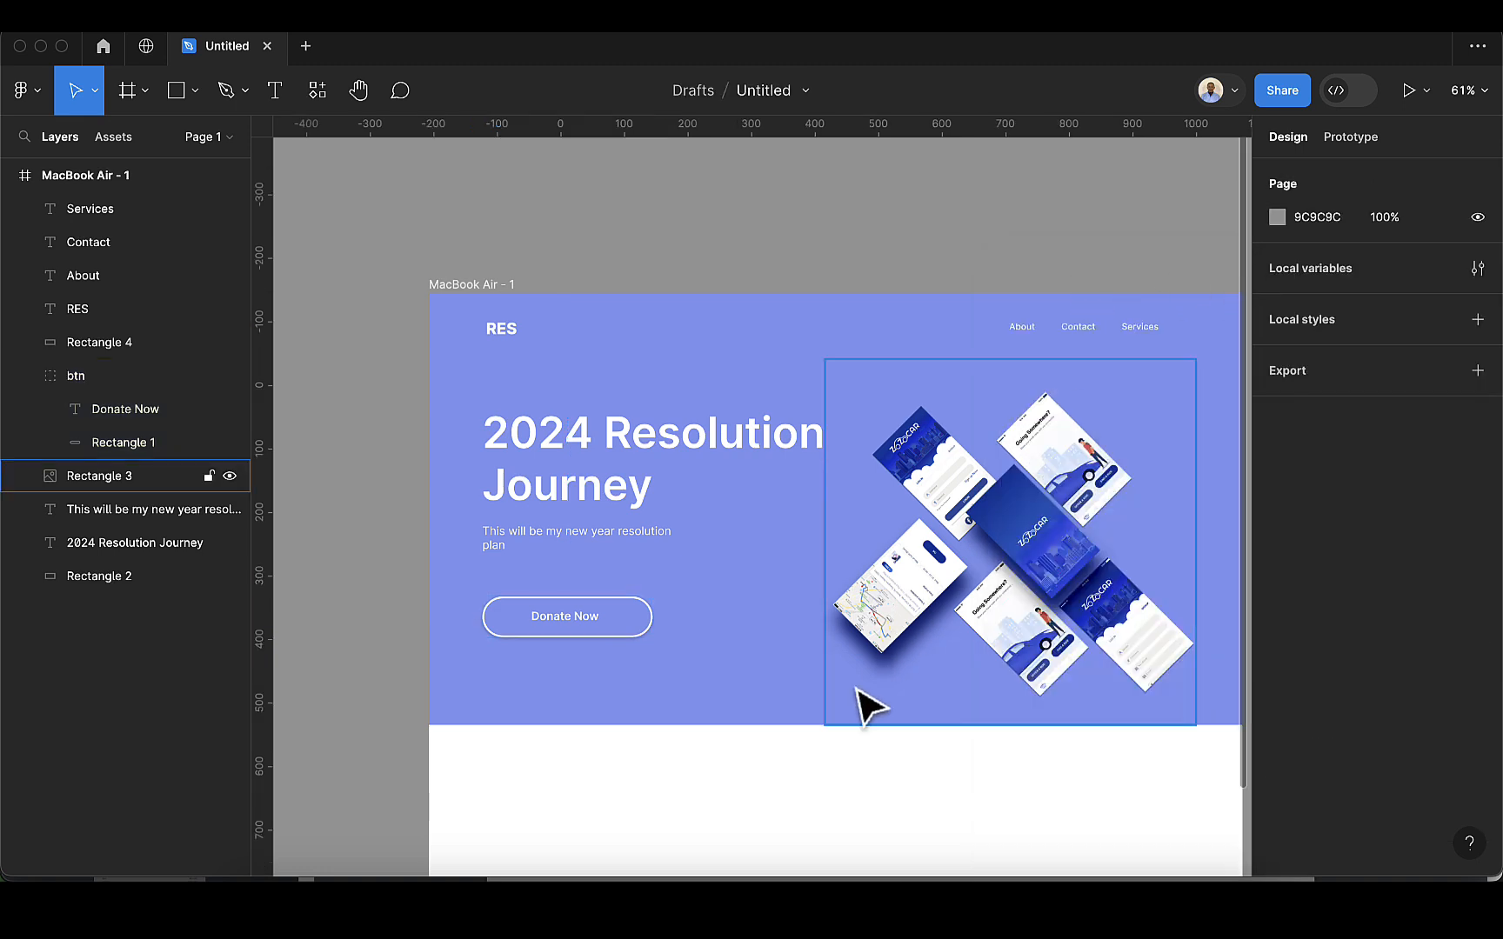
# Step: Select the "About" navigation label in the hero's header row
pyautogui.hscroll(3, 849, 712)
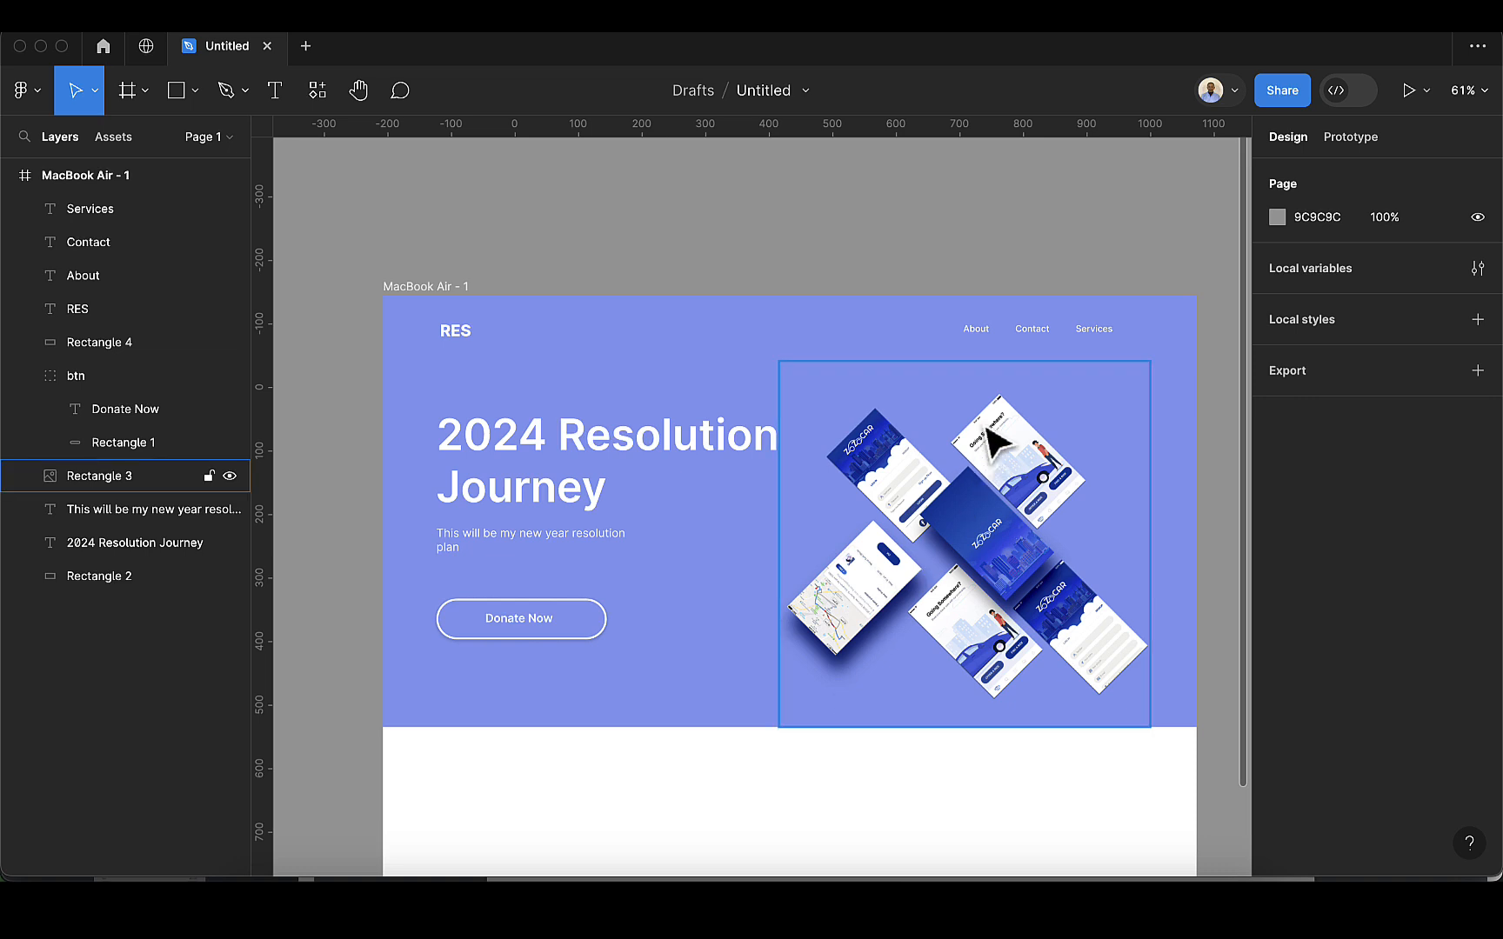
pyautogui.click(979, 336)
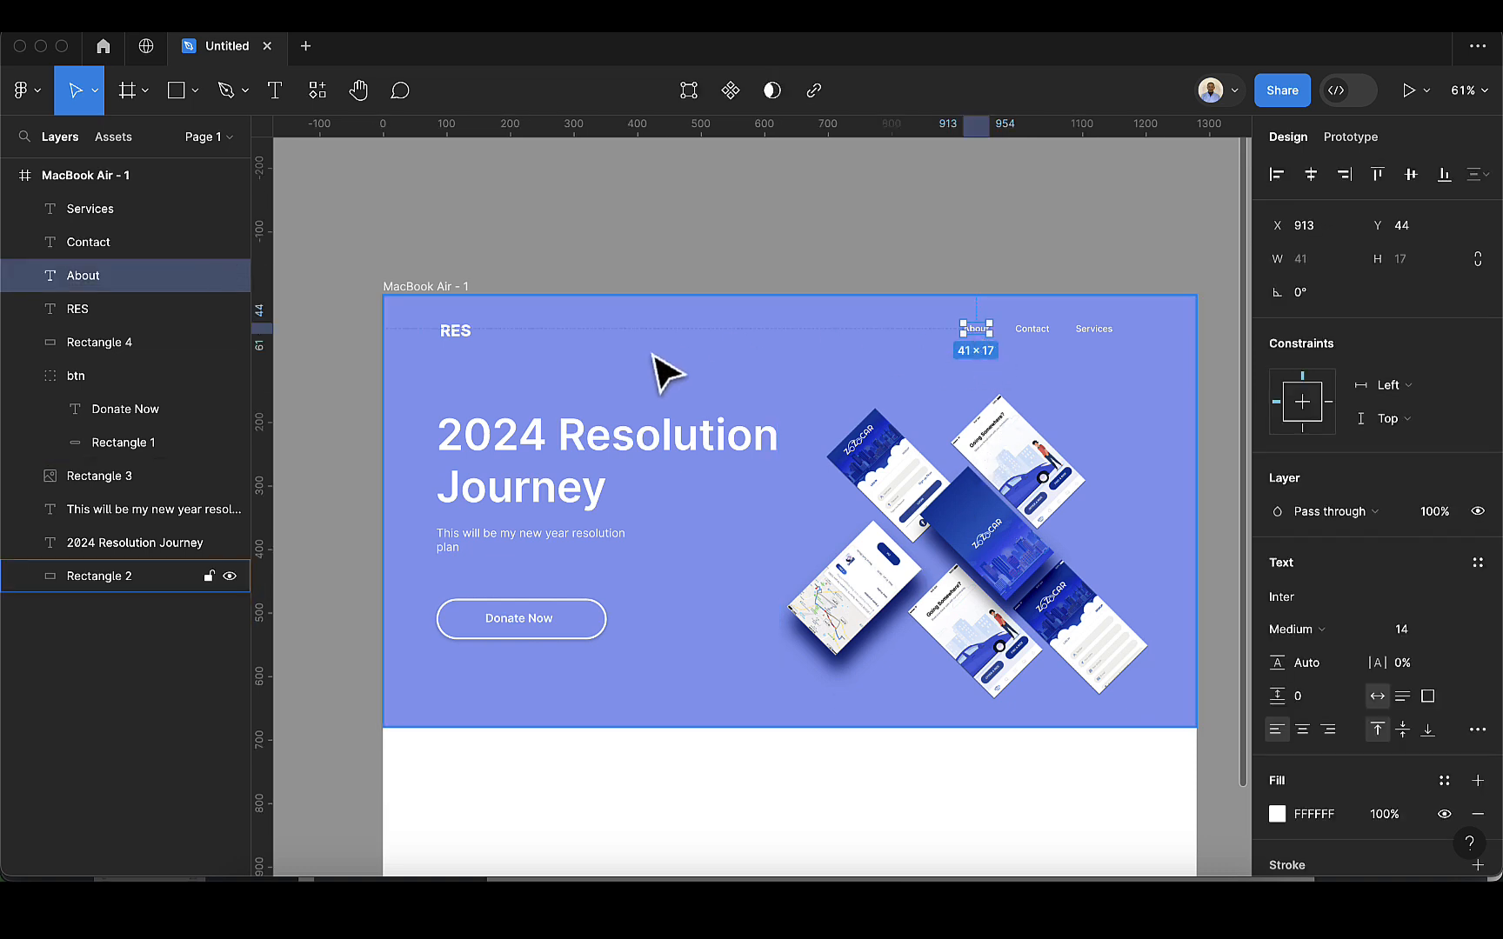